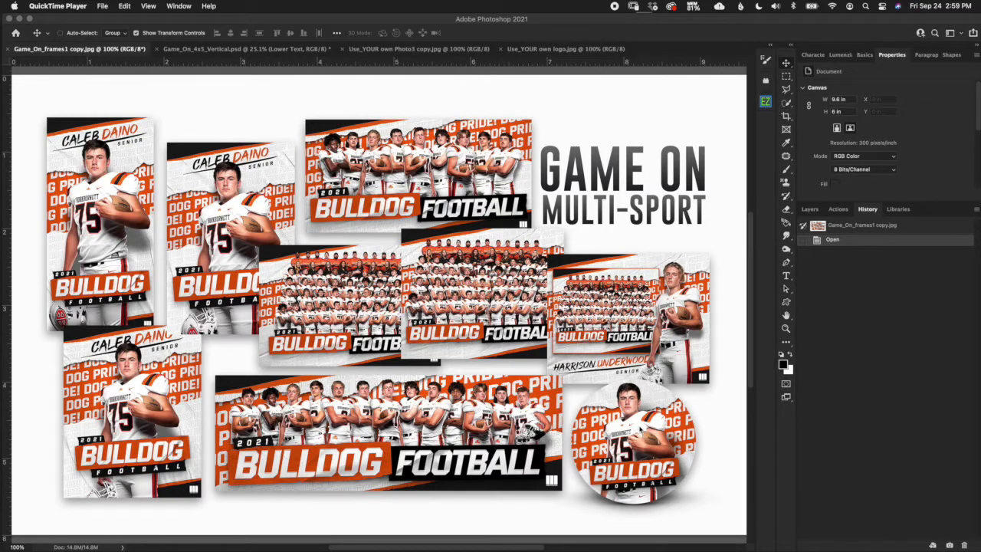
# Switch to the Game_On_4x5_Vertical.psd Bulldog Football poster document.
pyautogui.click(245, 48)
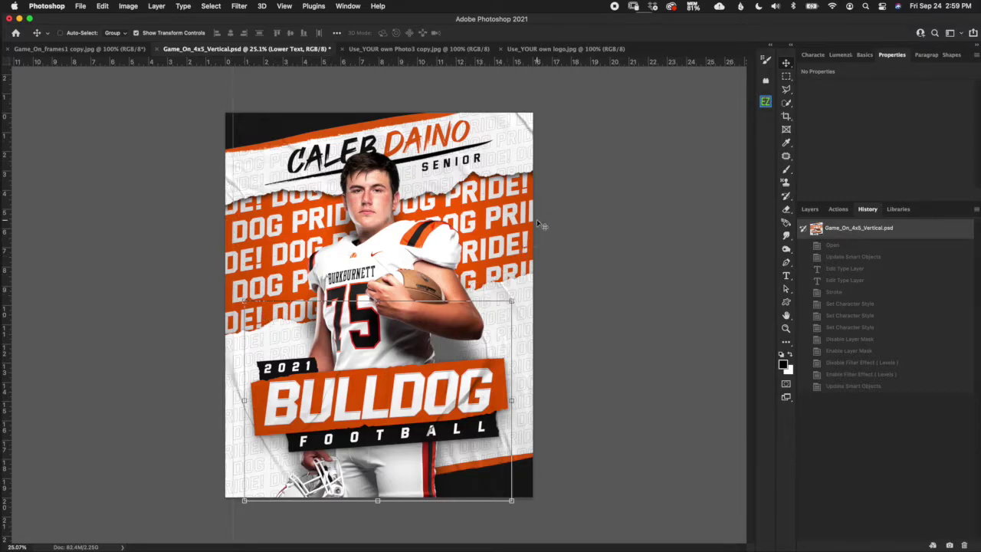
# Show the Layers panel in place of the History panel.
pyautogui.click(809, 209)
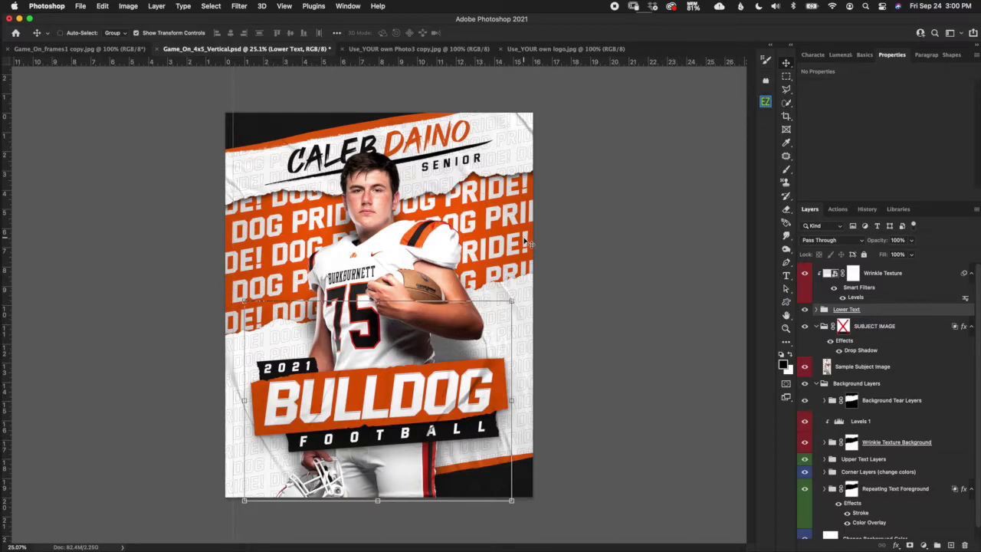
# Switch to the 'Use_YOUR own Photo3 copy.jpg' slide with the sky-replaced stadium.
pyautogui.click(466, 49)
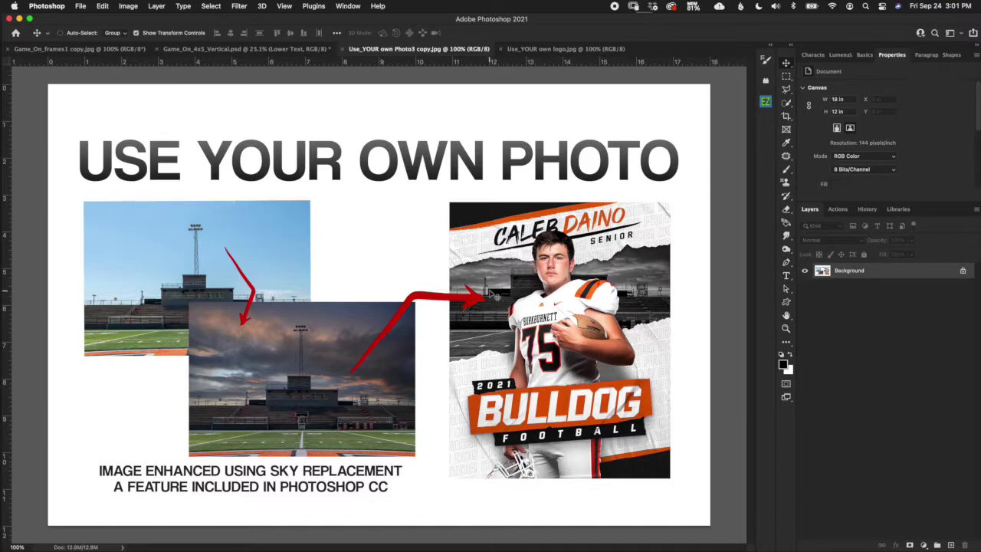
# View the 'Use_YOUR own logo.jpg' slide, then return to Game_On_4x5_Vertical.psd.
pyautogui.click(535, 49)
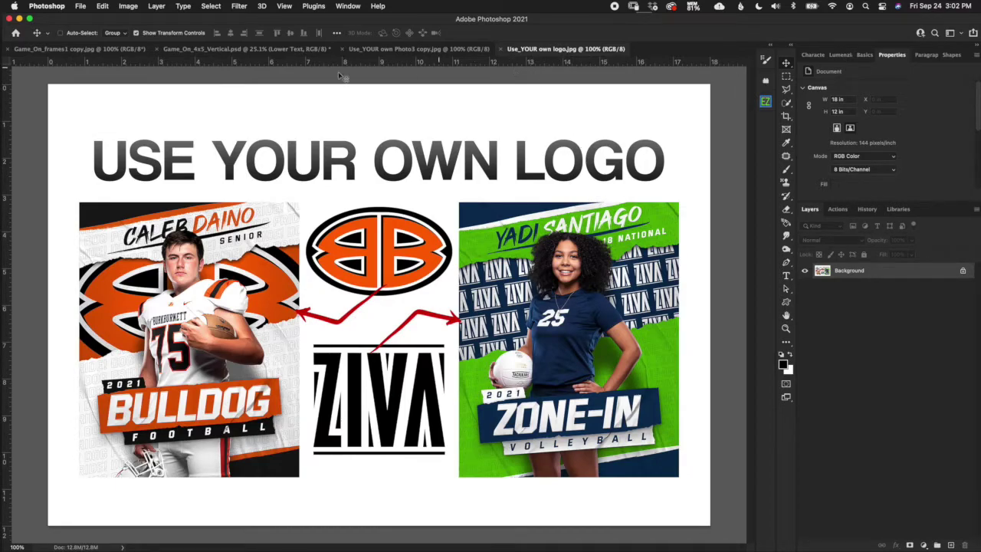
pyautogui.click(234, 52)
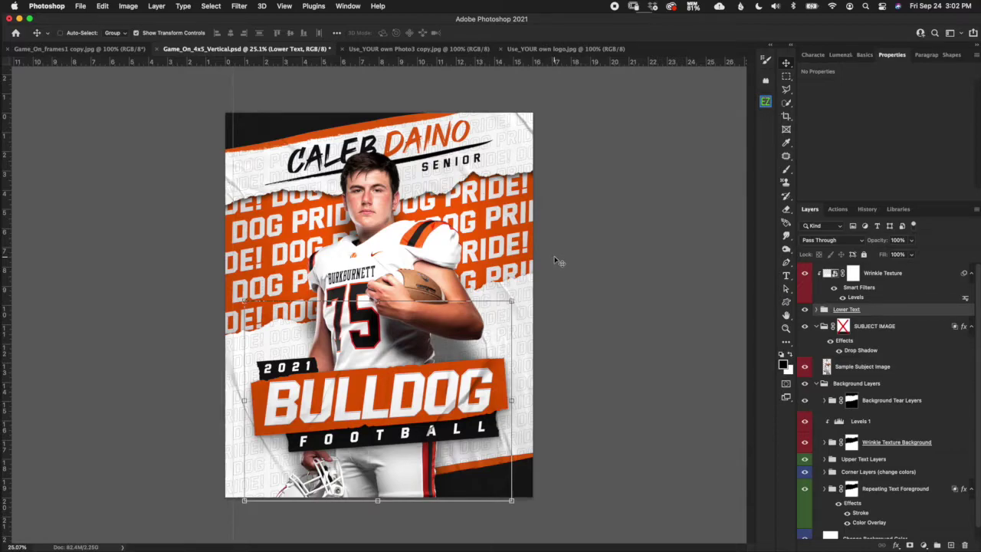
# Collapse SUBJECT IMAGE, expand Background Layers, hide guides, and select Change Background Color.
pyautogui.click(816, 384)
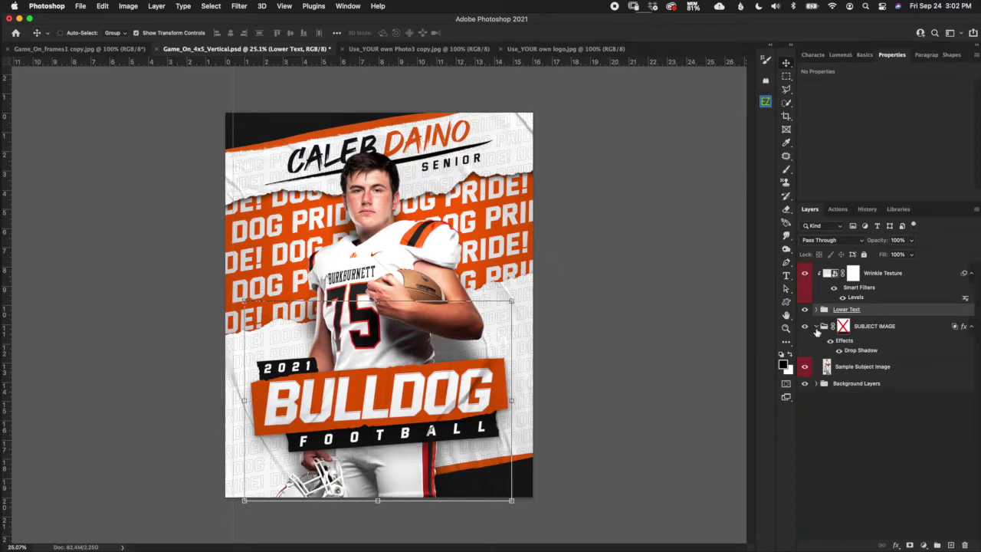
pyautogui.click(818, 326)
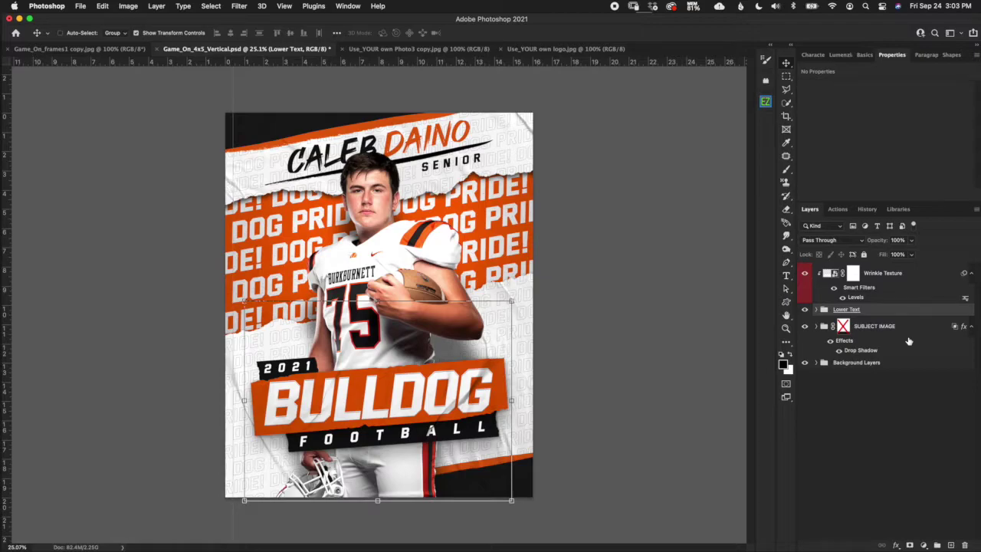
pyautogui.click(891, 362)
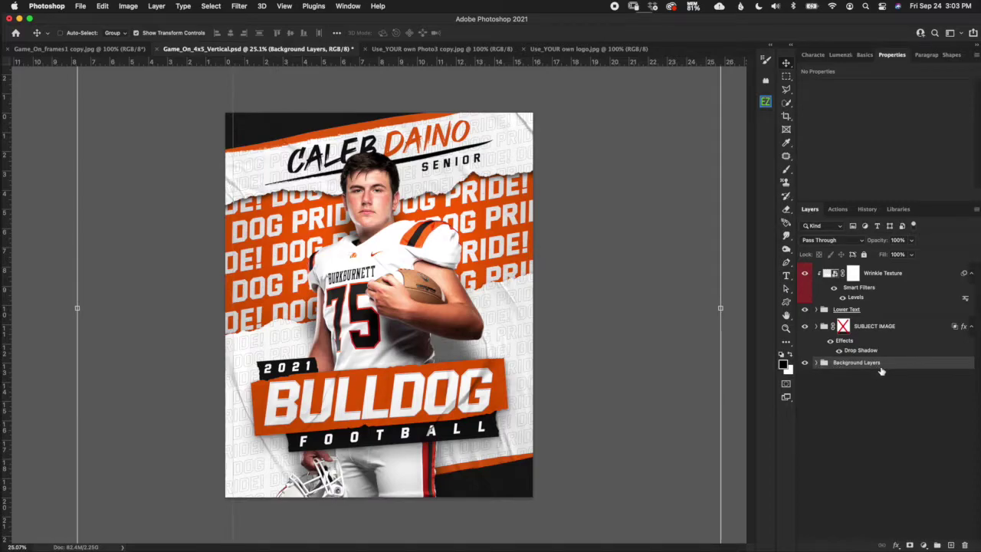
pyautogui.click(818, 364)
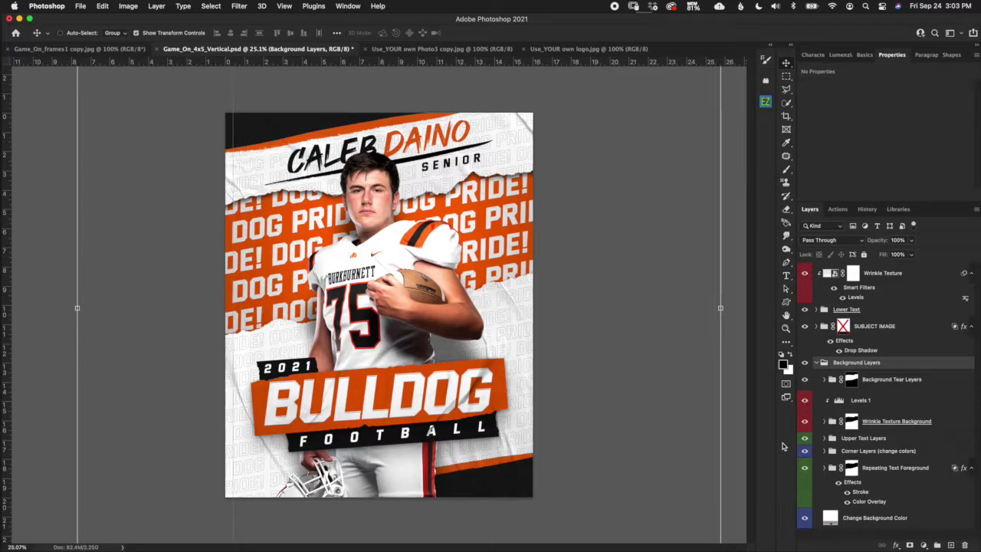
pyautogui.press('super+semicolon')
pyautogui.click(873, 518)
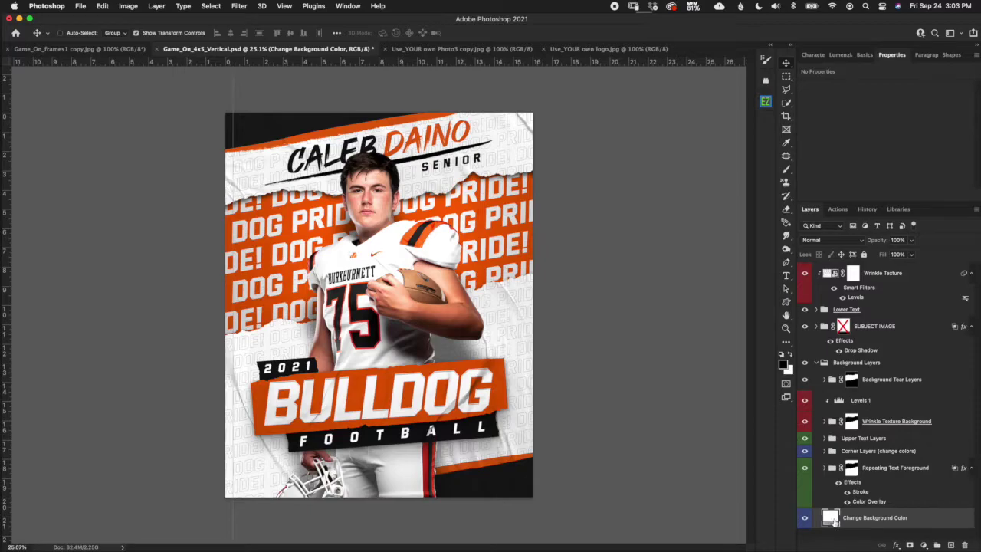
# Set the Change Background Color fill to green 00ab10, then undo it back to white.
pyautogui.doubleClick(831, 520)
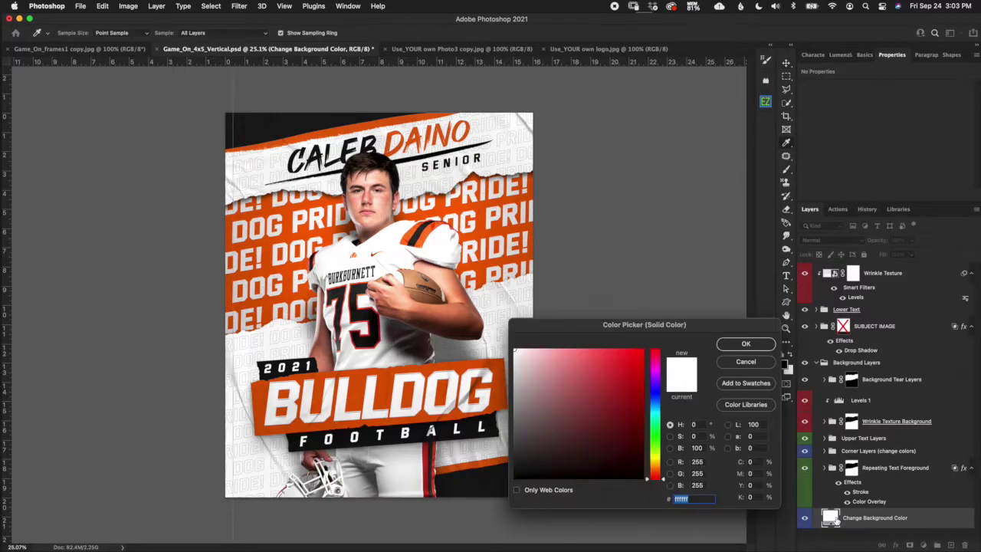
pyautogui.moveTo(664, 481); pyautogui.dragTo(653, 433)
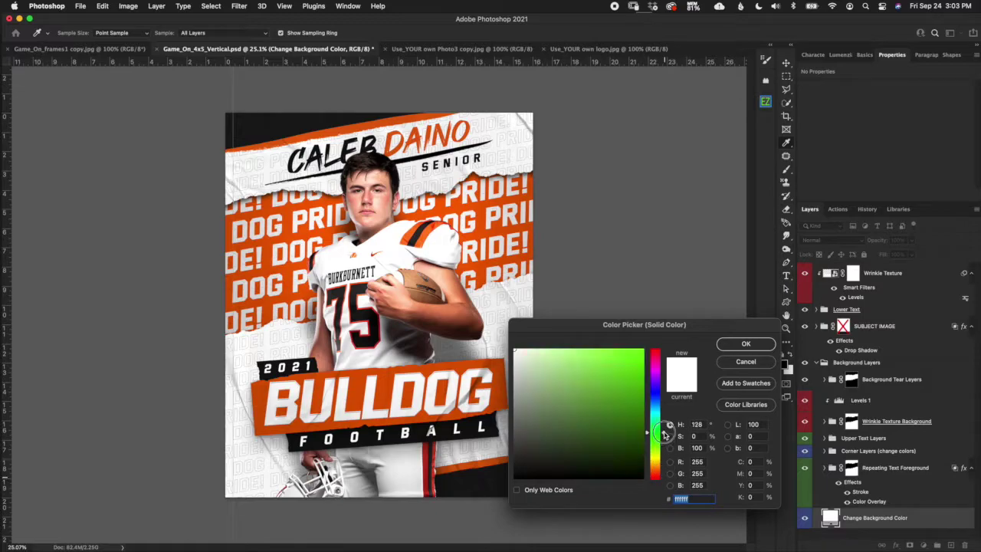
pyautogui.click(618, 396)
pyautogui.moveTo(618, 397); pyautogui.dragTo(622, 362)
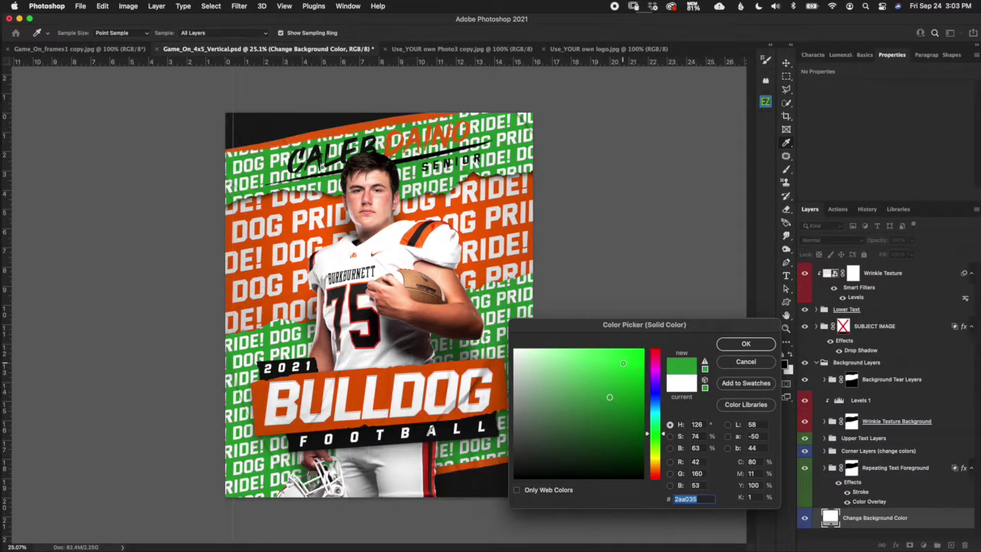
pyautogui.click(617, 409)
pyautogui.click(639, 403)
pyautogui.click(642, 392)
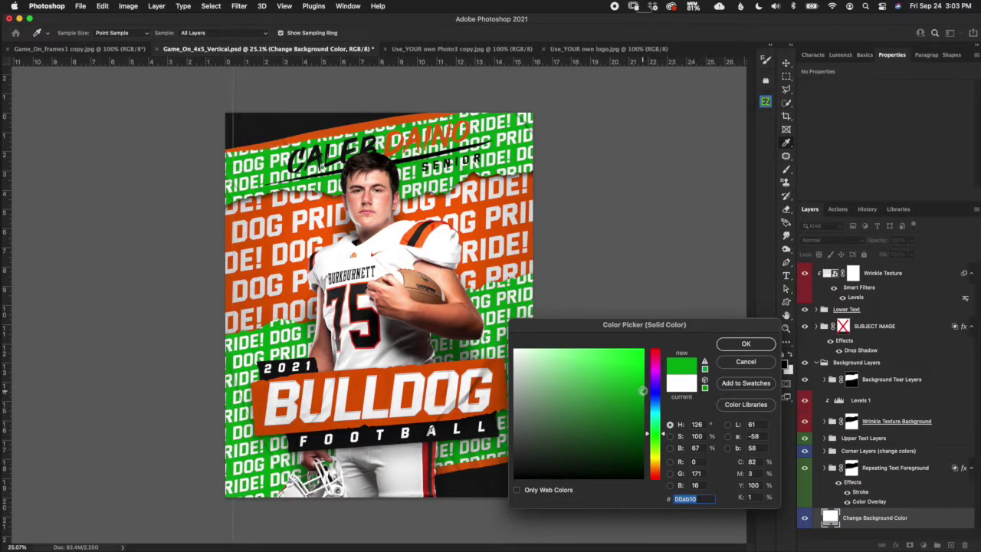
pyautogui.click(747, 344)
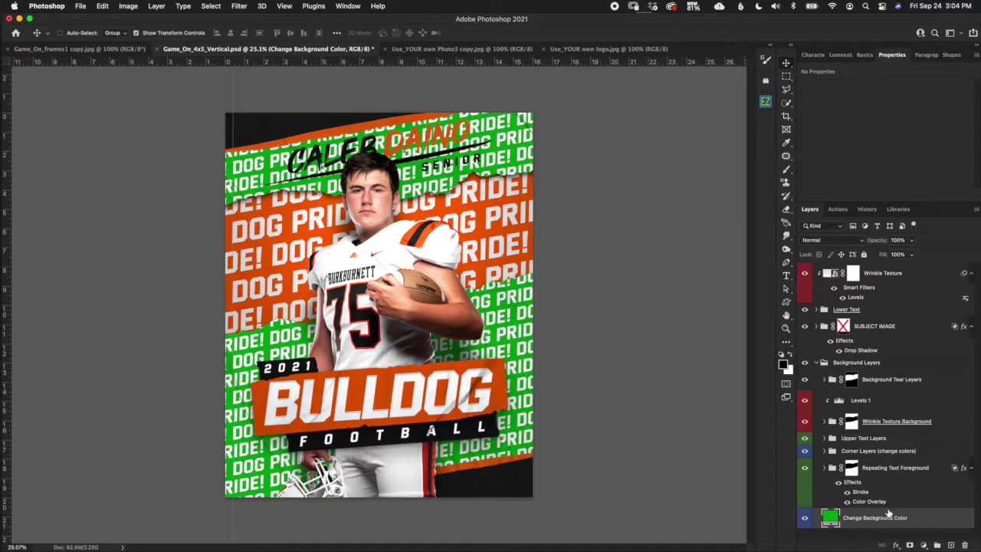
pyautogui.press('super+z')
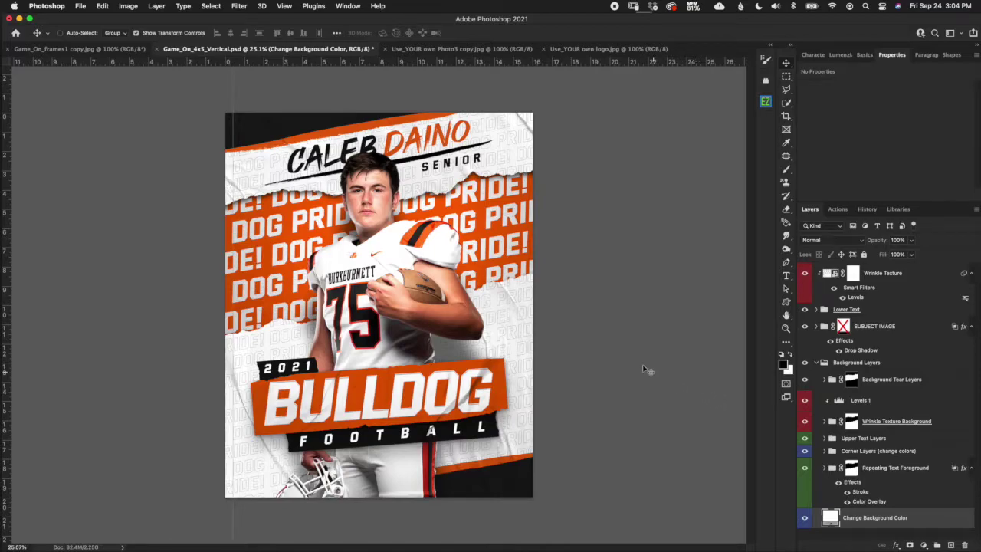
# Redo the green 00ab10 background fill and select the Repeating Text Foreground layer.
pyautogui.scroll(3, 527, 326)
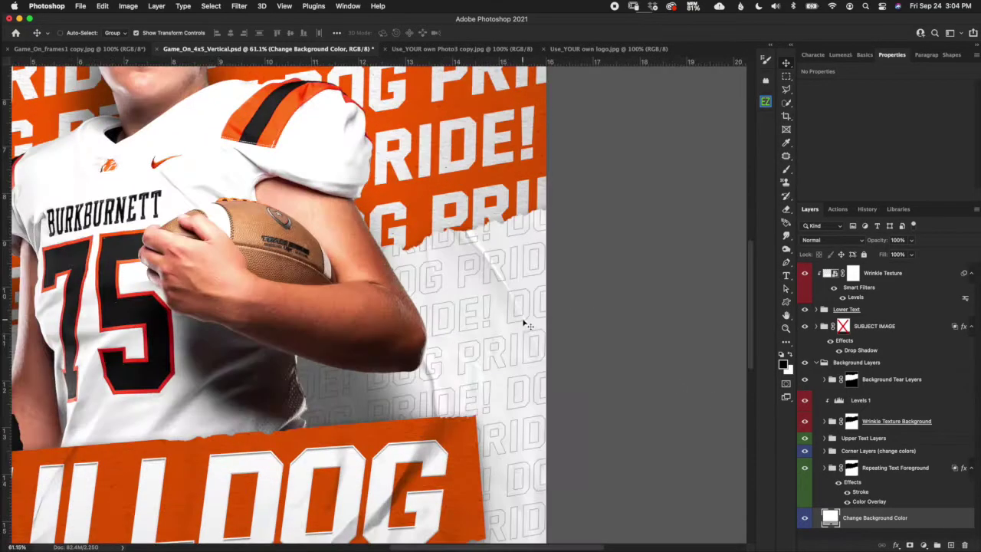
pyautogui.scroll(1, 524, 321)
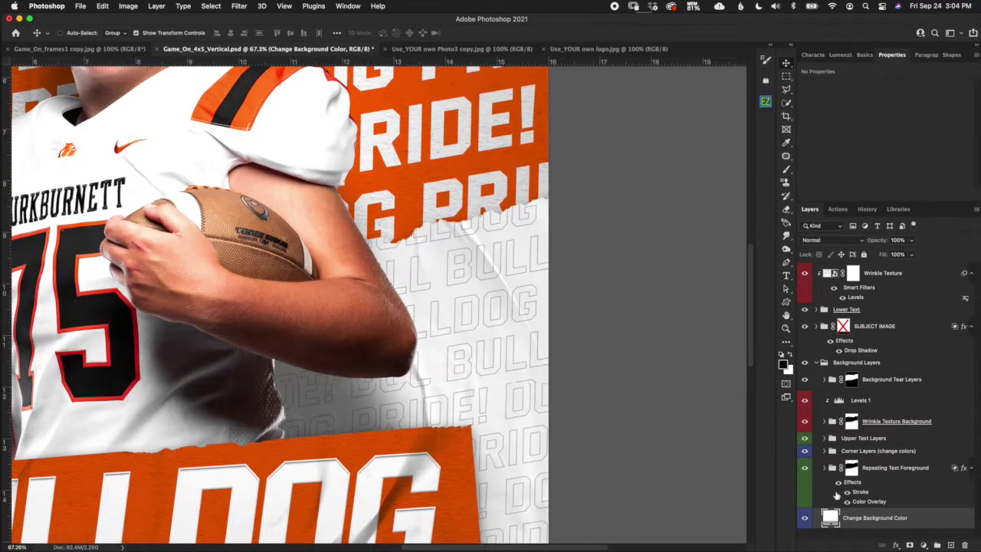
pyautogui.click(103, 7)
pyautogui.click(119, 29)
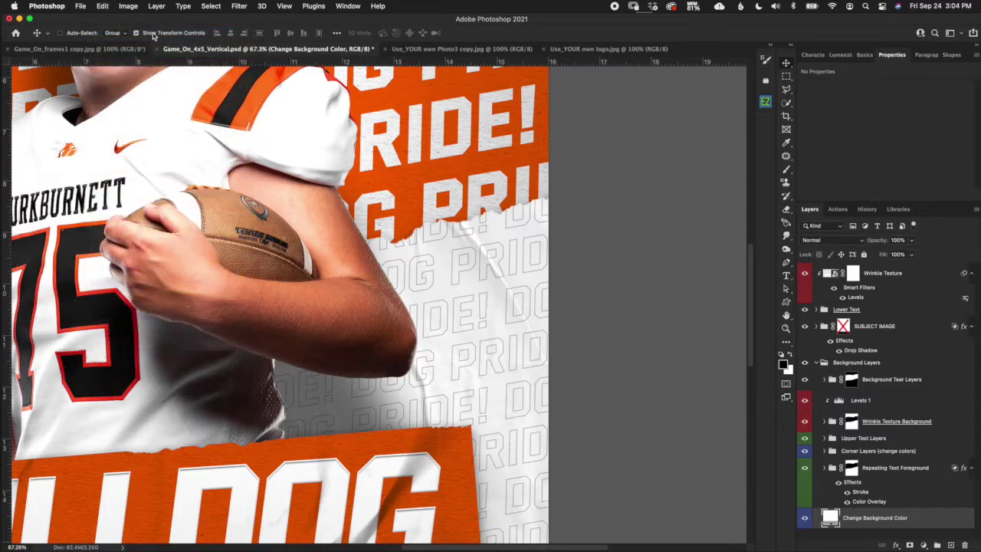
pyautogui.press('super+z')
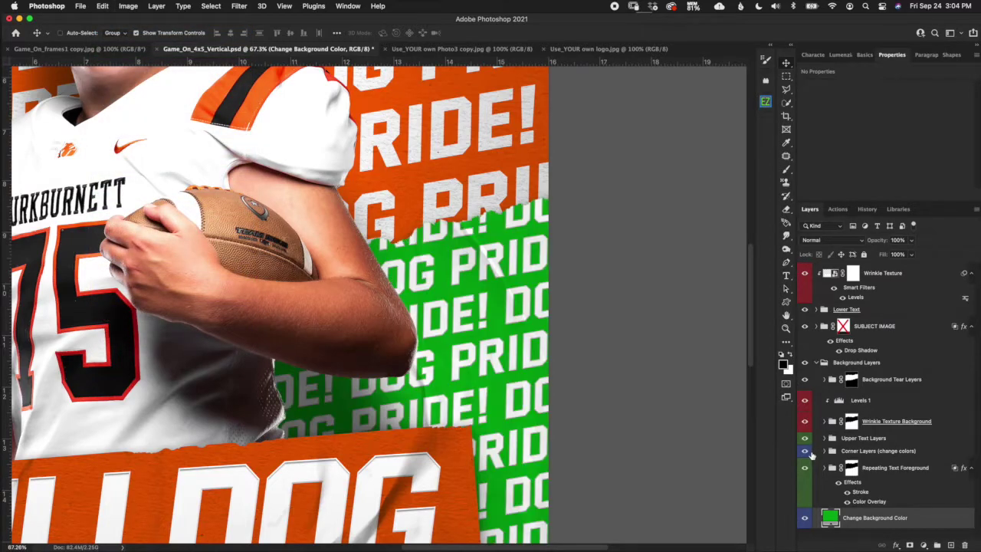
pyautogui.click(900, 475)
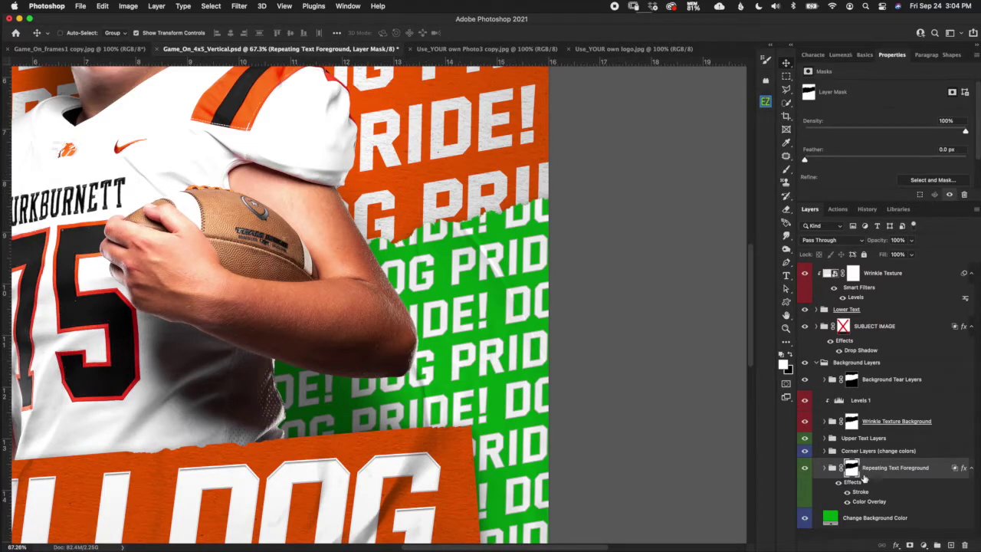
pyautogui.click(880, 504)
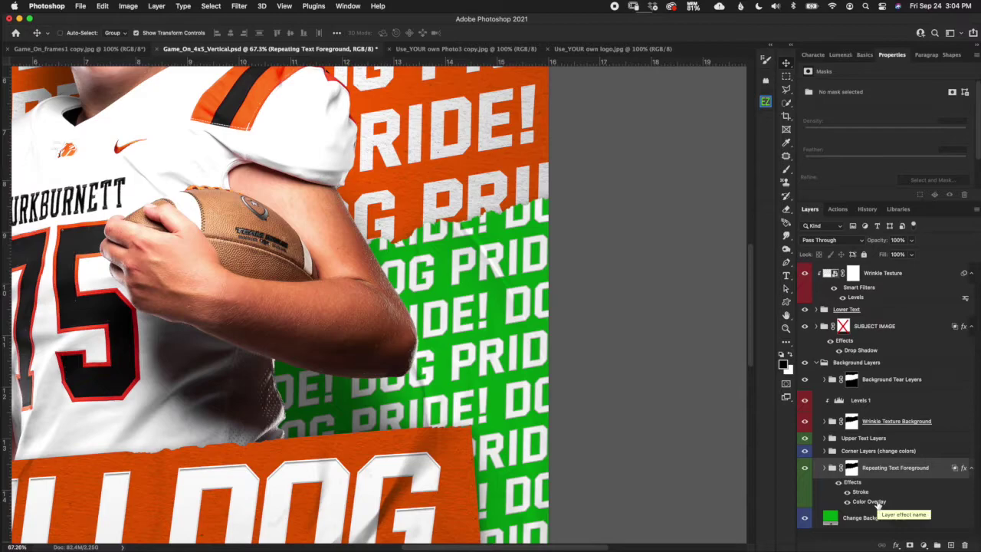
# Copy the green hex value 00ab10 from the Change Background Color fill.
pyautogui.doubleClick(874, 501)
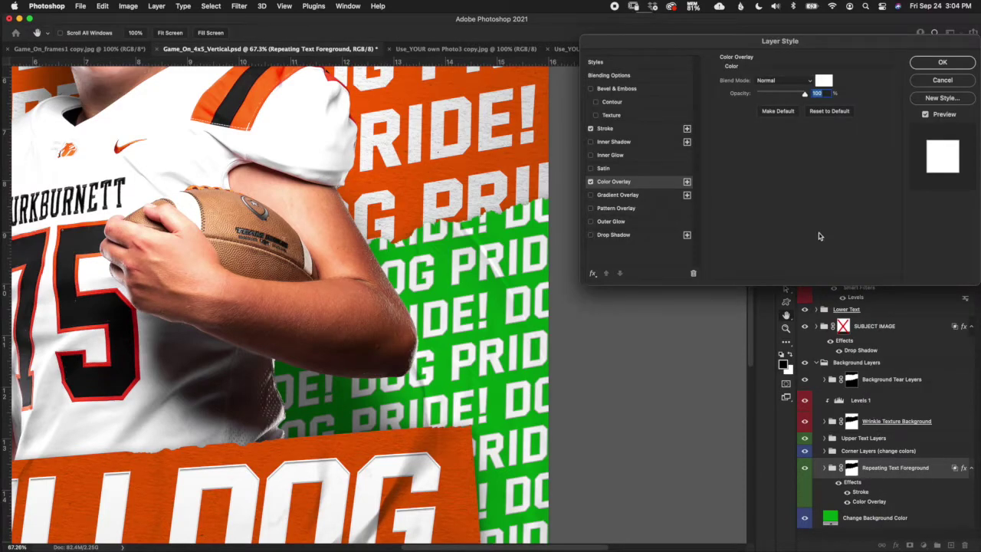
pyautogui.click(823, 81)
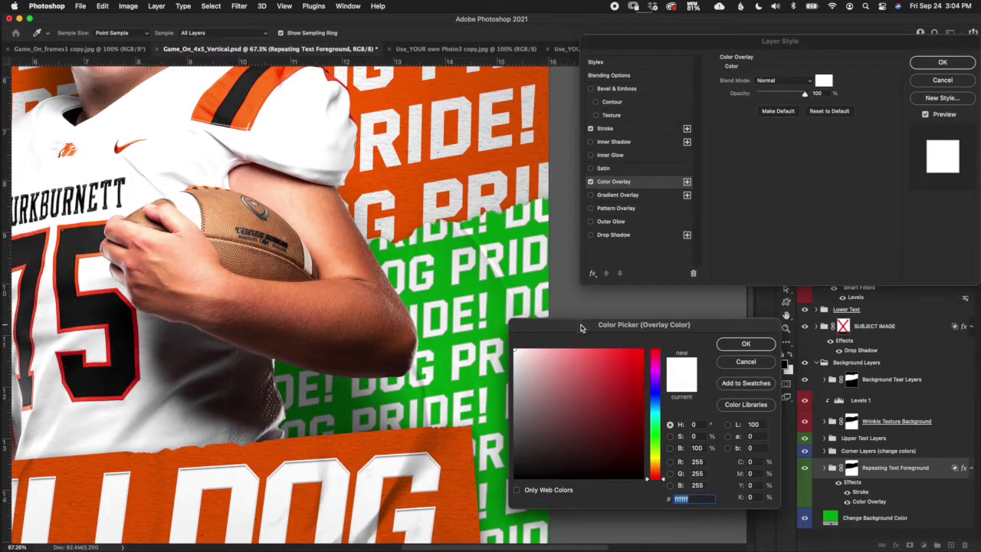
pyautogui.click(763, 365)
pyautogui.click(939, 80)
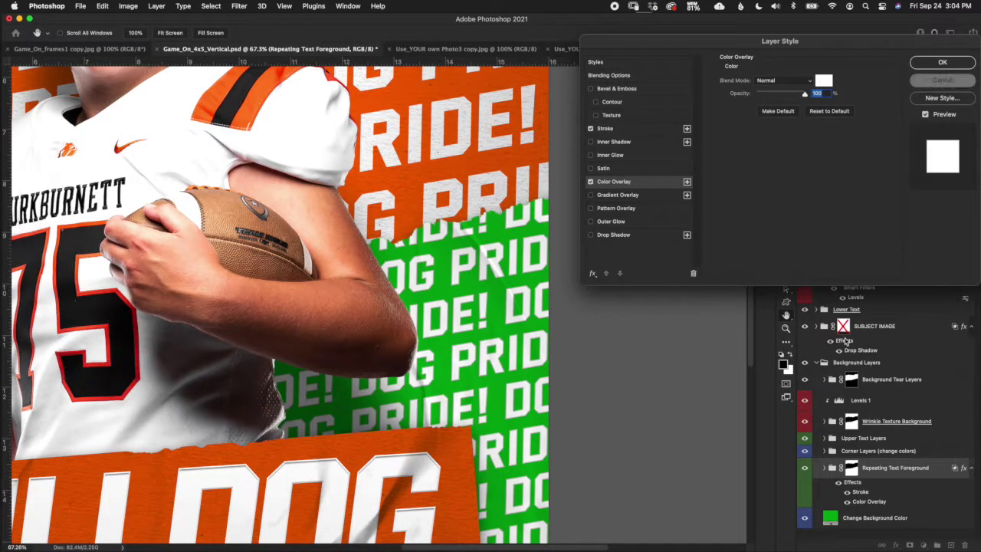
pyautogui.click(827, 521)
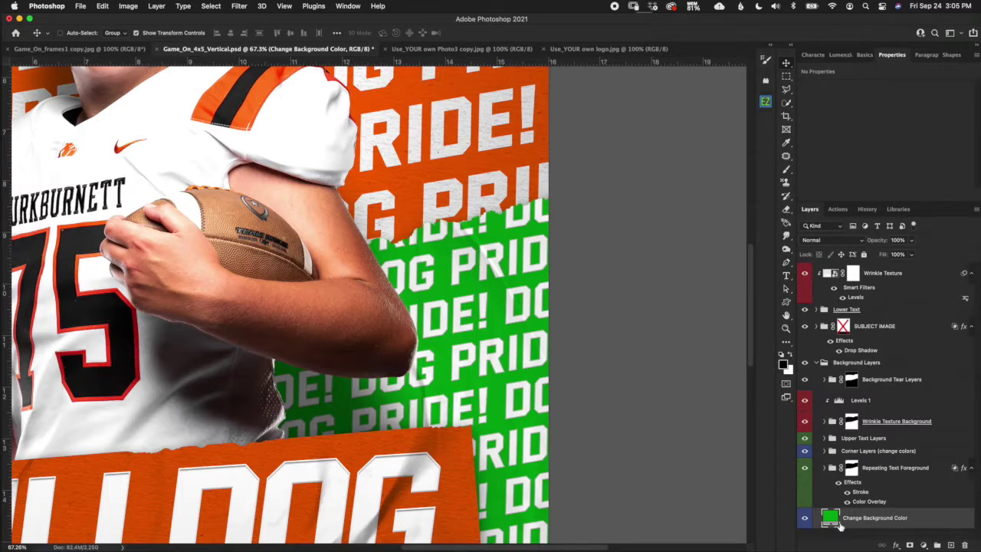
pyautogui.doubleClick(830, 518)
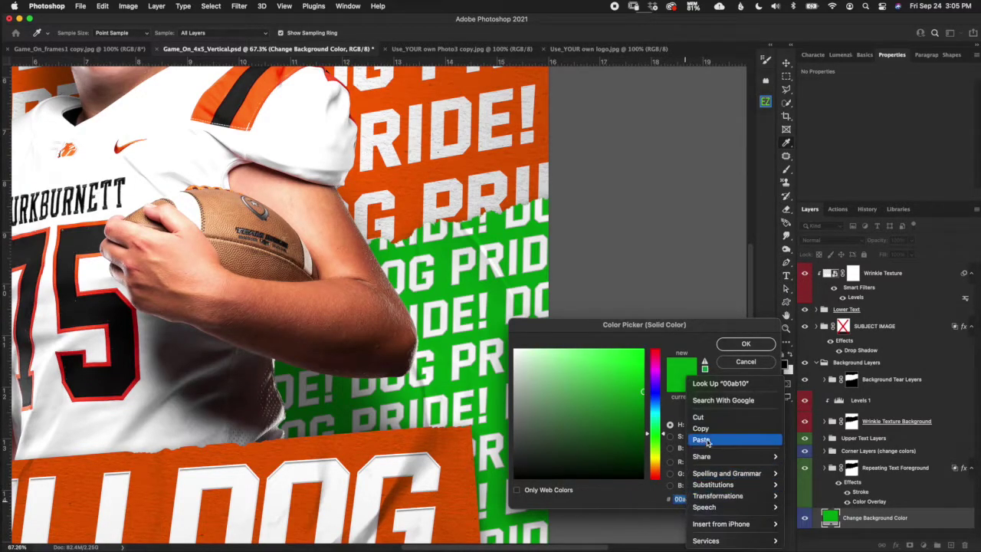
pyautogui.click(701, 428)
pyautogui.click(747, 344)
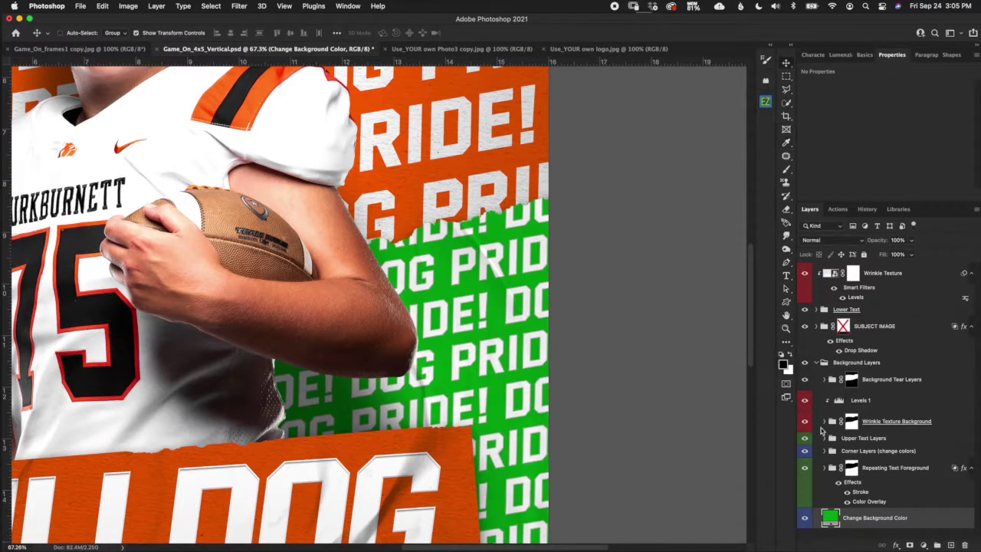
# Paste 00ab10 as the Repeating Text Foreground Color Overlay colour.
pyautogui.doubleClick(867, 502)
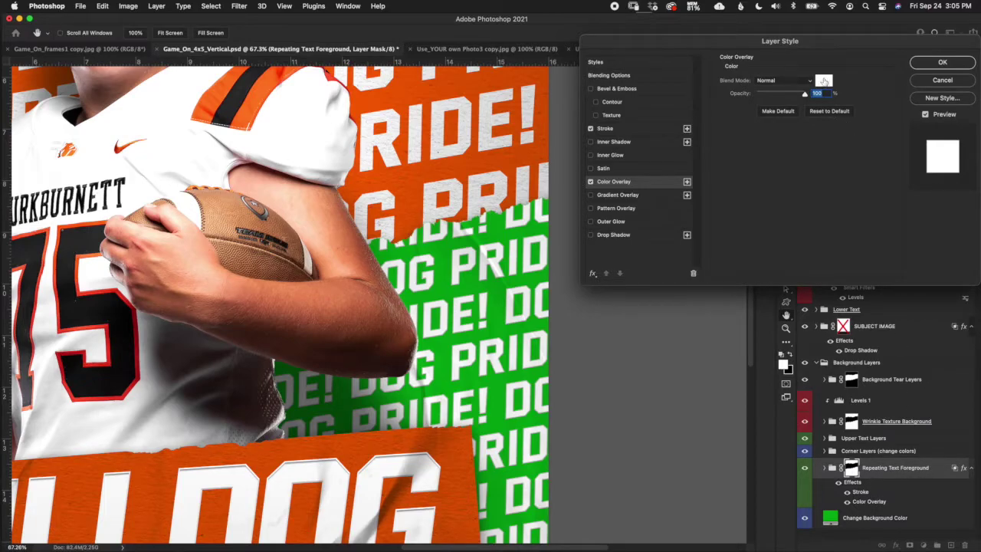
pyautogui.click(823, 80)
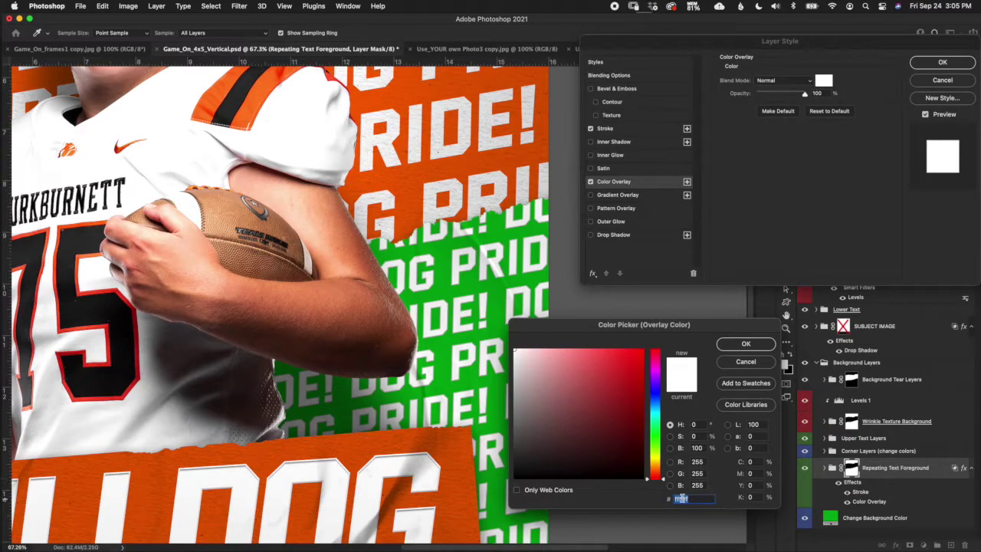
pyautogui.rightClick(688, 499)
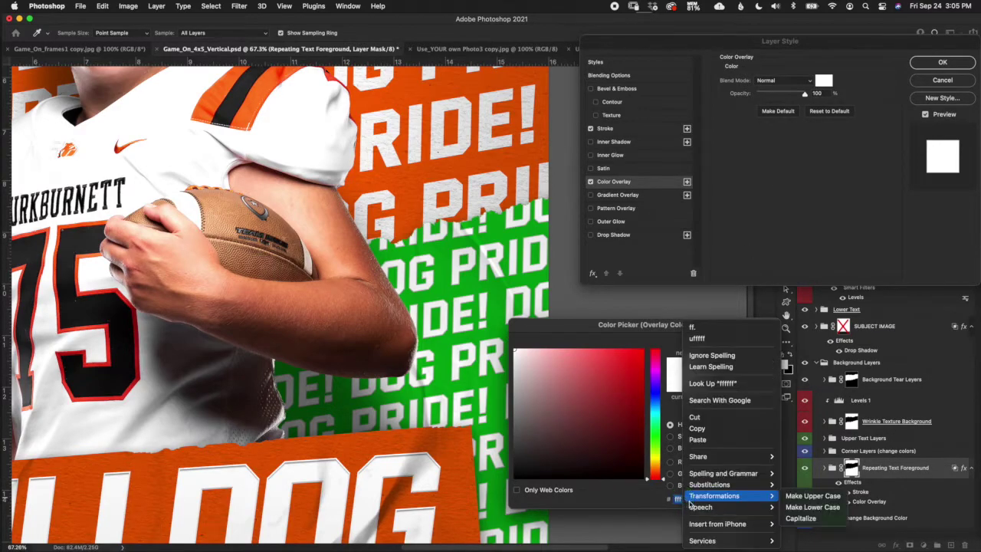
pyautogui.click(714, 441)
pyautogui.click(745, 343)
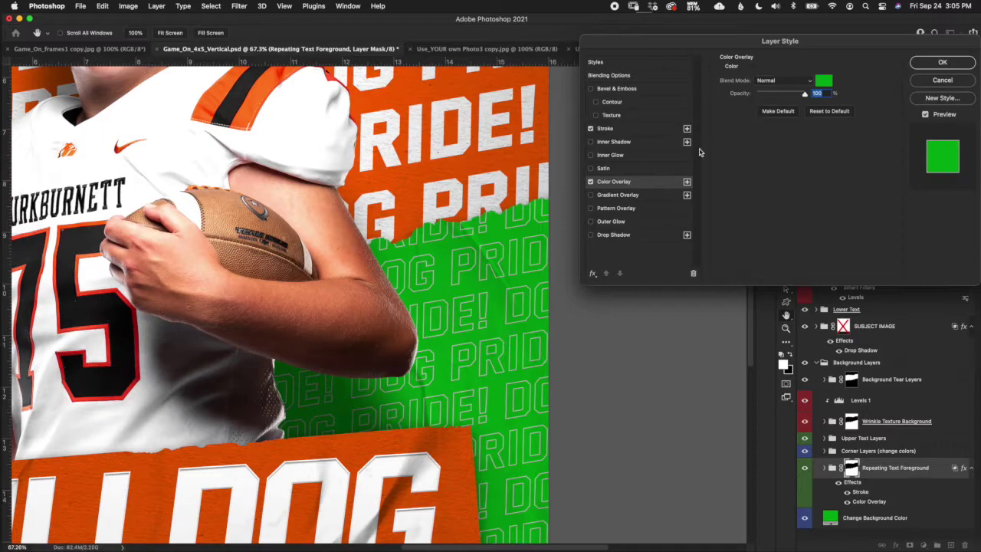
# Turn off the repeating text's Stroke effect and return to Color Overlay.
pyautogui.click(661, 131)
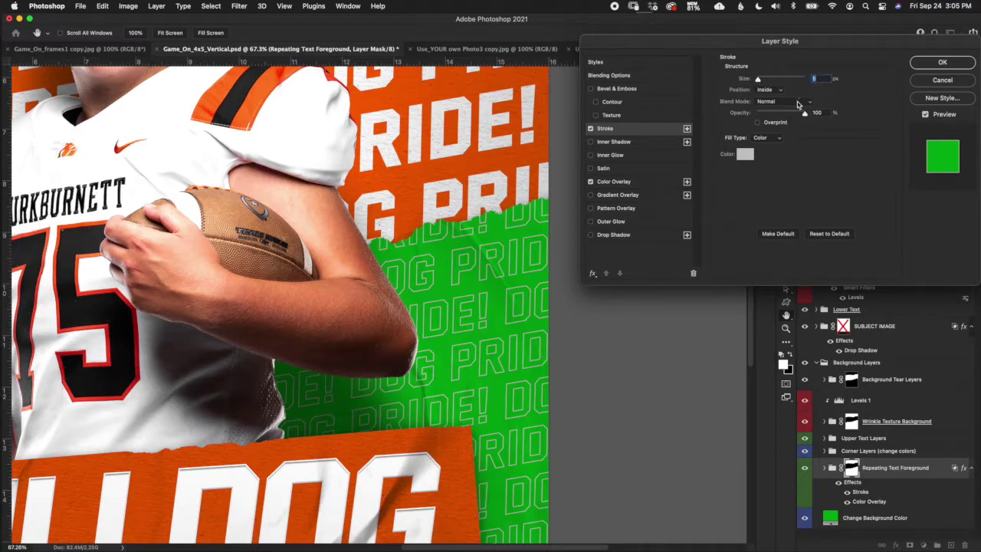
pyautogui.click(591, 129)
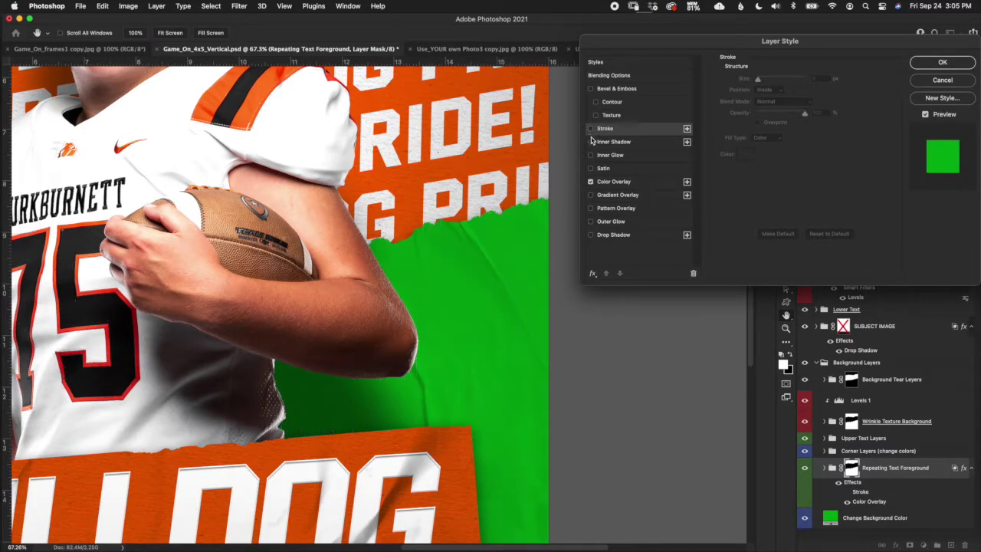
pyautogui.click(636, 183)
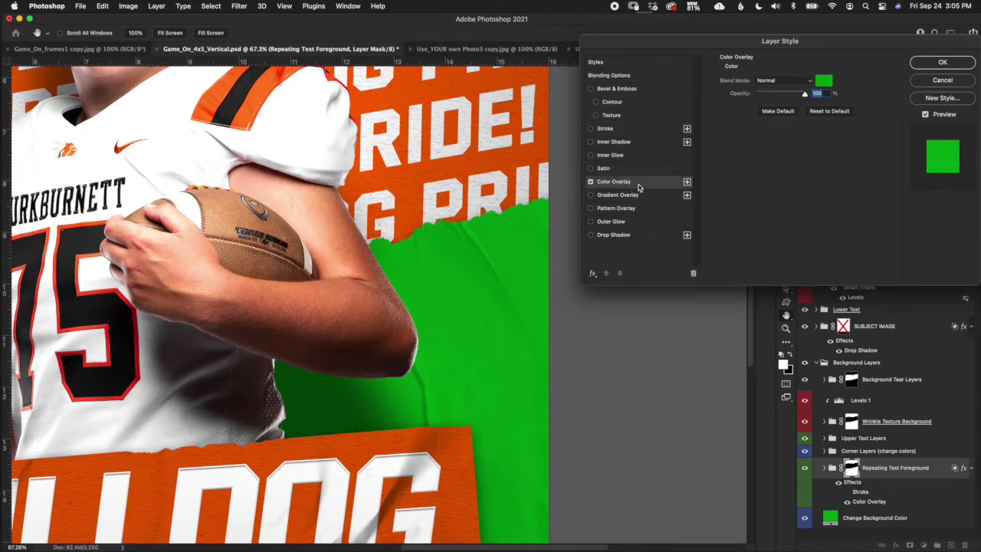
# Try darker and brighter overlay greens, cancel to keep 00ab10, and re-enable the Stroke.
pyautogui.click(824, 82)
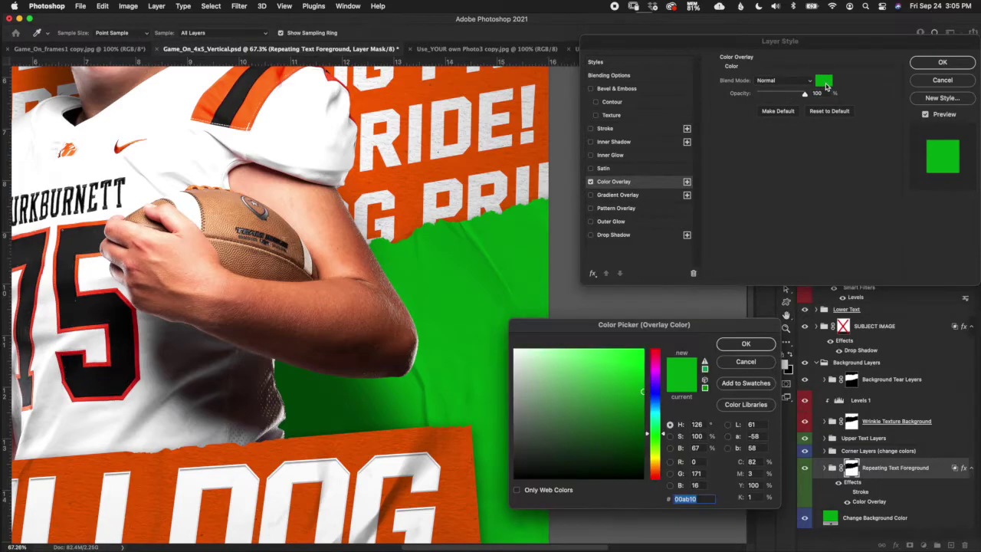
pyautogui.click(644, 405)
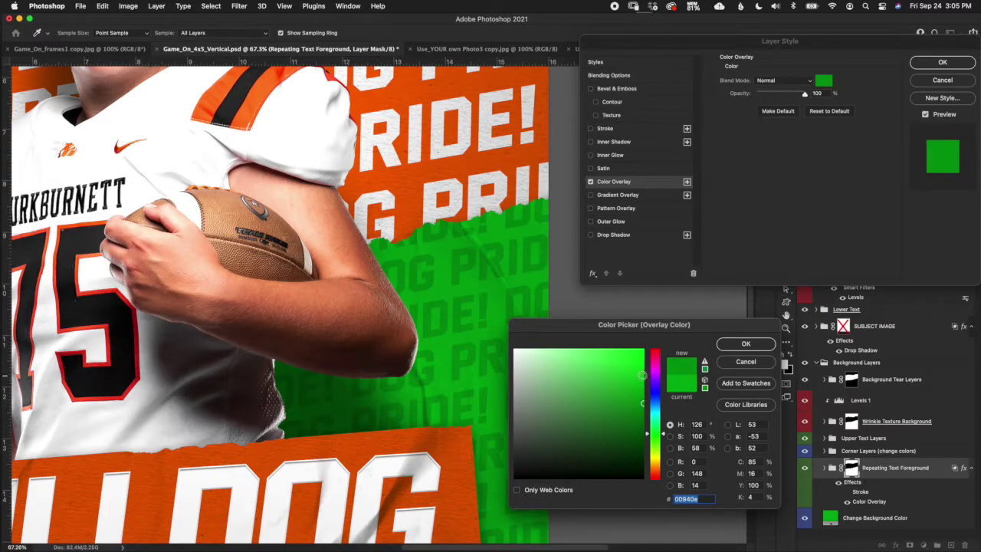
pyautogui.click(643, 375)
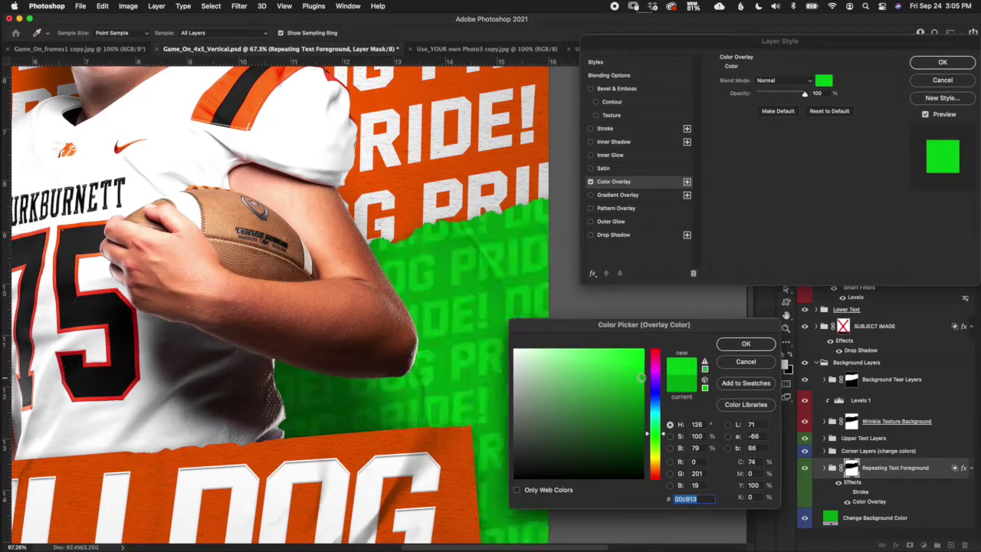
pyautogui.moveTo(641, 377); pyautogui.dragTo(652, 379)
pyautogui.click(747, 363)
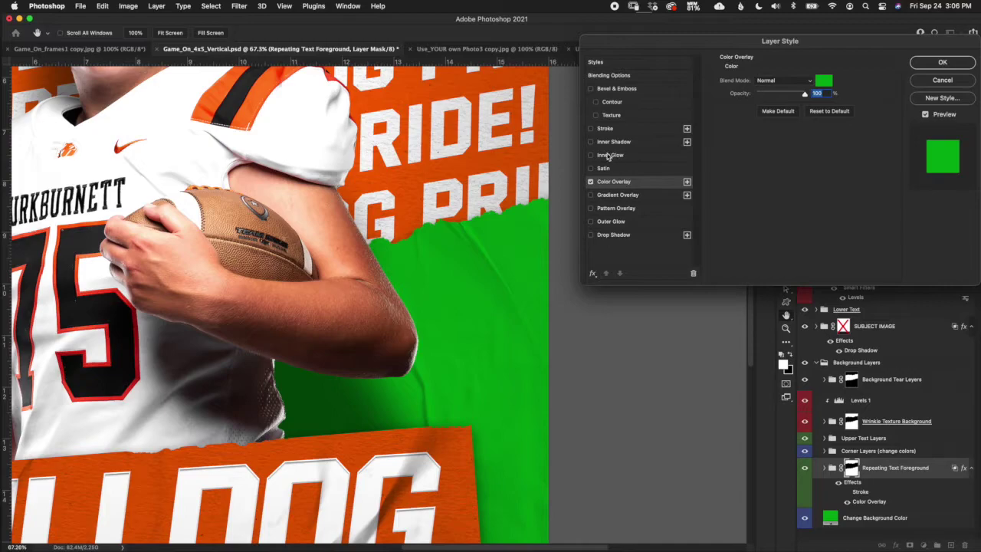
pyautogui.click(591, 129)
# Try a white stroke colour, then cancel it and the whole Layer Style dialog.
pyautogui.click(616, 129)
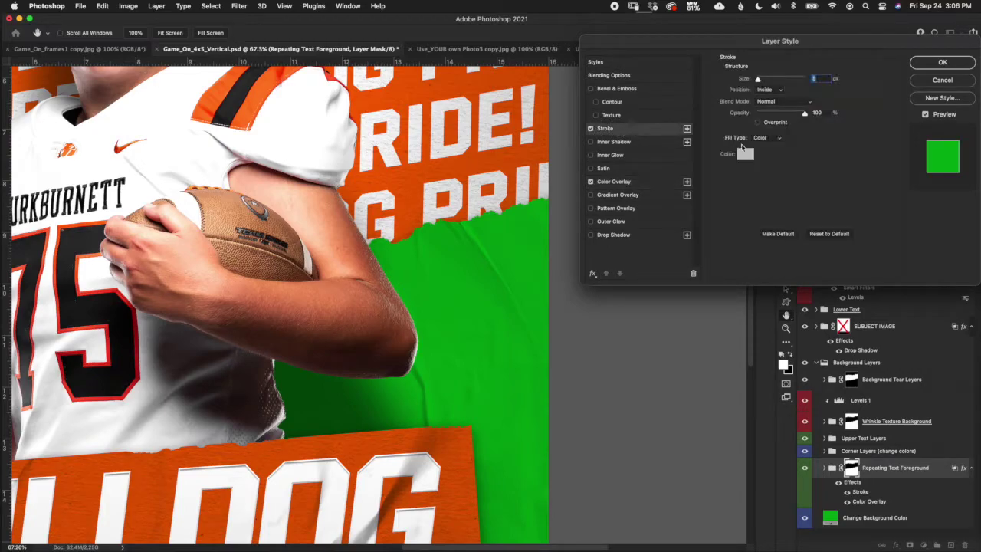
pyautogui.click(745, 156)
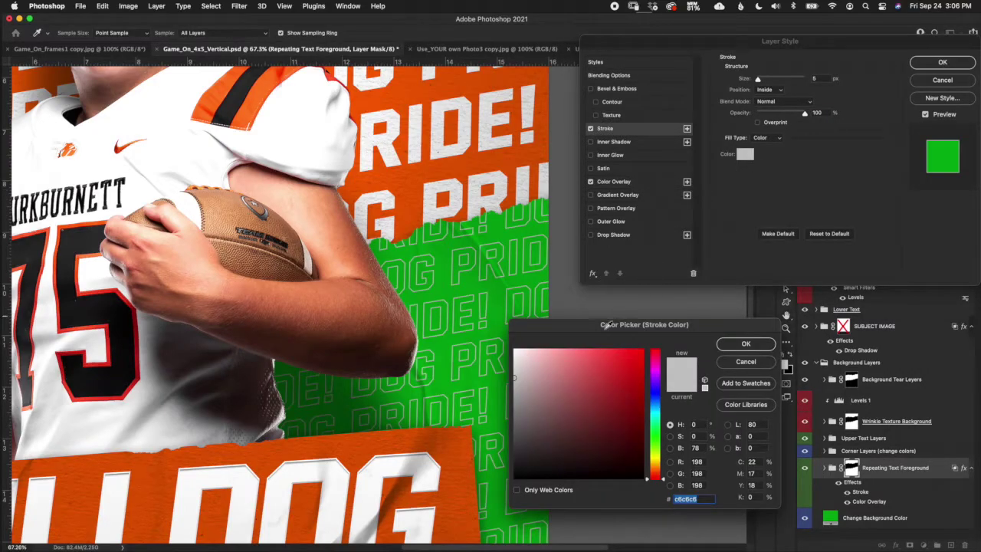
pyautogui.moveTo(529, 347); pyautogui.dragTo(511, 346)
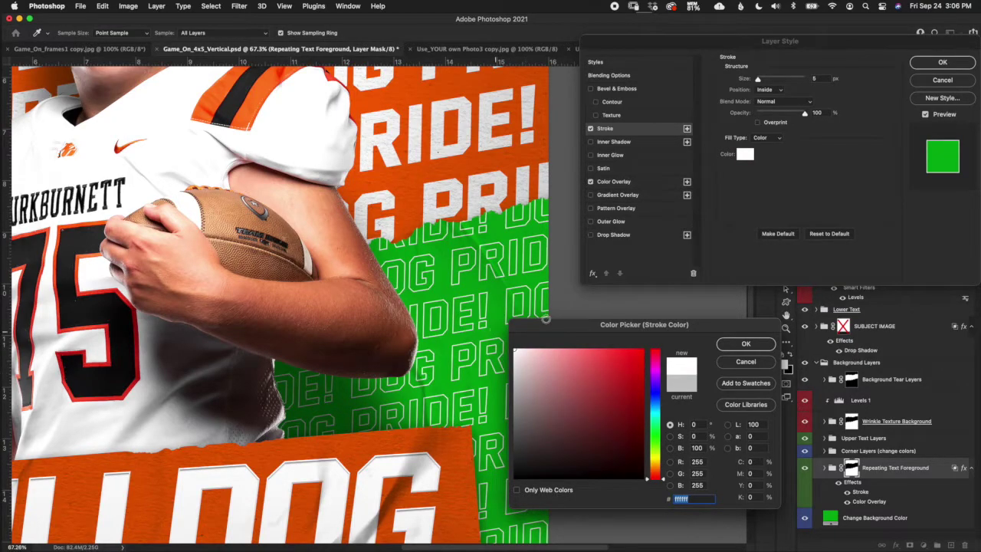
pyautogui.click(766, 365)
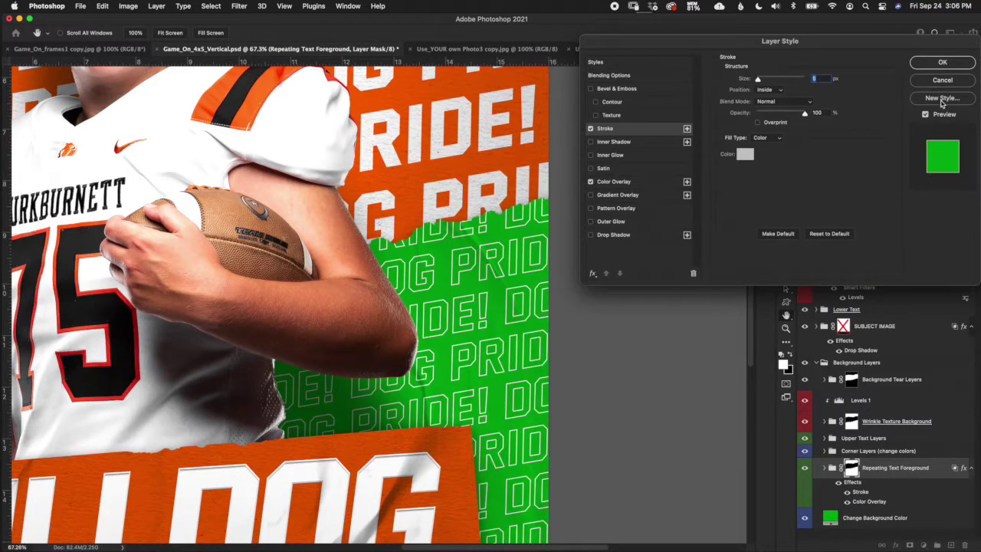
pyautogui.click(949, 81)
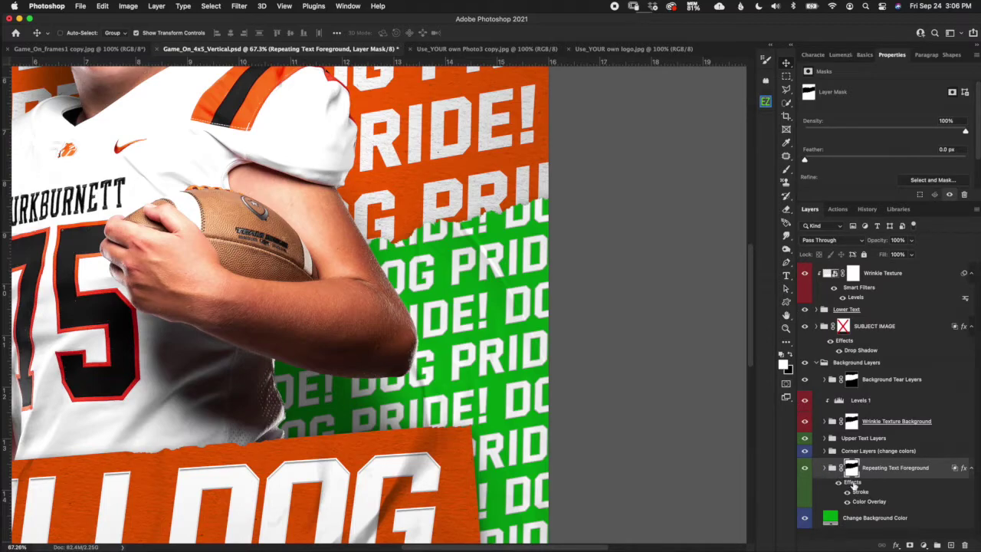
# Undo the last change, then set the Change Background Color fill to near-white e8f2e9.
pyautogui.press('super+z')
pyautogui.click(832, 519)
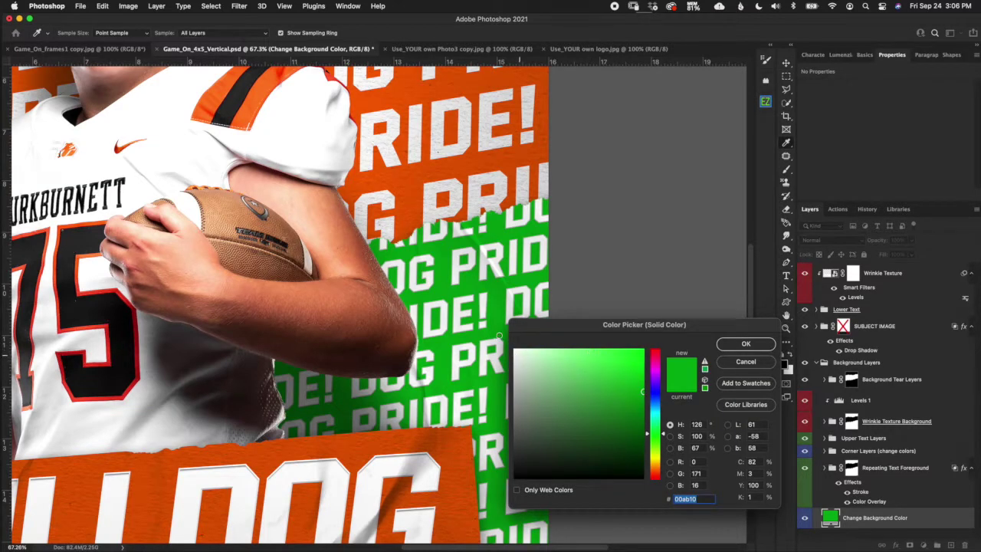
pyautogui.click(514, 352)
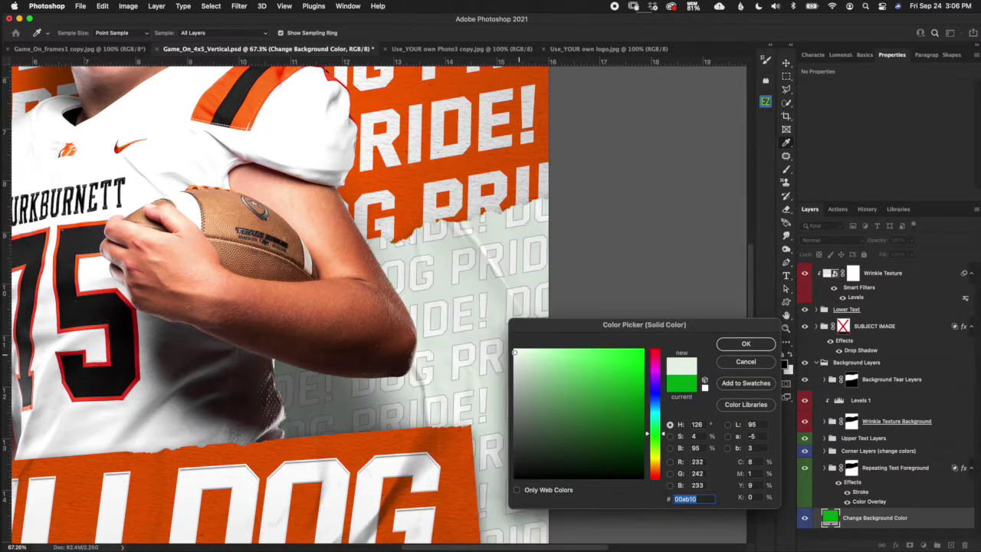
pyautogui.click(755, 346)
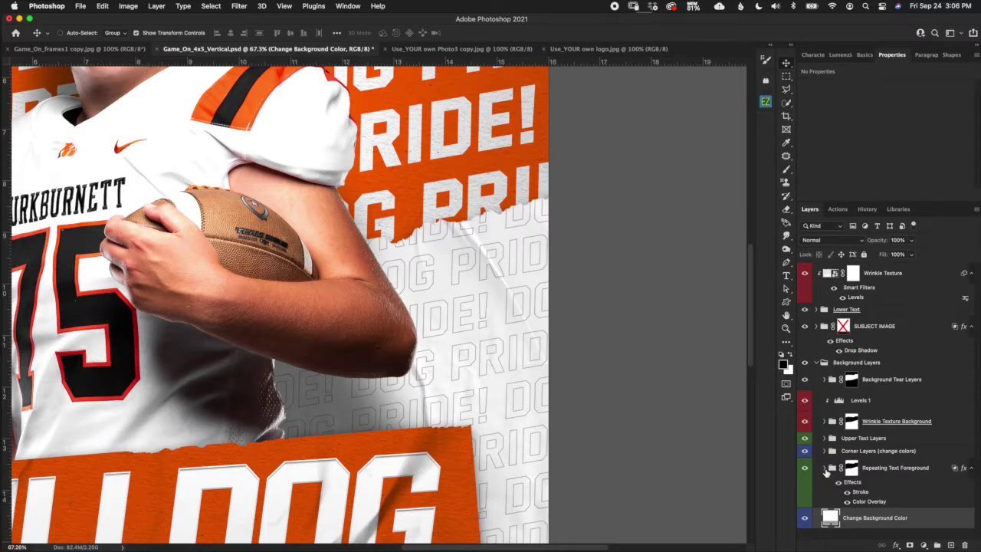
# Expand Repeating Text Foreground and select its 'Use this layer to change text' layer.
pyautogui.click(825, 468)
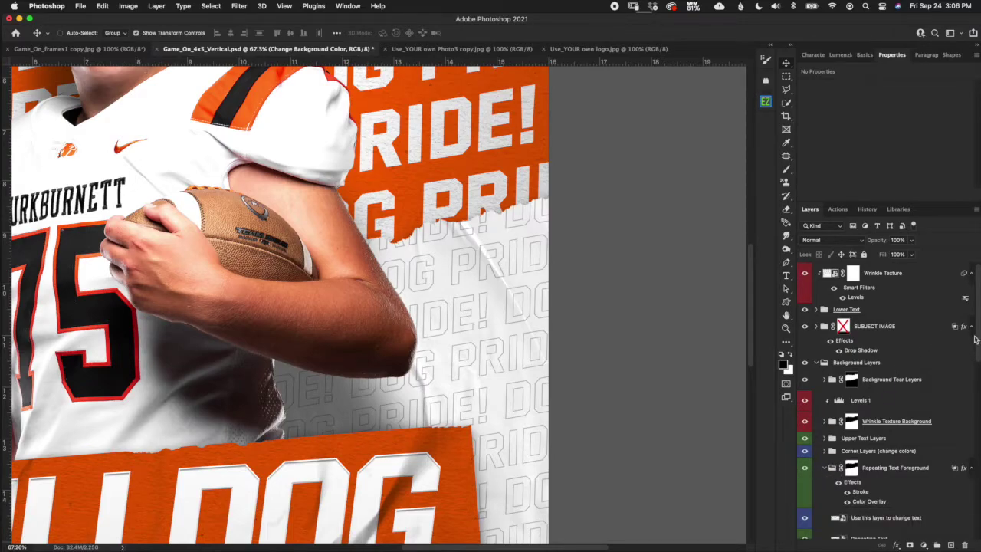
pyautogui.moveTo(977, 340); pyautogui.dragTo(968, 387)
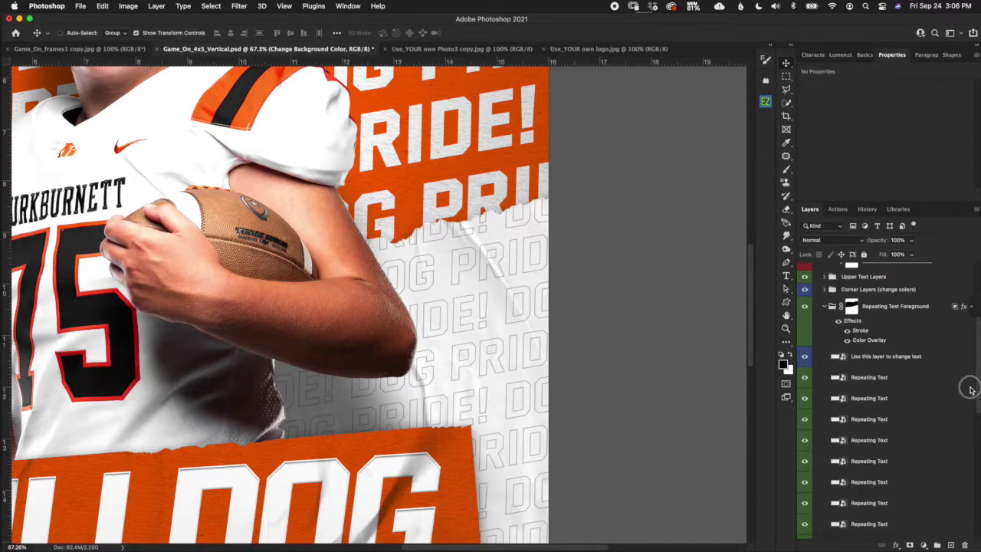
pyautogui.click(885, 356)
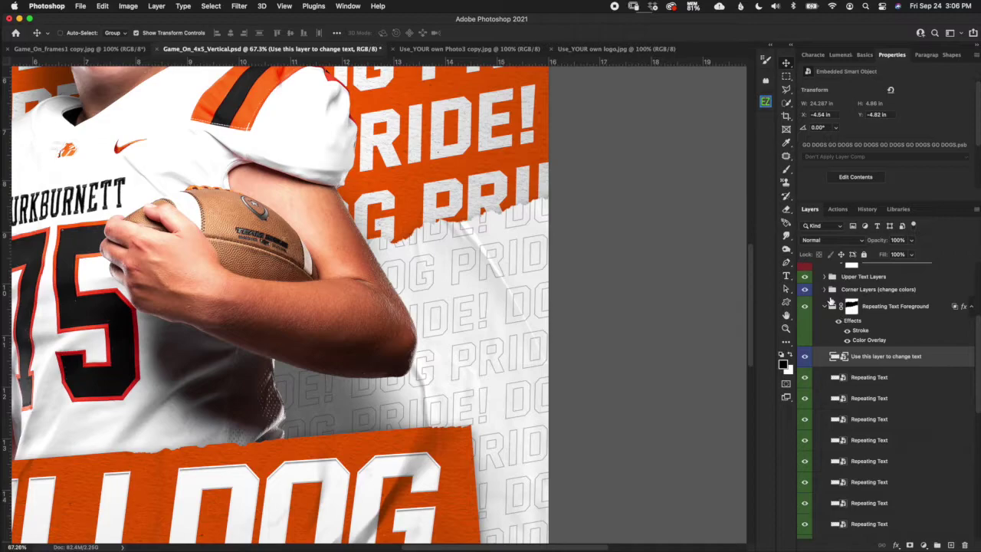
# In the smart object, replace DOG PRIDE! with 'BULLDOG FOOTBALL' repeated three times.
pyautogui.doubleClick(844, 359)
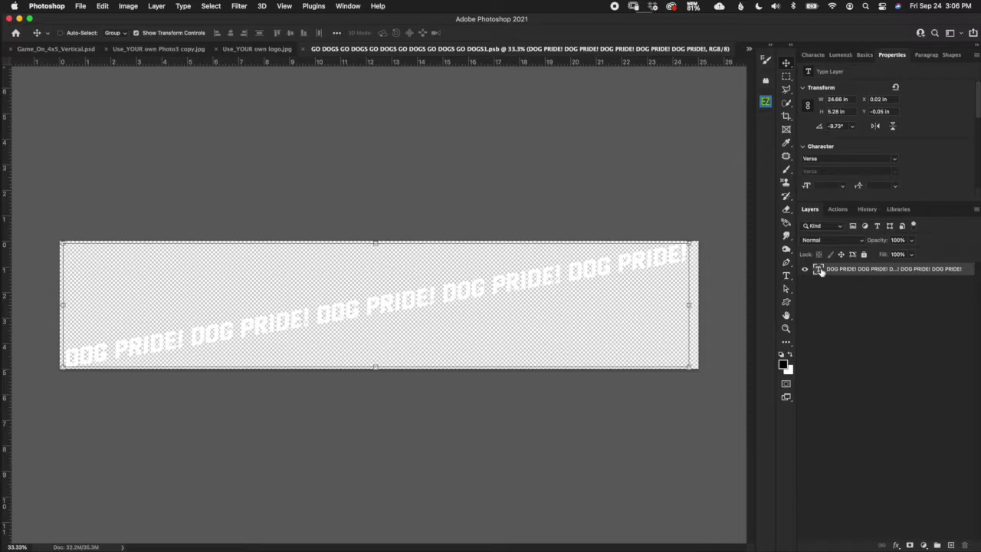
pyautogui.doubleClick(818, 270)
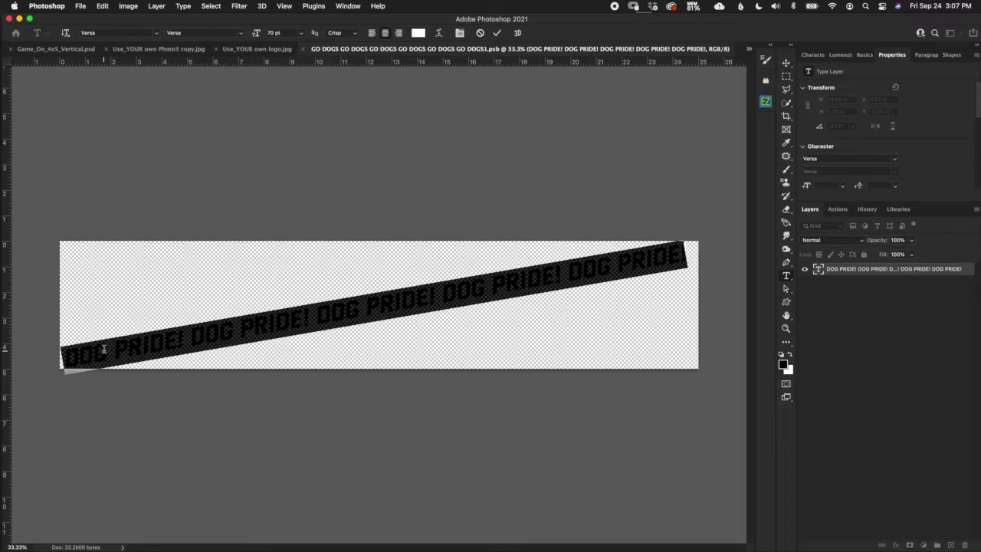
pyautogui.write('B')
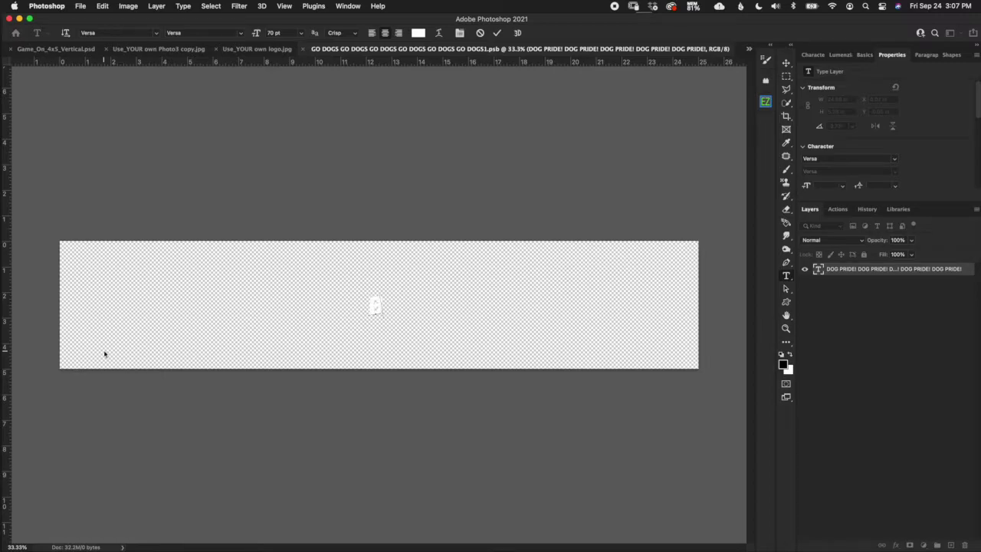
pyautogui.write('ULLDOG')
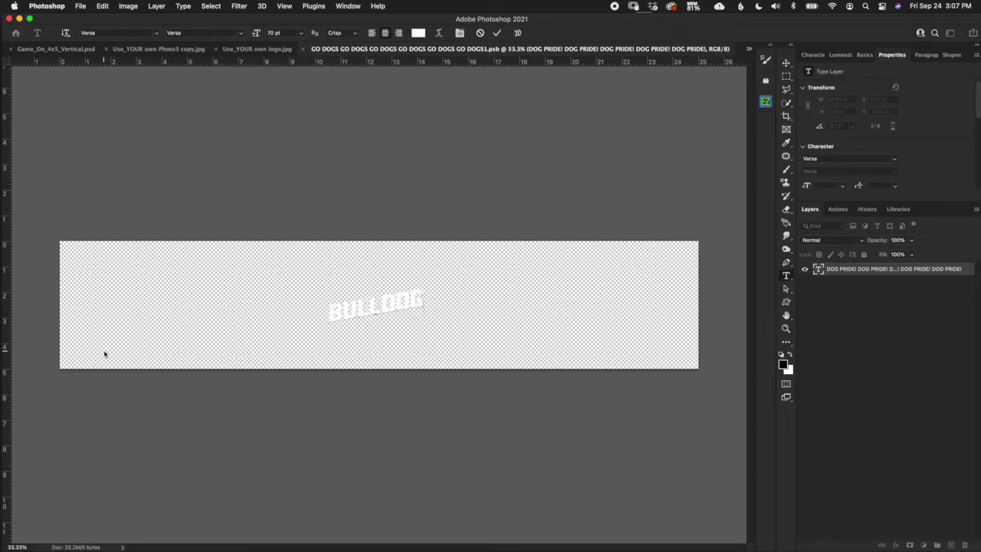
pyautogui.write(' FOOTBA')
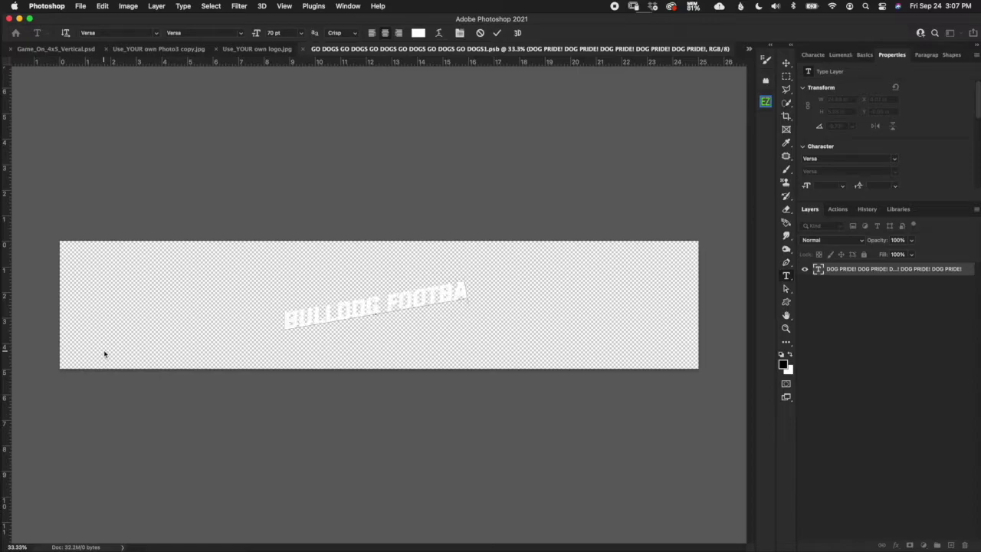
pyautogui.write('LL BULL')
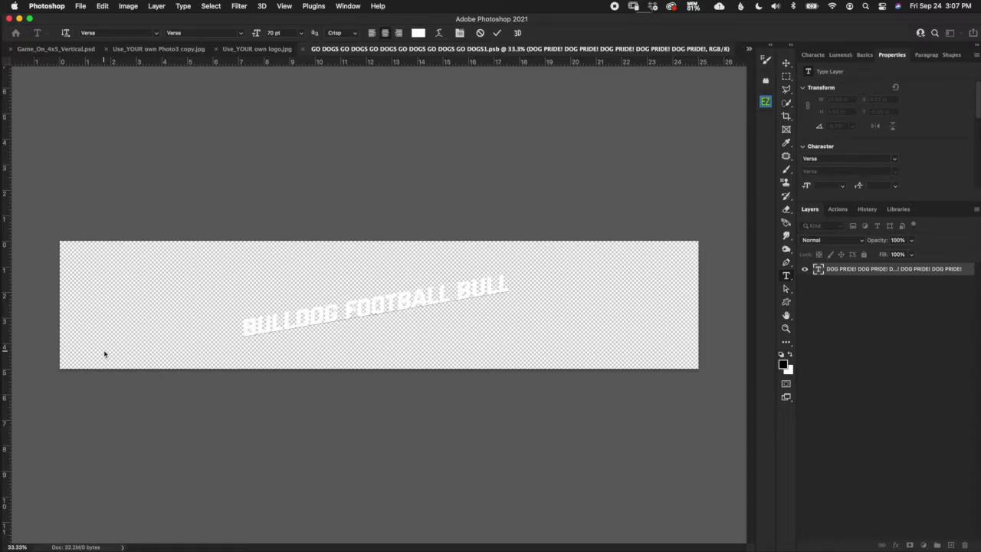
pyautogui.write('DOG')
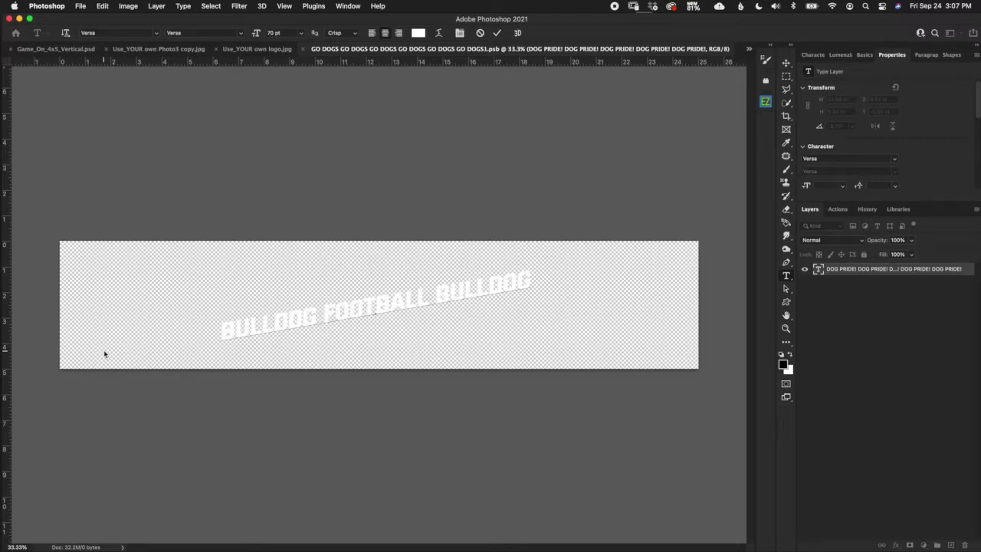
pyautogui.write(' FOOTBALL')
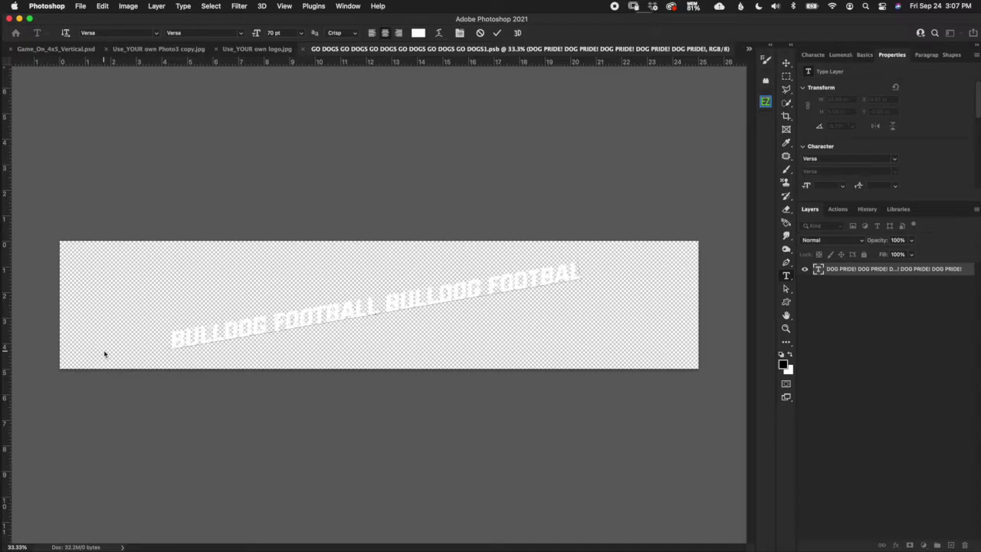
pyautogui.write(' BULL')
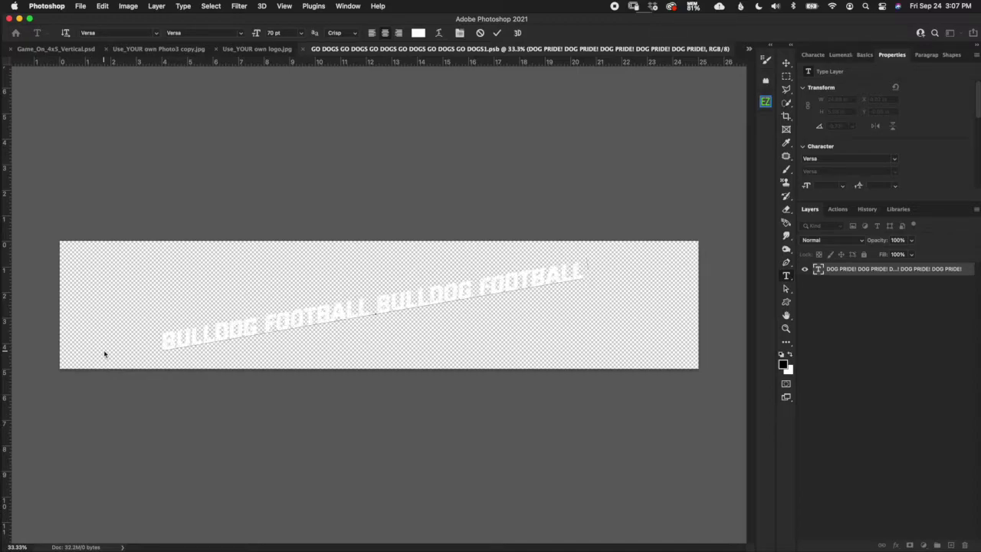
pyautogui.write('DOG FO')
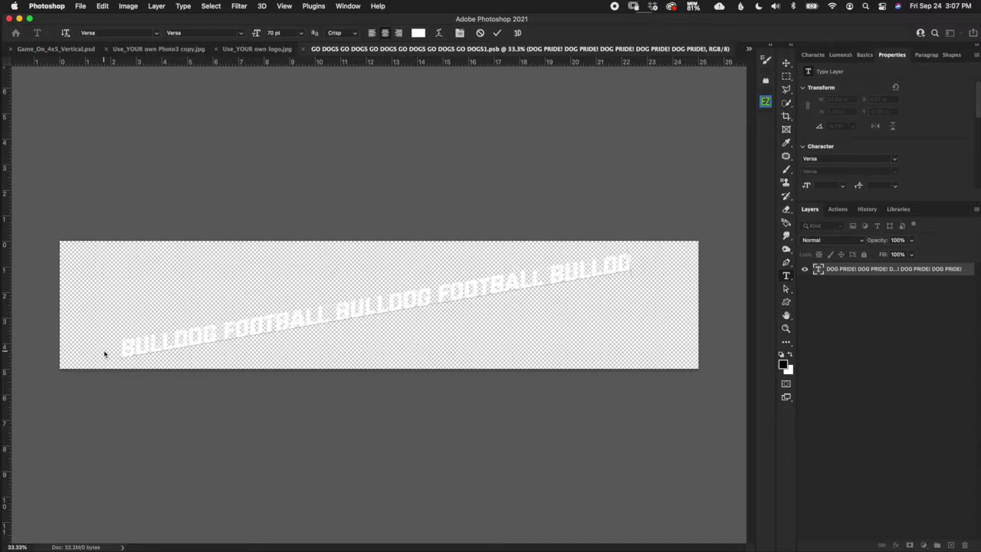
pyautogui.write('OTBA')
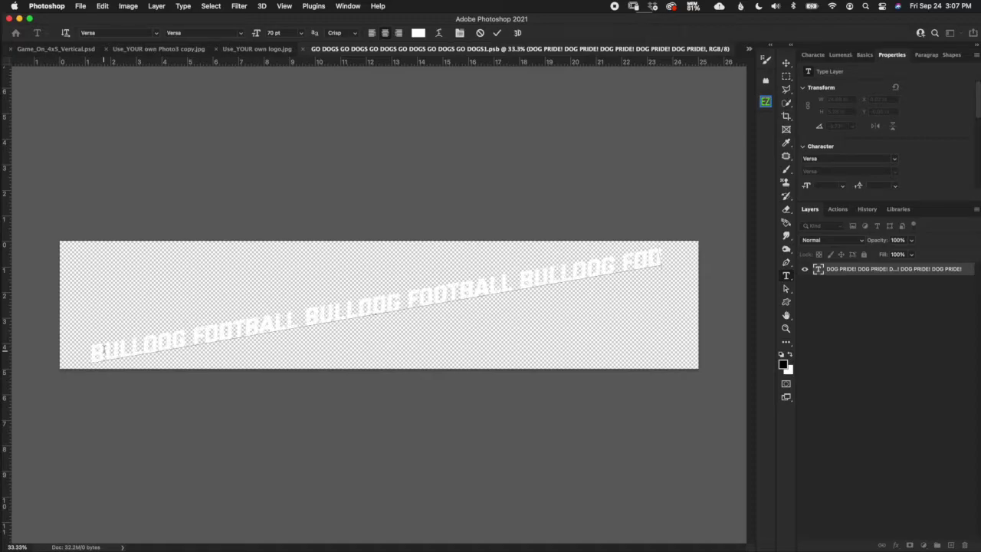
pyautogui.write('L')
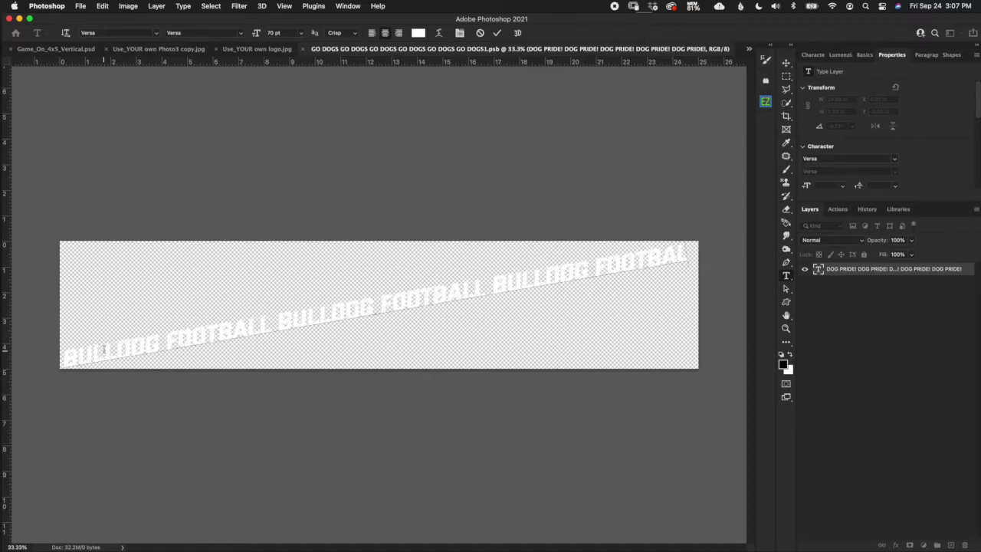
pyautogui.write('L')
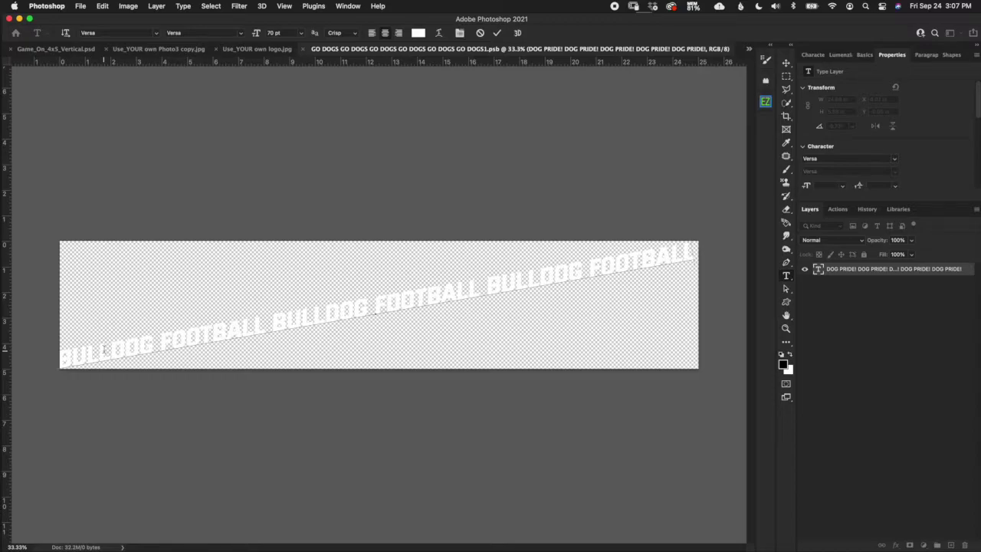
# Commit the BULLDOG FOOTBALL text and nudge it two steps right and one up.
pyautogui.click(497, 32)
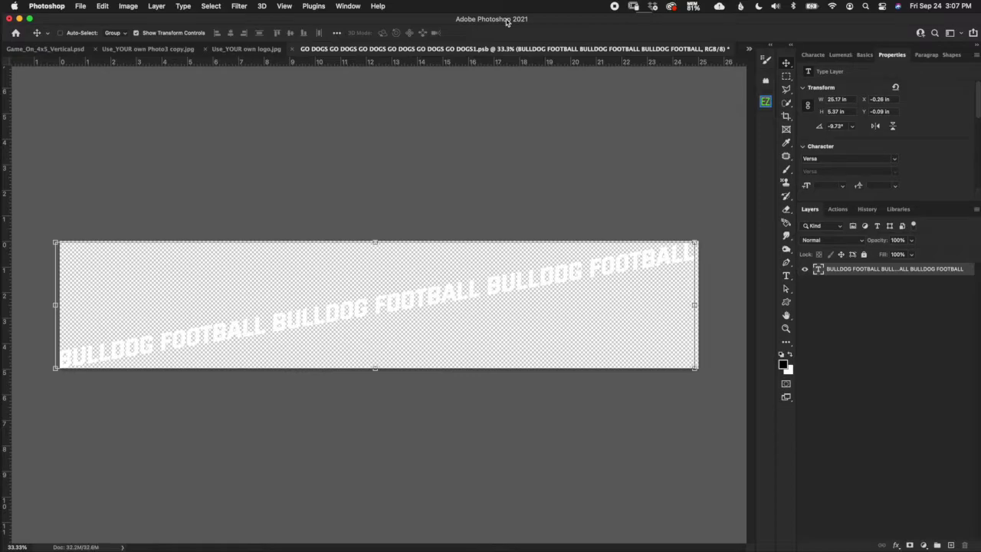
pyautogui.press('Right')
pyautogui.press('Right')
pyautogui.press('Right')
pyautogui.press('Right')
pyautogui.press('Right')
pyautogui.press('Right')
pyautogui.press('Right')
pyautogui.press('Right')
pyautogui.press('Right')
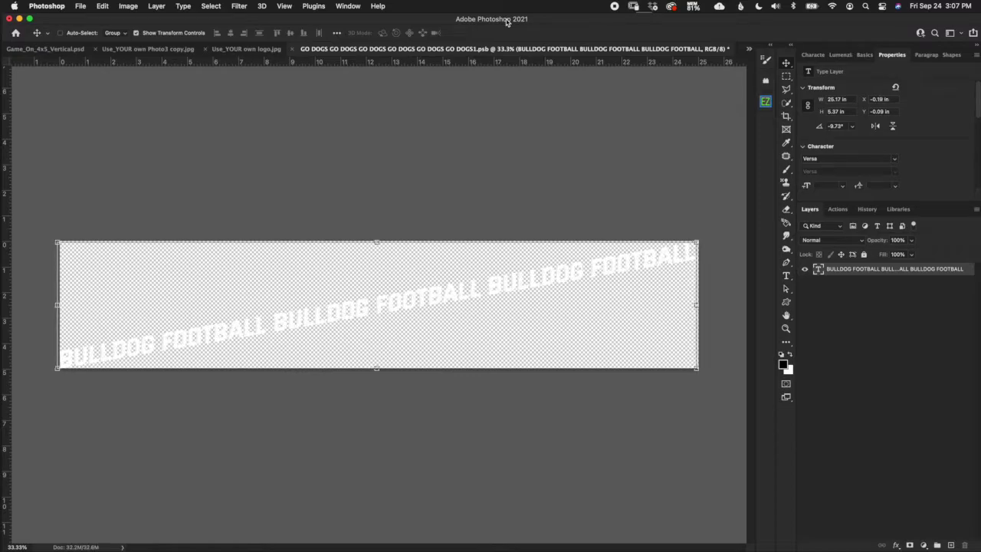
pyautogui.press('Right')
pyautogui.press('Right')
pyautogui.press('Up')
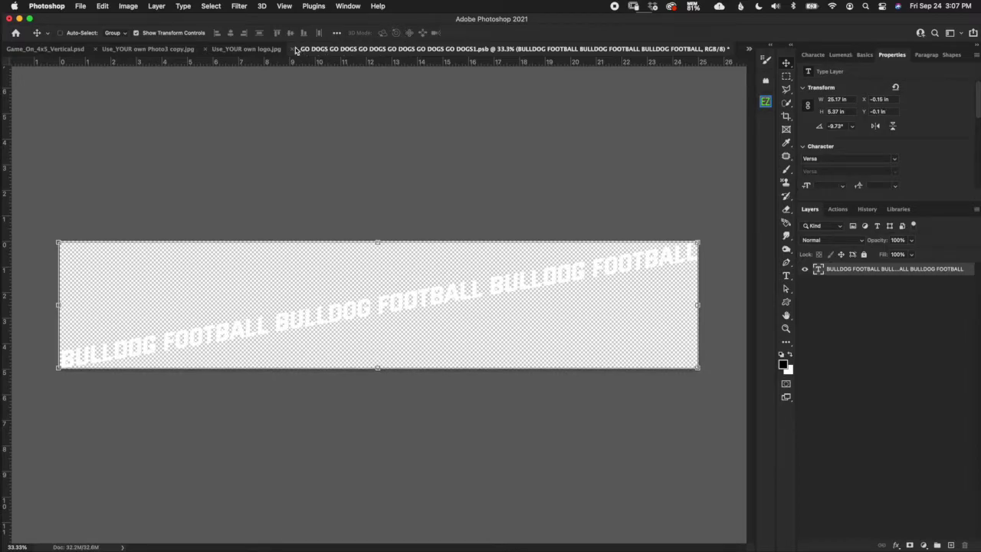
# Save the smart object's changes and close its .psb document.
pyautogui.click(292, 49)
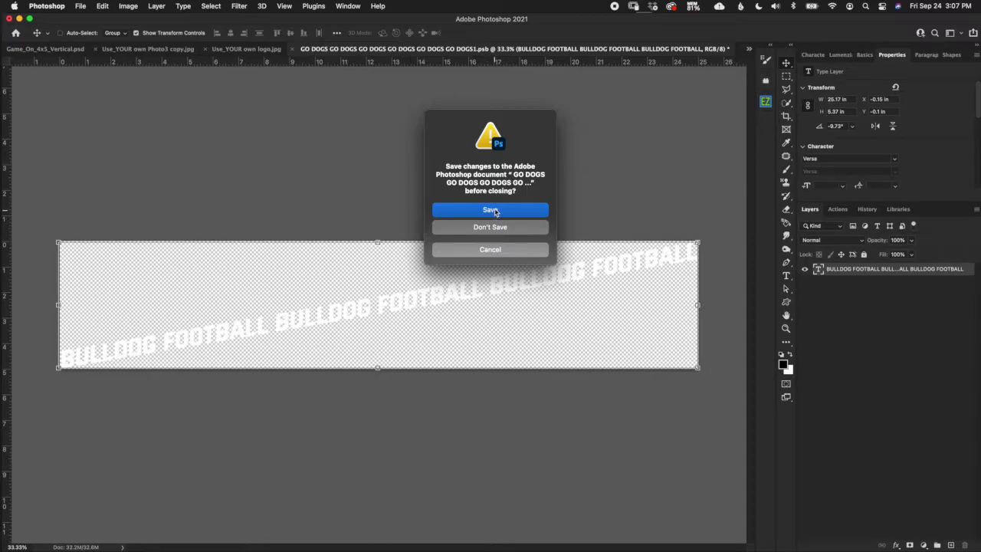
pyautogui.click(500, 213)
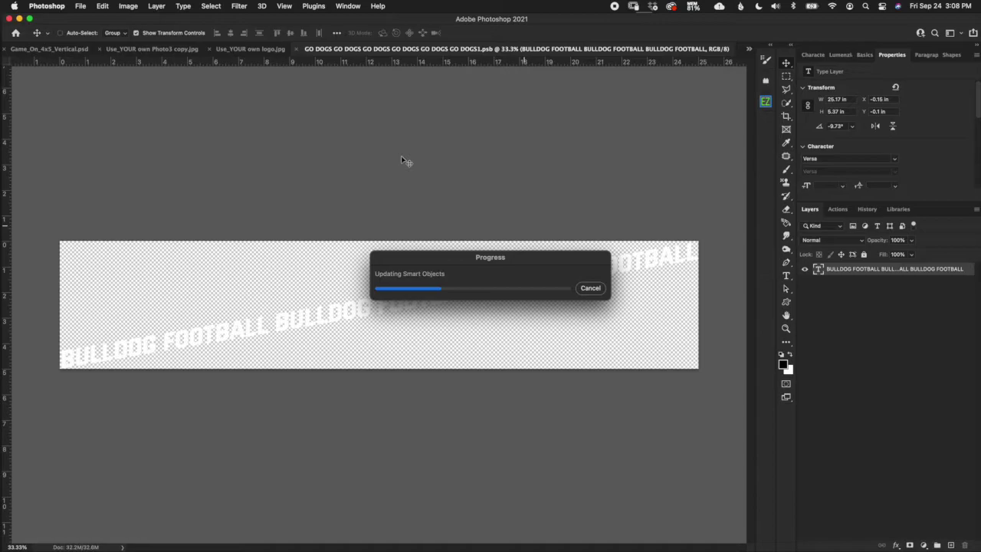
pyautogui.press('super+w')
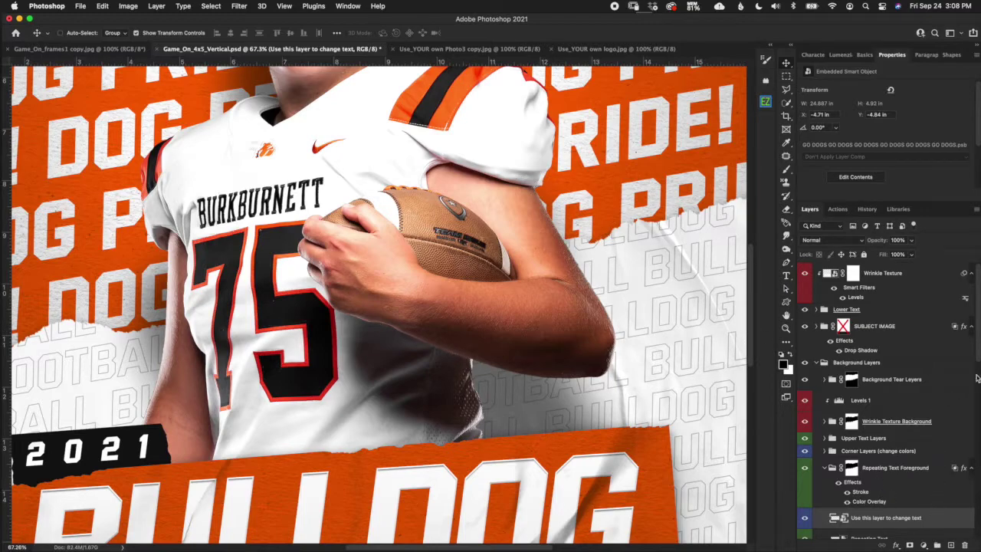
# Collapse Repeating Text Foreground and select the Corner Layers (change colors) group.
pyautogui.moveTo(977, 360); pyautogui.dragTo(975, 397)
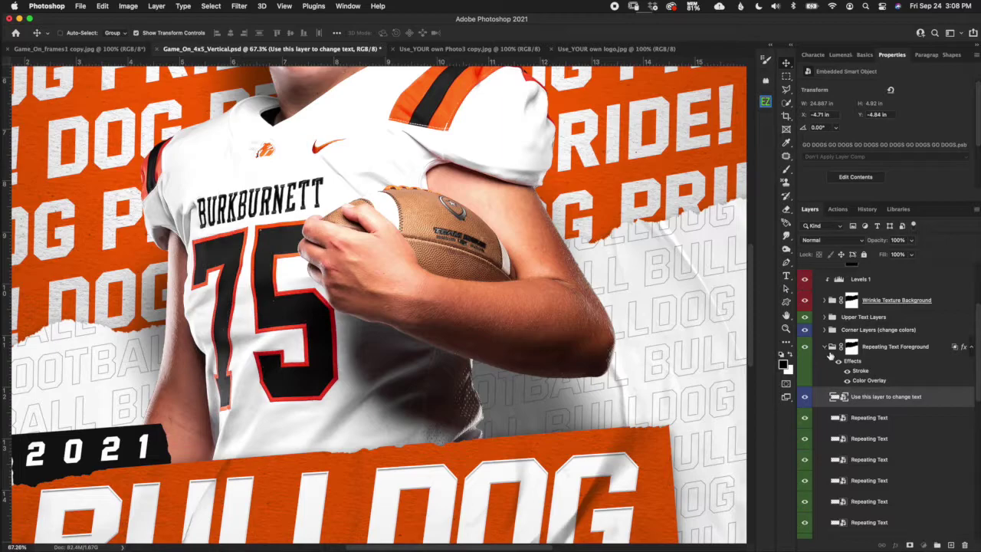
pyautogui.click(824, 347)
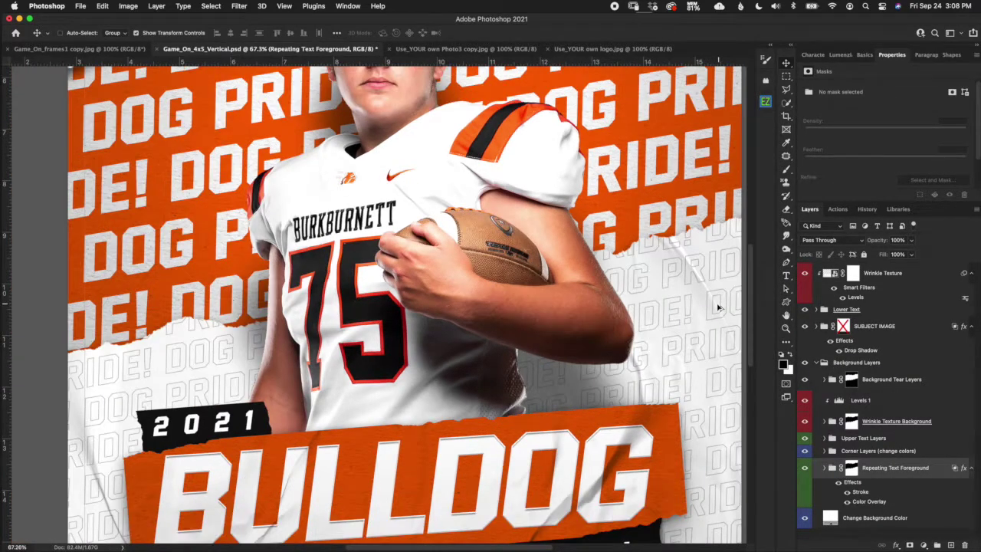
pyautogui.scroll(-3, 718, 308)
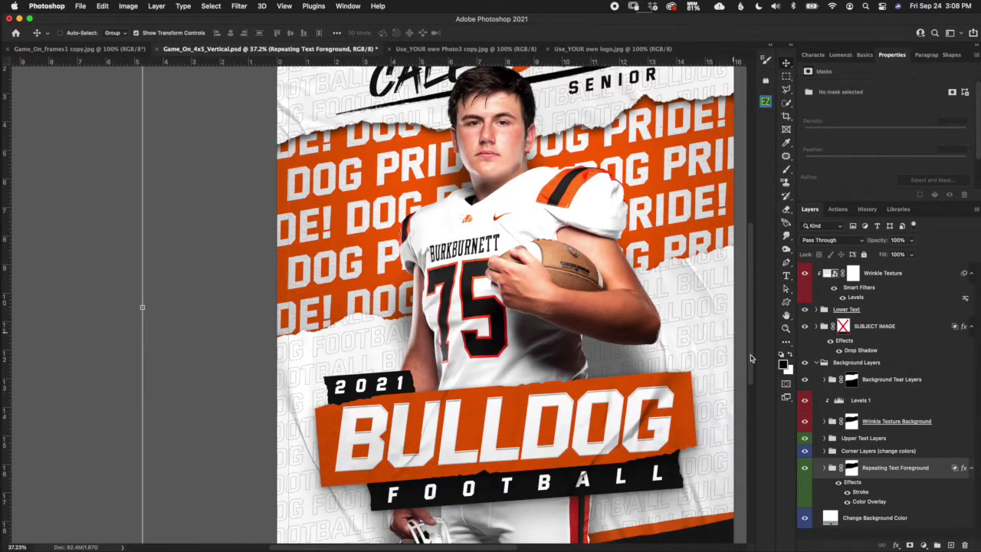
pyautogui.click(910, 452)
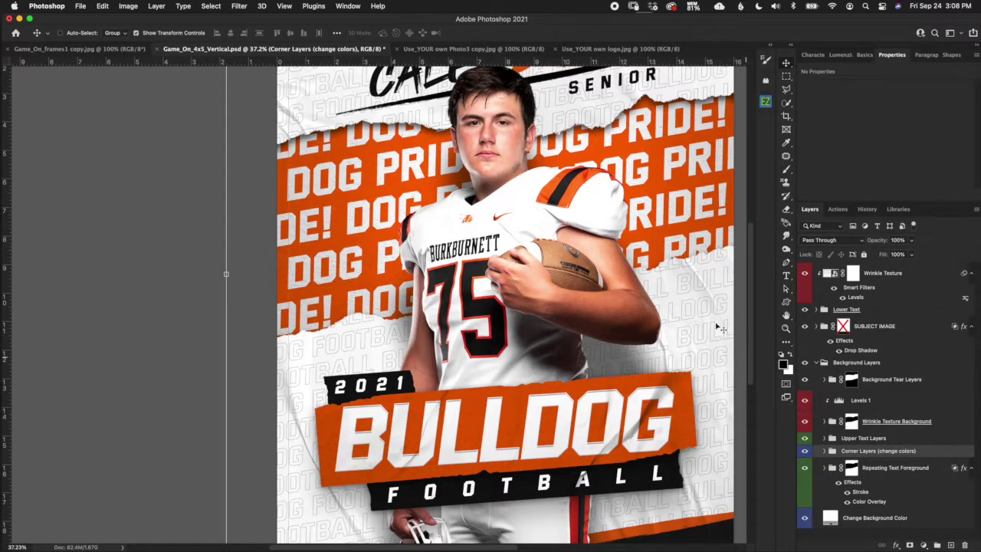
# Fit the whole poster on screen.
pyautogui.click(284, 6)
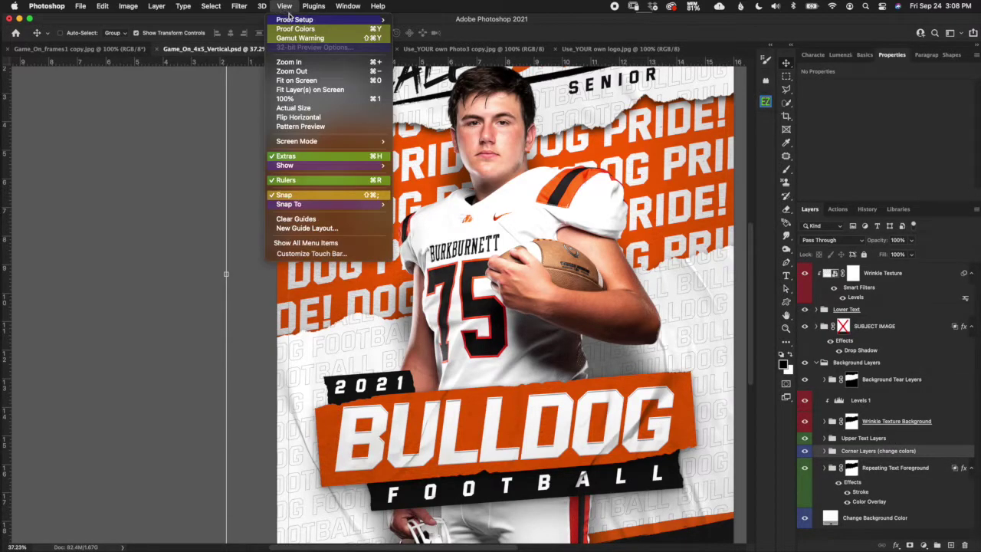
pyautogui.click(333, 80)
pyautogui.press('super+0')
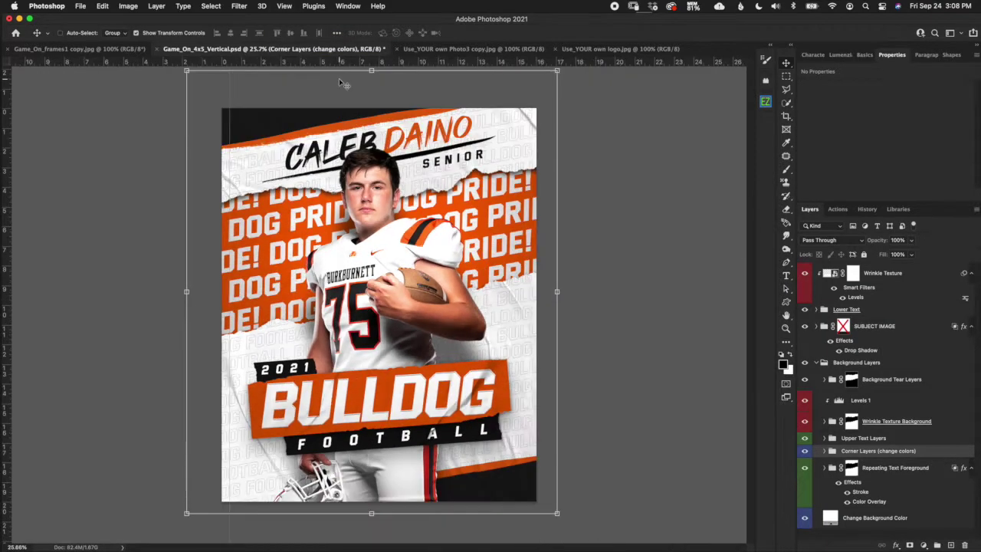
# Expand Corner Layers and browse the top and bottom corner stripe and colour layers.
pyautogui.click(825, 451)
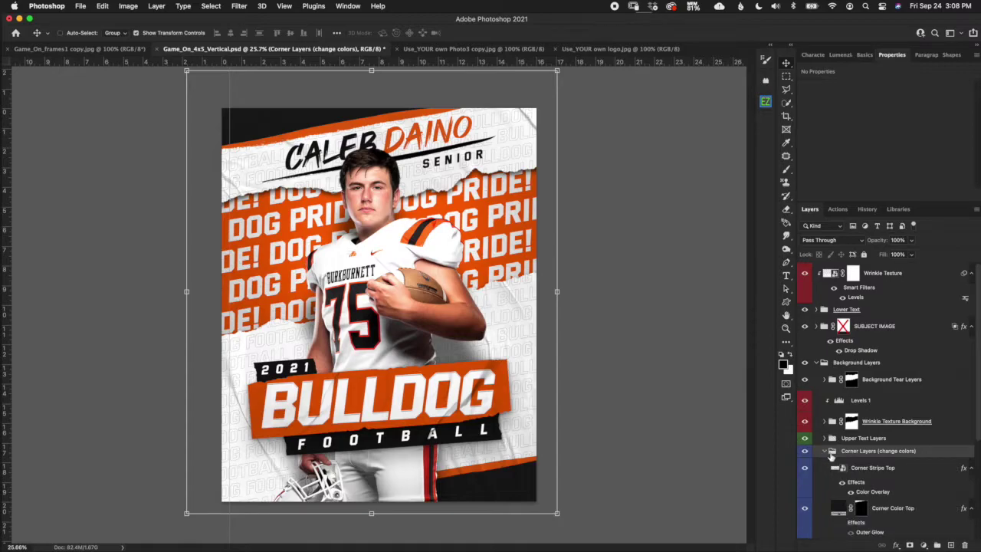
pyautogui.click(874, 469)
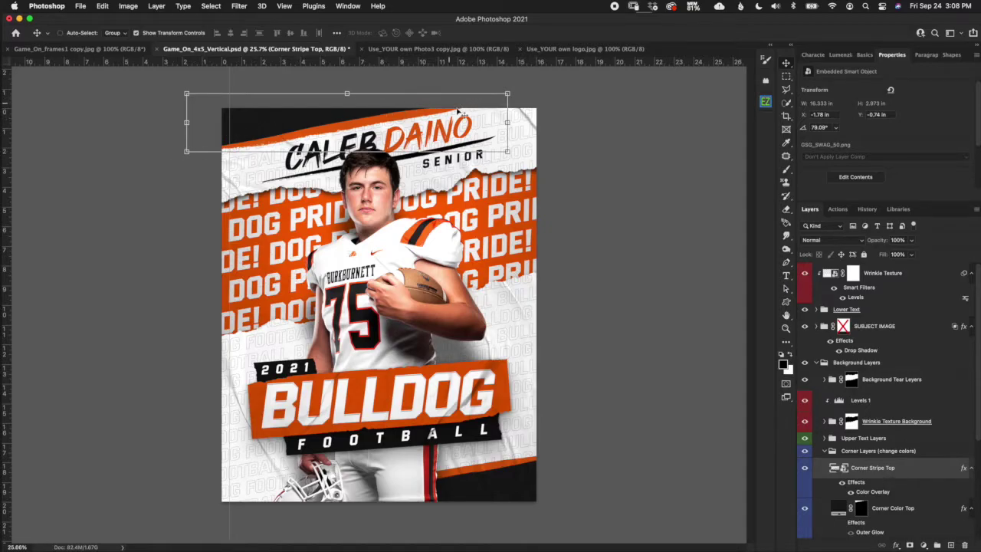
pyautogui.click(898, 509)
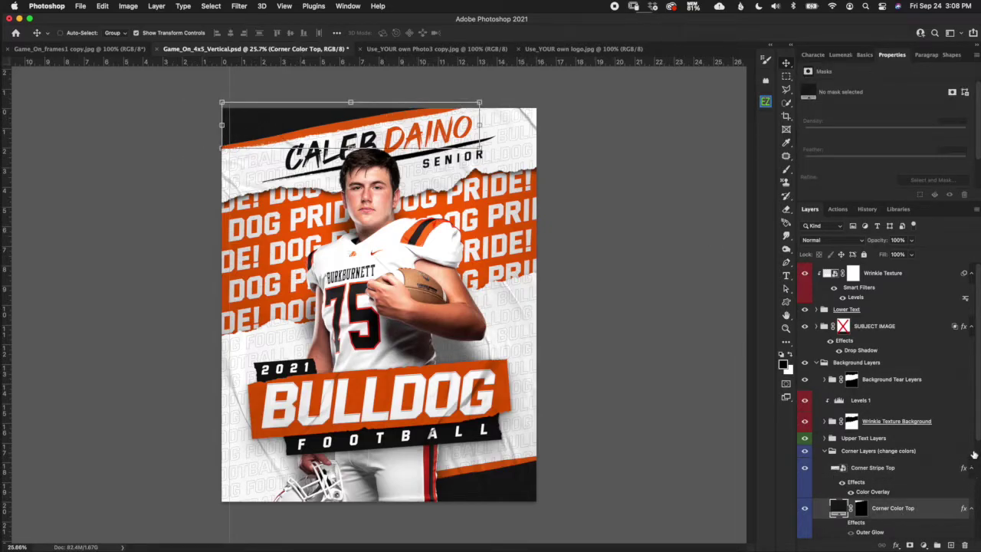
pyautogui.scroll(-2, 974, 441)
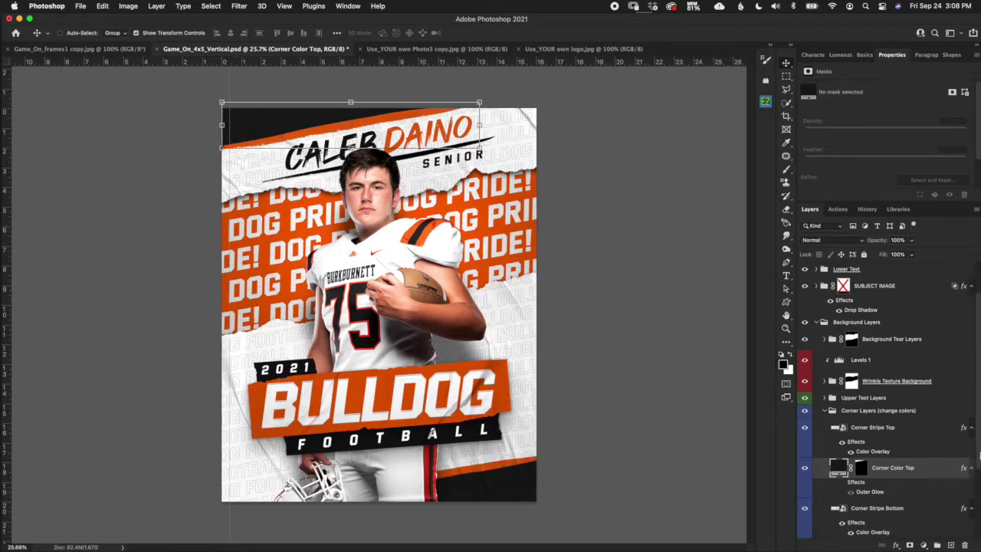
pyautogui.scroll(-2, 978, 456)
pyautogui.scroll(-2, 975, 475)
pyautogui.click(913, 437)
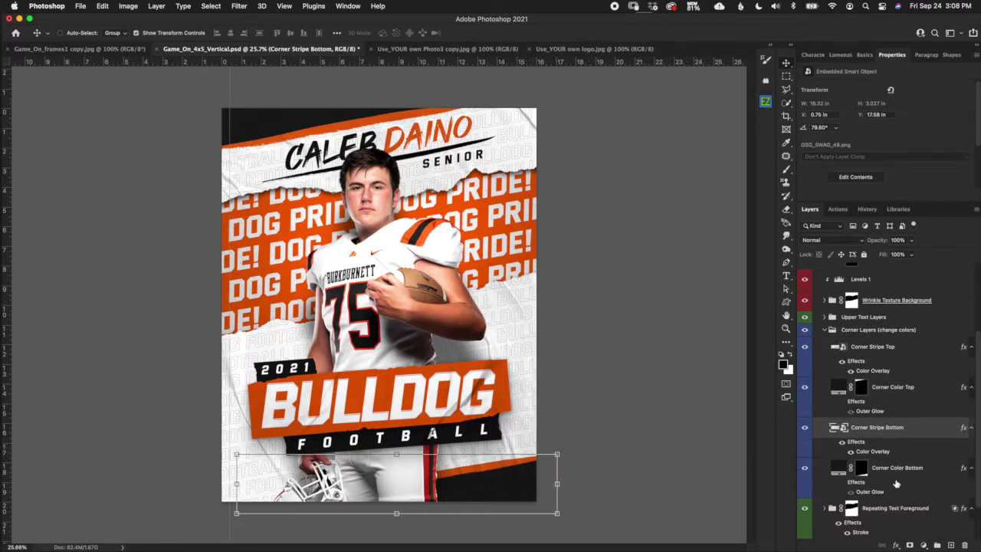
pyautogui.click(901, 471)
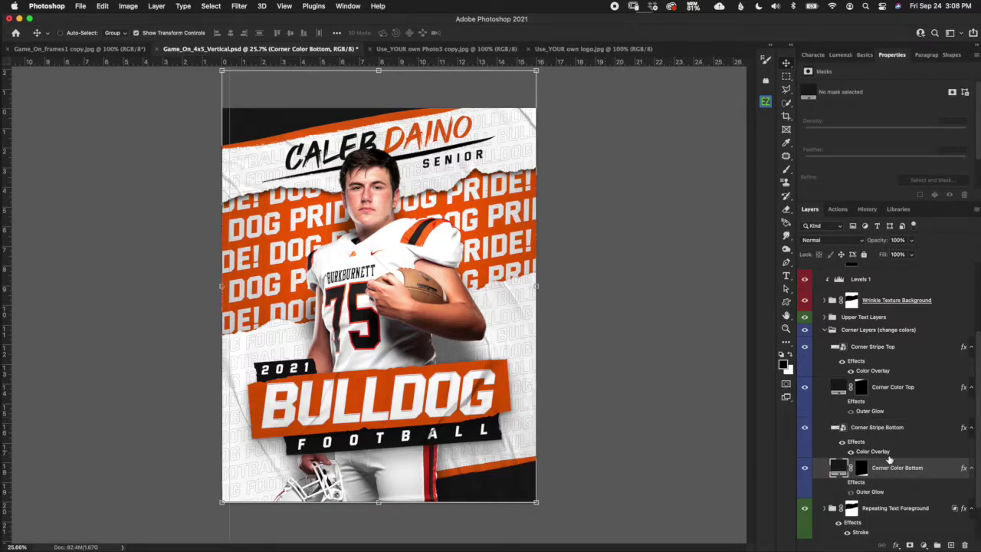
pyautogui.click(889, 360)
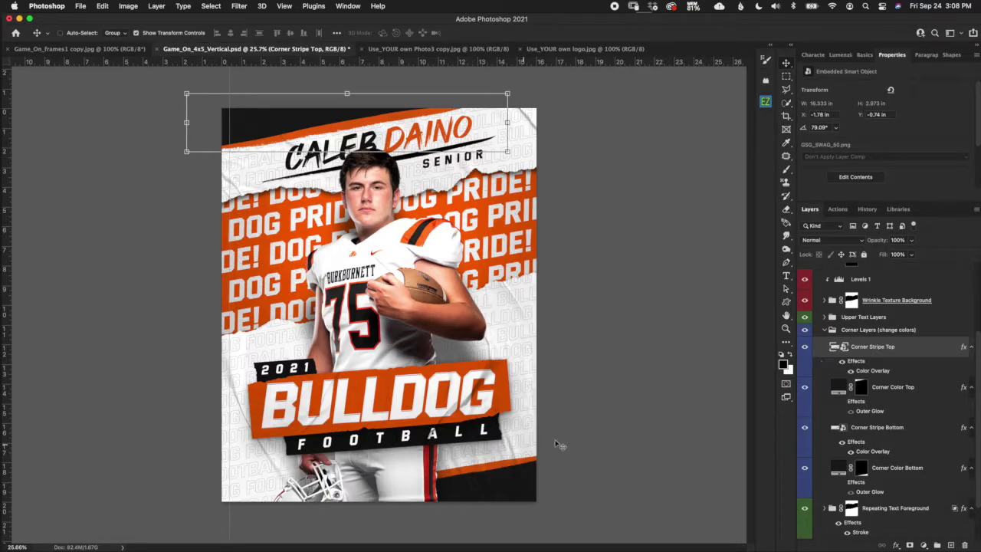
# Inspect Corner Stripe Top's Color Overlay colour and close it unchanged.
pyautogui.doubleClick(882, 372)
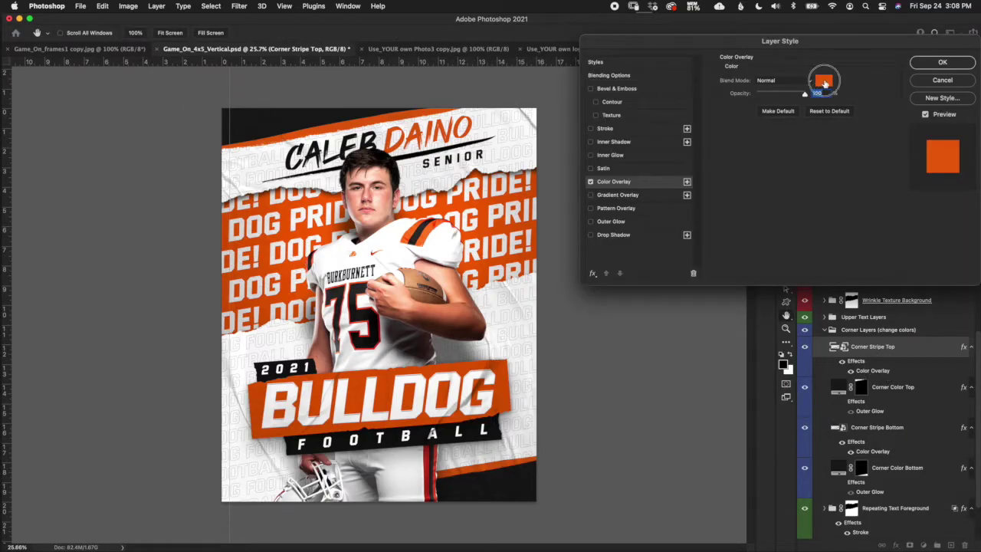
pyautogui.click(823, 81)
pyautogui.click(755, 363)
pyautogui.click(942, 63)
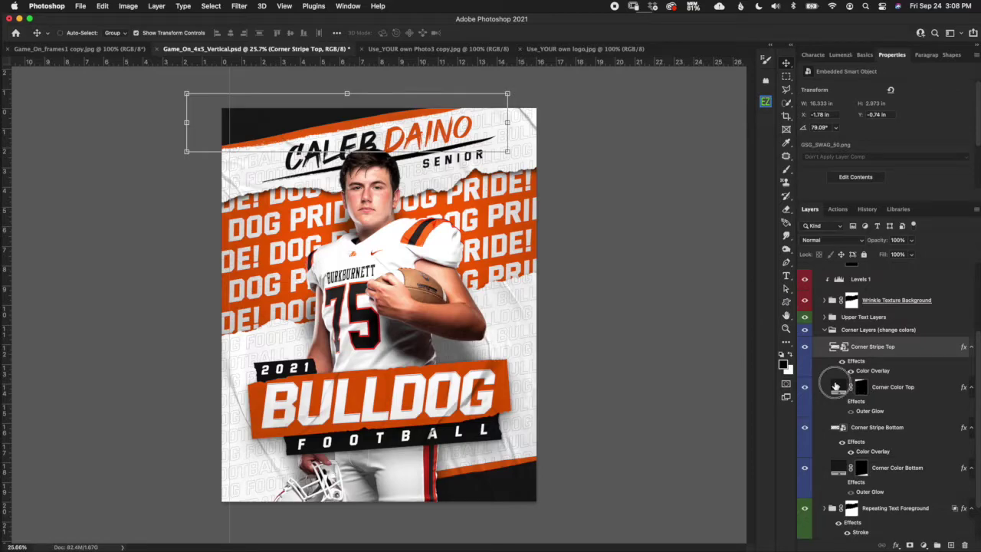
# Preview red on Corner Color Top, keep it black, and select the Corner Layers group.
pyautogui.click(835, 387)
pyautogui.doubleClick(838, 385)
pyautogui.click(634, 374)
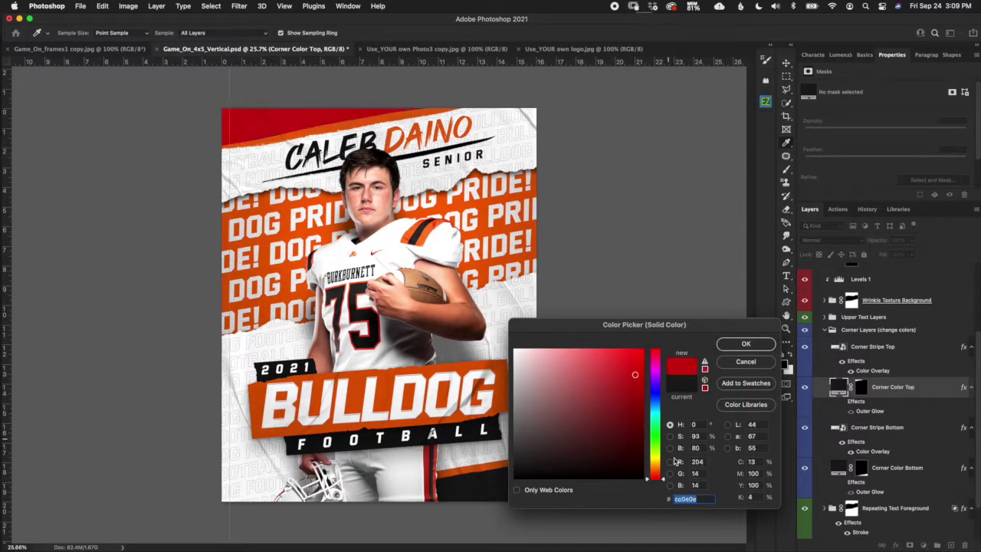
pyautogui.click(745, 361)
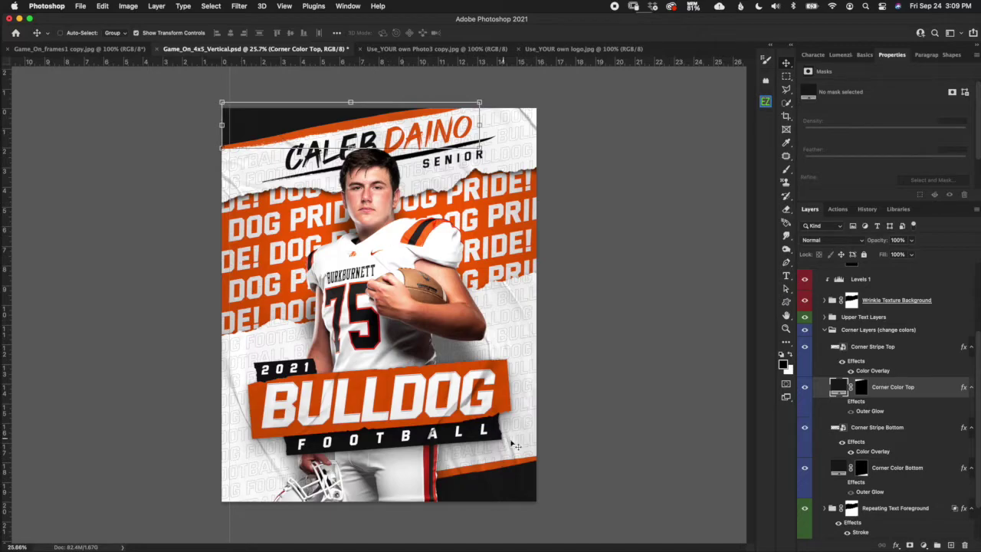
pyautogui.click(835, 332)
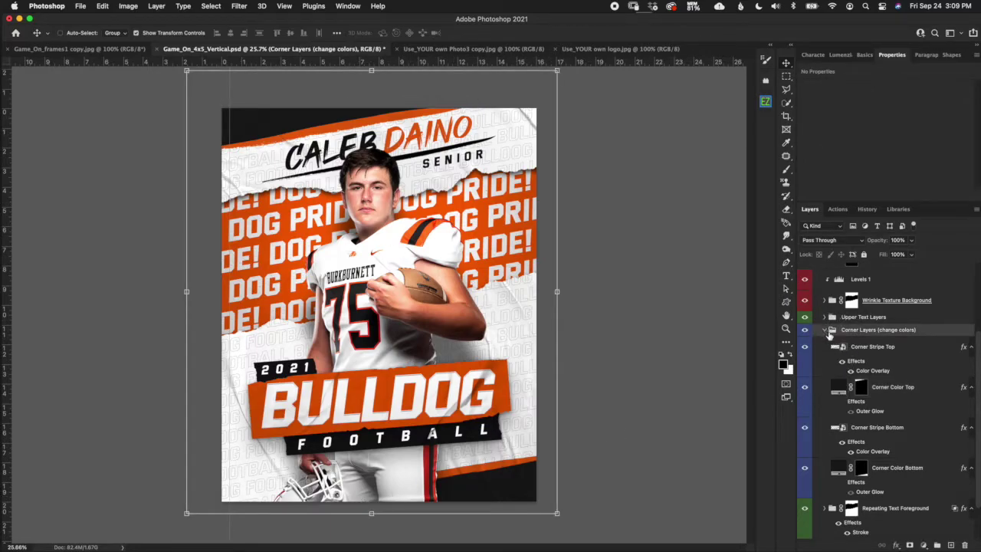
# Collapse Corner Layers, expand Upper Text Layers, and select the NAME text layer.
pyautogui.click(824, 331)
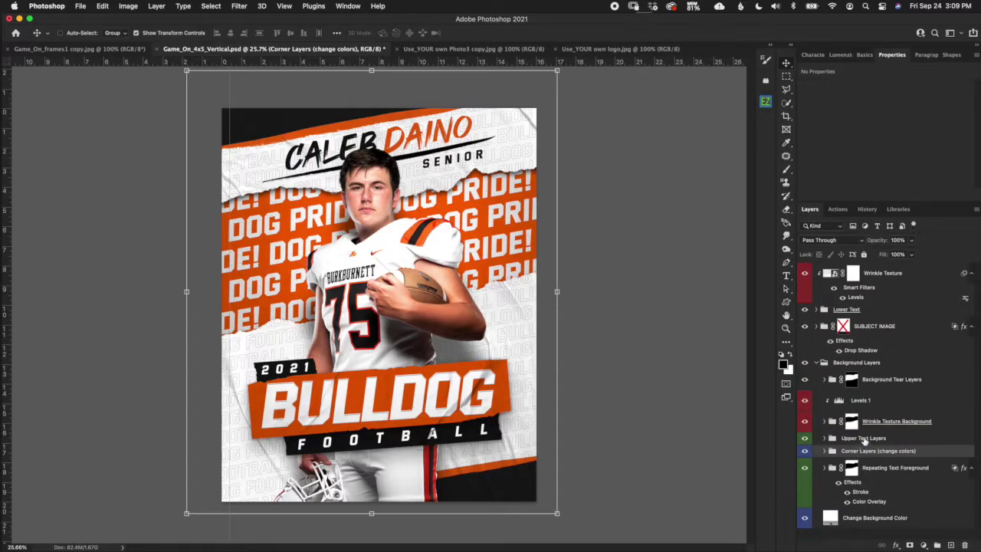
pyautogui.click(864, 439)
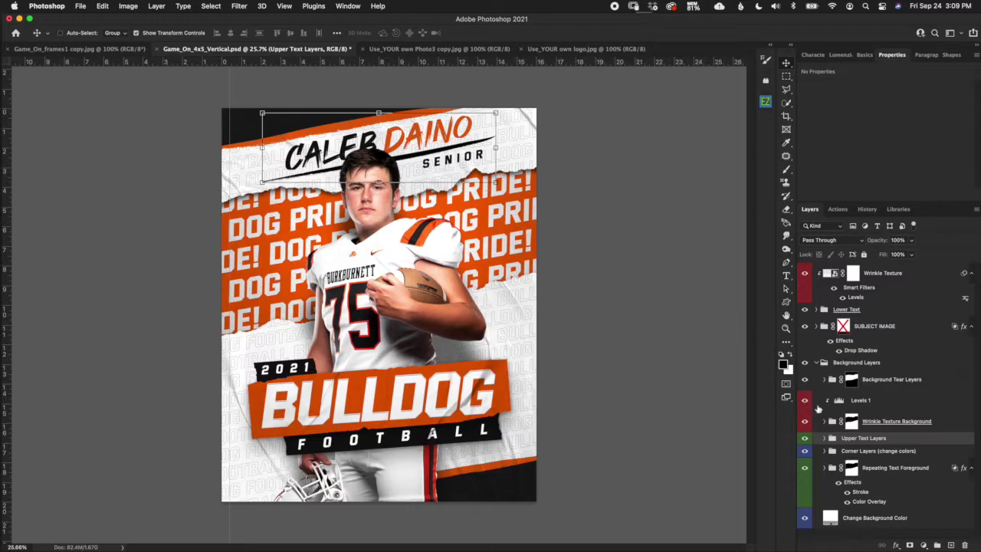
pyautogui.click(824, 438)
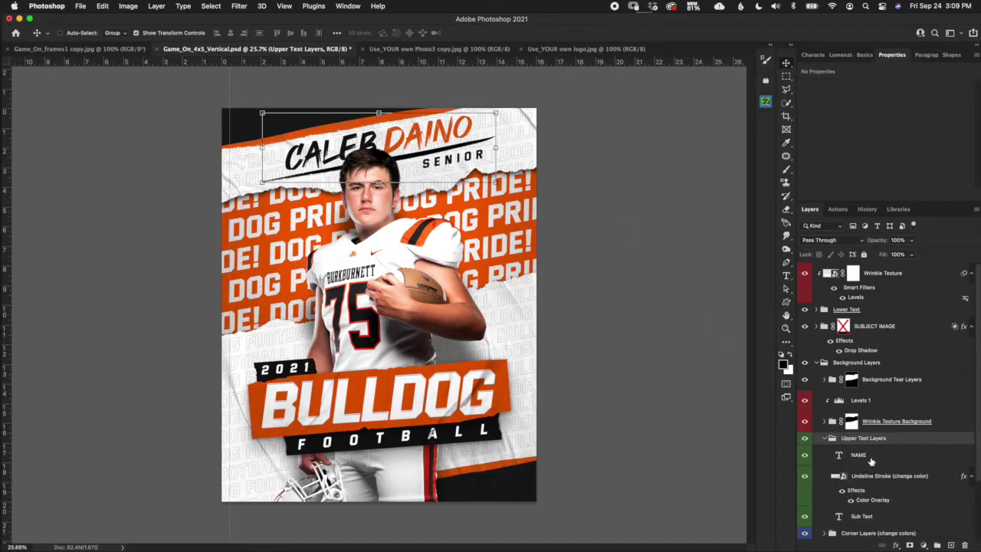
pyautogui.scroll(-2, 973, 399)
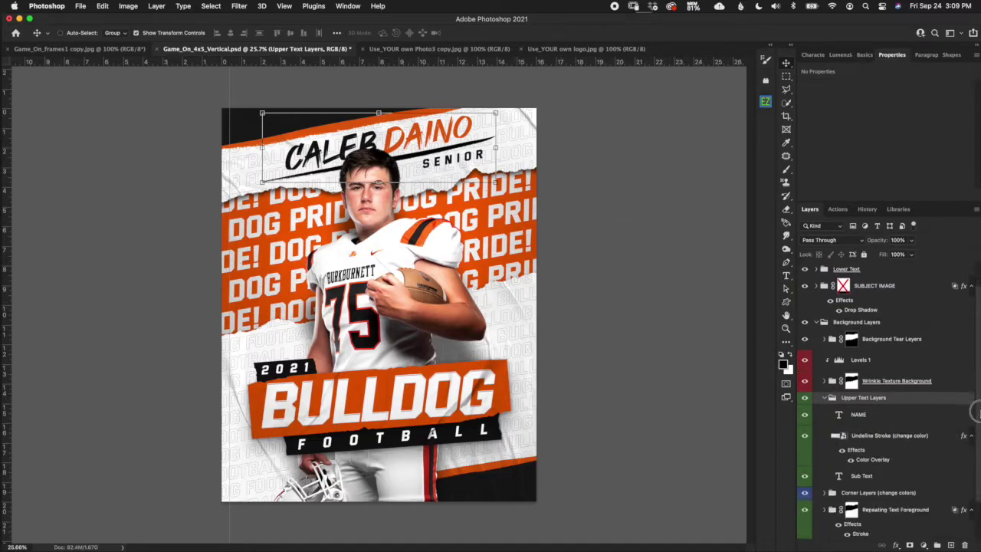
pyautogui.click(923, 416)
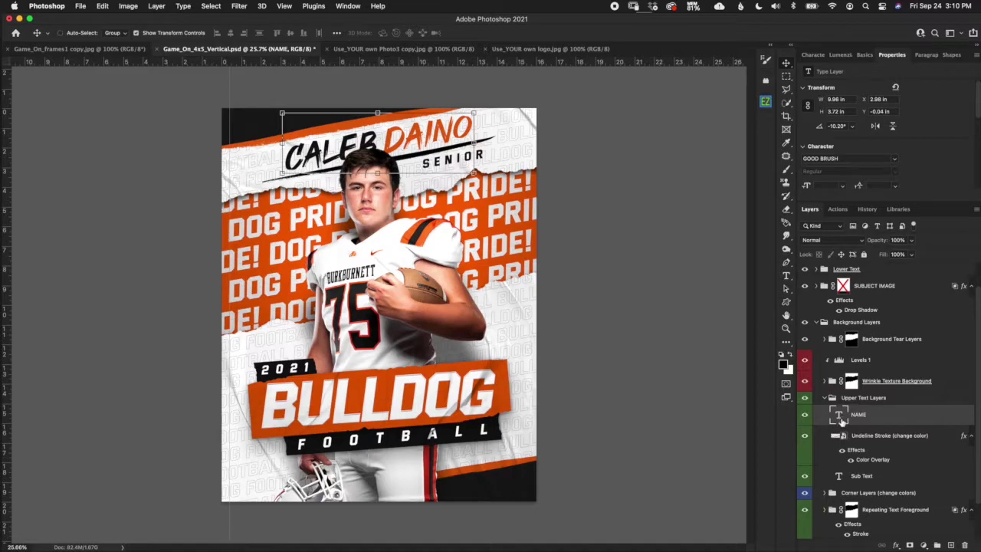
# Check the black first name and orange surname colours, trying red but keeping the originals.
pyautogui.doubleClick(840, 418)
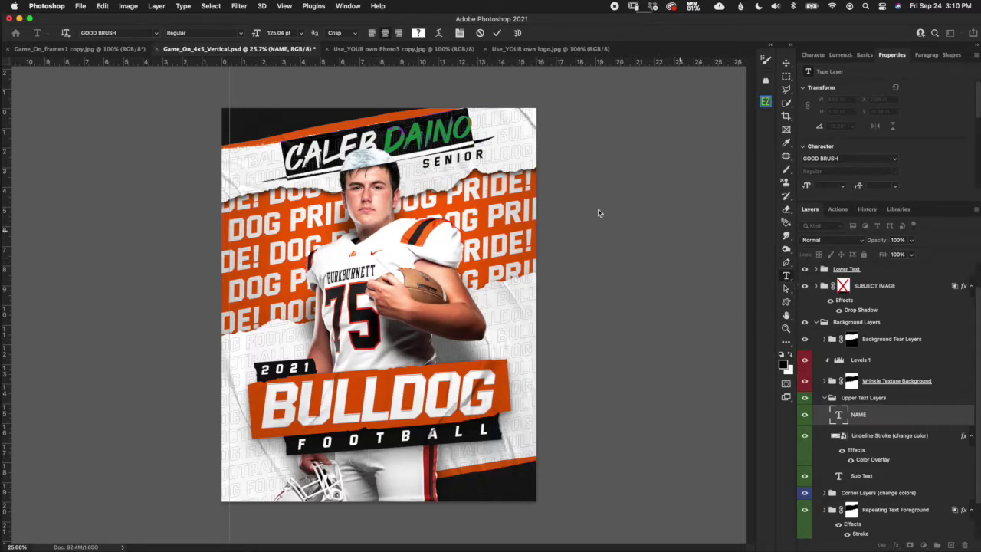
pyautogui.moveTo(380, 140); pyautogui.dragTo(277, 162)
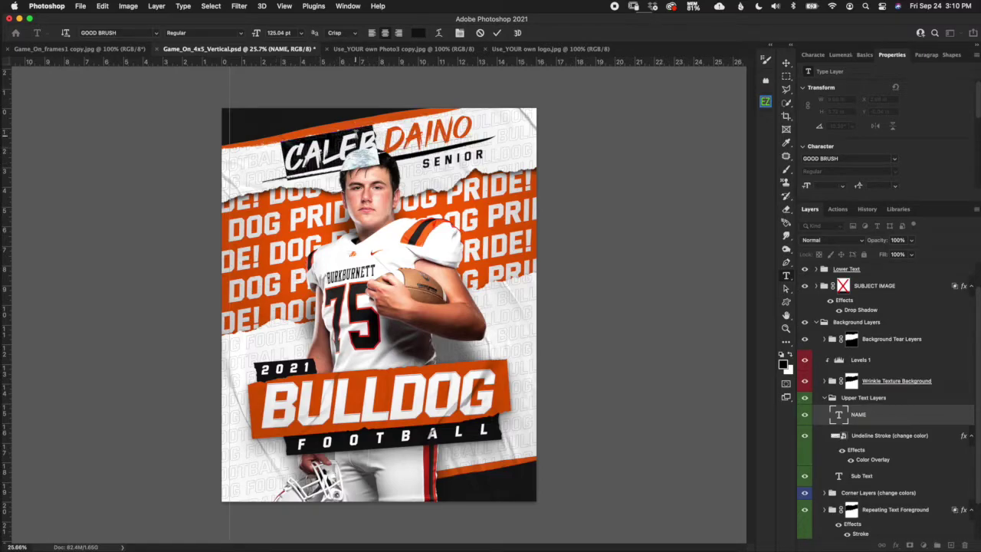
pyautogui.click(417, 33)
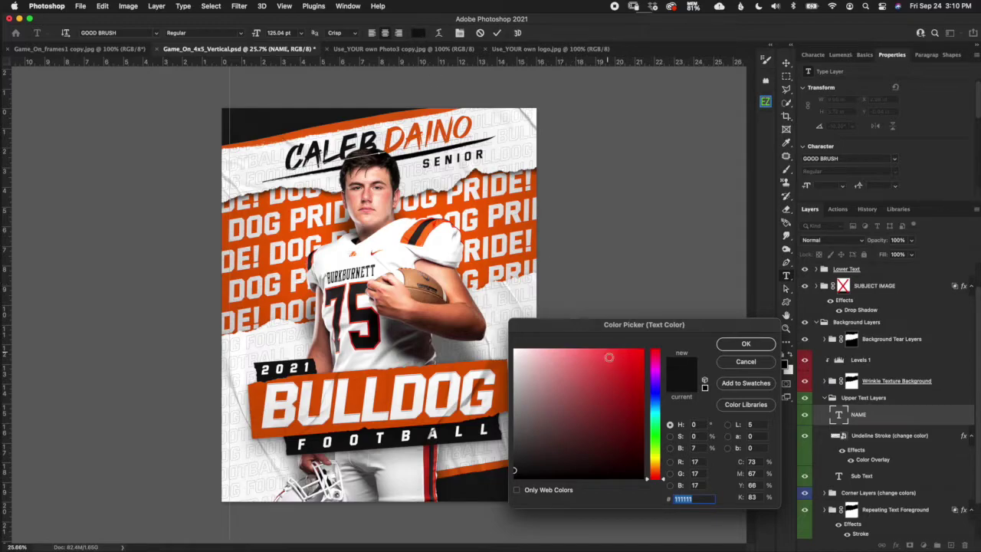
pyautogui.click(611, 367)
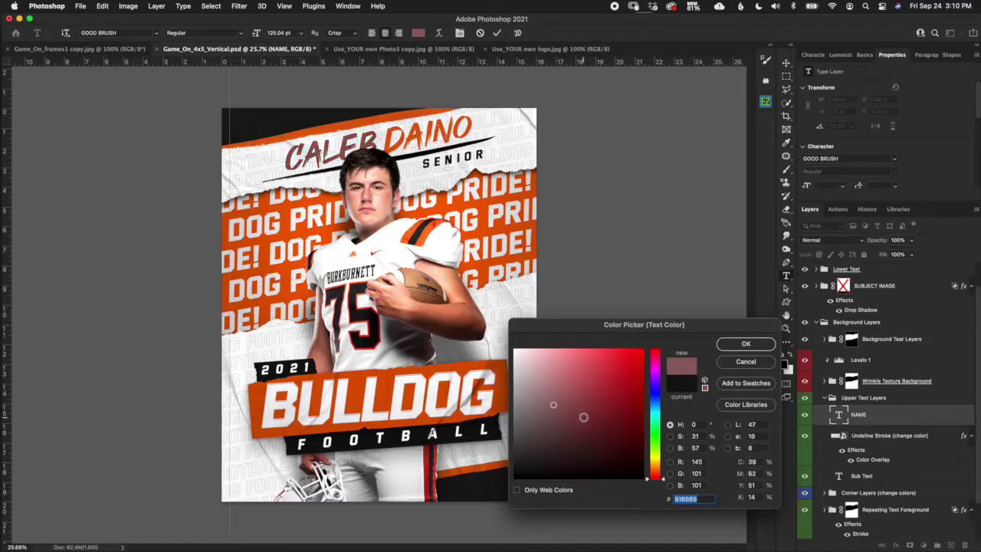
pyautogui.click(747, 364)
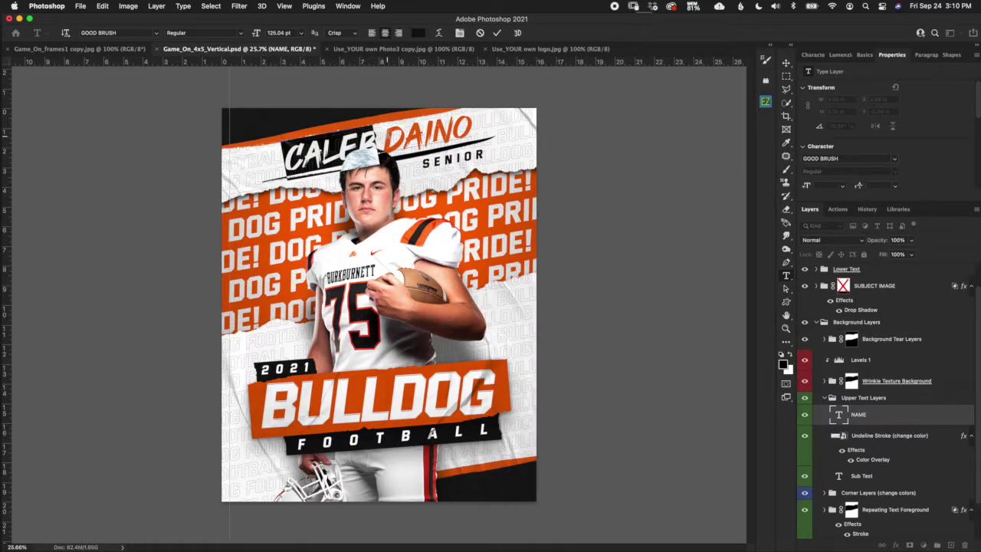
pyautogui.moveTo(386, 135); pyautogui.dragTo(500, 129)
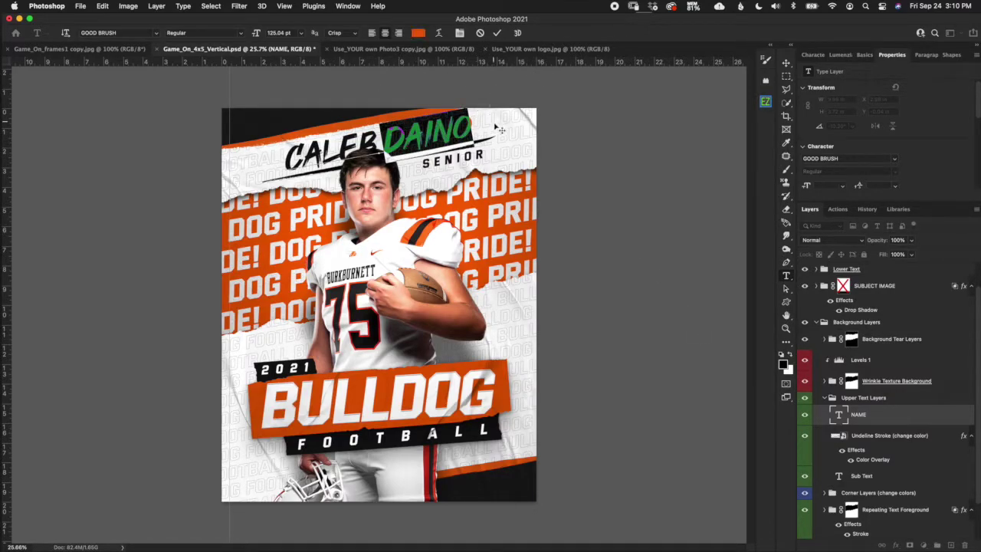
pyautogui.click(418, 33)
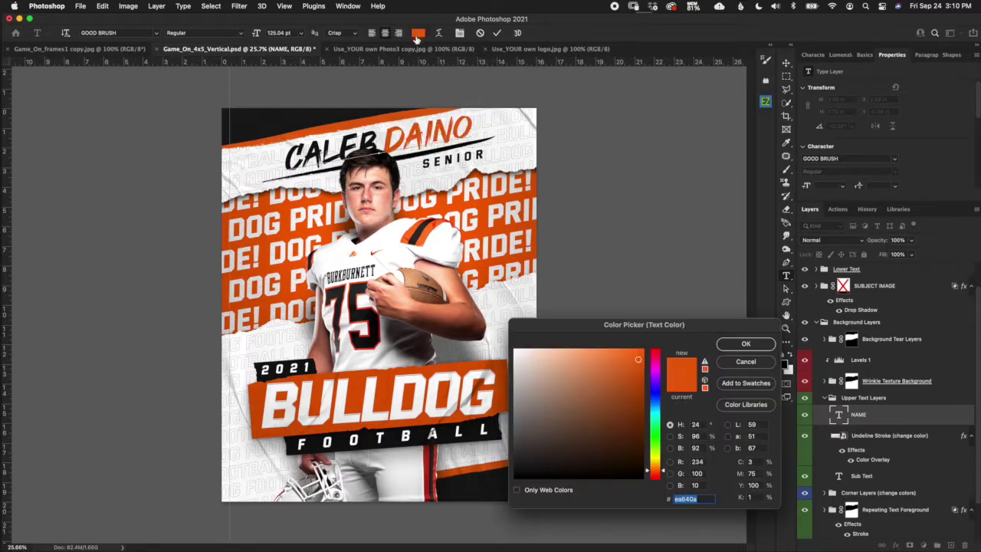
pyautogui.click(753, 365)
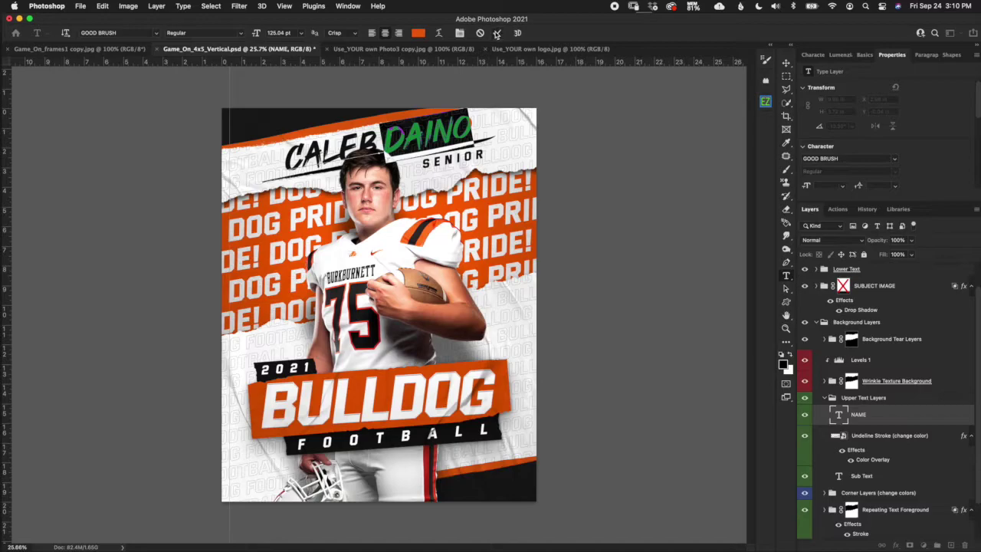
pyautogui.click(497, 33)
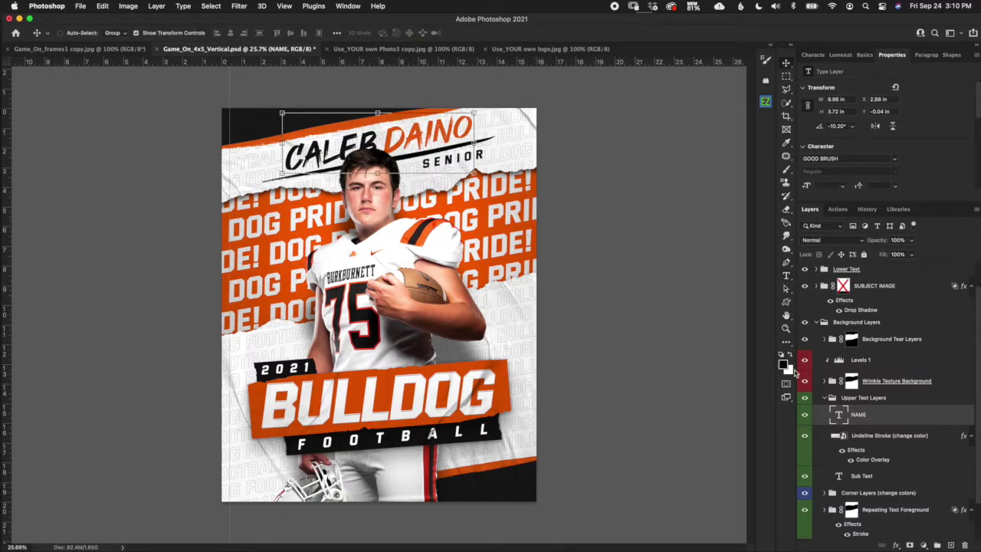
# Replace the first and last name with the new player's name and commit the text.
pyautogui.doubleClick(838, 413)
pyautogui.moveTo(377, 139); pyautogui.dragTo(265, 150)
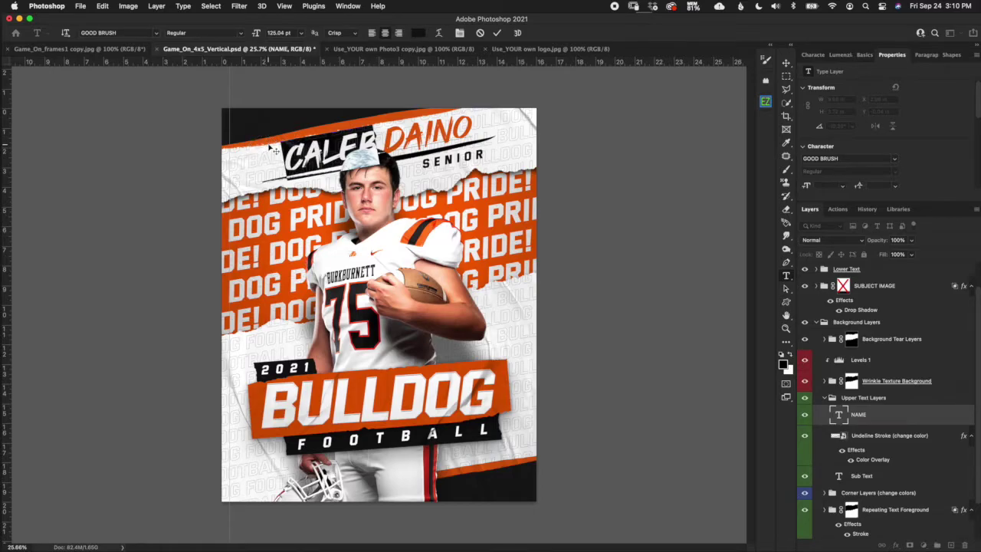
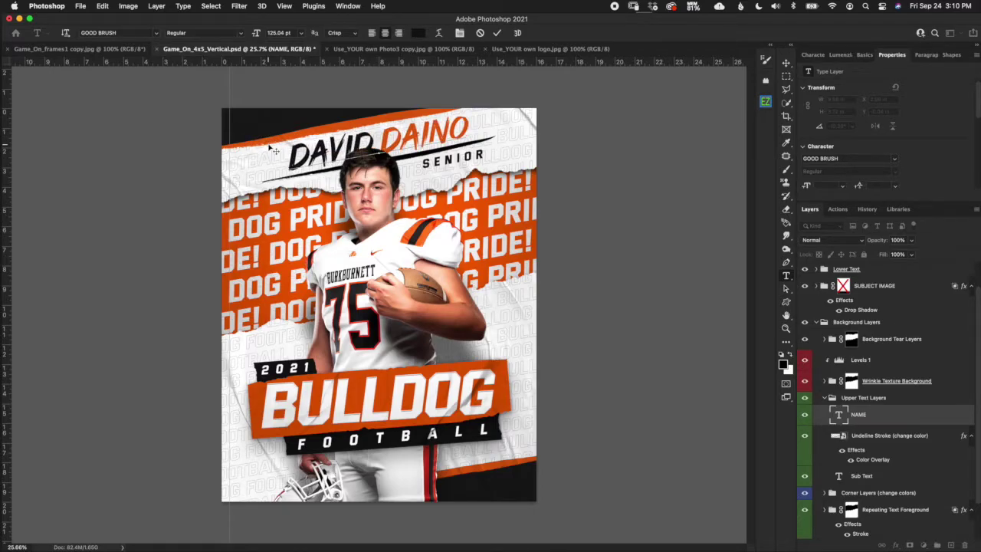
pyautogui.moveTo(378, 135); pyautogui.dragTo(467, 121)
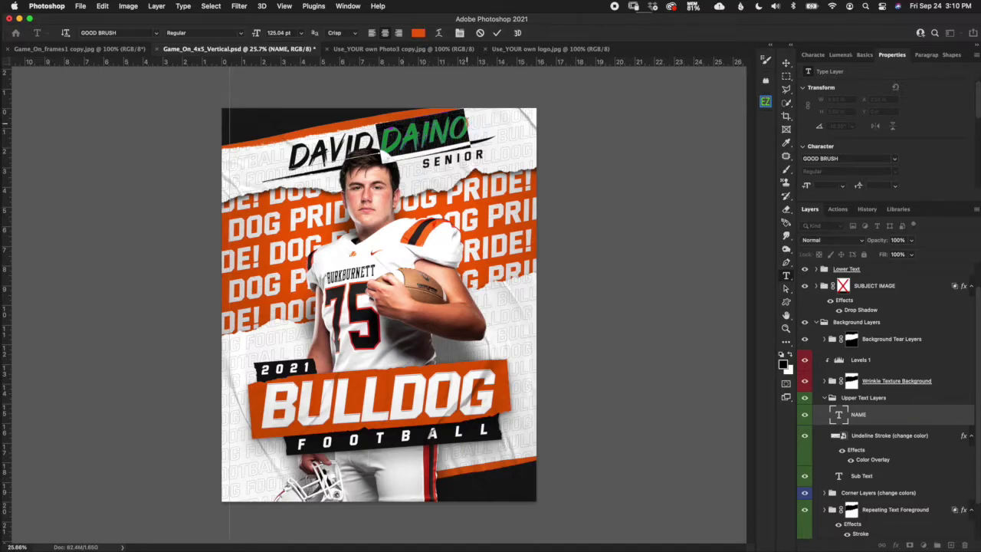
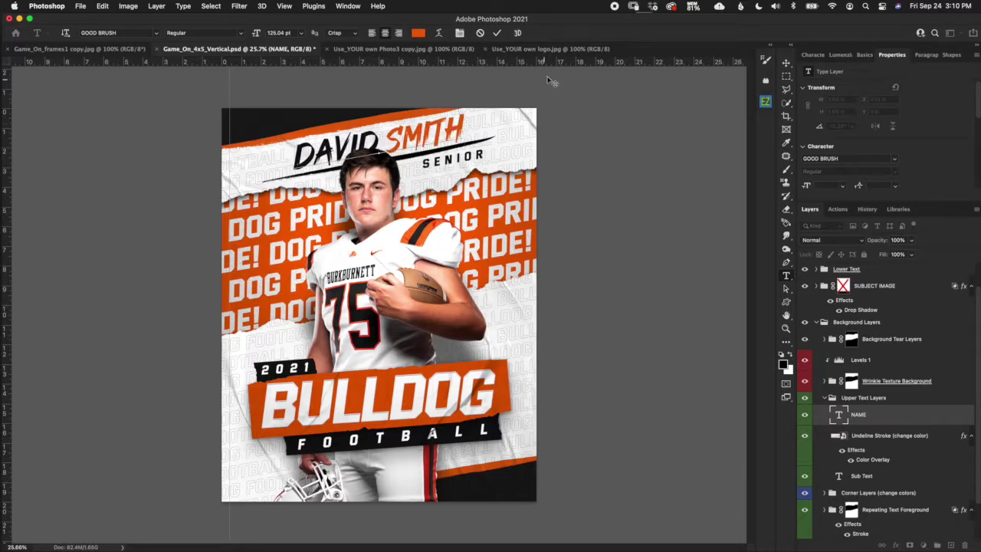
pyautogui.click(498, 33)
pyautogui.press('v')
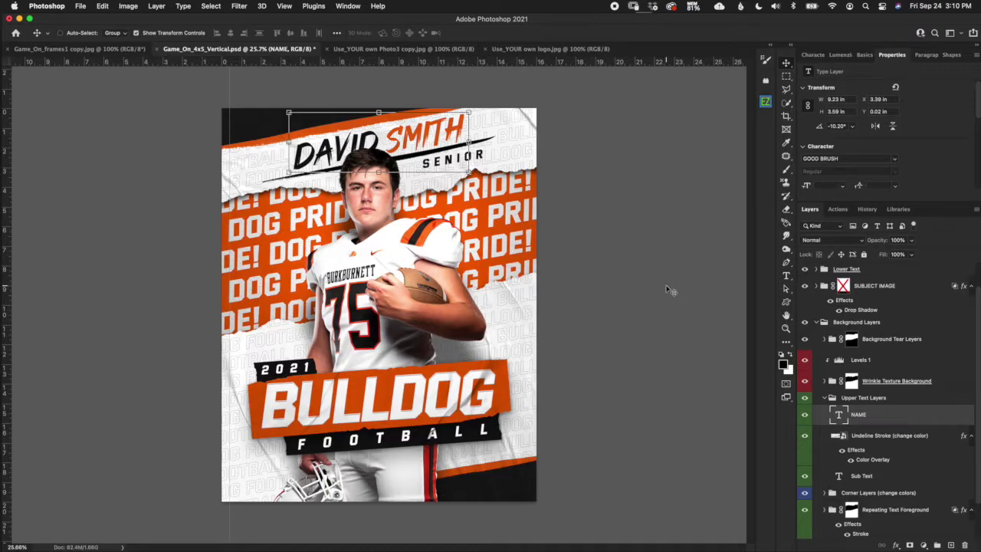
pyautogui.click(892, 437)
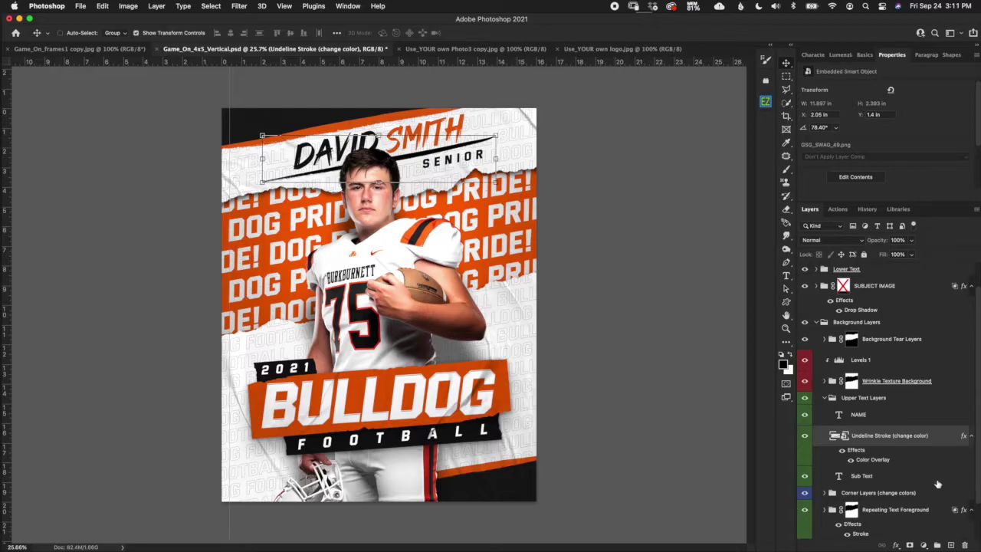
pyautogui.click(876, 462)
pyautogui.doubleClick(878, 464)
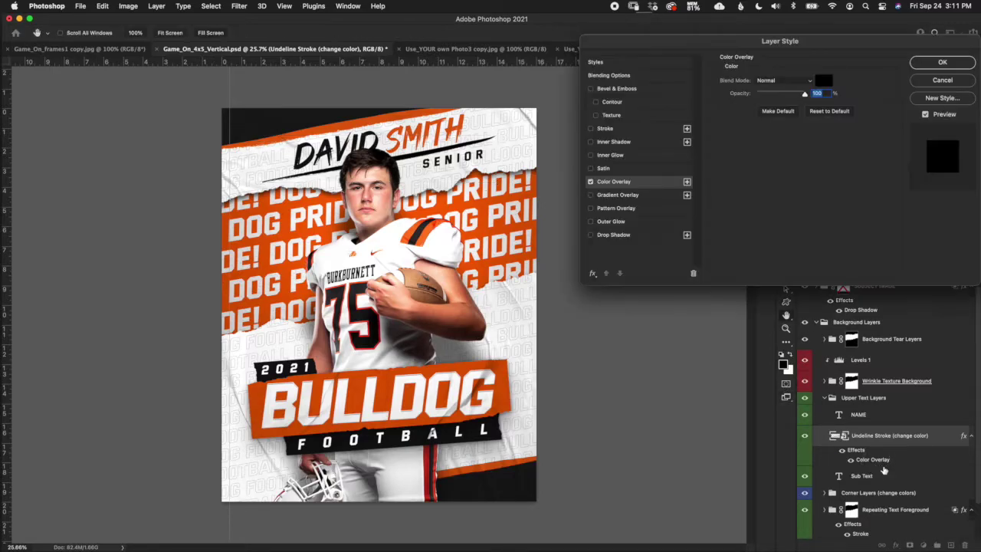
pyautogui.click(823, 79)
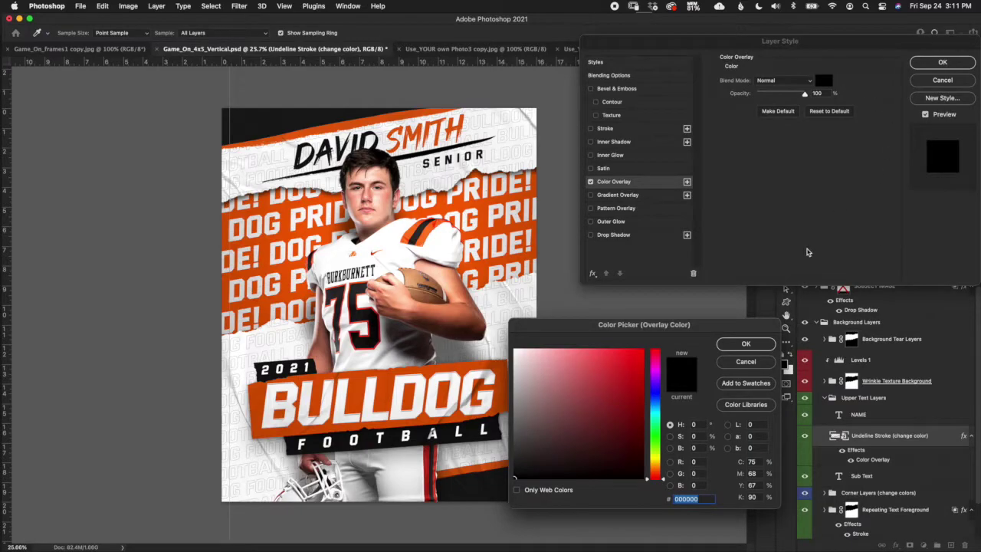
pyautogui.click(747, 361)
pyautogui.click(942, 81)
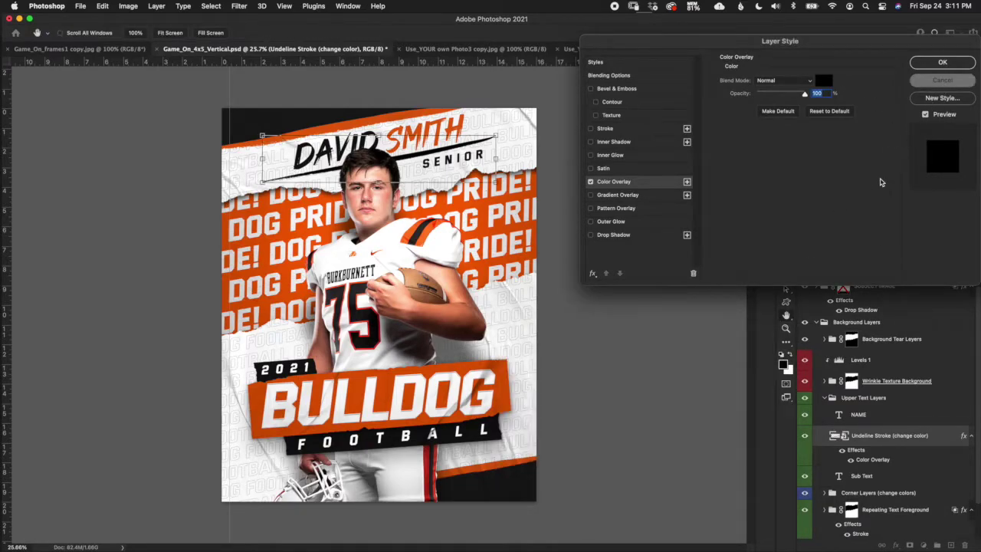
pyautogui.click(900, 483)
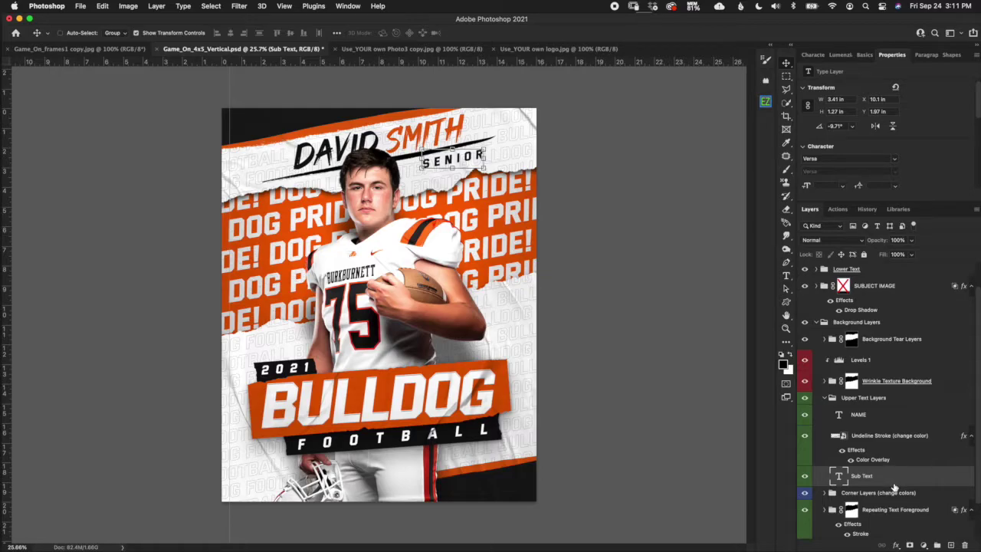
# Adjust SENIOR's letter tracking in the Character panel, trying 10 and 500, settling on 300.
pyautogui.click(804, 475)
pyautogui.click(805, 476)
pyautogui.click(813, 54)
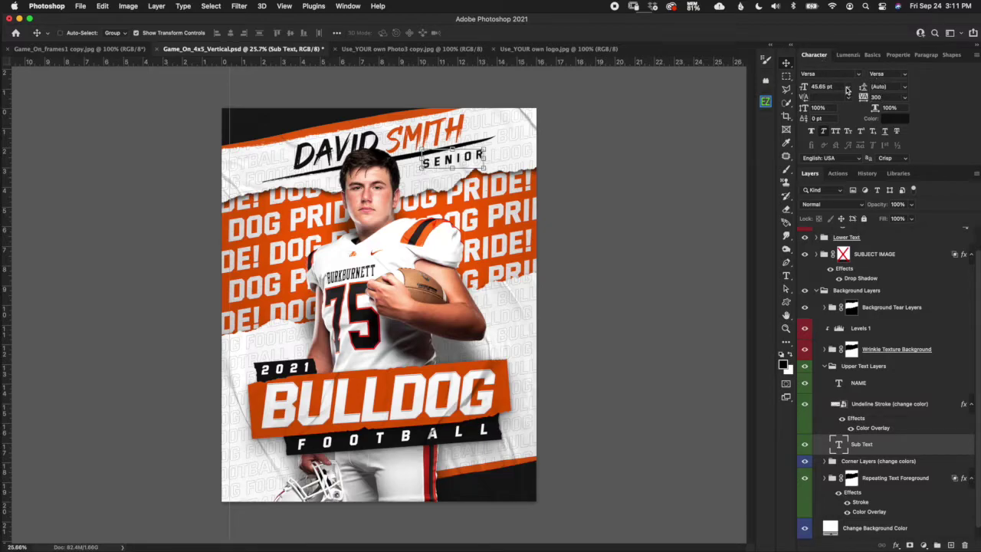
pyautogui.click(881, 98)
pyautogui.write('10')
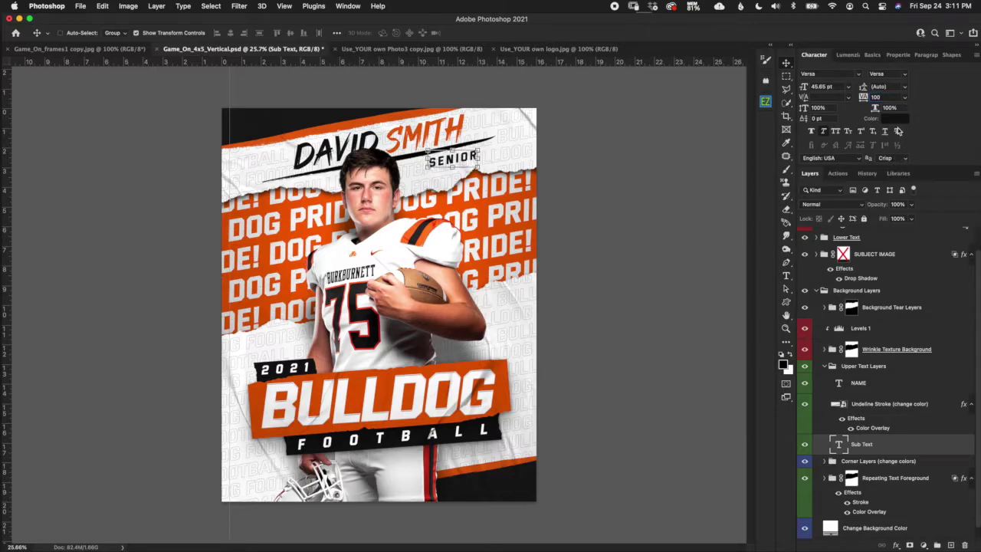
pyautogui.click(877, 98)
pyautogui.write('500')
pyautogui.press('Return')
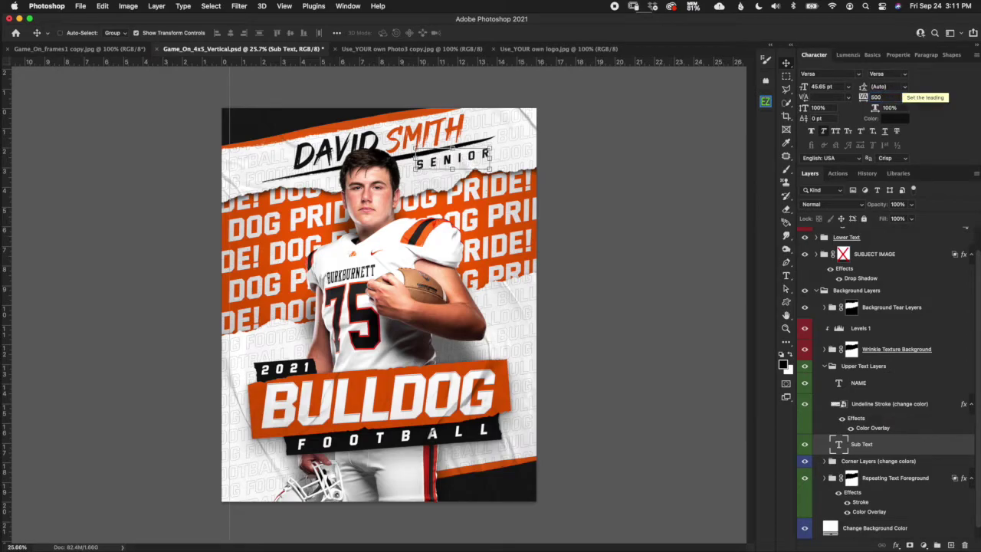
pyautogui.click(895, 98)
pyautogui.write('3')
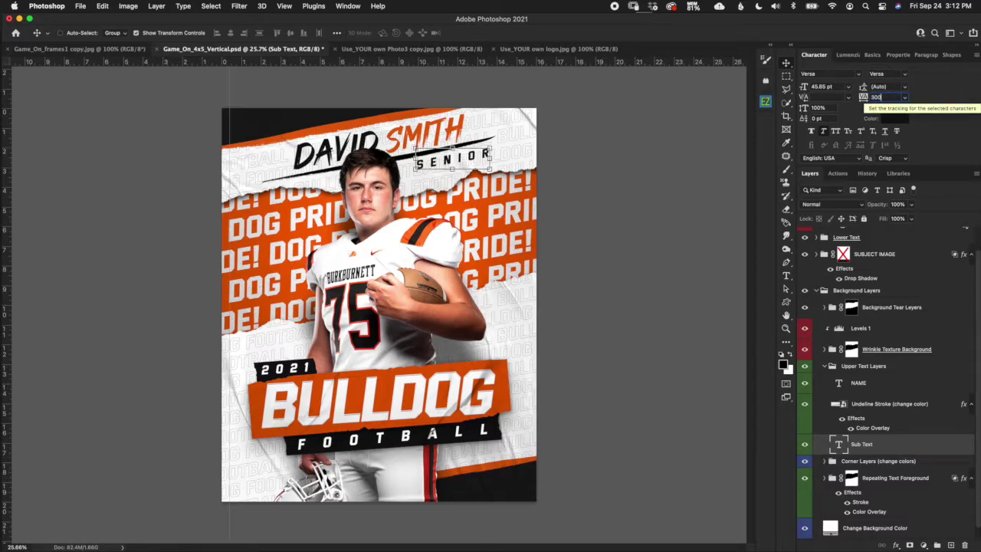
pyautogui.write('00')
pyautogui.press('Return')
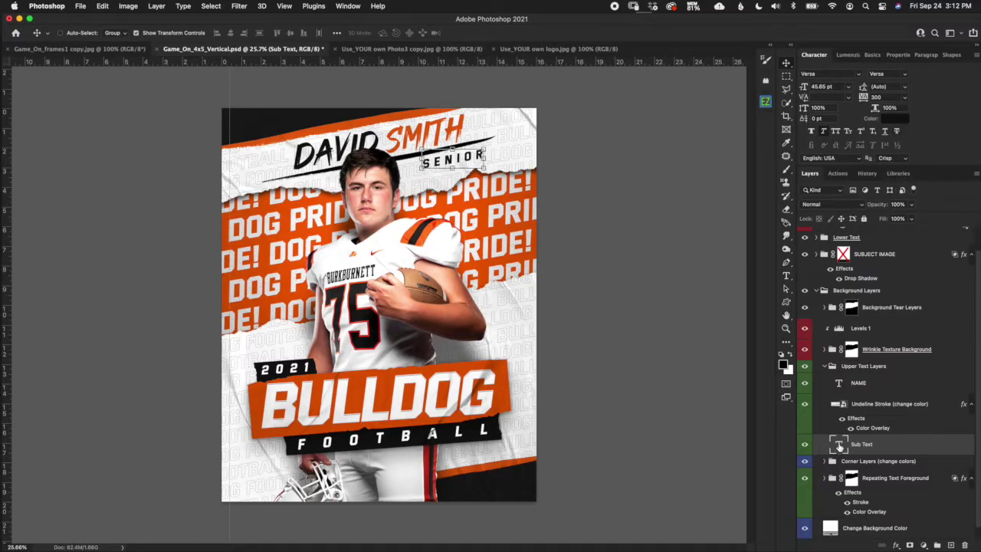
# Keep SENIOR's near-black 111111 colour and commit the text edit.
pyautogui.doubleClick(839, 445)
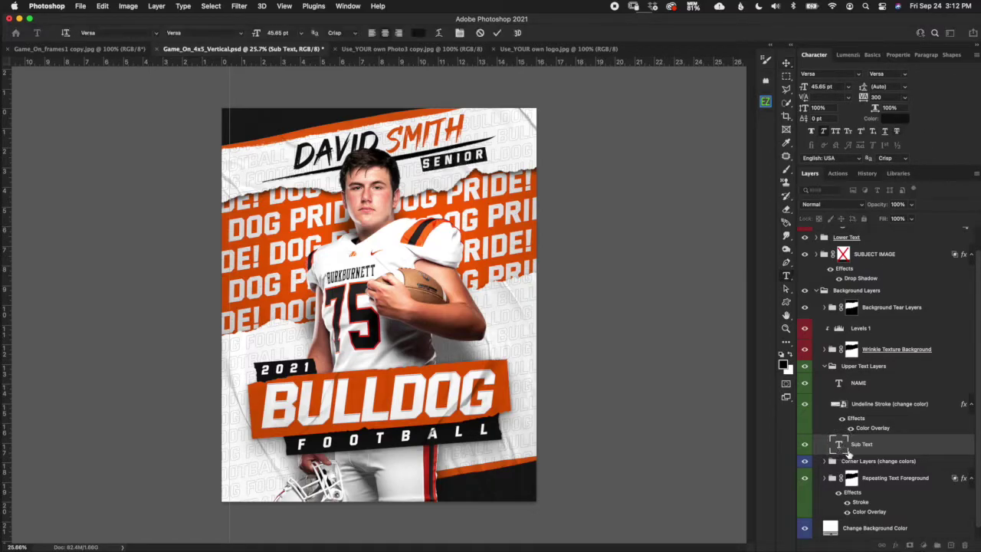
pyautogui.click(420, 34)
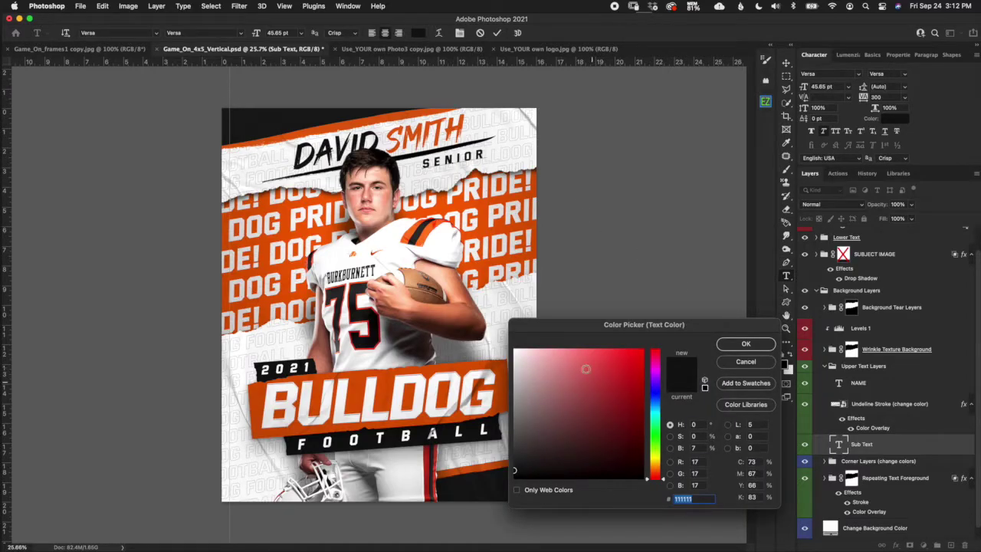
pyautogui.click(740, 367)
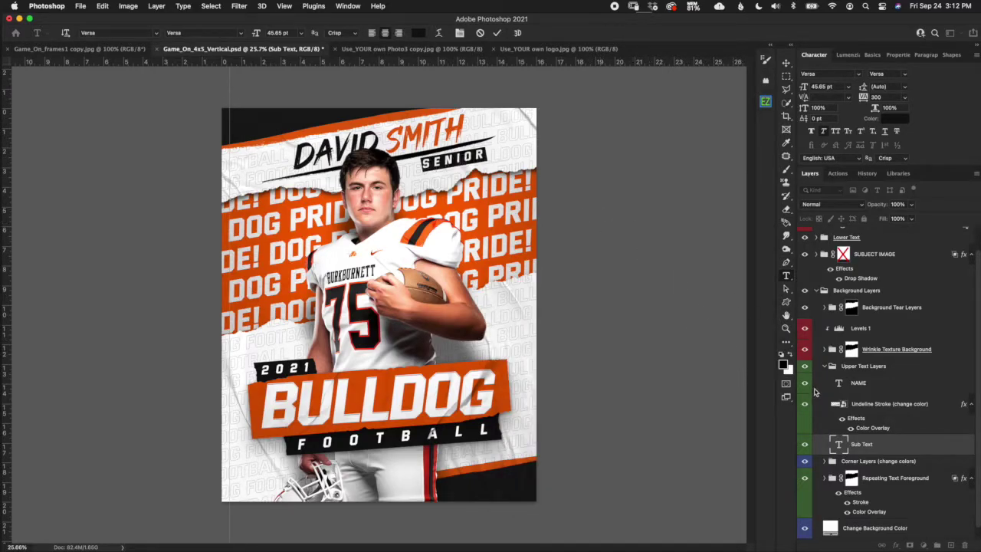
pyautogui.press('Escape')
# Collapse Upper Text Layers and toggle Wrinkle Texture Background off and on to compare.
pyautogui.press('v')
pyautogui.click(859, 371)
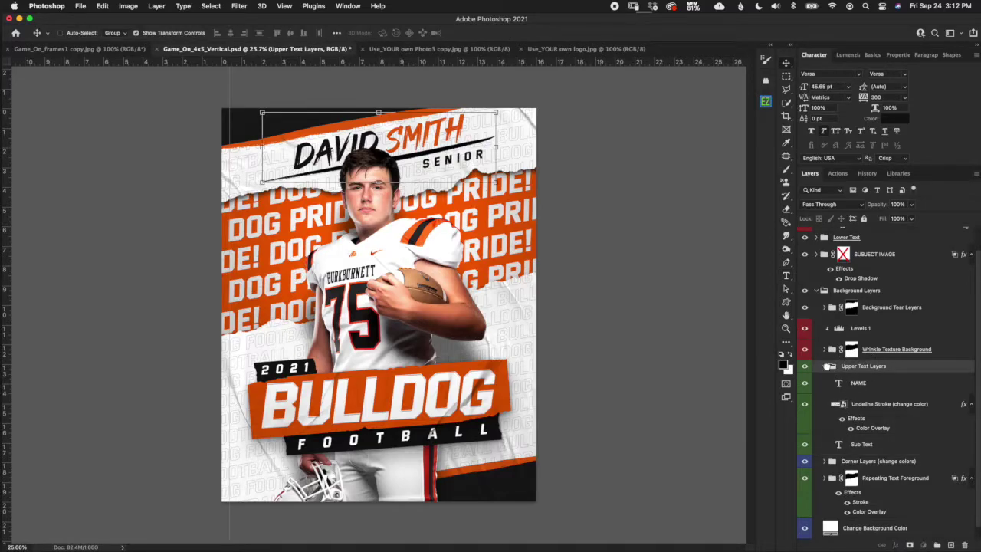
pyautogui.click(826, 368)
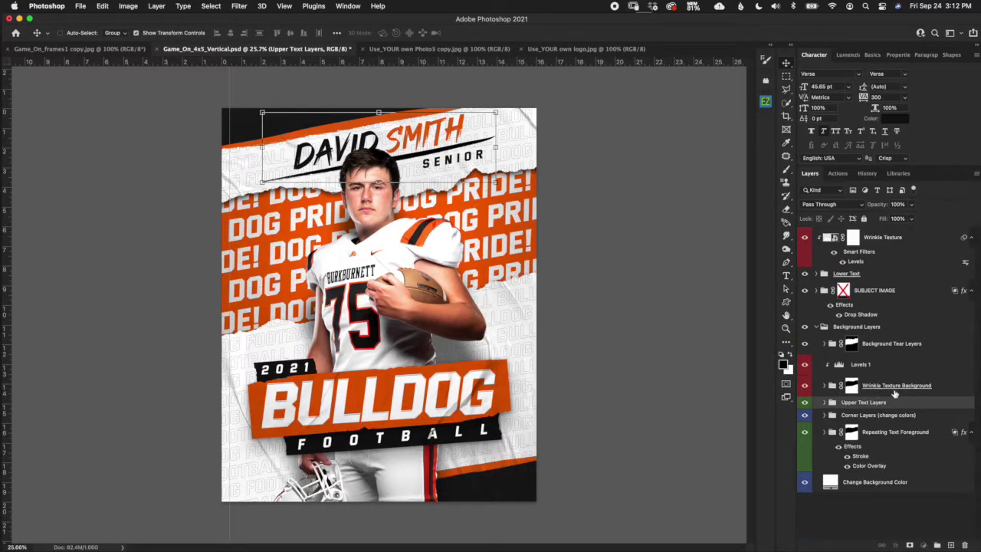
pyautogui.click(891, 391)
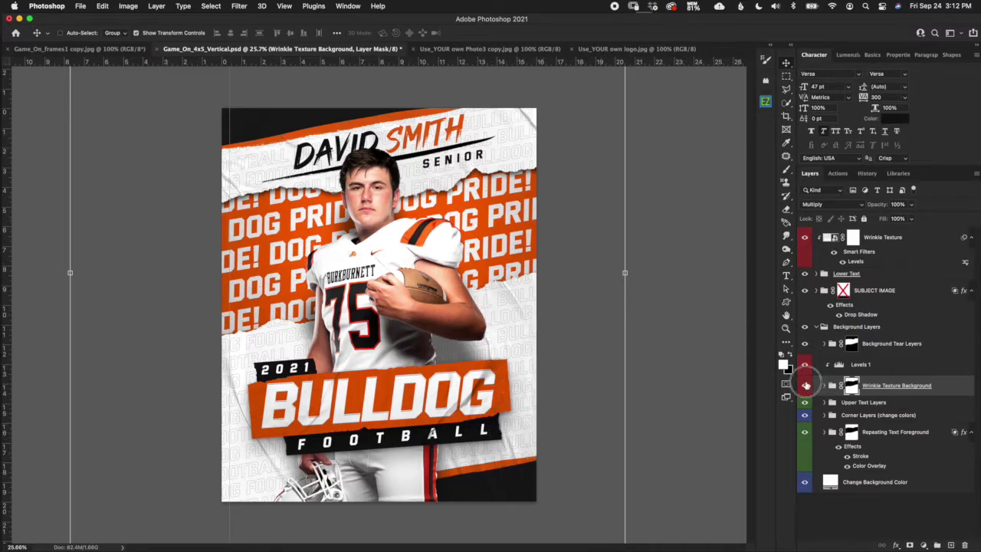
pyautogui.click(805, 386)
pyautogui.click(804, 385)
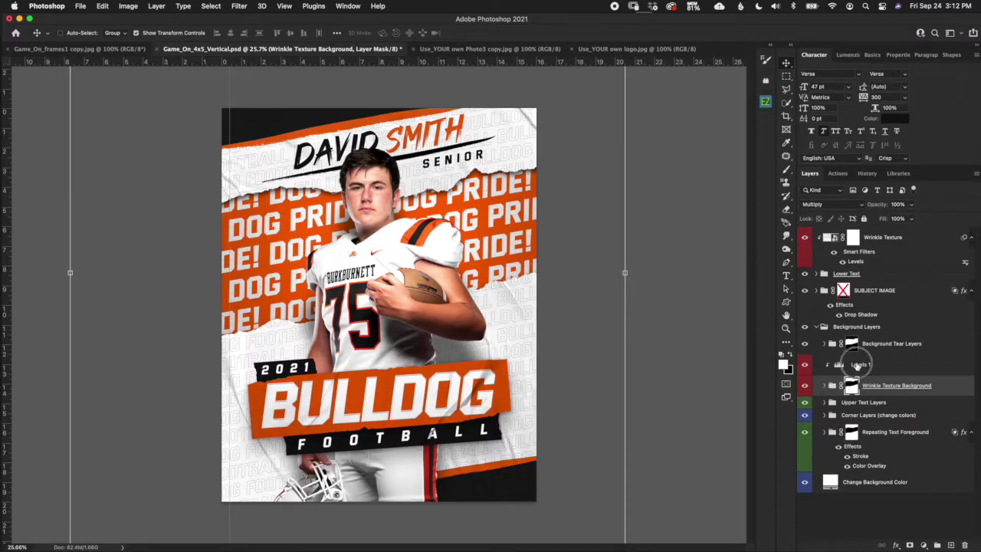
# Compare the poster with Levels 1 off and on and review its Levels settings.
pyautogui.click(841, 366)
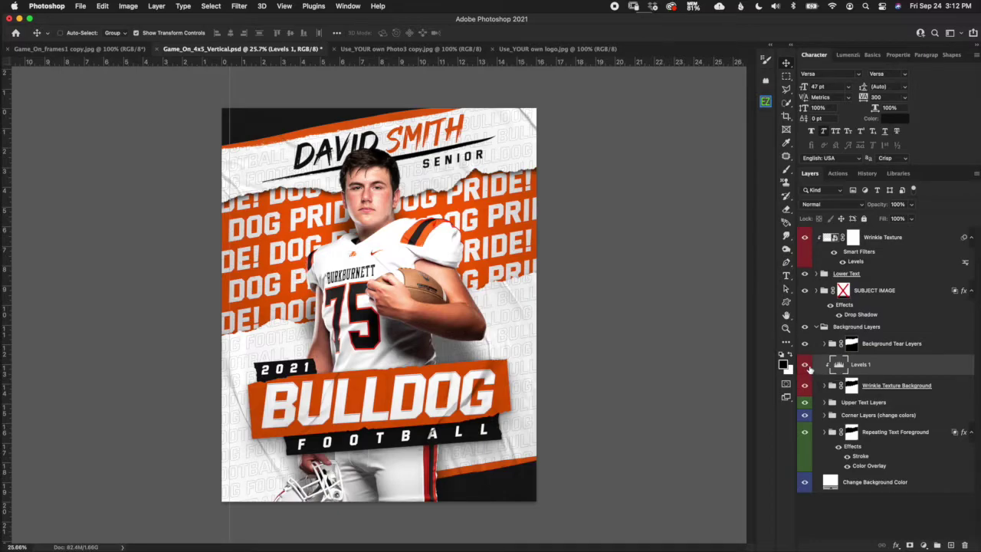
pyautogui.click(809, 369)
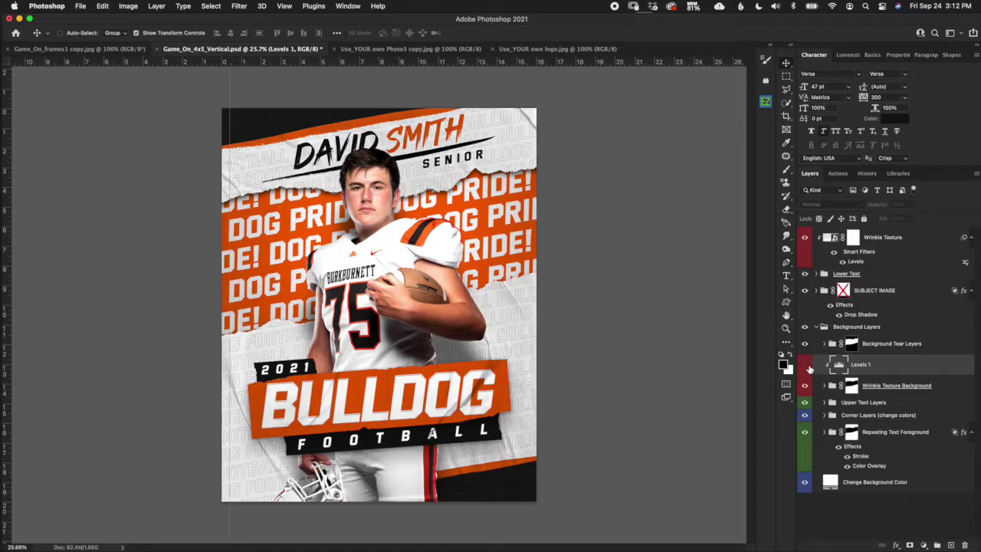
pyautogui.click(805, 367)
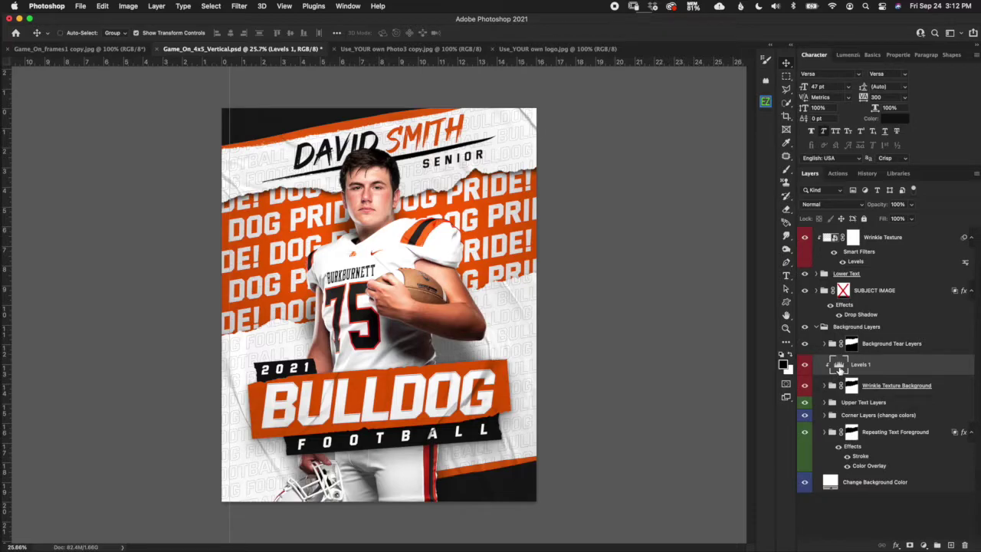
pyautogui.doubleClick(839, 368)
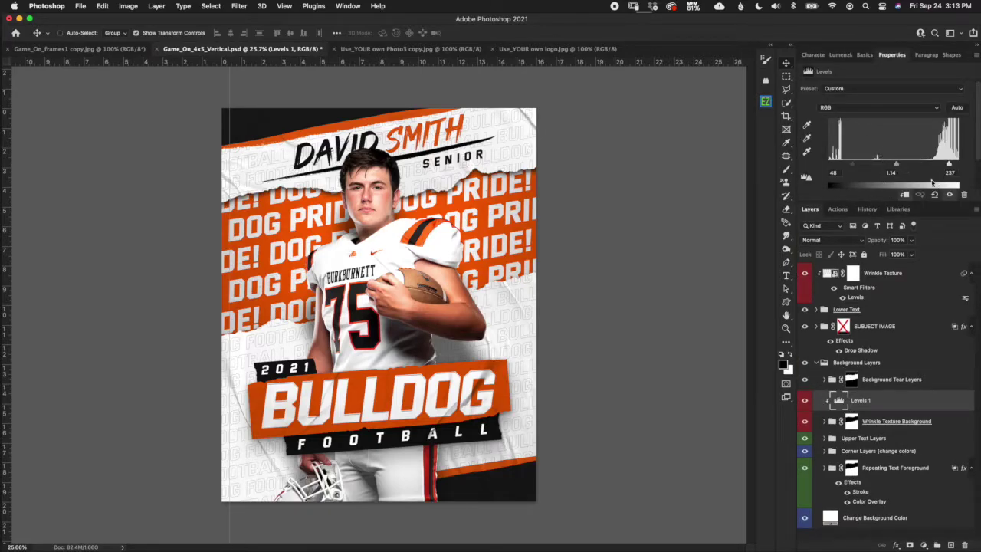
pyautogui.click(851, 422)
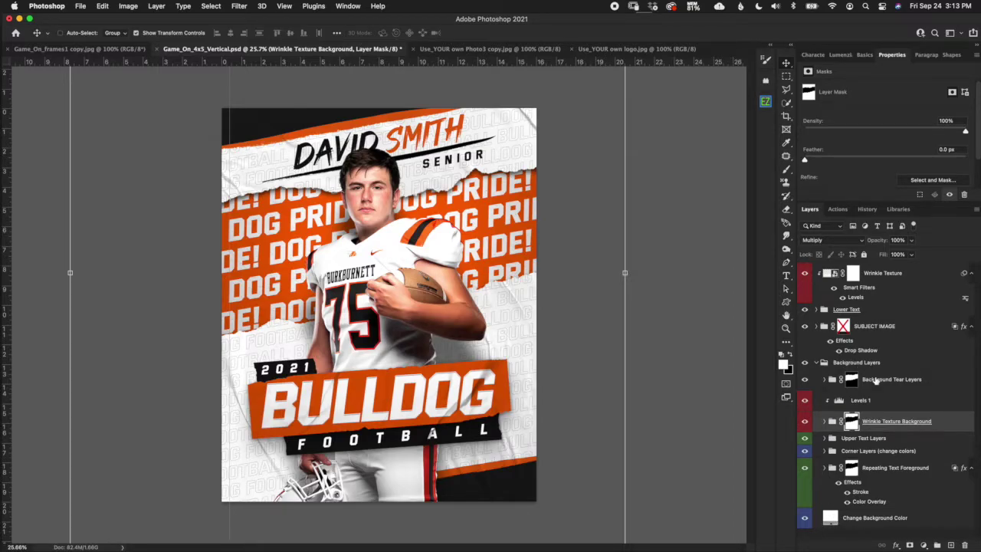
pyautogui.click(889, 406)
pyautogui.click(908, 424)
pyautogui.click(913, 405)
pyautogui.click(917, 383)
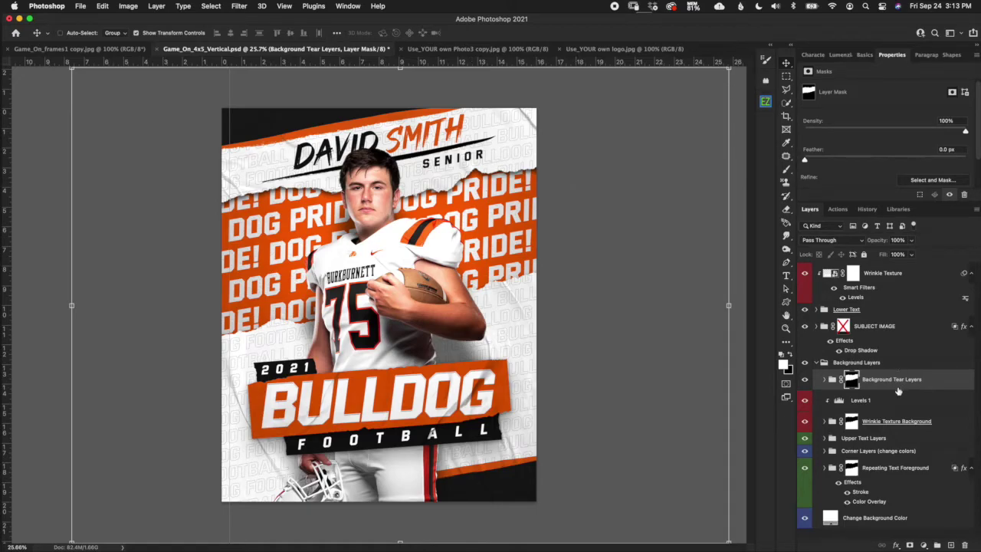
# Toggle Background Tear Layers visibility to compare, then expand the group and select Inner Shadow.
pyautogui.click(806, 378)
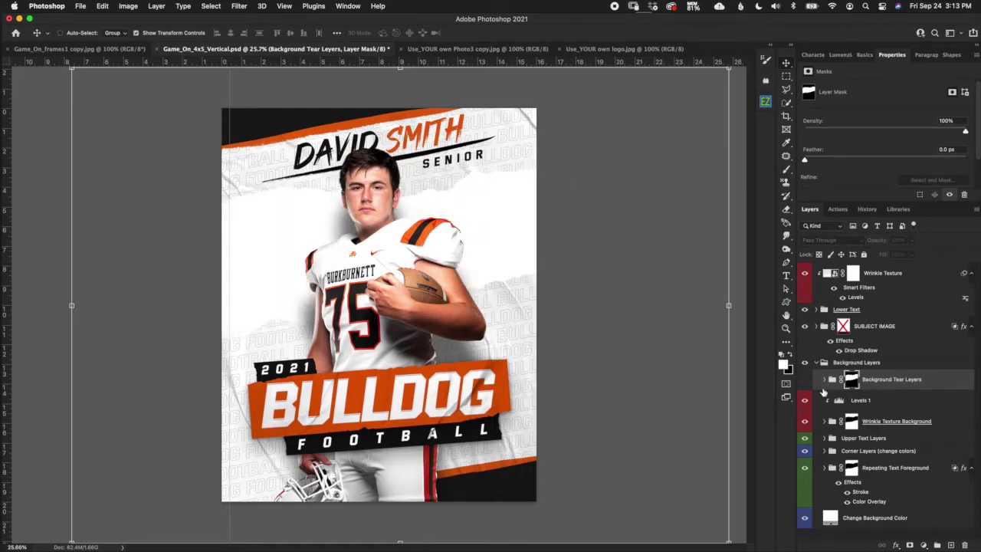
pyautogui.click(805, 380)
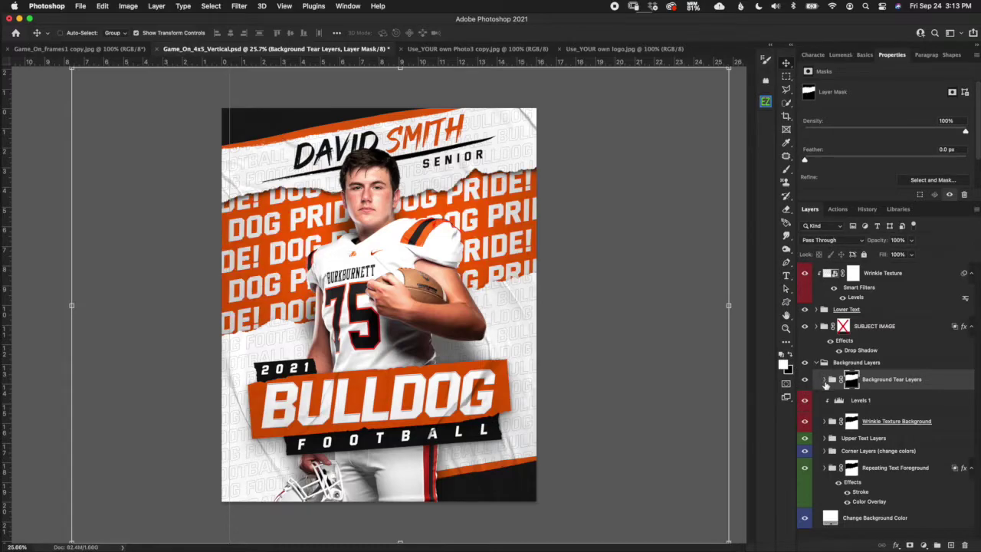
pyautogui.click(824, 379)
pyautogui.click(874, 400)
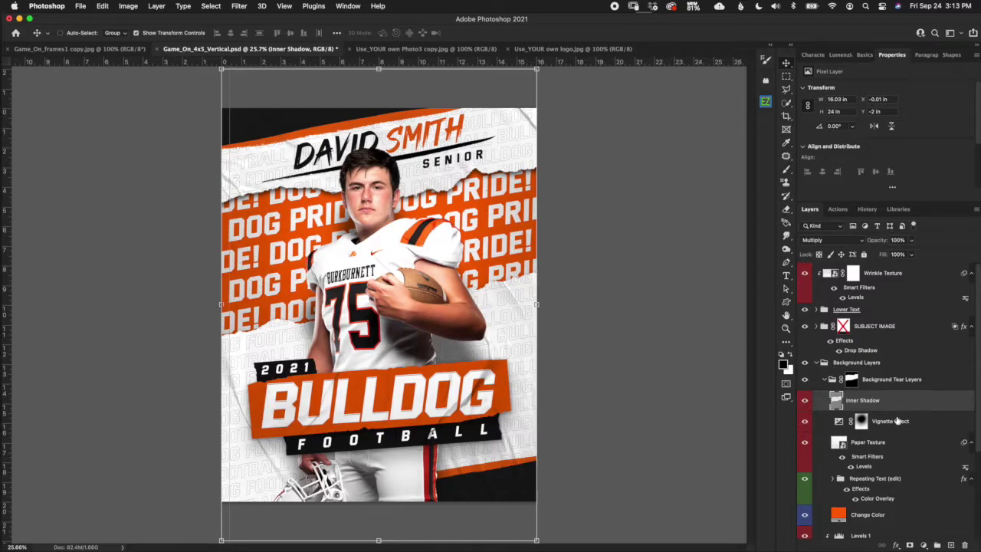
# Compare the Inner Shadow on and off, then select the Vignette Effect layer.
pyautogui.click(804, 400)
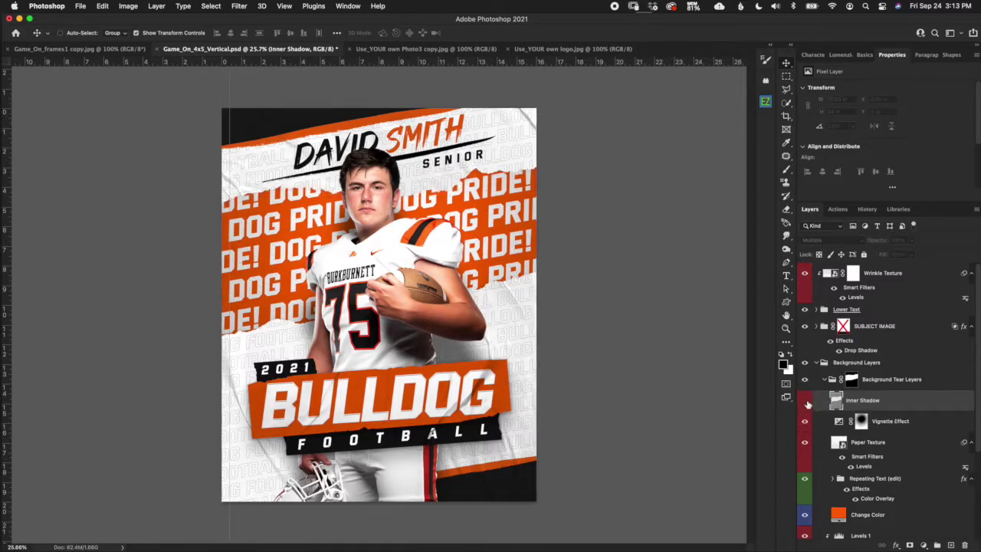
pyautogui.click(805, 402)
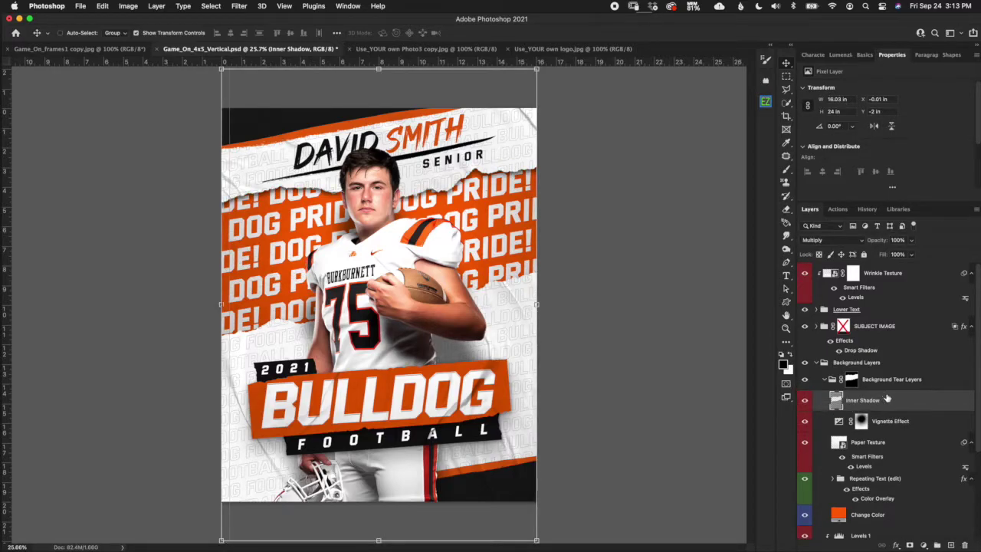
pyautogui.click(901, 427)
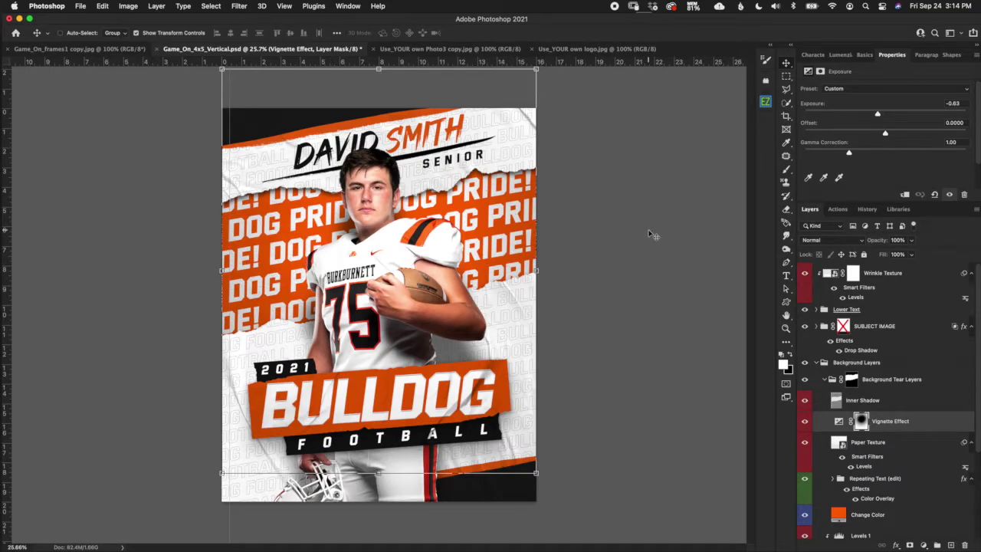
# Compare the vignette on and off, then lower its Exposure to -1.22.
pyautogui.click(805, 421)
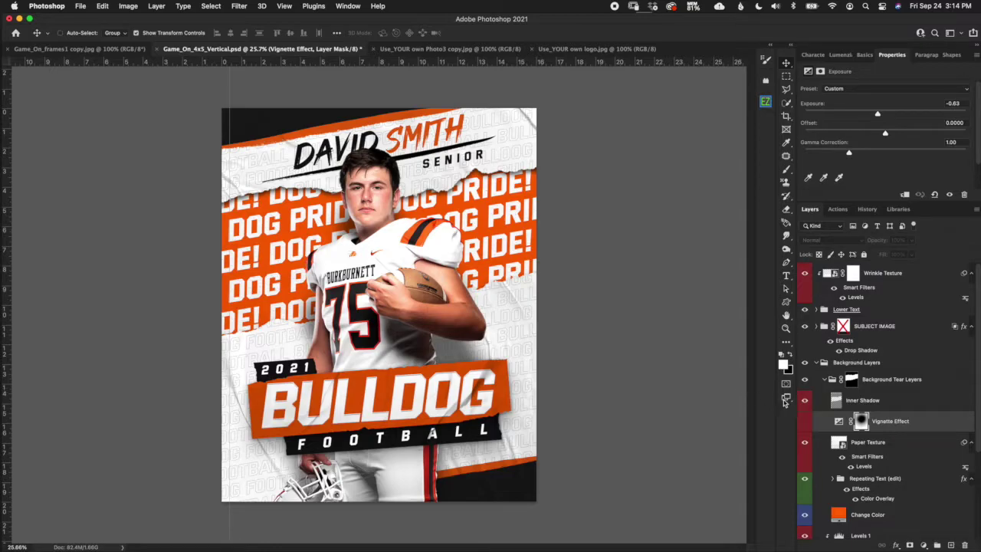
pyautogui.click(805, 421)
pyautogui.click(838, 422)
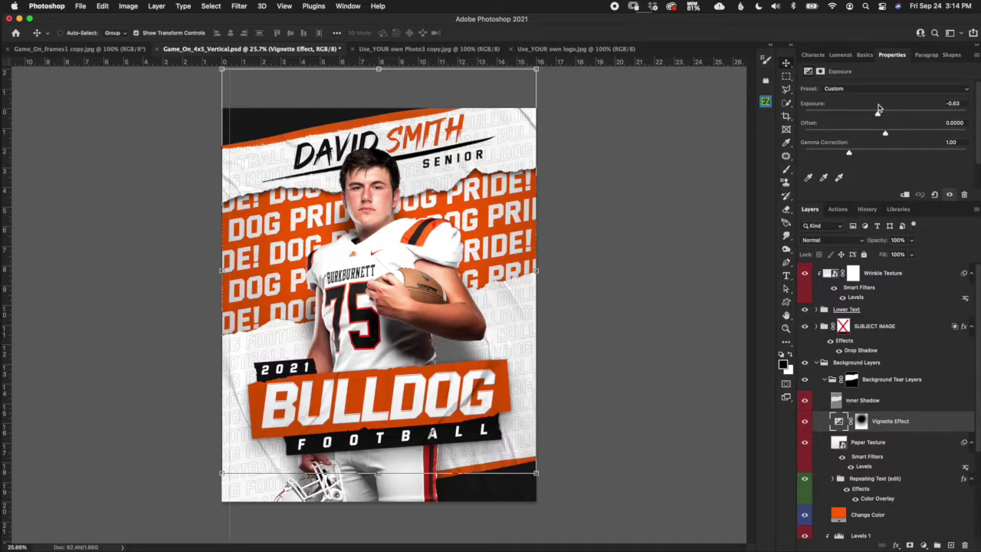
pyautogui.moveTo(878, 114); pyautogui.dragTo(865, 113)
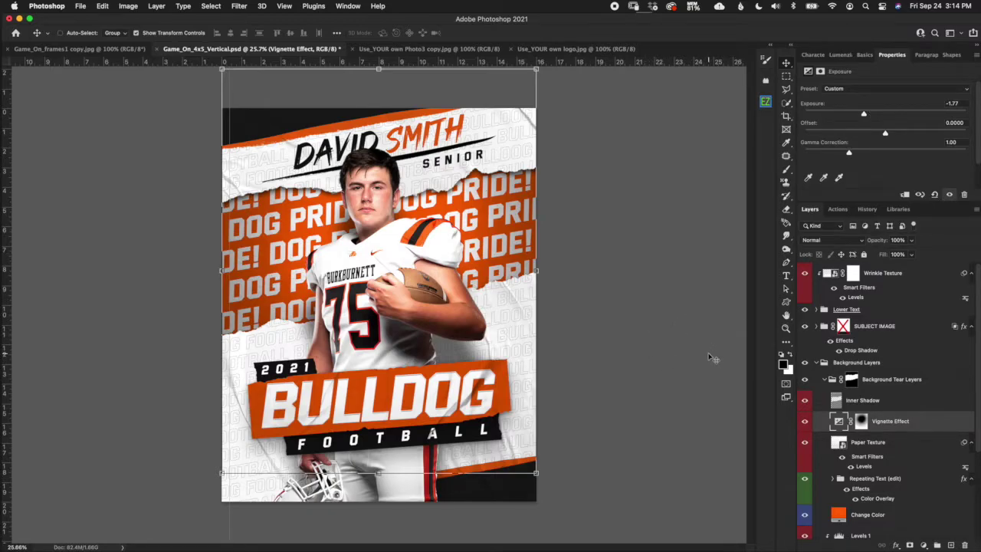
# Select Paper Texture and toggle its Levels filter off and back on to compare.
pyautogui.click(867, 439)
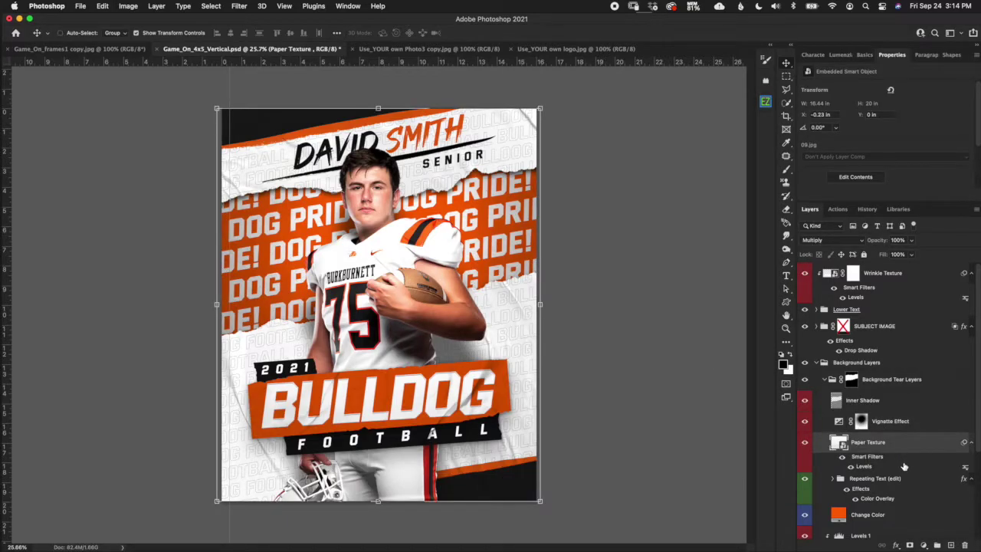
pyautogui.scroll(3, 515, 202)
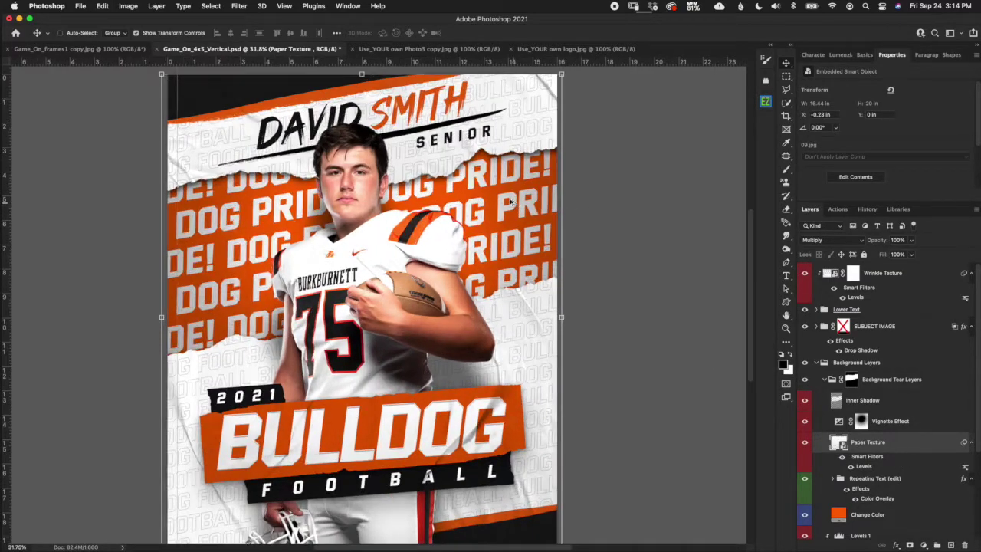
pyautogui.scroll(3, 515, 203)
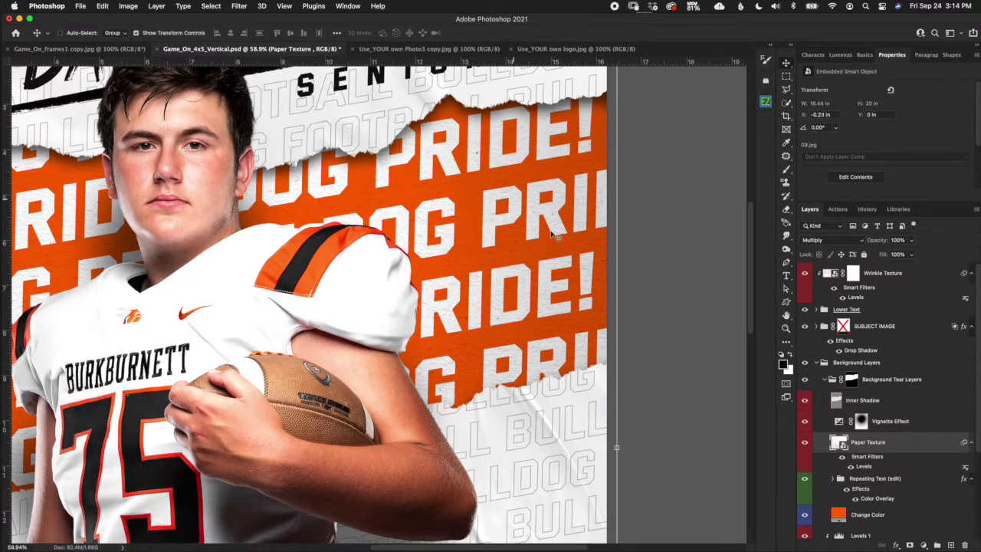
pyautogui.scroll(3, 569, 258)
pyautogui.scroll(1, 569, 258)
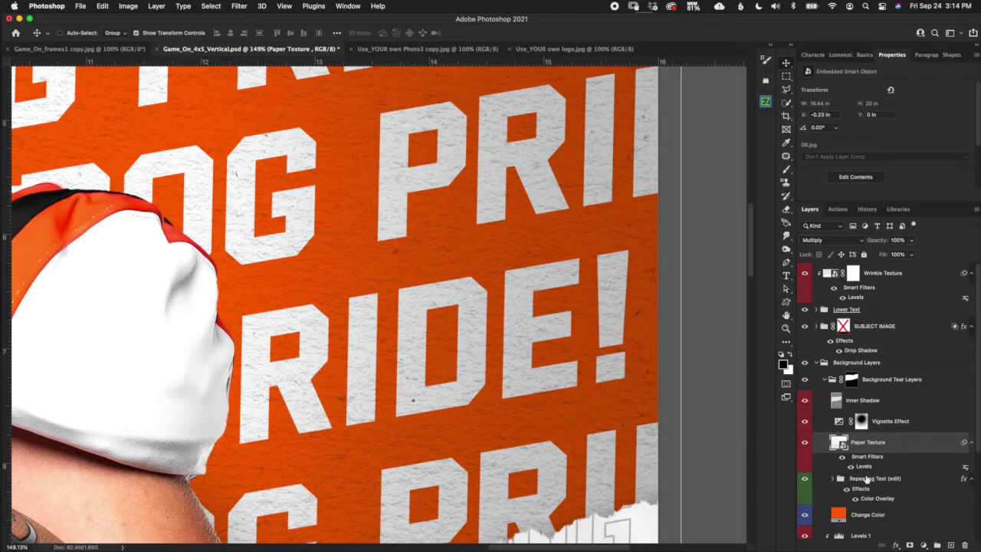
pyautogui.click(850, 467)
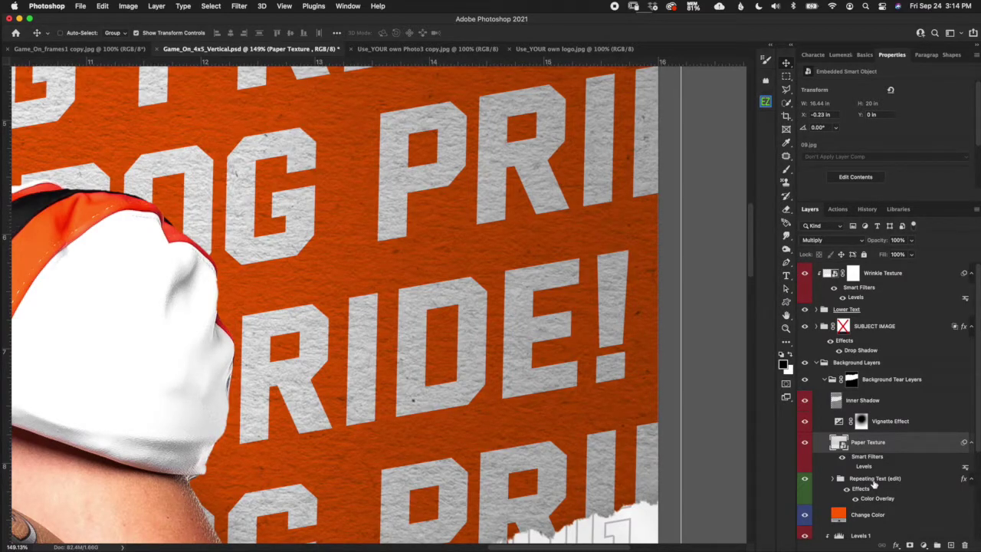
pyautogui.click(851, 467)
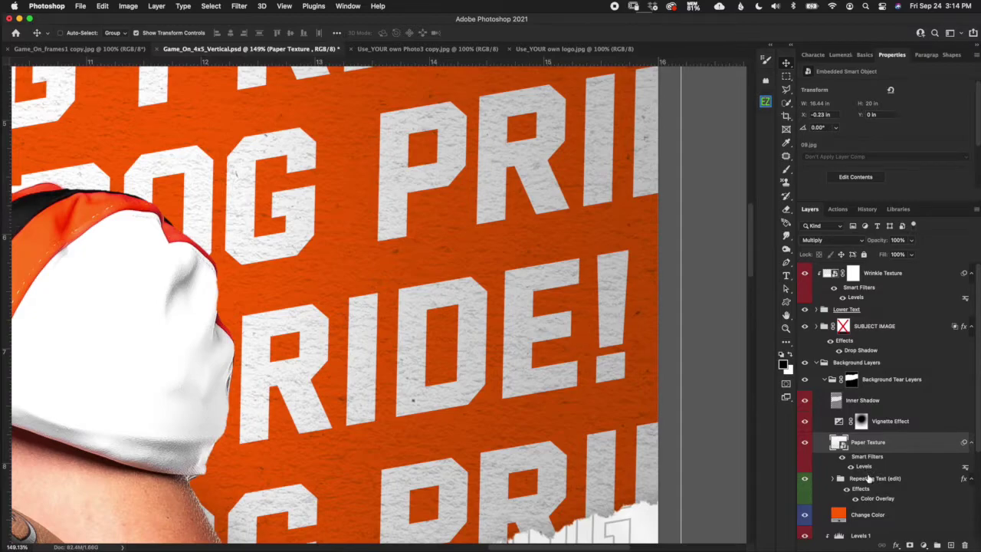
# Expand the Repeating Text (edit) group and select the 'Use this layer to change text' layer.
pyautogui.click(853, 483)
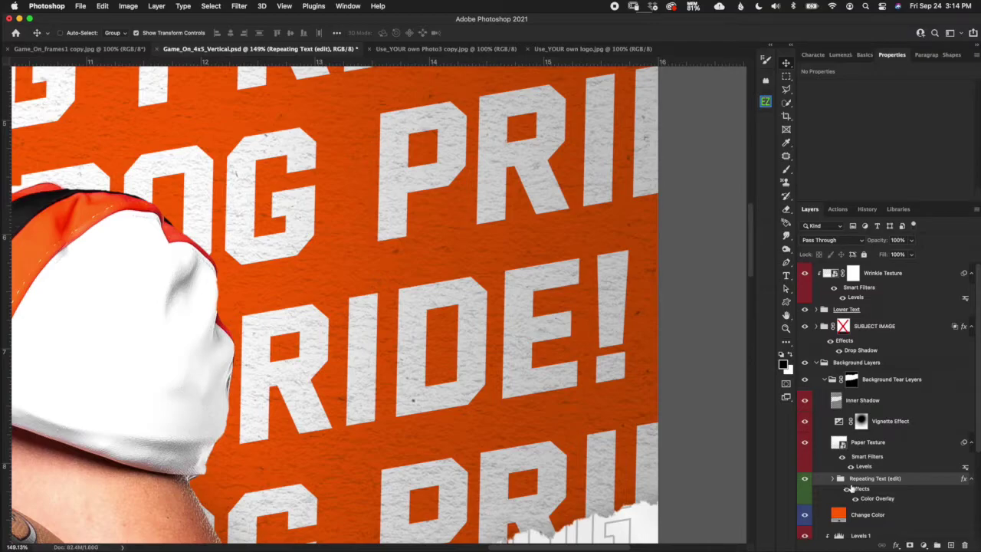
pyautogui.click(833, 478)
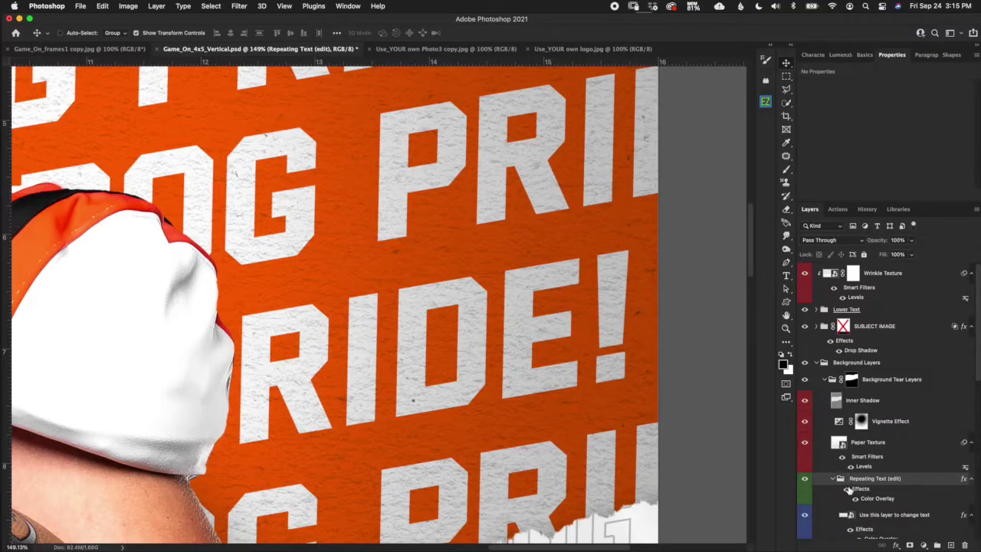
pyautogui.scroll(-8, 676, 431)
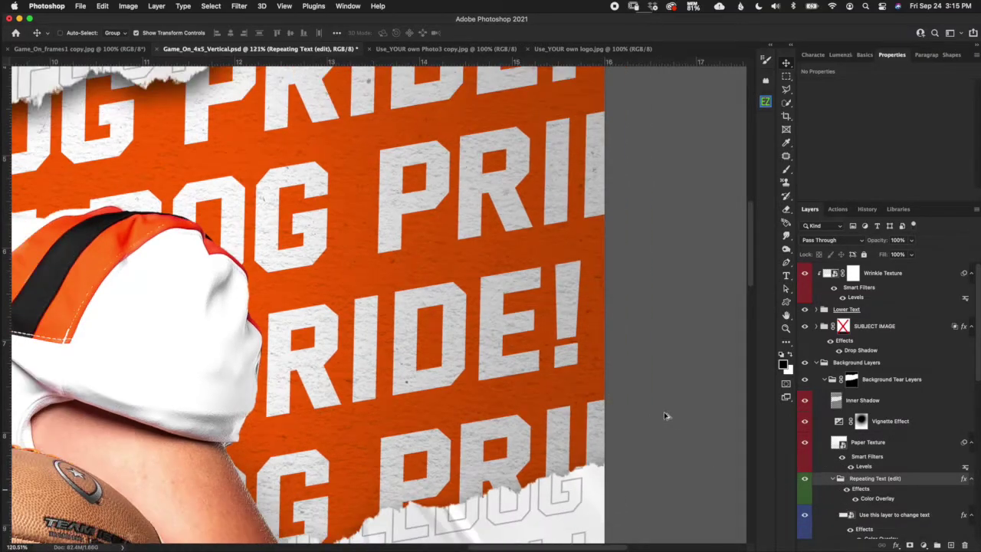
pyautogui.click(887, 514)
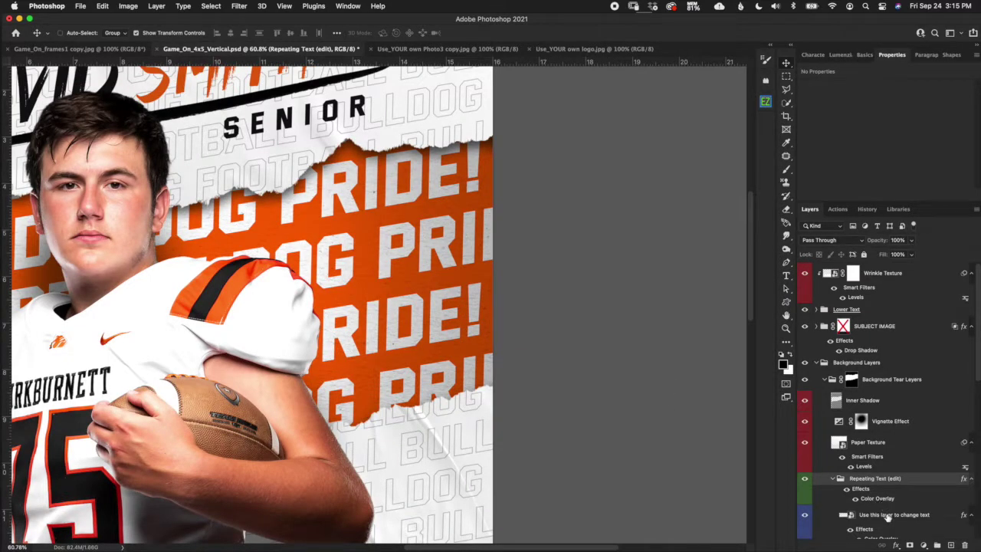
pyautogui.scroll(-5, 974, 376)
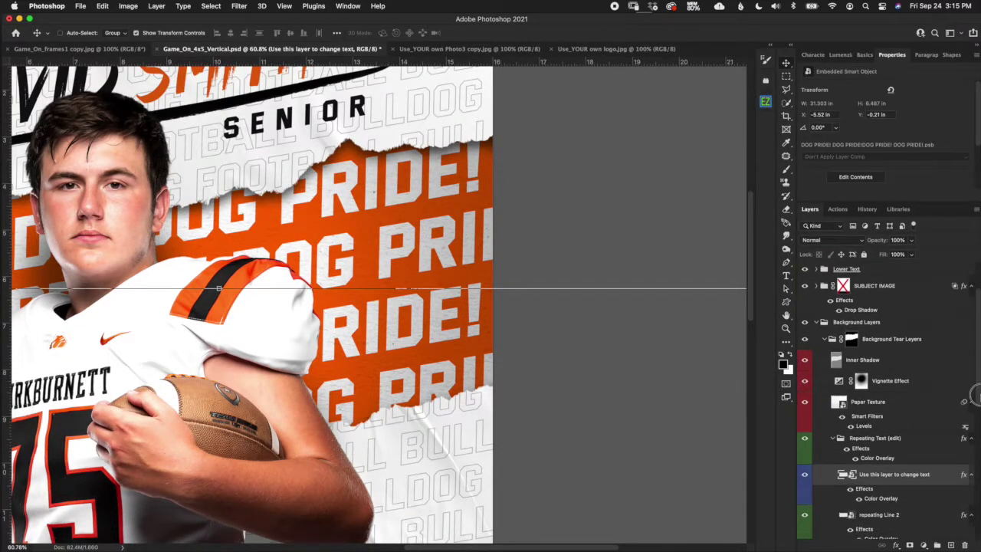
# Open the repeating-text smart object and replace the DOG PRIDE! line with GO DOGS!
pyautogui.doubleClick(852, 395)
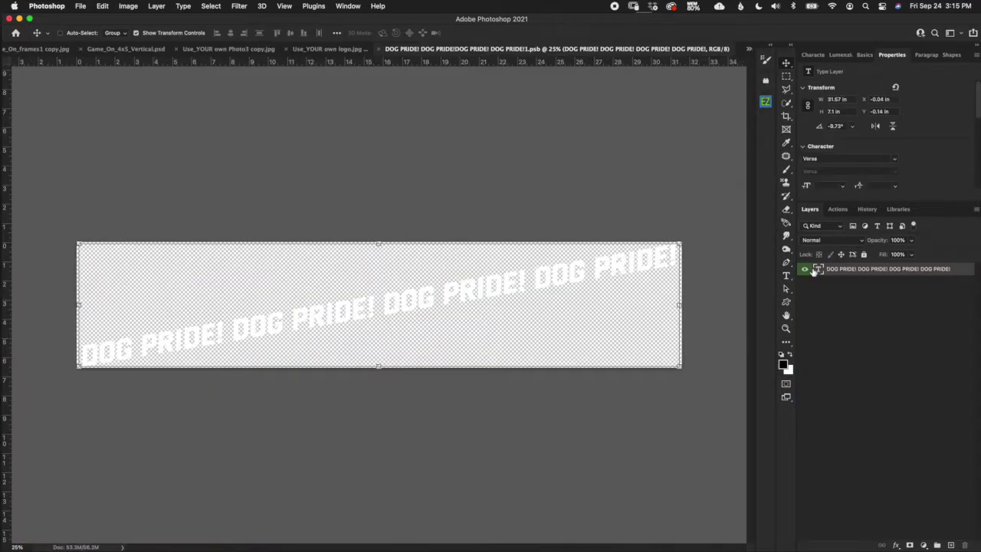
pyautogui.click(786, 275)
pyautogui.doubleClick(472, 287)
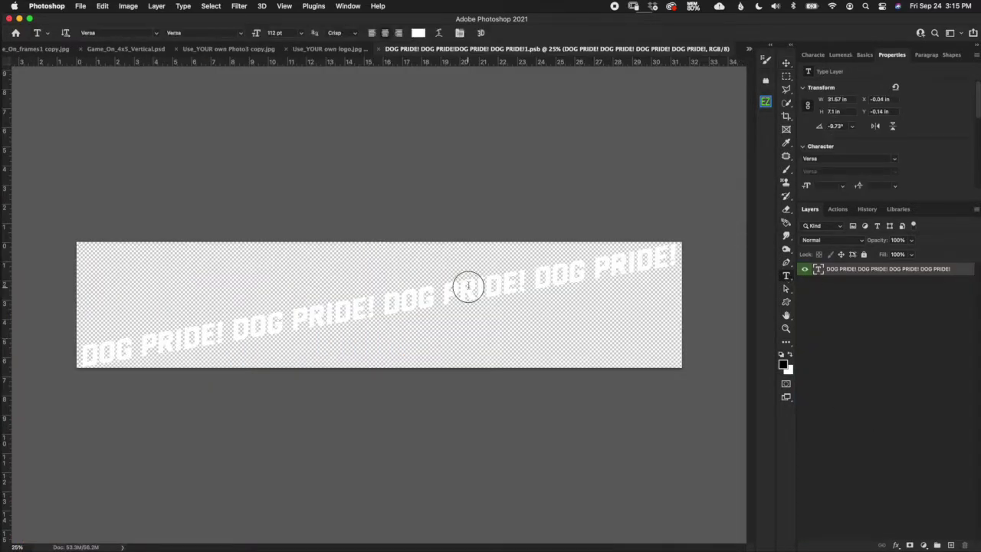
pyautogui.tripleClick(530, 280)
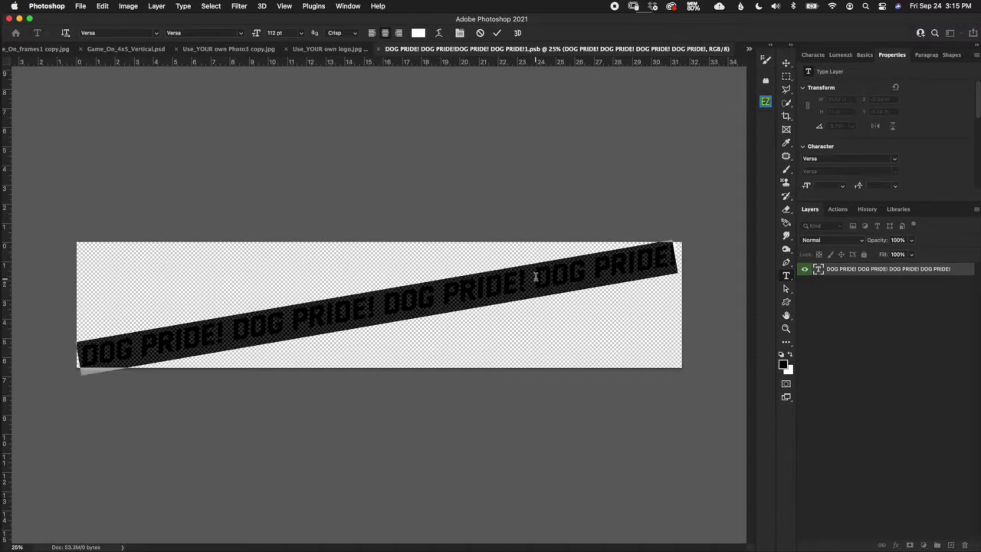
pyautogui.write('GO')
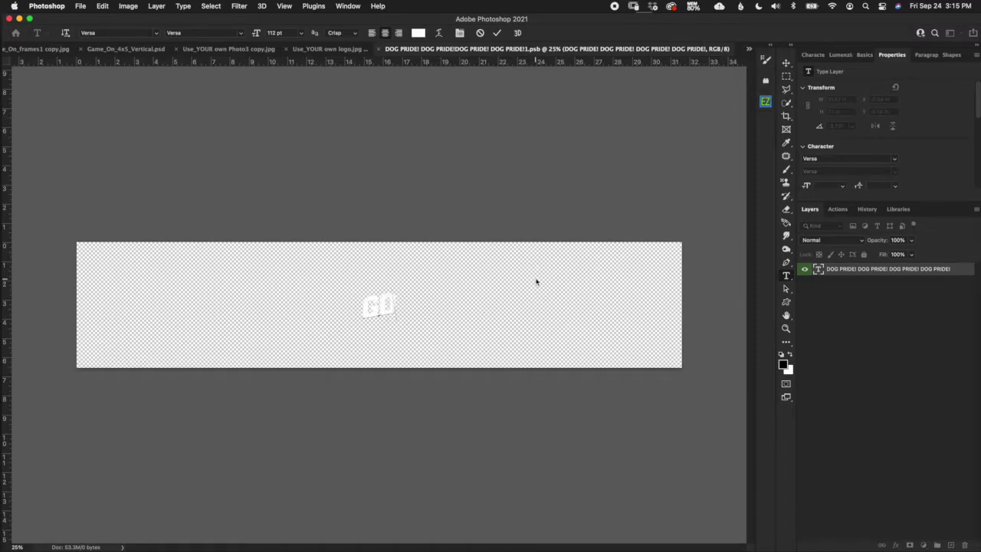
pyautogui.write(' D')
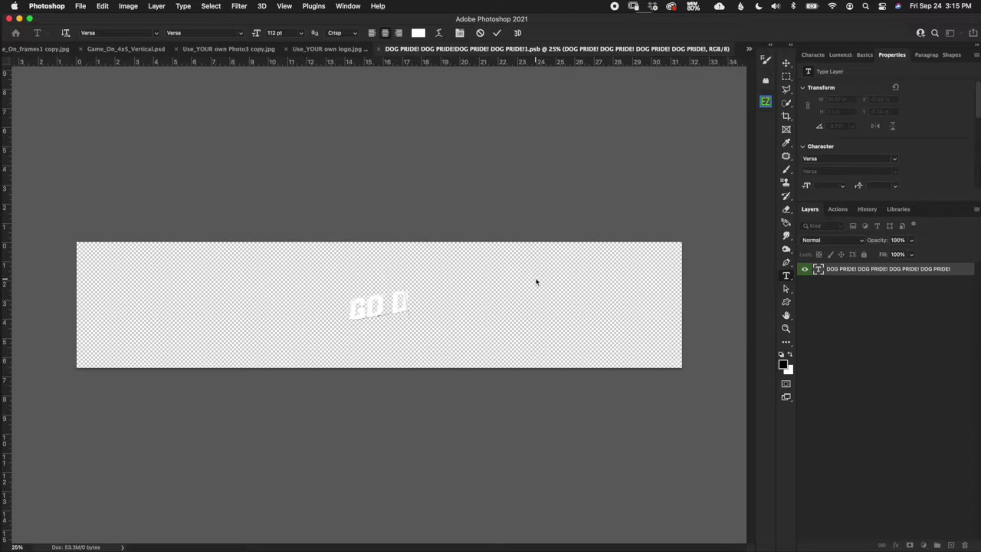
pyautogui.write('OG!')
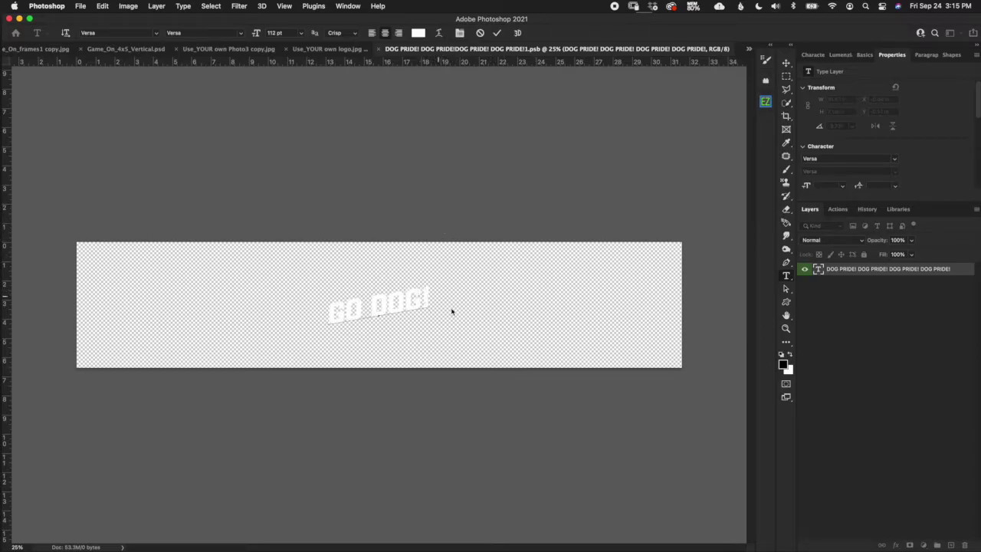
pyautogui.write('S')
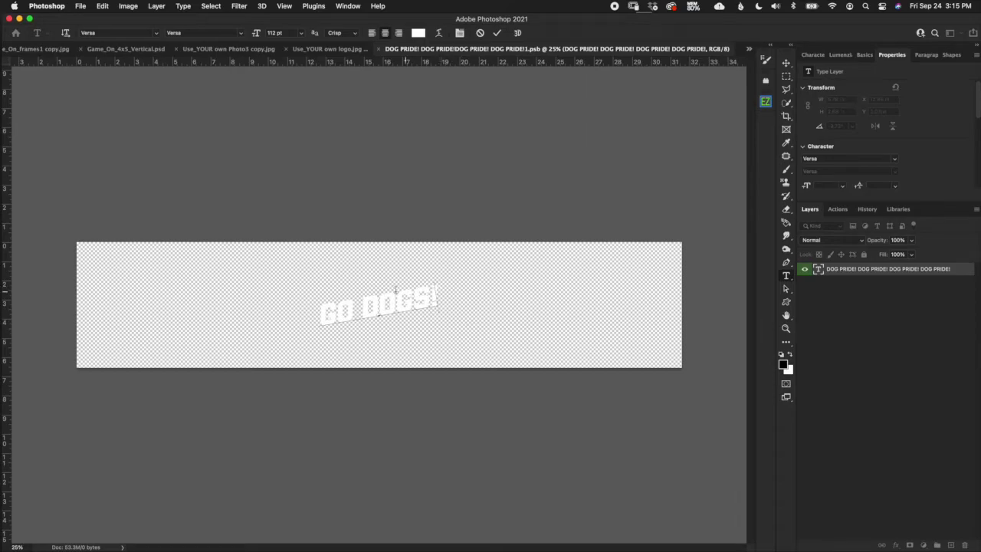
# Copy GO DOGS! and paste it four more times to fill the strip, then commit.
pyautogui.moveTo(321, 306); pyautogui.dragTo(448, 285)
pyautogui.press('super+c')
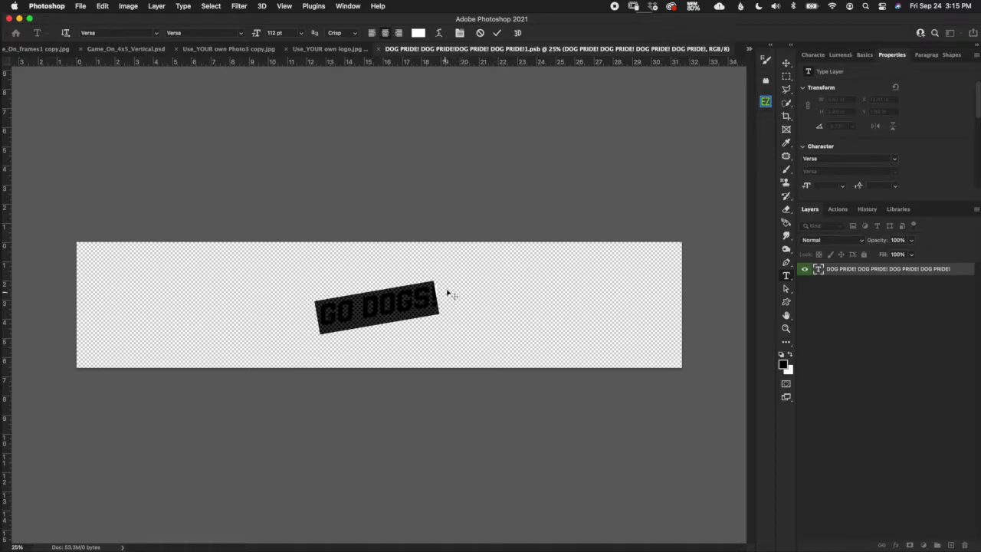
pyautogui.press('Right')
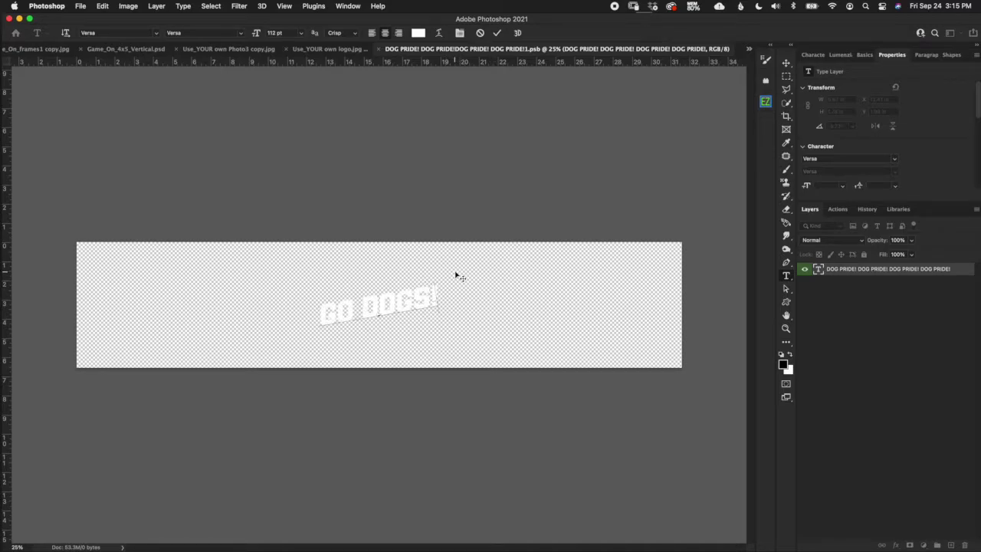
pyautogui.press('super')
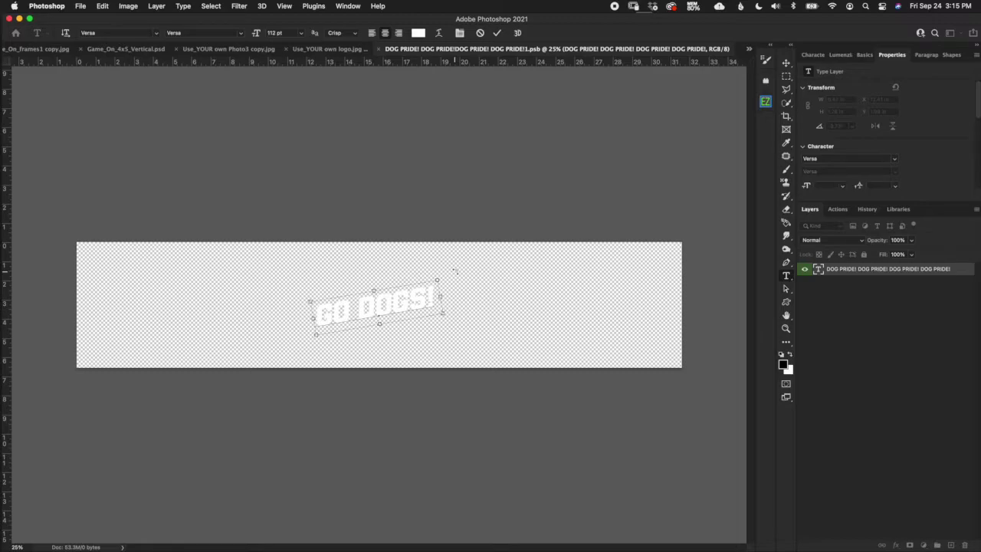
pyautogui.press('super+v')
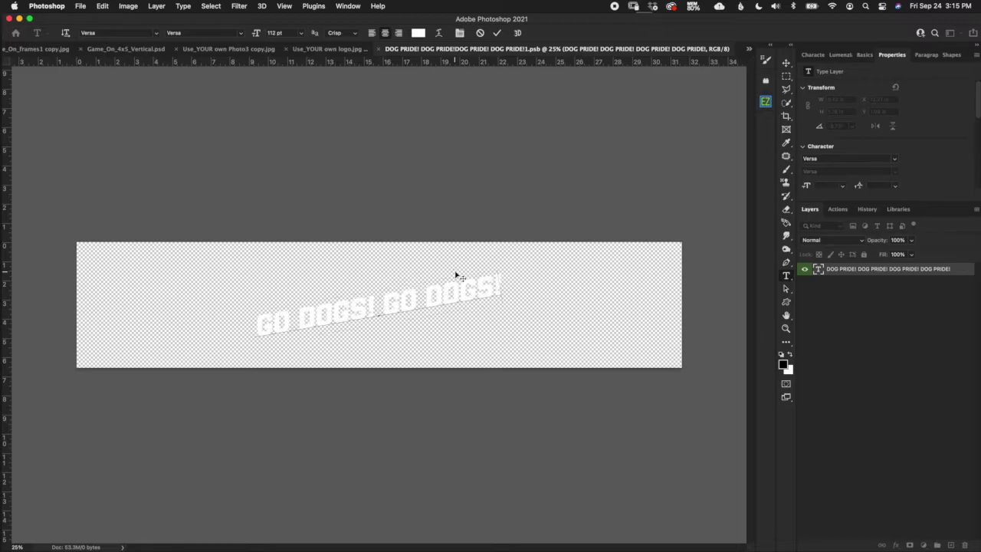
pyautogui.press('super+v')
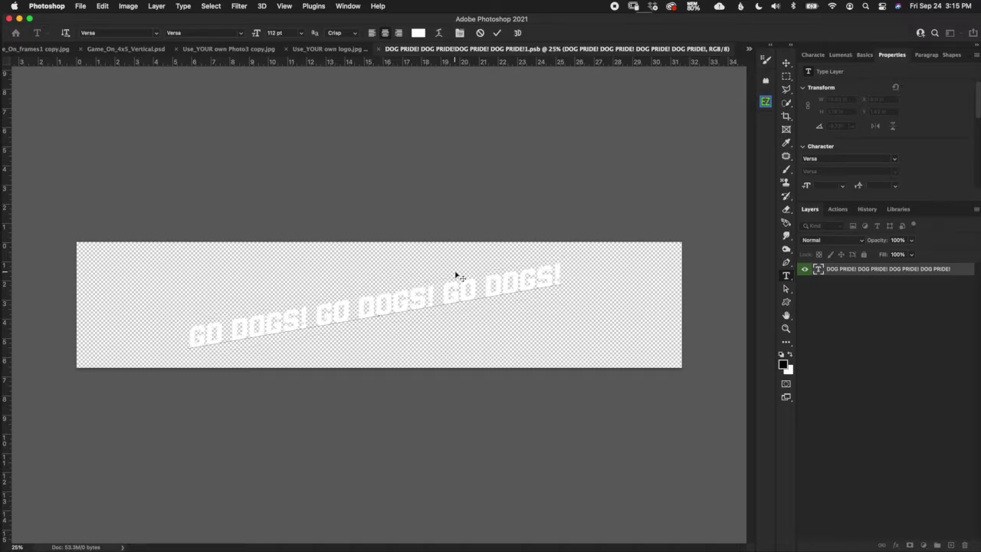
pyautogui.press('super+v')
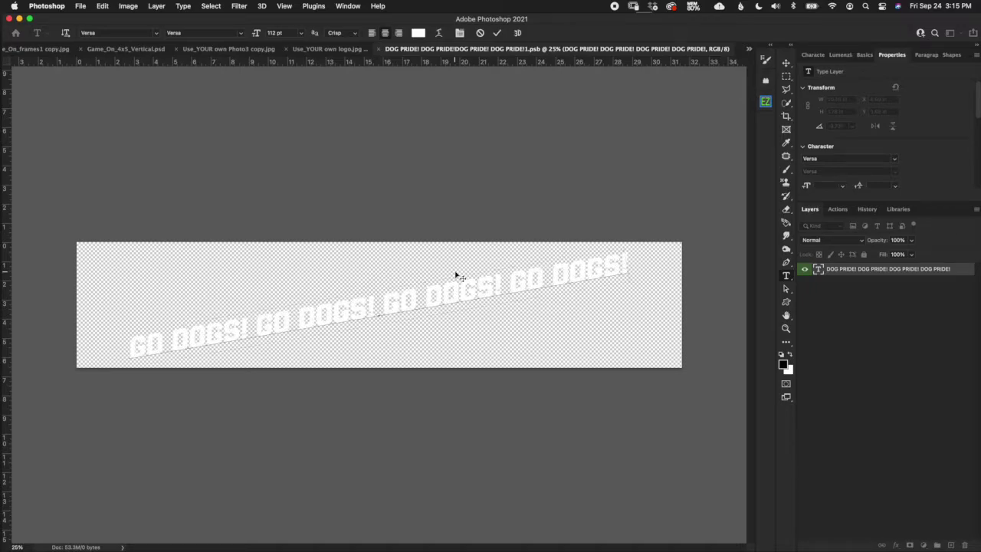
pyautogui.press('super+v')
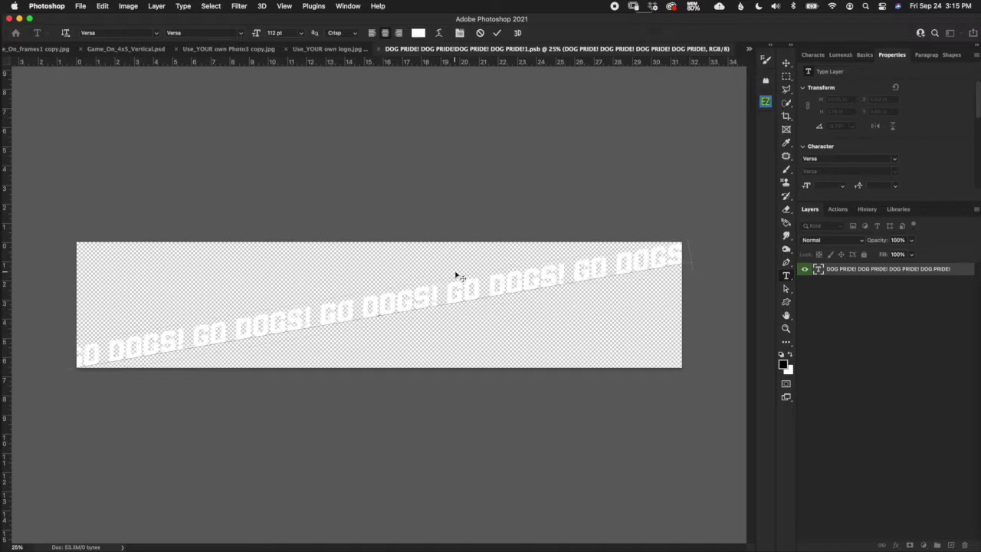
pyautogui.click(496, 33)
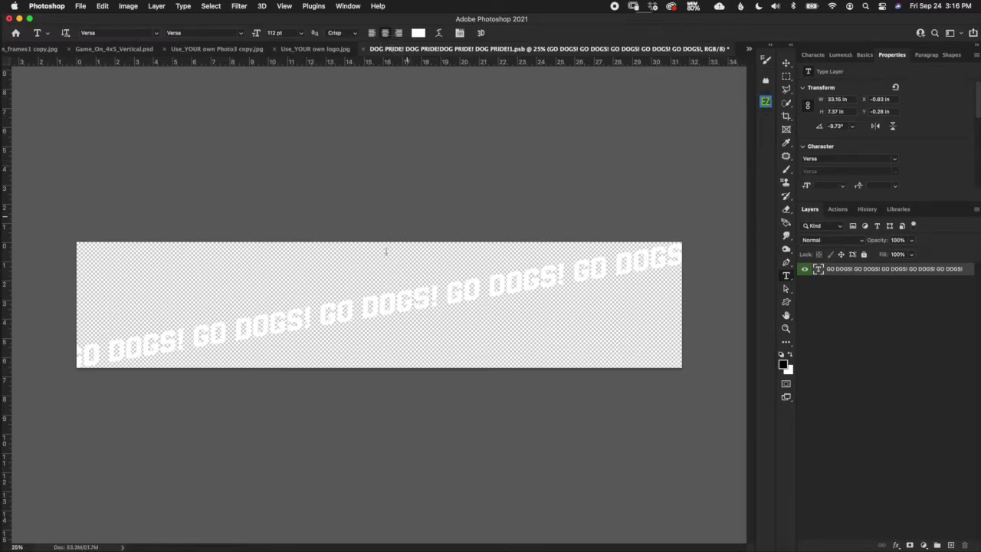
# Close the .psb smart object document and save its changes.
pyautogui.click(364, 48)
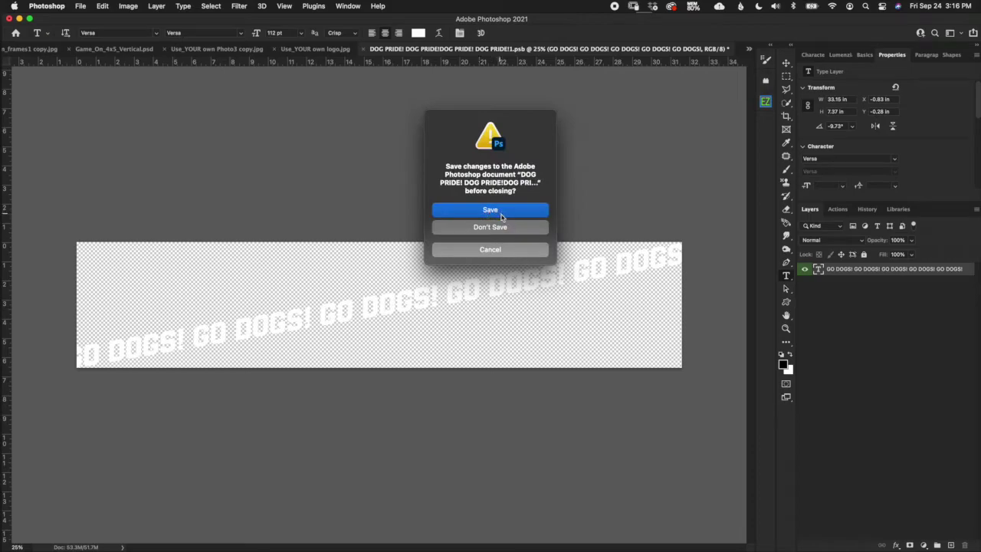
pyautogui.click(503, 214)
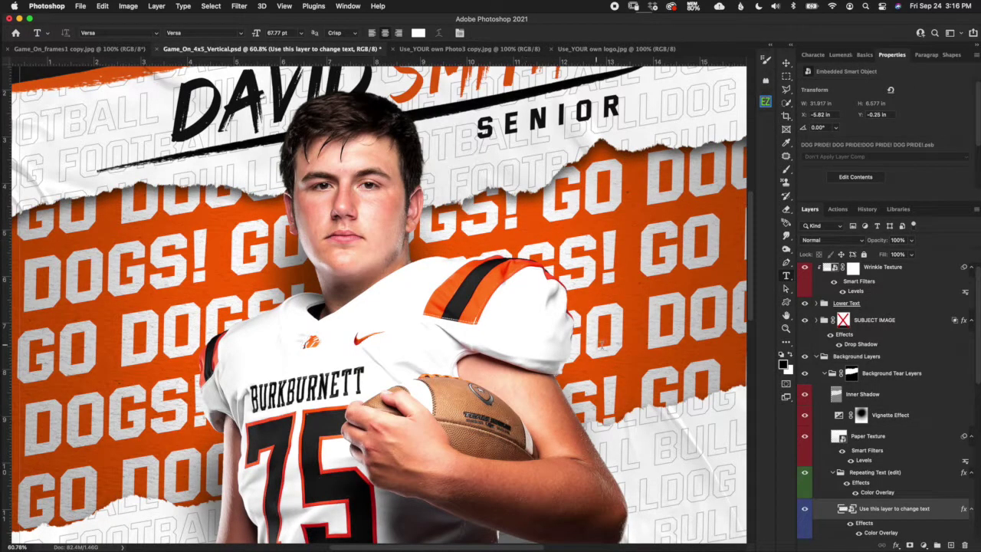
# Fit the poster in view and free-transform the Repeating Text group, moving it up-left and enlarging it.
pyautogui.press('super+0')
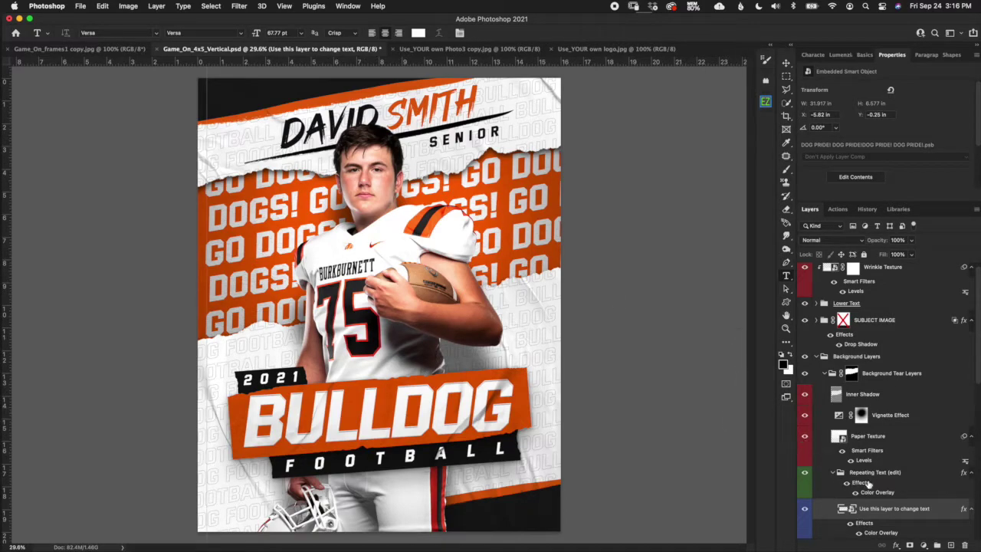
pyautogui.click(852, 474)
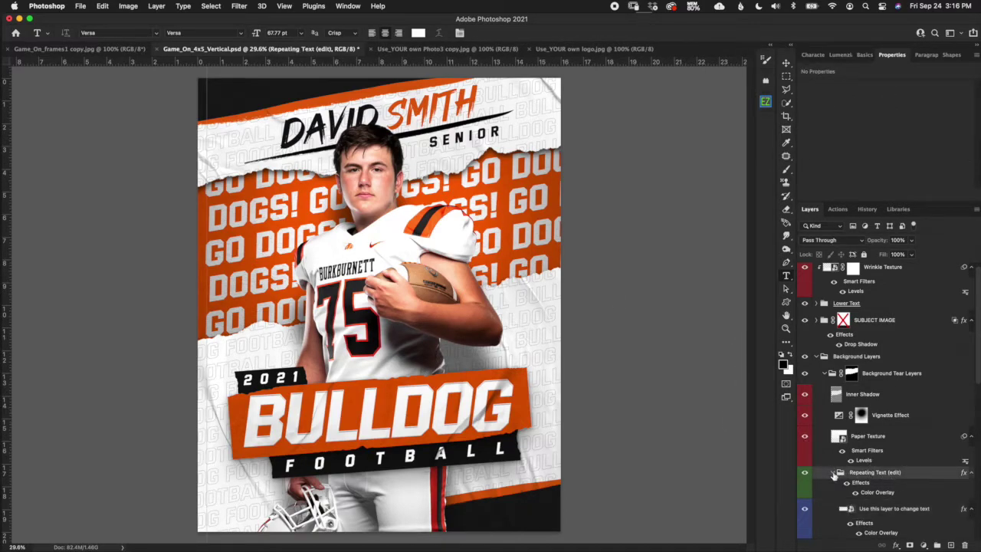
pyautogui.click(833, 472)
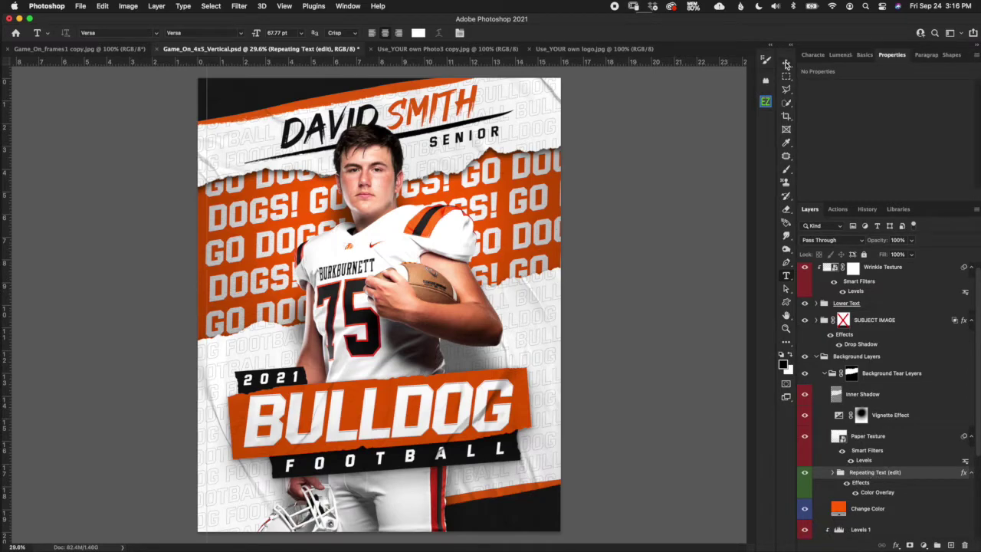
pyautogui.click(786, 65)
pyautogui.click(404, 70)
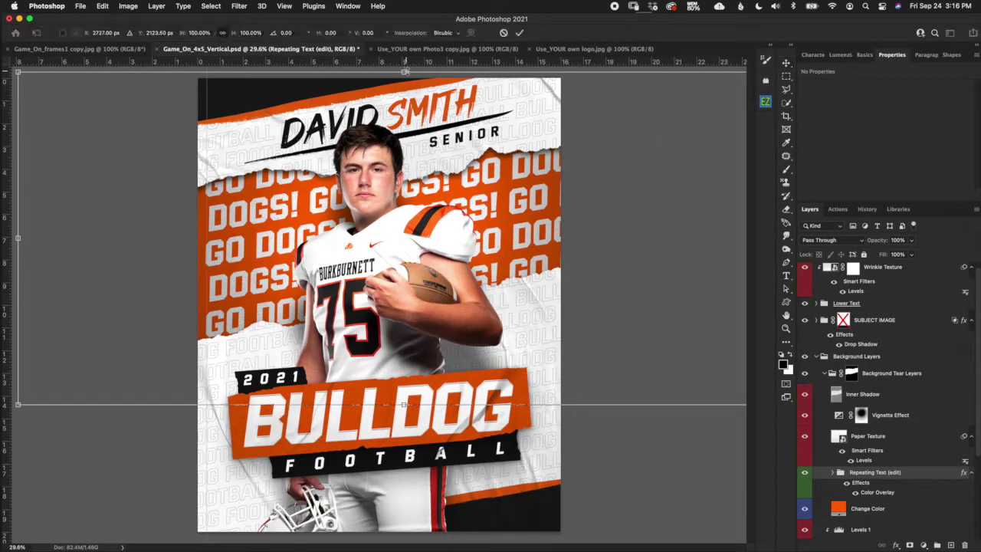
pyautogui.moveTo(606, 195); pyautogui.dragTo(587, 227)
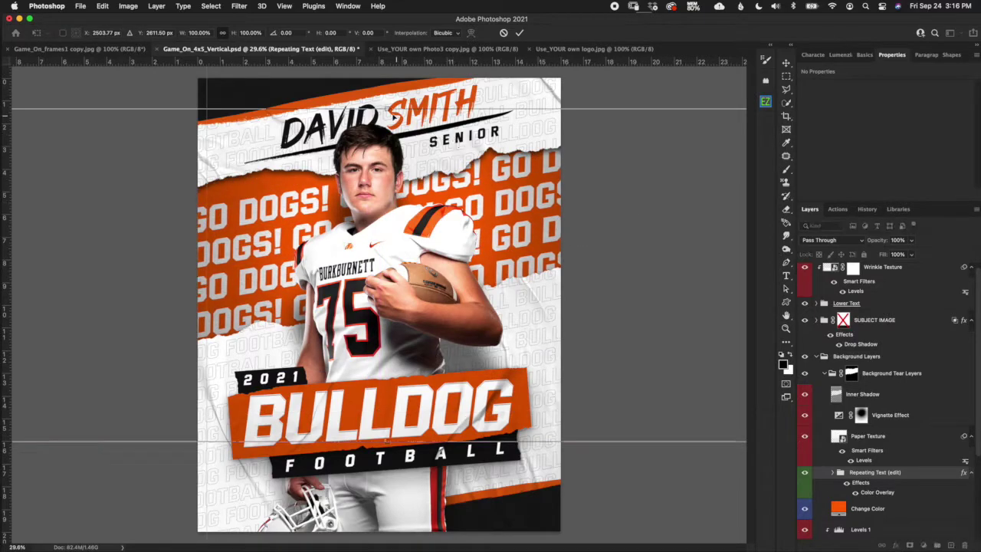
pyautogui.moveTo(386, 107); pyautogui.dragTo(387, 164)
# Commit the transform, then try dark brown on the Change Color fill but keep orange.
pyautogui.click(519, 32)
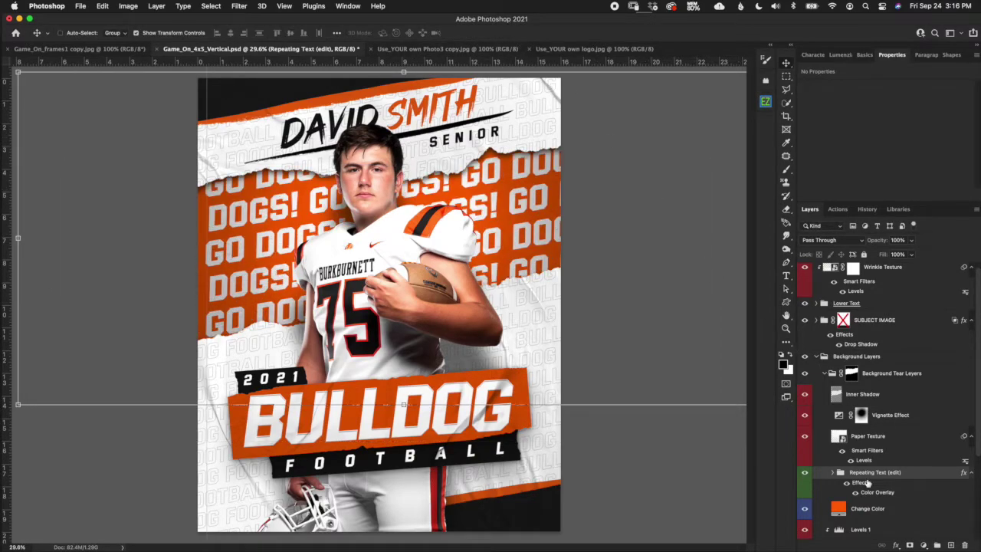
pyautogui.click(870, 509)
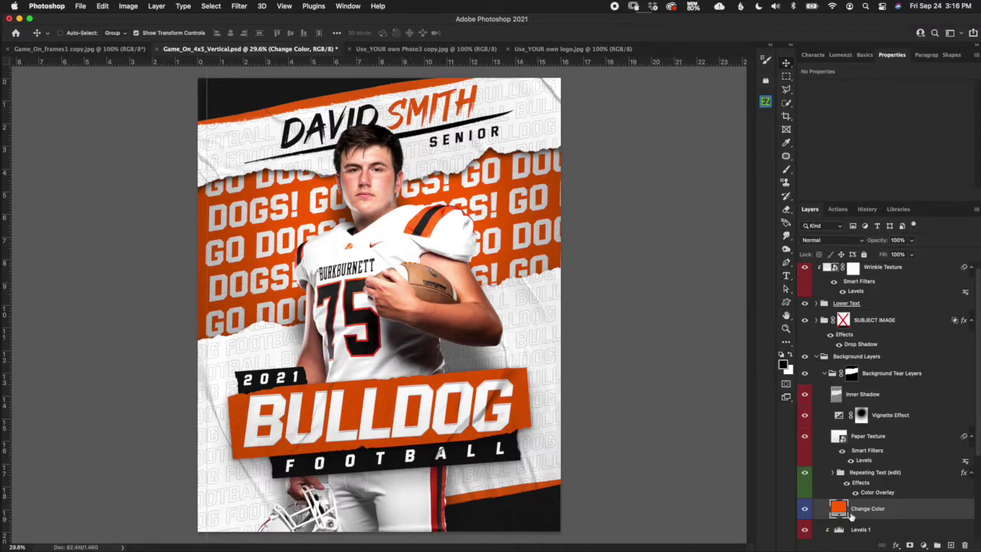
pyautogui.doubleClick(838, 508)
pyautogui.click(585, 432)
pyautogui.click(745, 361)
# Collapse the Background Tear Layers group and re-expand the Background Layers group.
pyautogui.scroll(1, 973, 449)
pyautogui.click(850, 380)
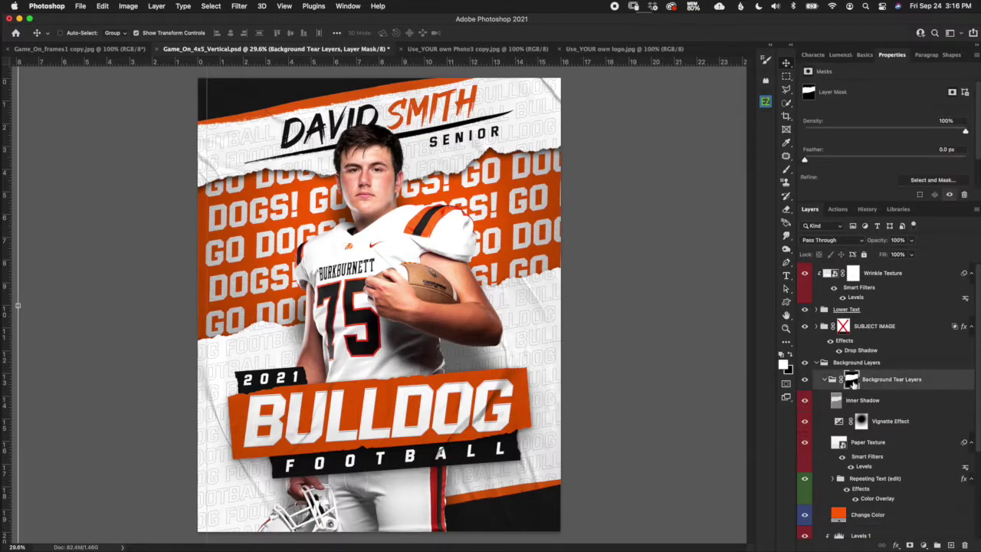
pyautogui.click(825, 379)
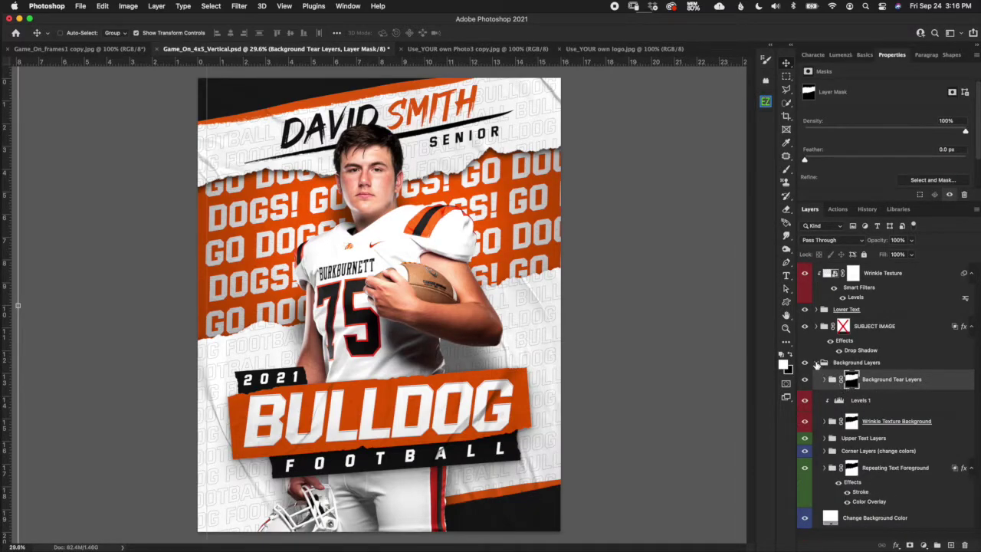
pyautogui.click(824, 363)
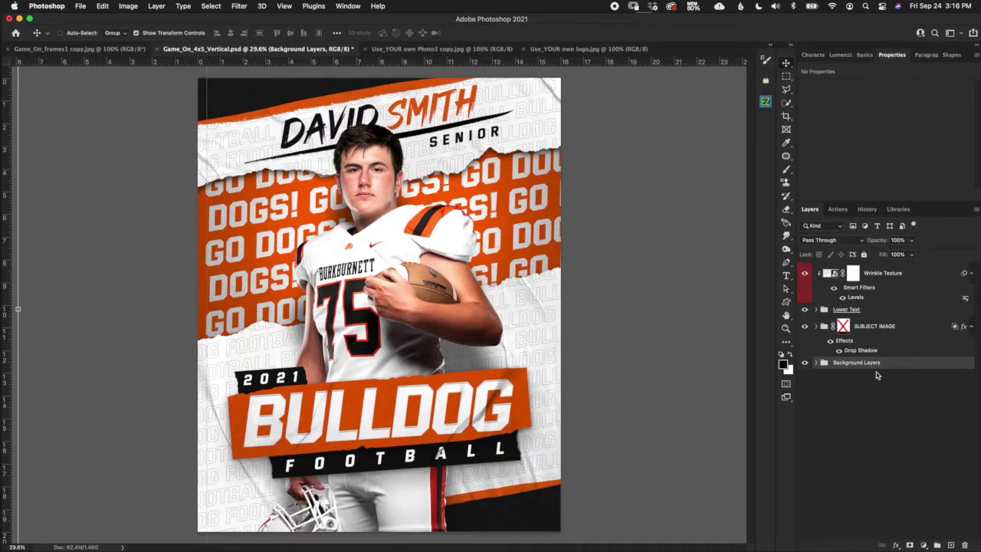
pyautogui.click(815, 364)
pyautogui.click(818, 361)
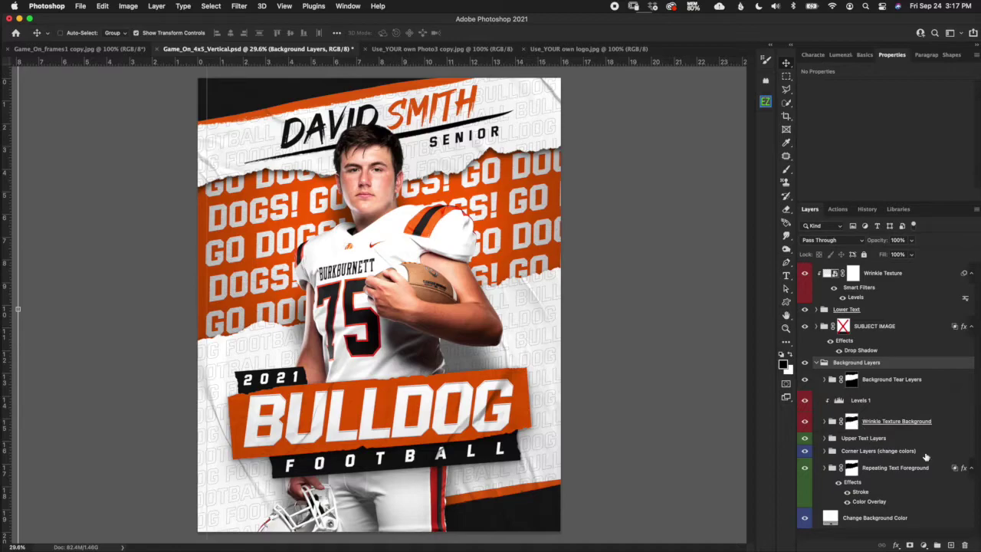
pyautogui.moveTo(743, 18); pyautogui.dragTo(741, 17)
pyautogui.click(741, 18)
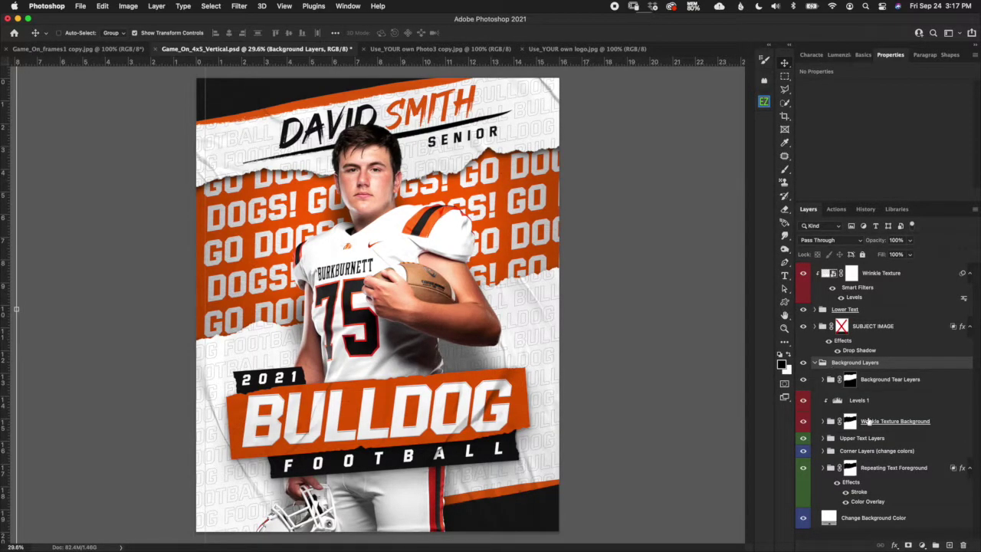
# Compare Repeating Text Foreground on and off, then hide the Repeating Text (edit) layer.
pyautogui.click(895, 468)
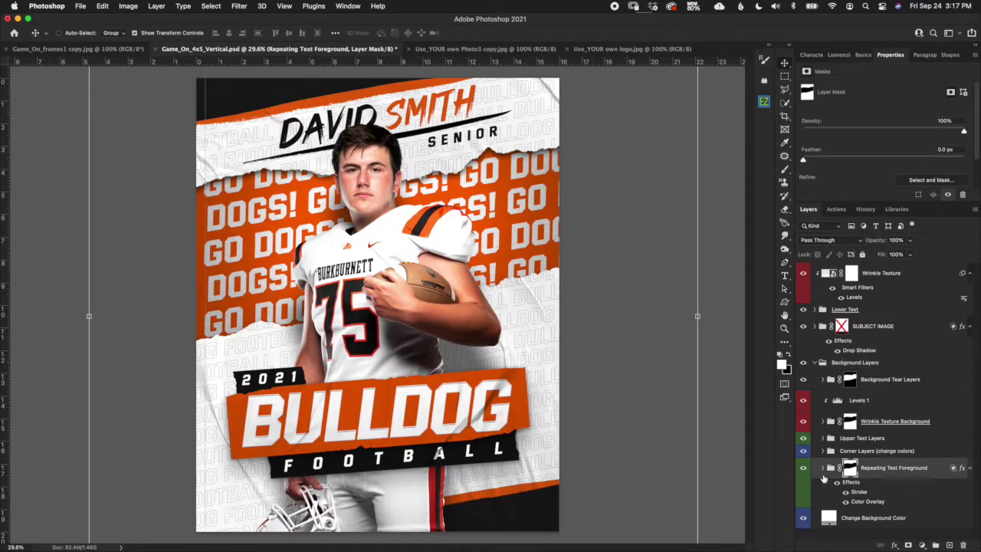
pyautogui.click(803, 467)
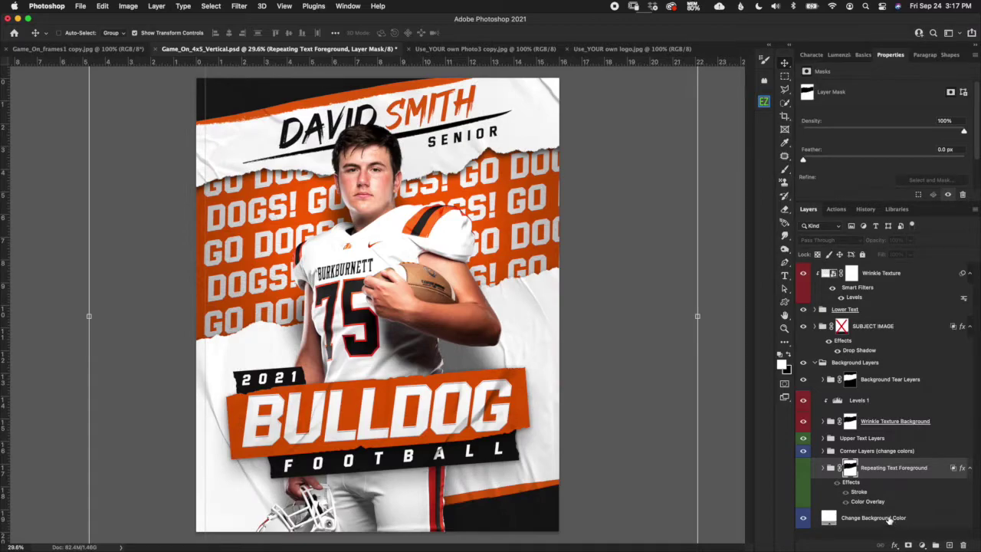
pyautogui.click(803, 468)
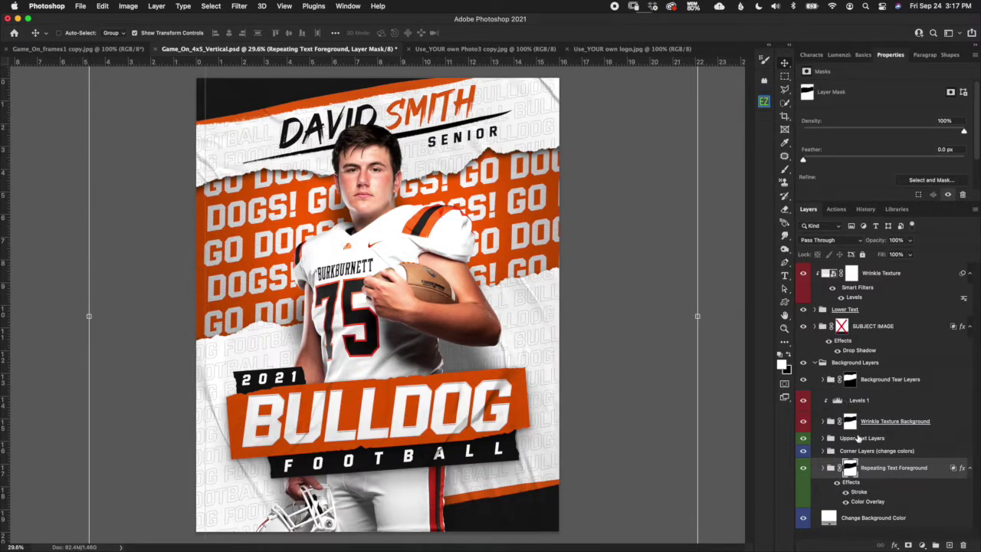
pyautogui.click(823, 379)
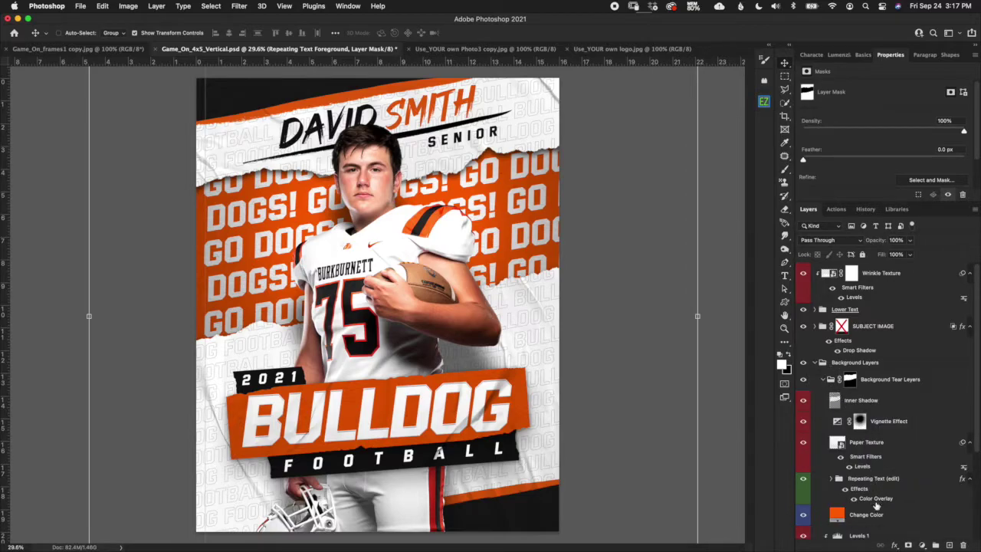
pyautogui.click(842, 483)
pyautogui.click(803, 478)
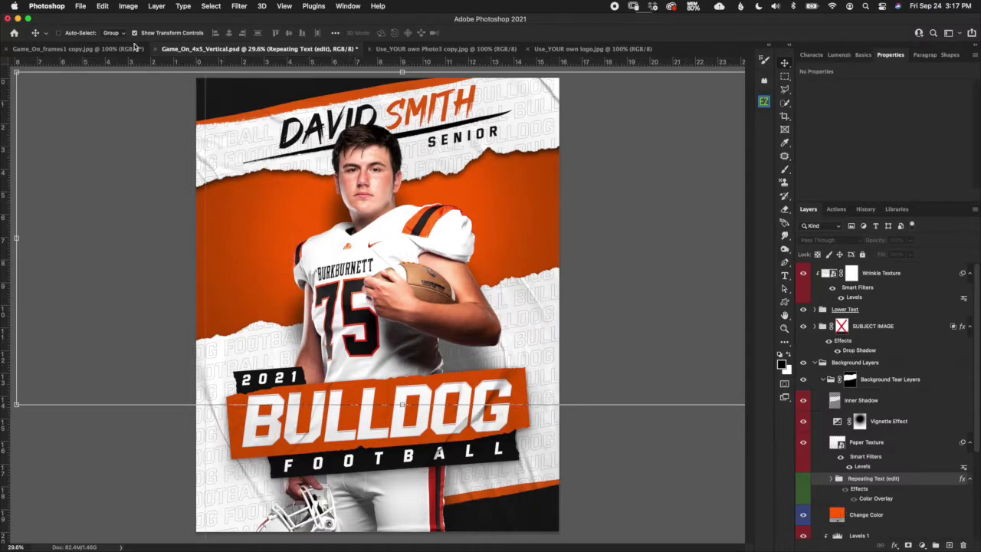
pyautogui.click(79, 6)
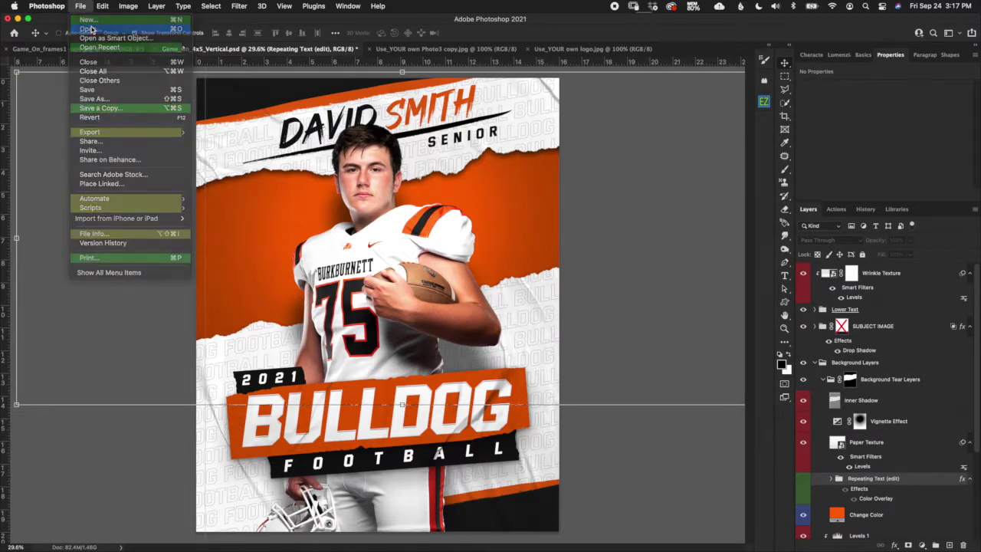
# Open Bulldog_Stadium.psd from the Game On folder via File > Open.
pyautogui.click(99, 37)
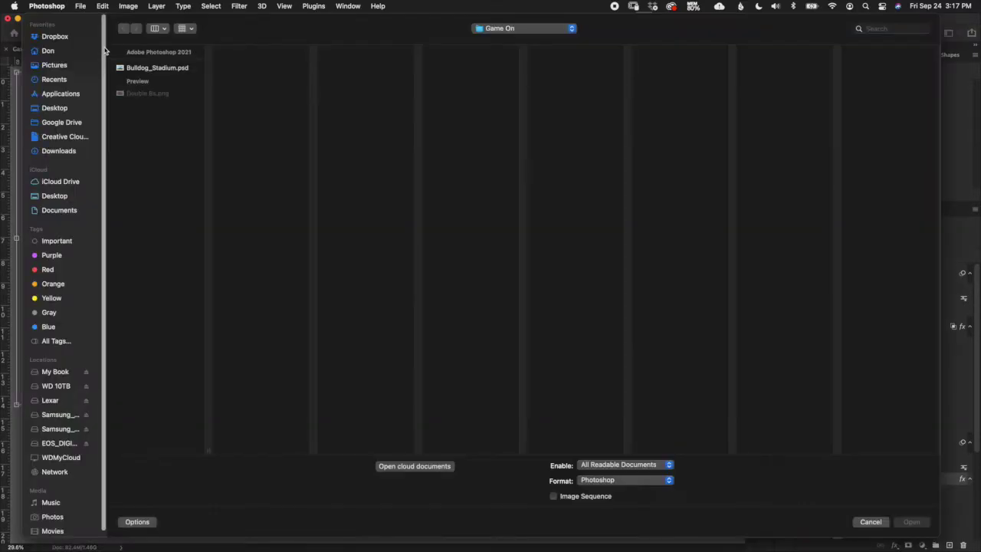
pyautogui.doubleClick(158, 68)
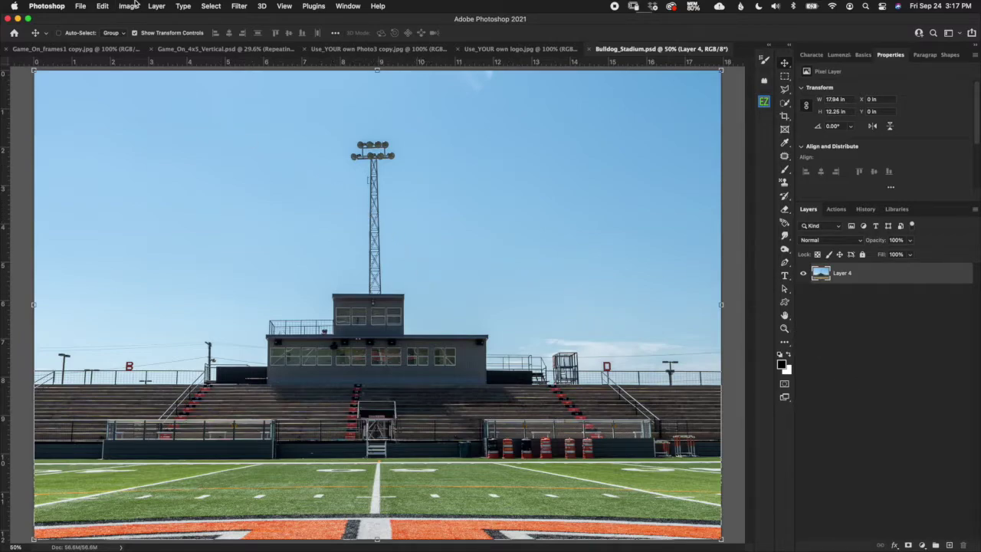
# Start Sky Replacement and browse the Blue Skies, Spectacular and Sunsets preset folders.
pyautogui.click(103, 6)
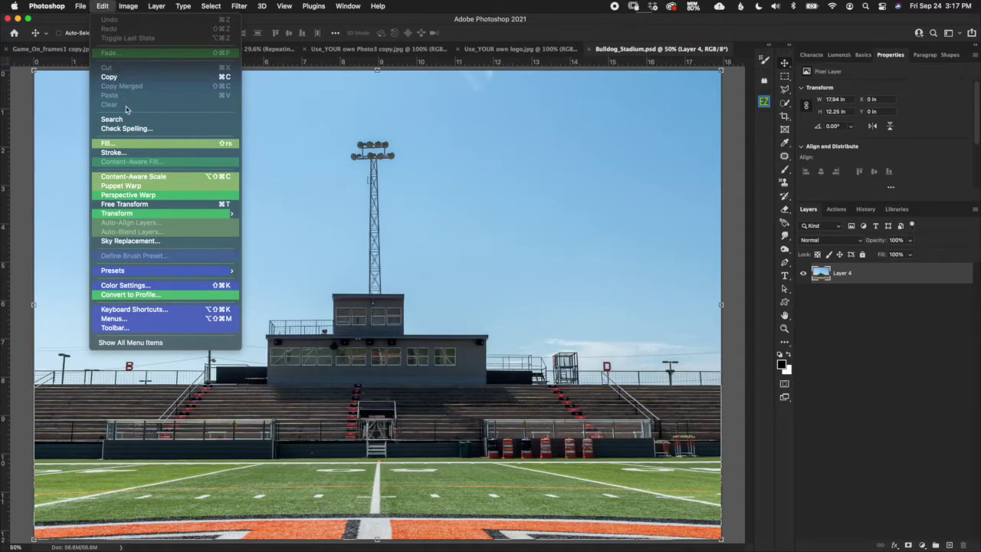
pyautogui.click(129, 242)
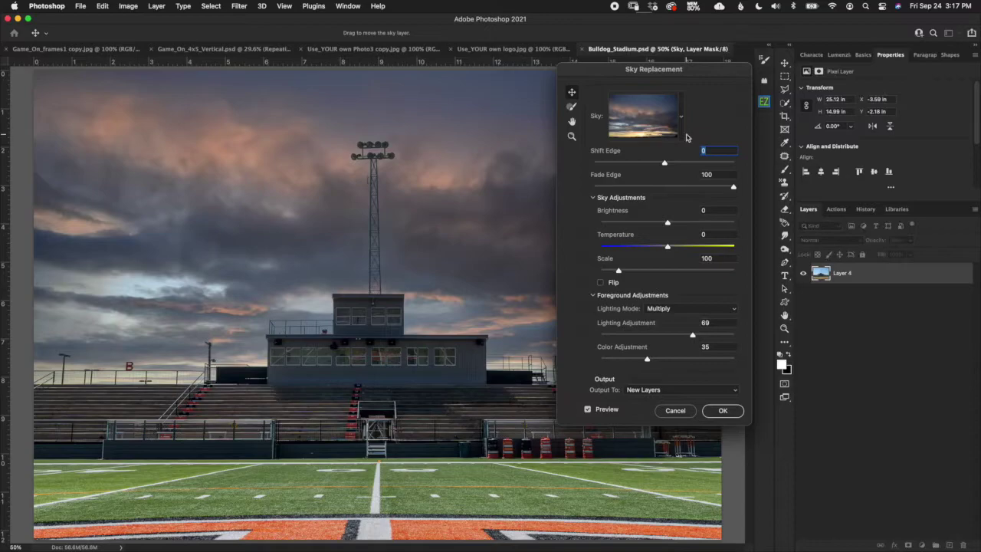
pyautogui.click(681, 121)
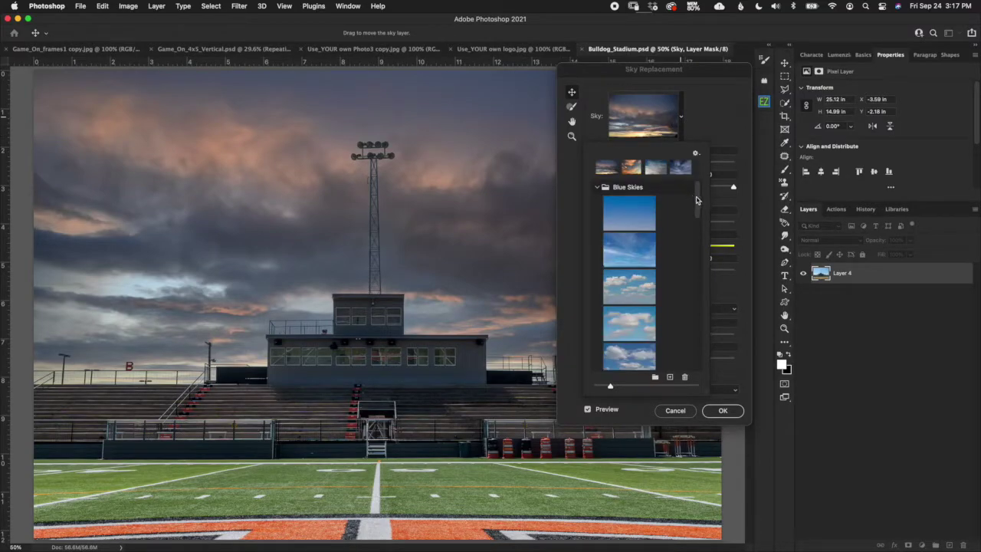
pyautogui.click(597, 187)
pyautogui.click(598, 202)
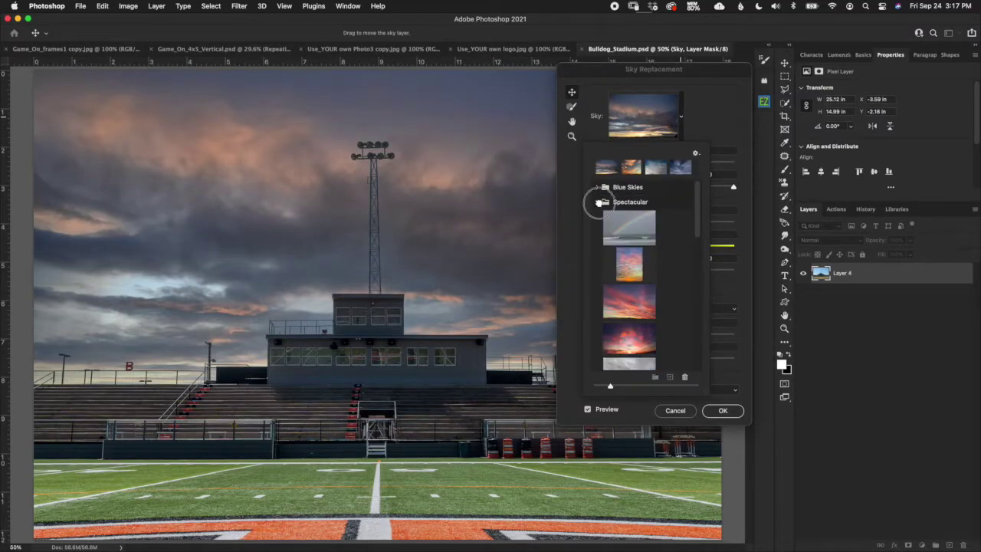
pyautogui.click(598, 218)
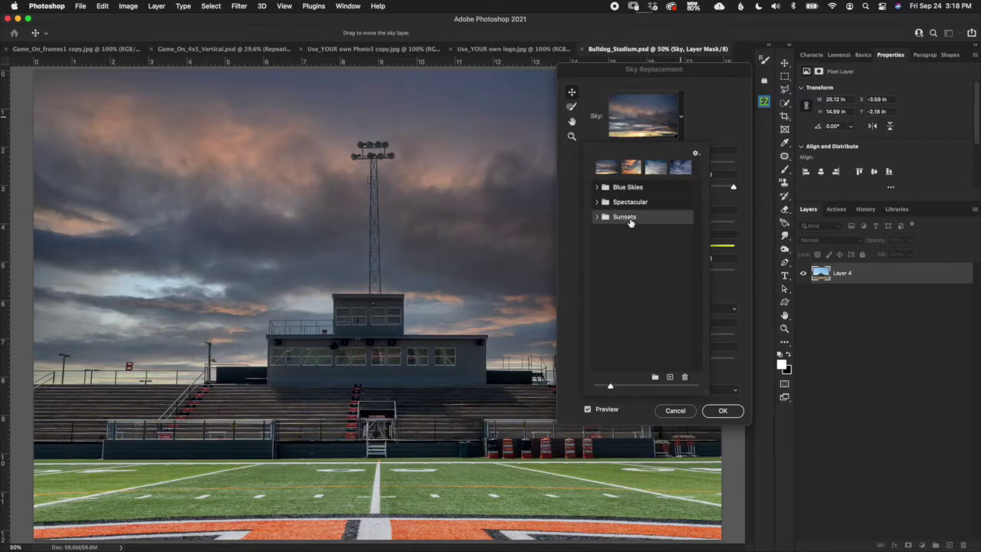
pyautogui.click(622, 206)
pyautogui.click(614, 193)
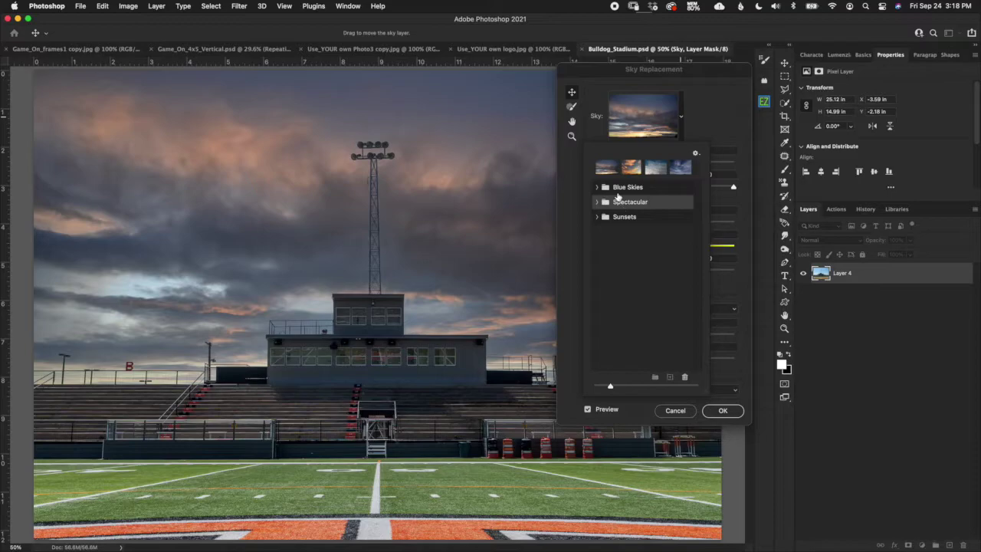
pyautogui.click(607, 222)
# Choose the first dark Sunsets sky, set Lighting and Color Adjustment to 100, and apply.
pyautogui.click(598, 218)
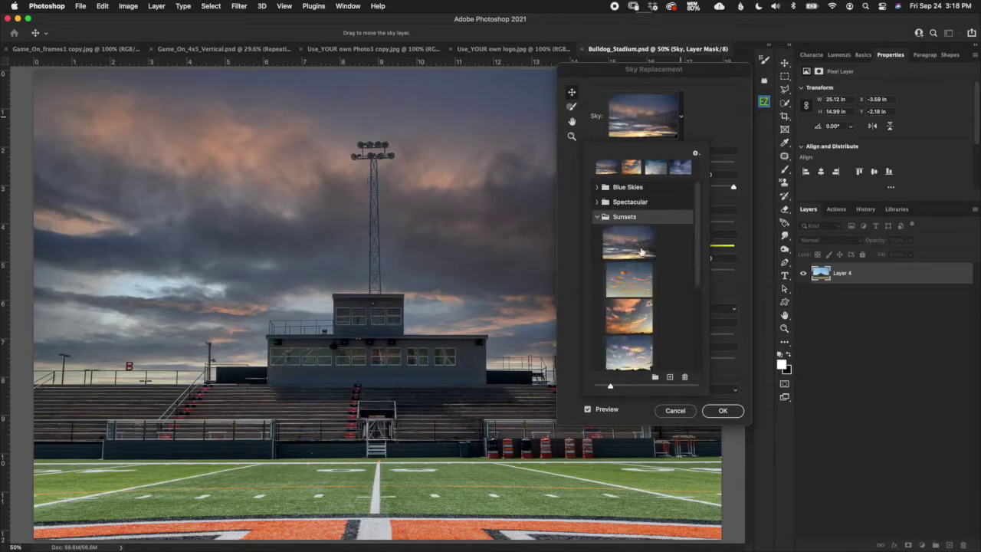
pyautogui.click(642, 246)
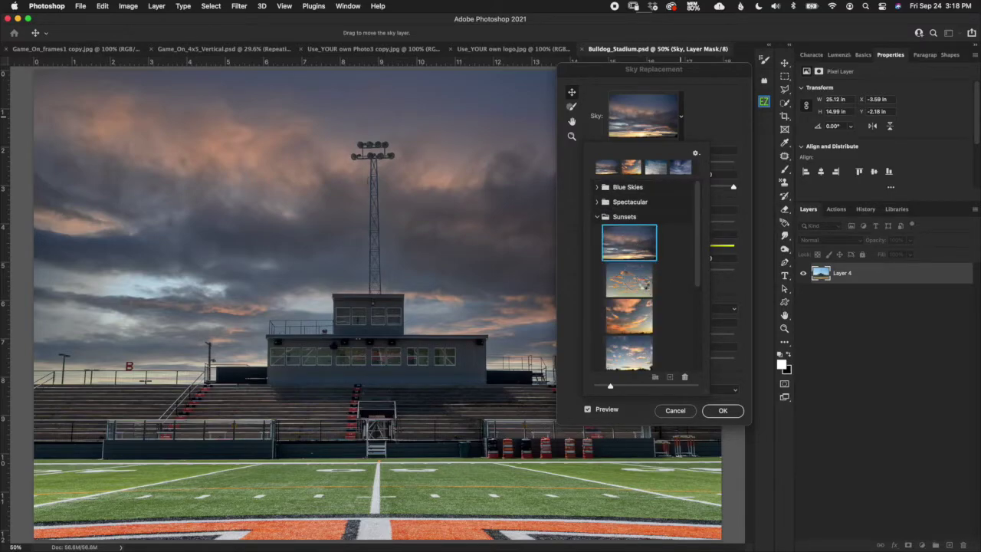
pyautogui.click(640, 280)
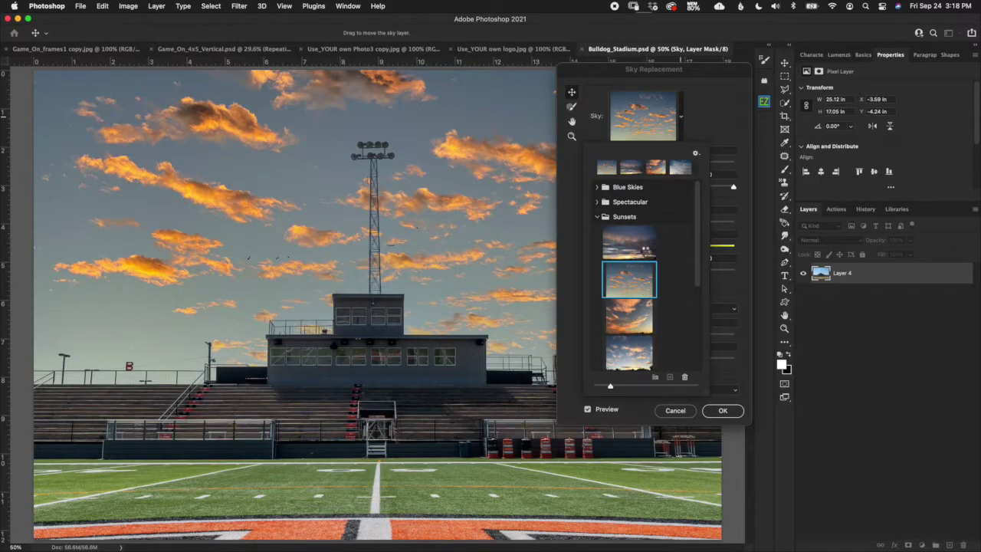
pyautogui.click(644, 230)
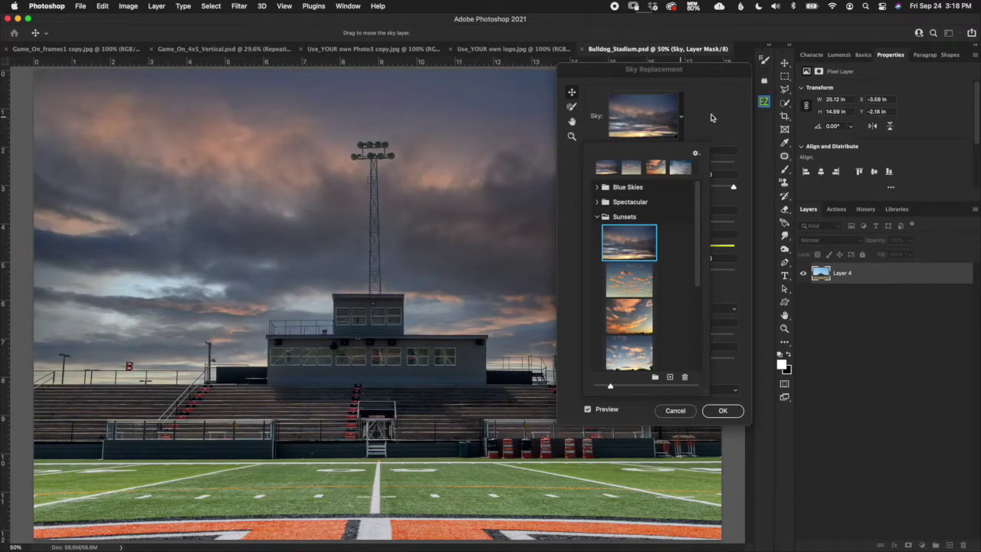
pyautogui.click(721, 132)
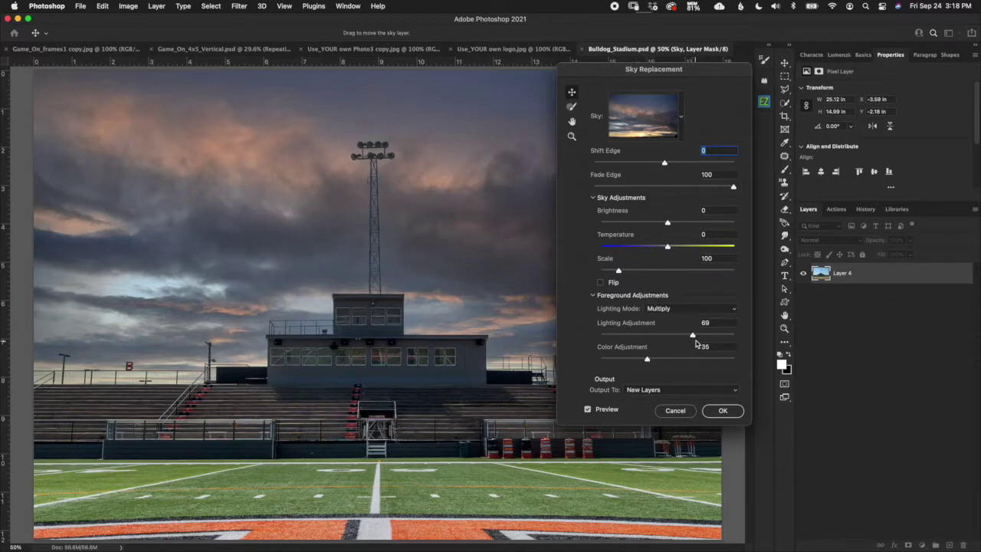
pyautogui.moveTo(694, 335); pyautogui.dragTo(749, 333)
pyautogui.moveTo(647, 359); pyautogui.dragTo(753, 361)
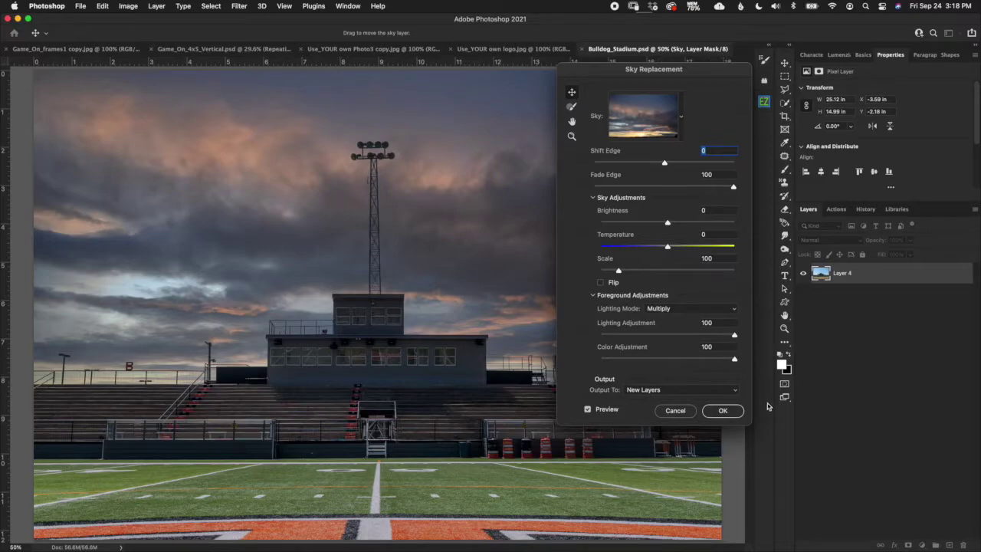
pyautogui.click(723, 411)
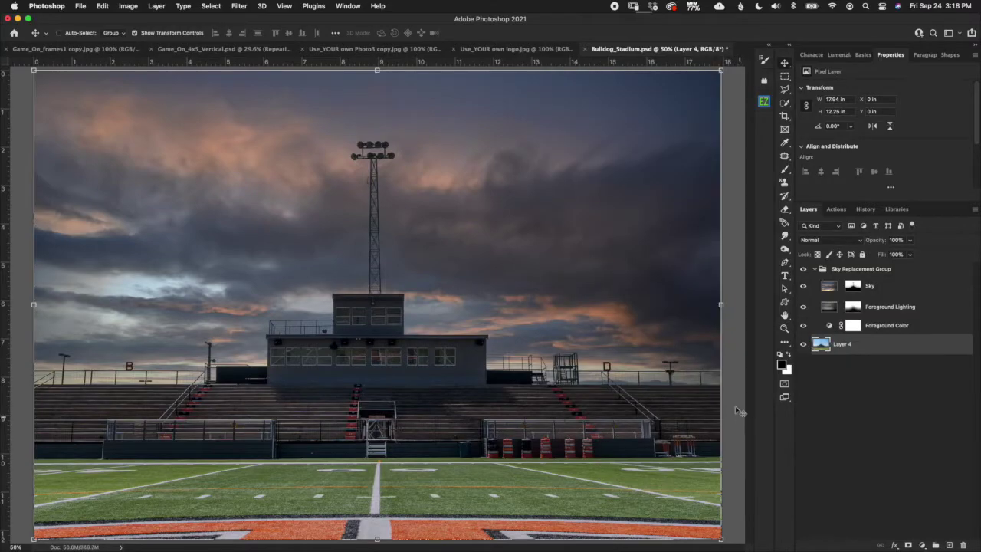
# Collapse the Sky Replacement Group and toggle it and Layer 4 to compare.
pyautogui.click(815, 269)
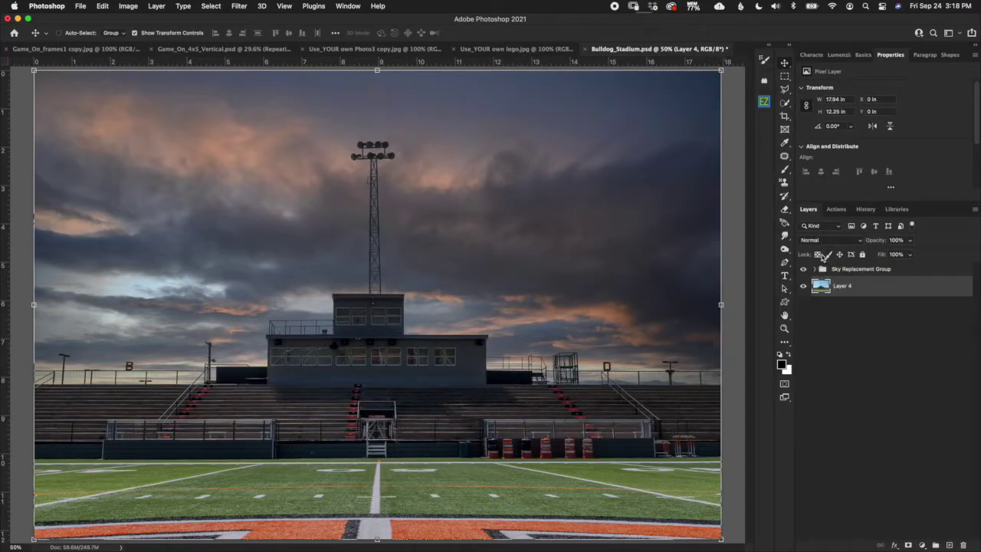
pyautogui.click(803, 271)
pyautogui.click(803, 271)
pyautogui.click(803, 287)
pyautogui.click(803, 286)
# Merge the Sky Replacement Group with Layer 4 and arrange the documents 2-up vertically.
pyautogui.click(866, 273)
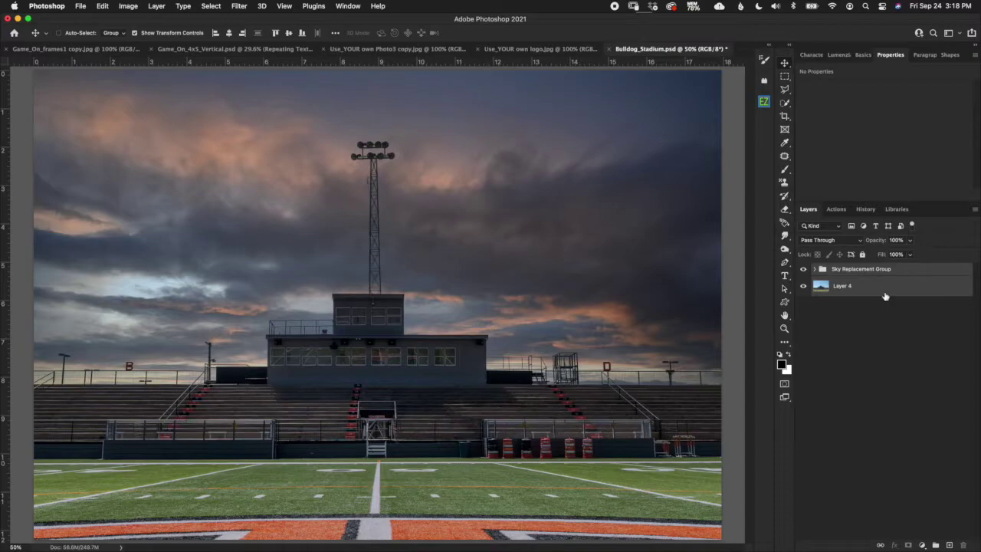
pyautogui.rightClick(886, 288)
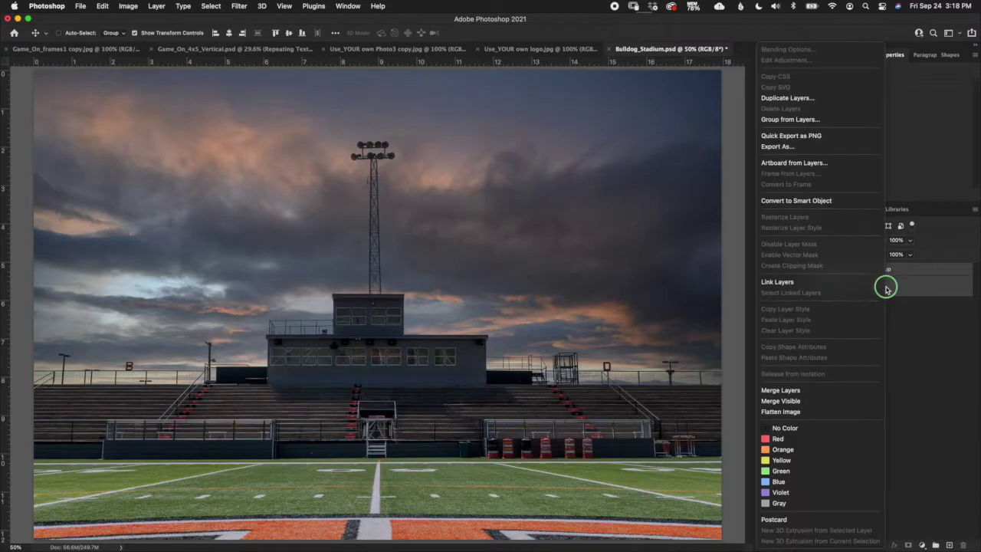
pyautogui.click(832, 392)
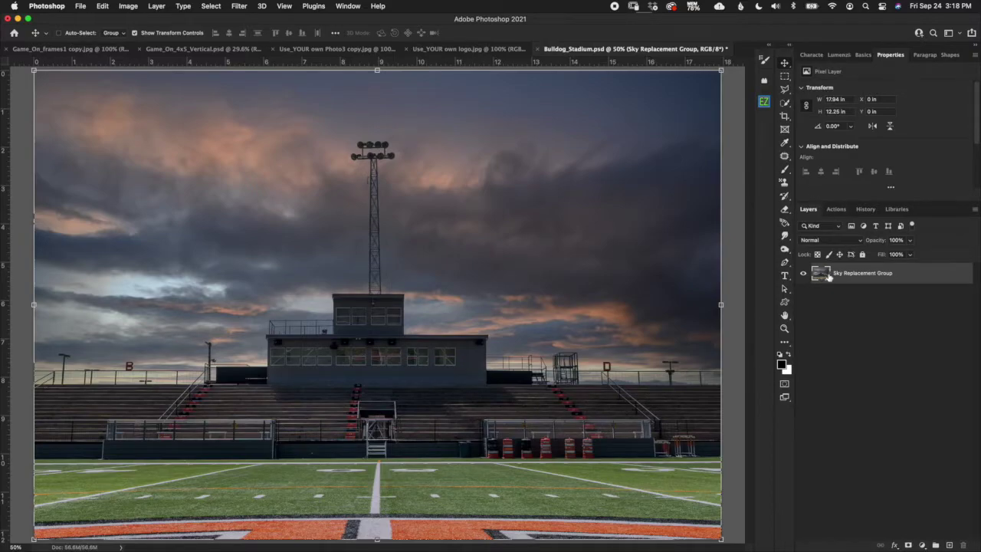
pyautogui.press('F2')
# Drag the Sky Replacement Group stadium photo behind the player and convert it to a smart object.
pyautogui.moveTo(301, 52); pyautogui.dragTo(429, 49)
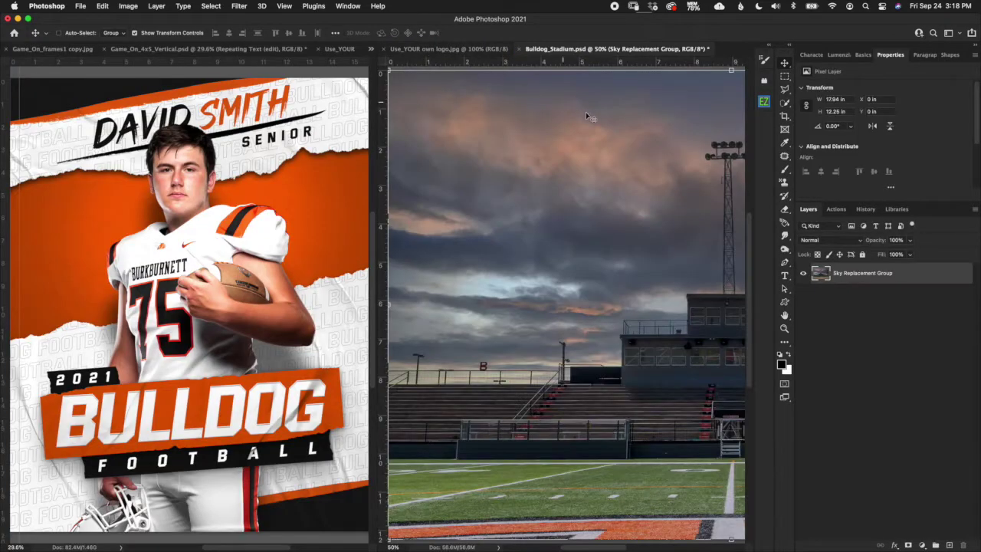
pyautogui.moveTo(821, 274); pyautogui.dragTo(284, 269)
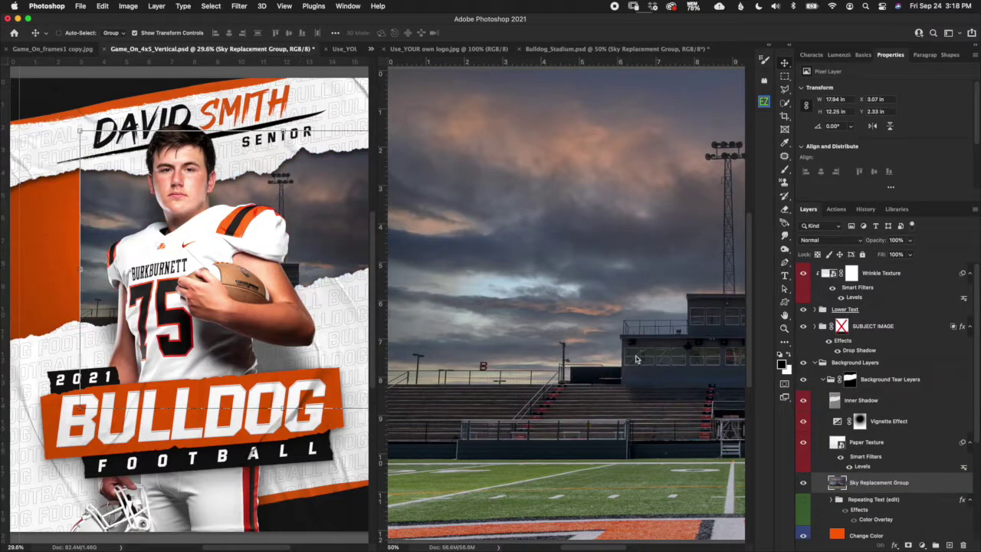
pyautogui.scroll(-1, 308, 235)
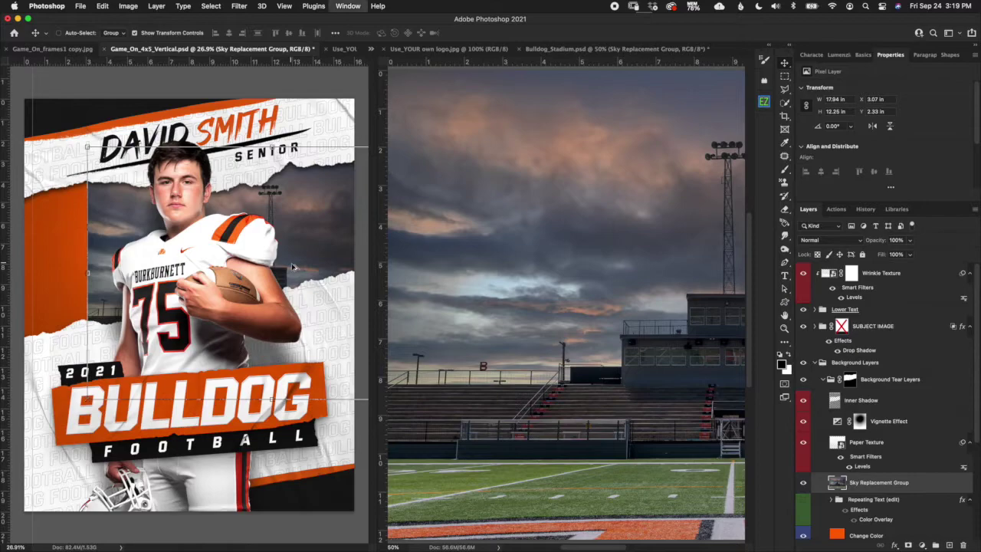
pyautogui.press('F1')
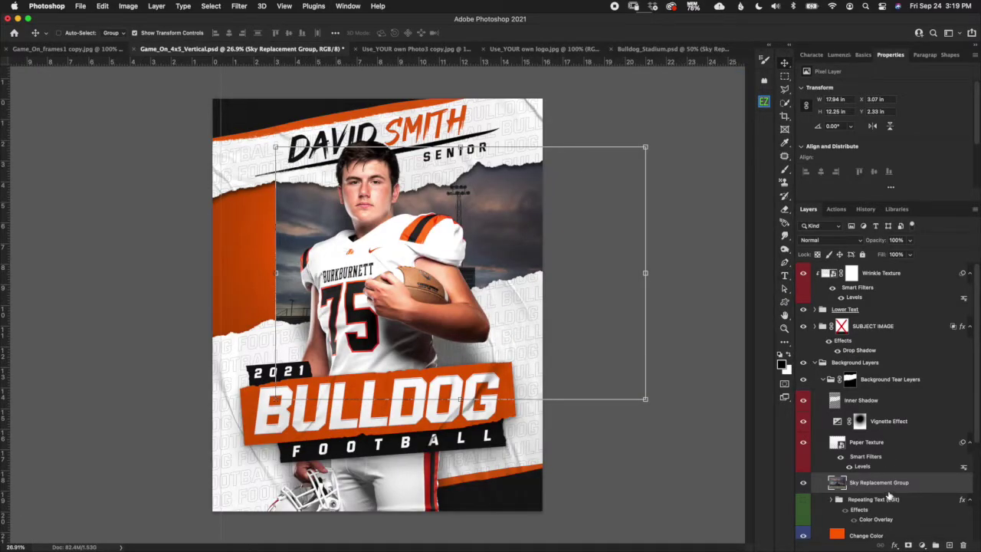
pyautogui.rightClick(887, 488)
pyautogui.click(839, 203)
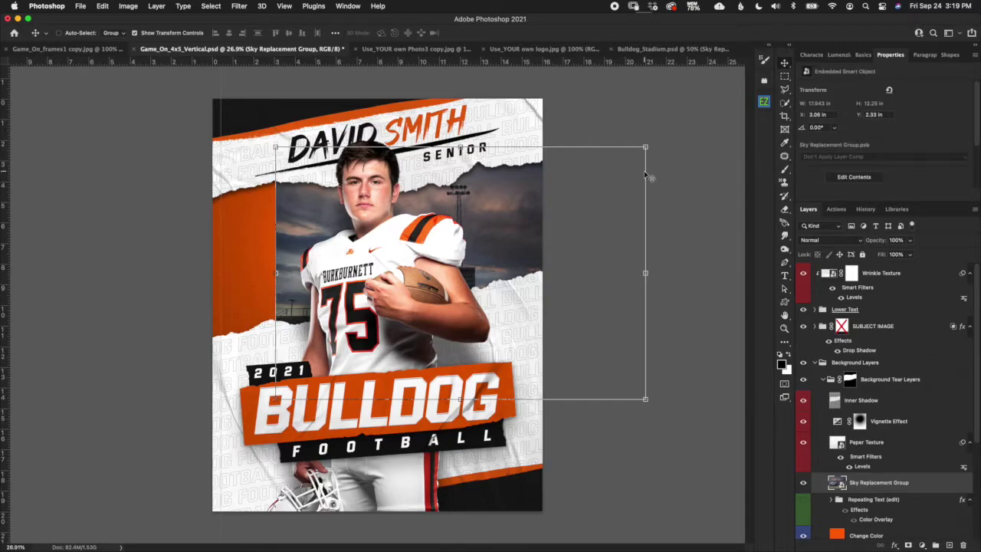
# Scale the stadium smart object to 125% (about 22.447 × 15.323 in) and shift it upward.
pyautogui.click(649, 145)
pyautogui.moveTo(615, 272); pyautogui.dragTo(541, 221)
pyautogui.moveTo(383, 346); pyautogui.dragTo(383, 412)
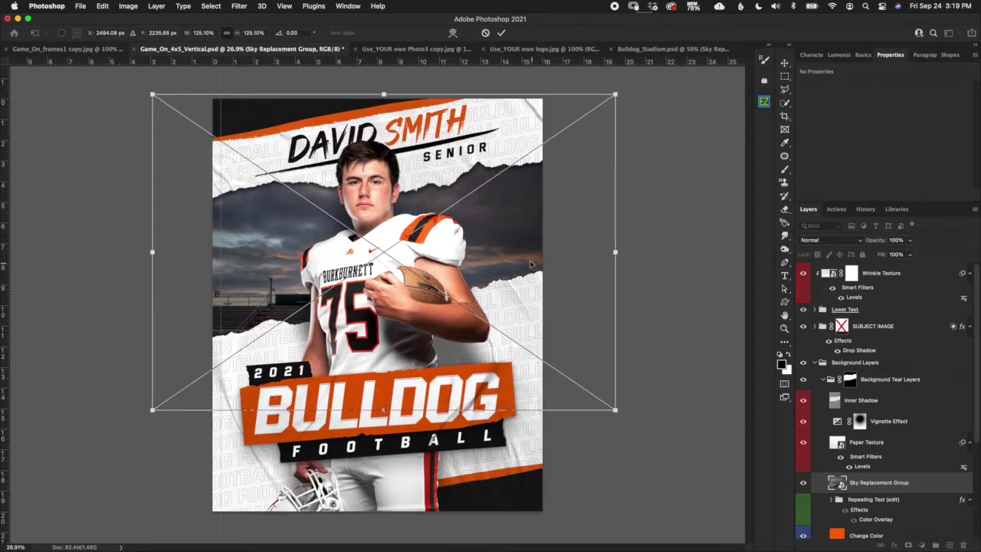
pyautogui.moveTo(535, 255); pyautogui.dragTo(537, 215)
pyautogui.click(503, 33)
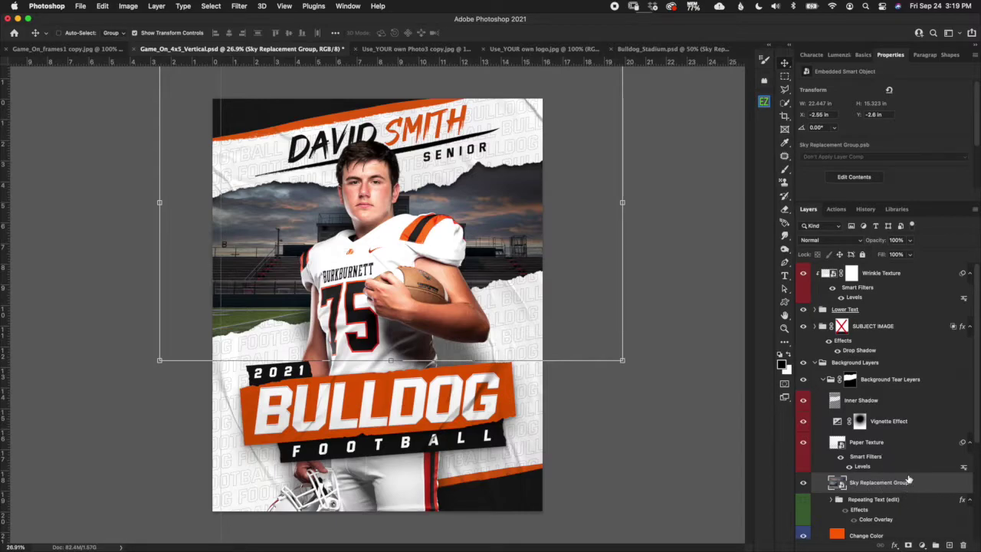
# Open the Hue/Saturation adjustment for the stadium photo and move its window off the poster.
pyautogui.click(128, 6)
pyautogui.moveTo(148, 36)
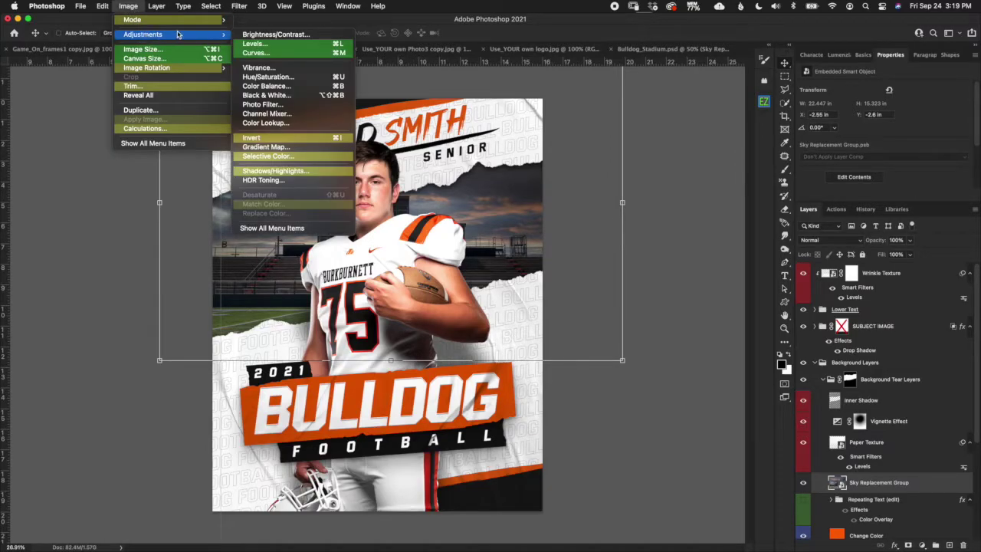
pyautogui.click(270, 78)
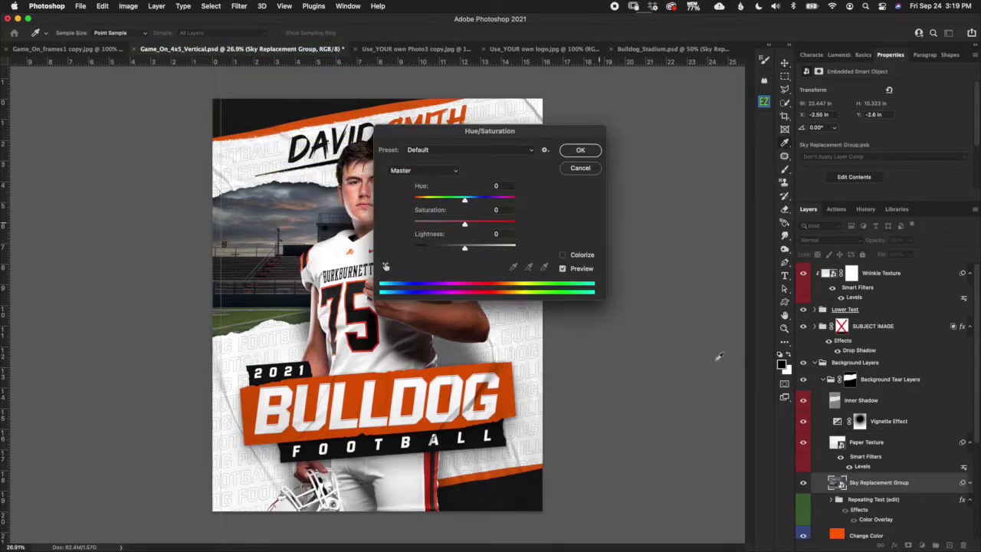
pyautogui.moveTo(510, 133); pyautogui.dragTo(665, 114)
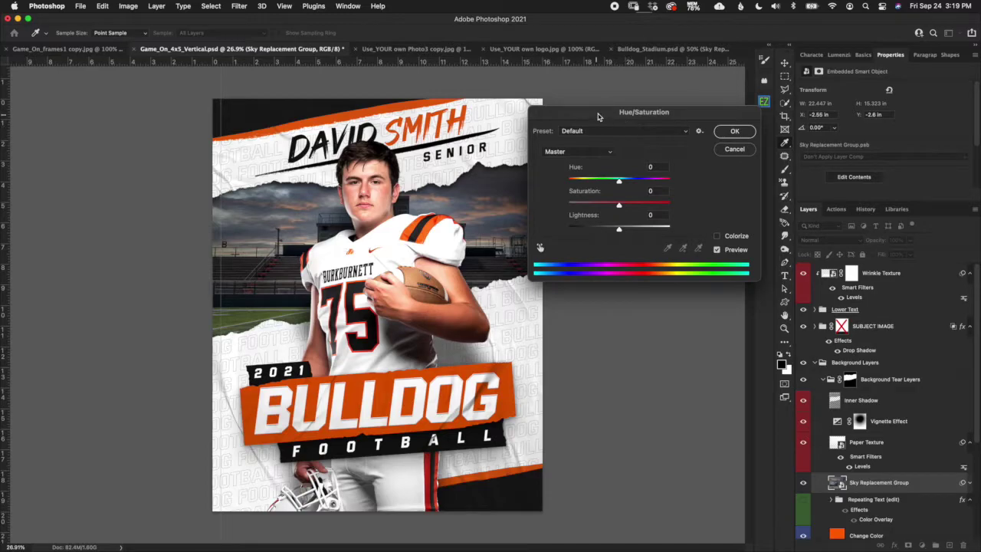
pyautogui.moveTo(598, 116); pyautogui.dragTo(627, 118)
# Set Saturation to -100 with Colorize left off and apply the filter.
pyautogui.moveTo(647, 208); pyautogui.dragTo(577, 207)
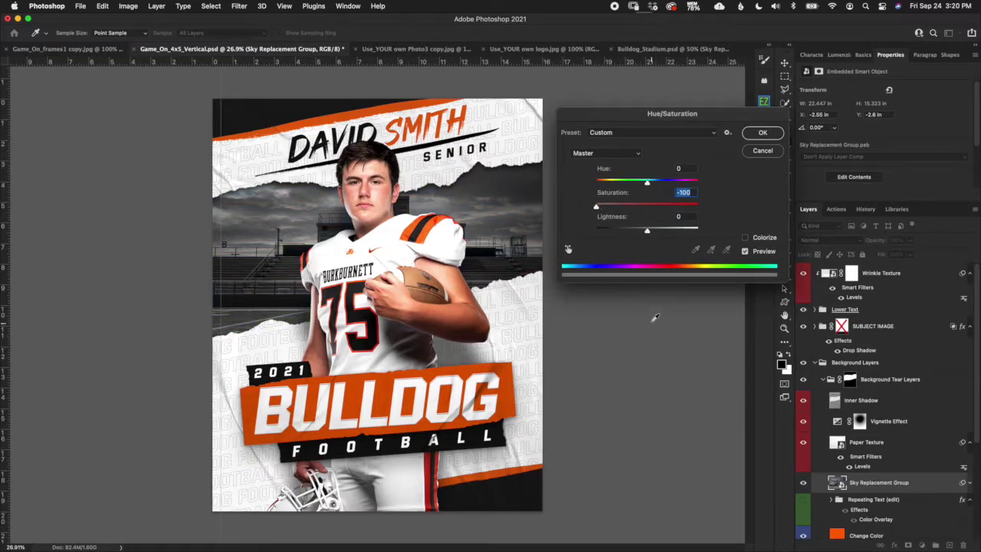
pyautogui.click(744, 238)
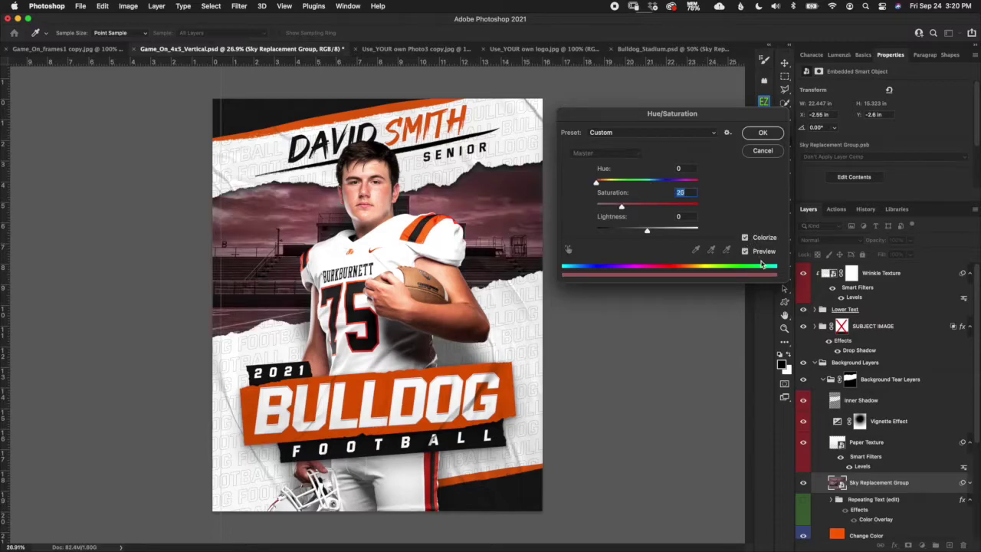
pyautogui.moveTo(625, 207); pyautogui.dragTo(646, 207)
pyautogui.moveTo(598, 184); pyautogui.dragTo(601, 184)
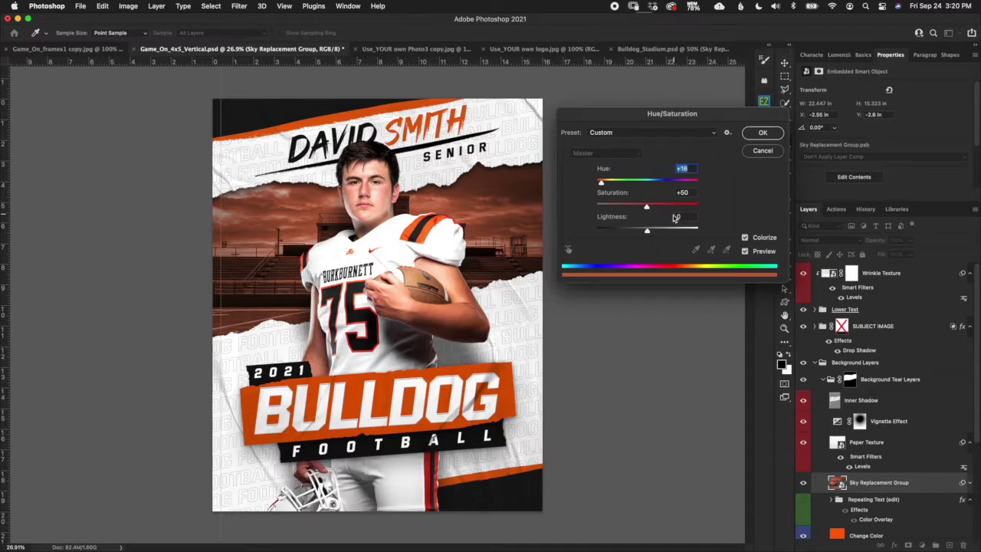
pyautogui.moveTo(601, 184); pyautogui.dragTo(603, 184)
pyautogui.click(747, 237)
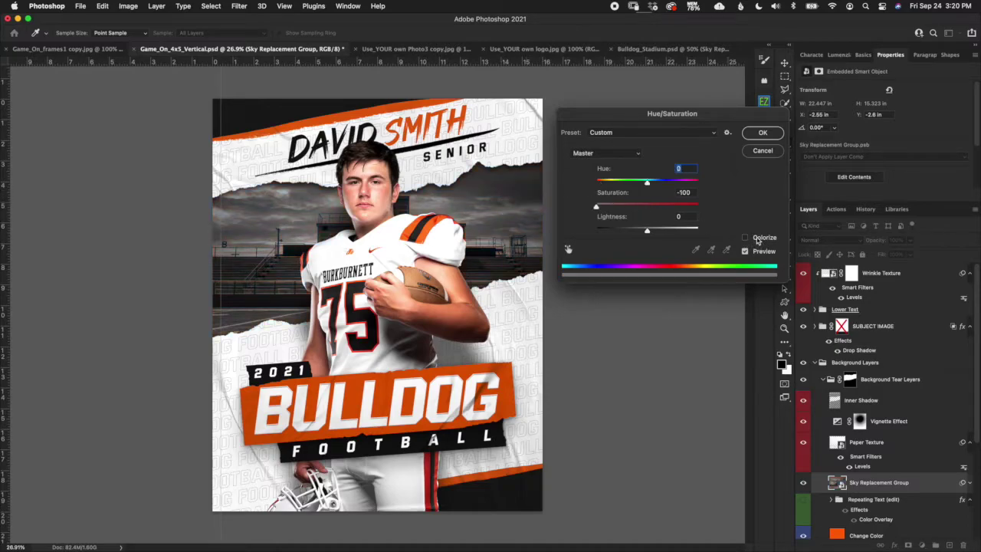
pyautogui.press('Tab')
pyautogui.click(767, 136)
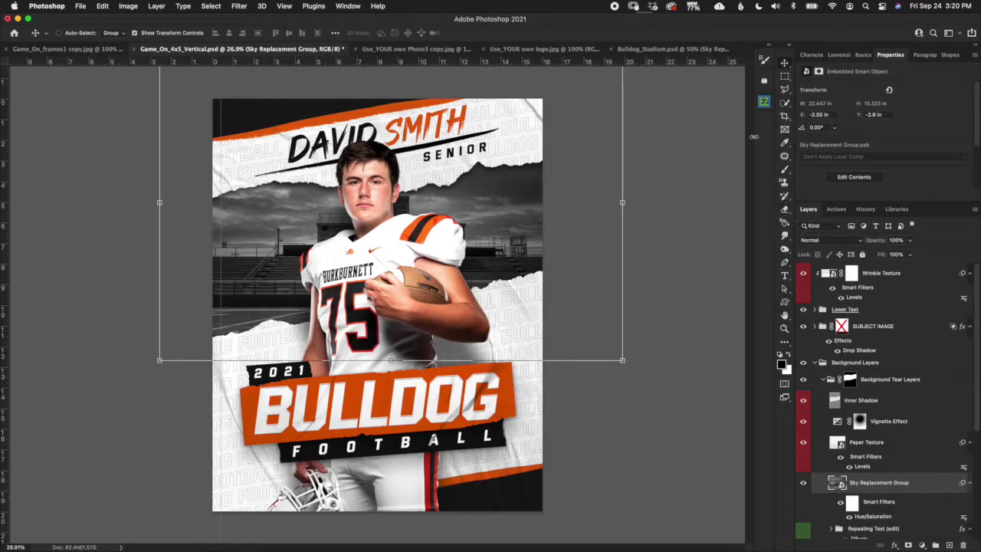
# Open the Levels adjustment for the grey stadium photo and move its window aside.
pyautogui.click(128, 6)
pyautogui.moveTo(142, 35)
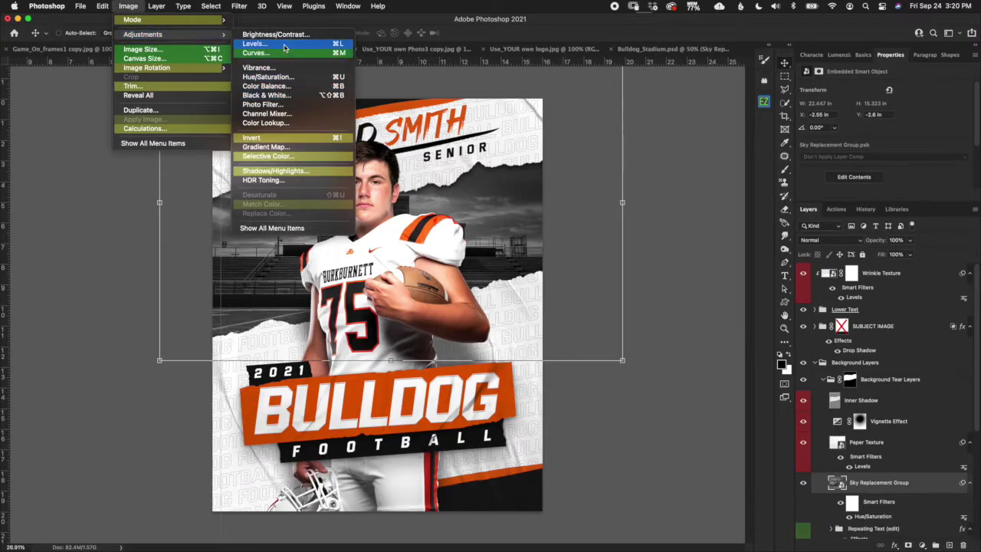
pyautogui.click(291, 51)
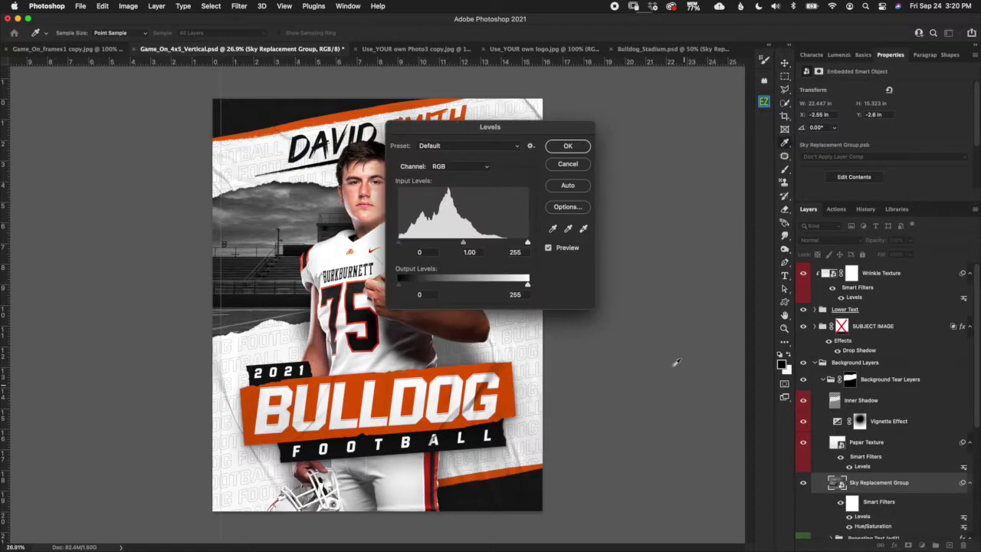
pyautogui.moveTo(570, 133); pyautogui.dragTo(706, 122)
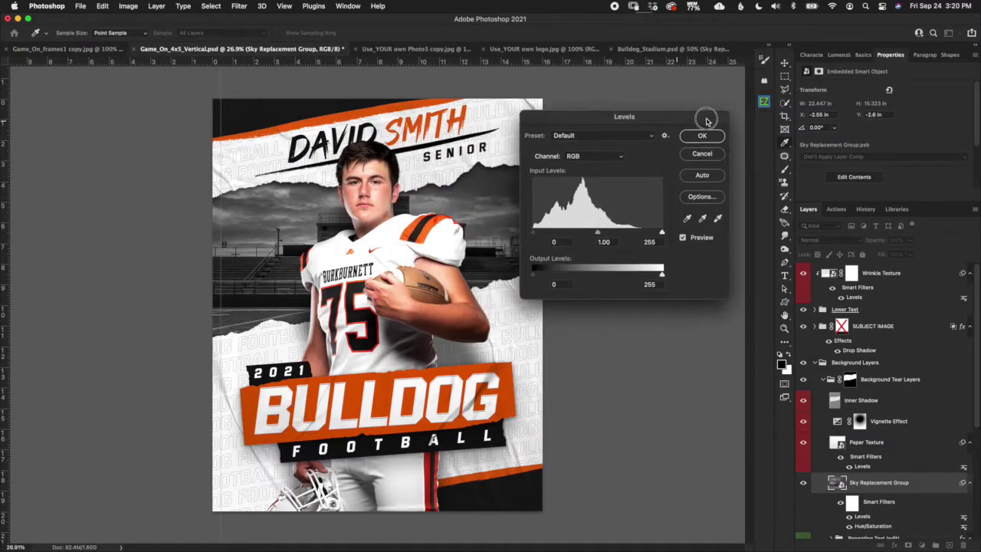
pyautogui.click(129, 6)
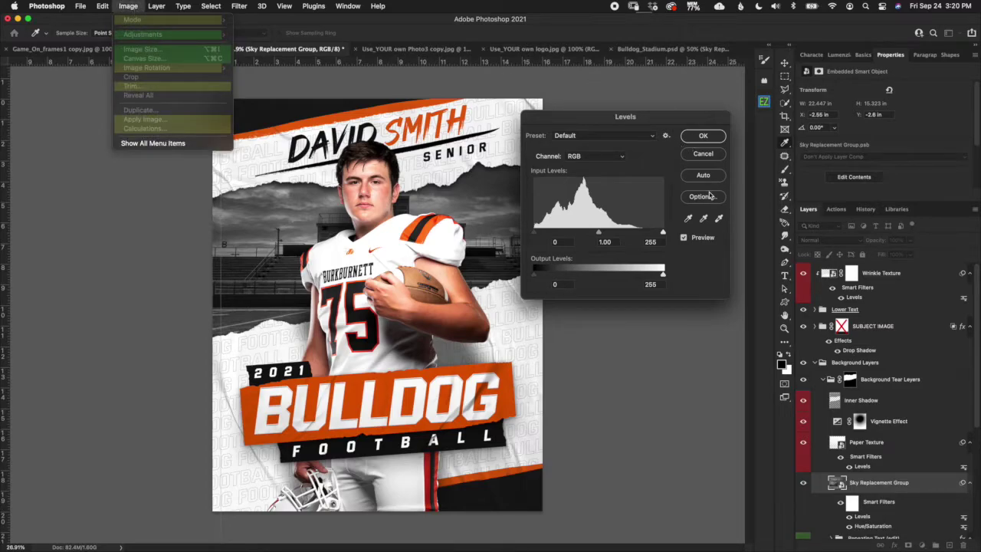
pyautogui.moveTo(681, 124); pyautogui.dragTo(679, 123)
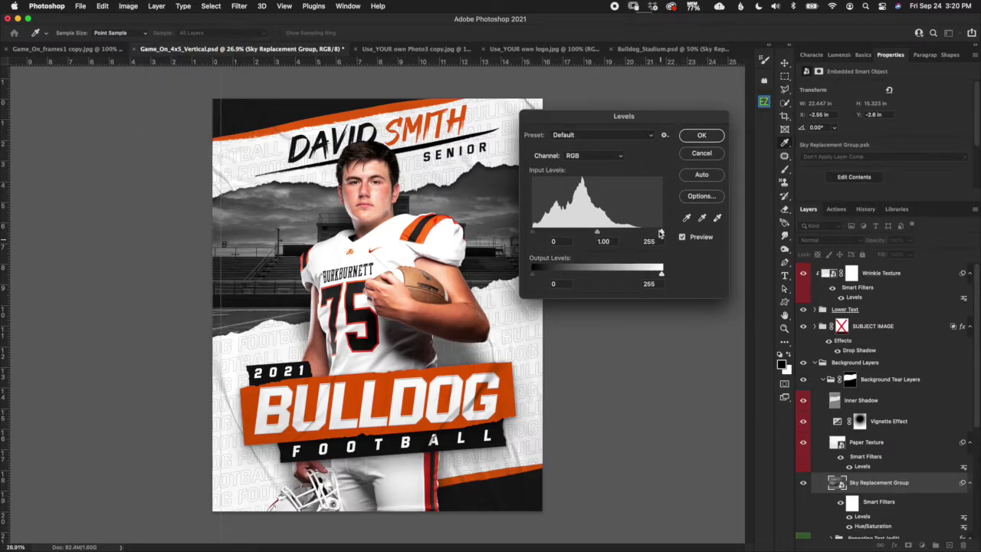
# Set the Levels inputs to 16, 0.83 and 167 and apply the contrast boost.
pyautogui.moveTo(662, 232); pyautogui.dragTo(660, 233)
pyautogui.click(552, 242)
pyautogui.moveTo(662, 232); pyautogui.dragTo(611, 232)
pyautogui.moveTo(534, 232); pyautogui.dragTo(618, 231)
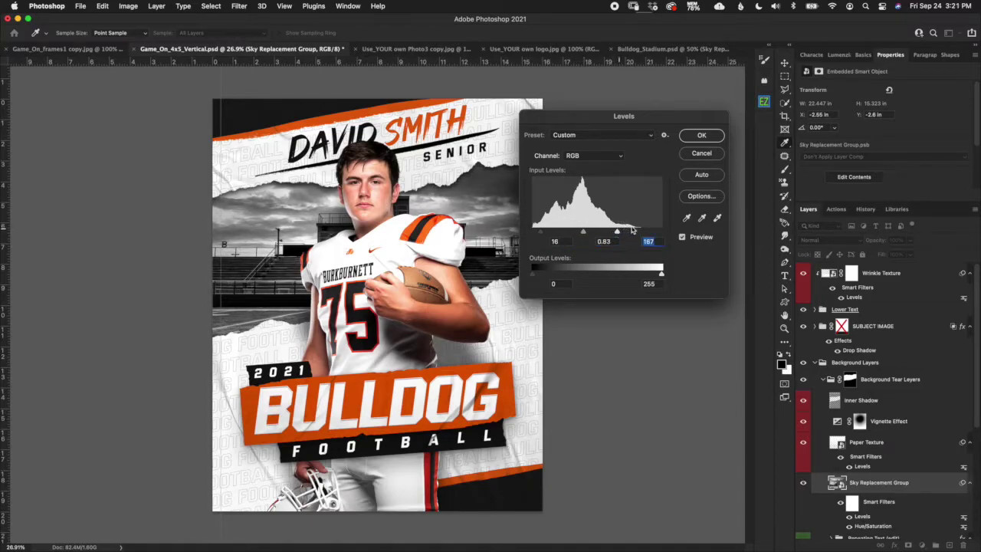
pyautogui.click(711, 136)
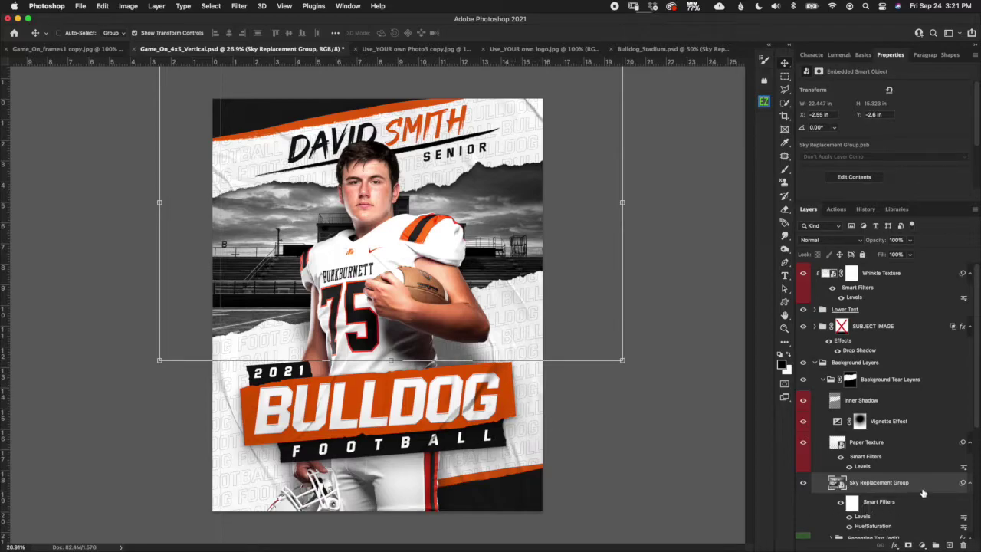
# Delete the Sky Replacement Group and place Double Bs.png from Finder onto the poster.
pyautogui.press('Delete')
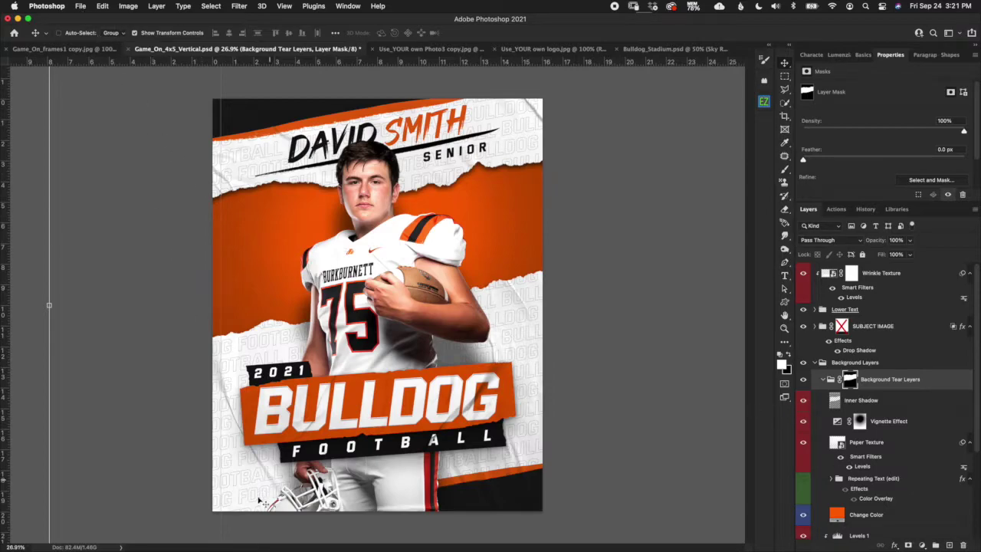
pyautogui.click(247, 540)
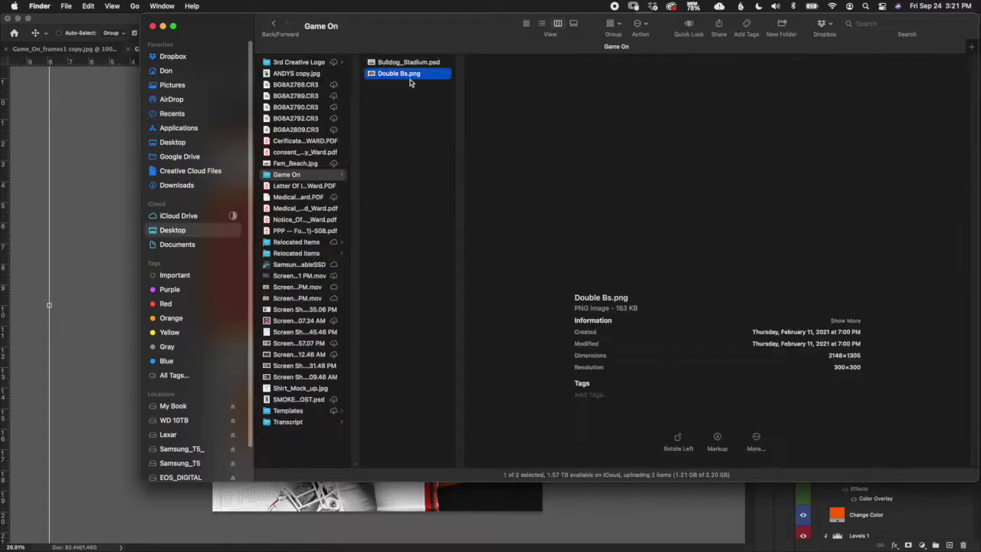
pyautogui.moveTo(397, 74); pyautogui.dragTo(354, 504)
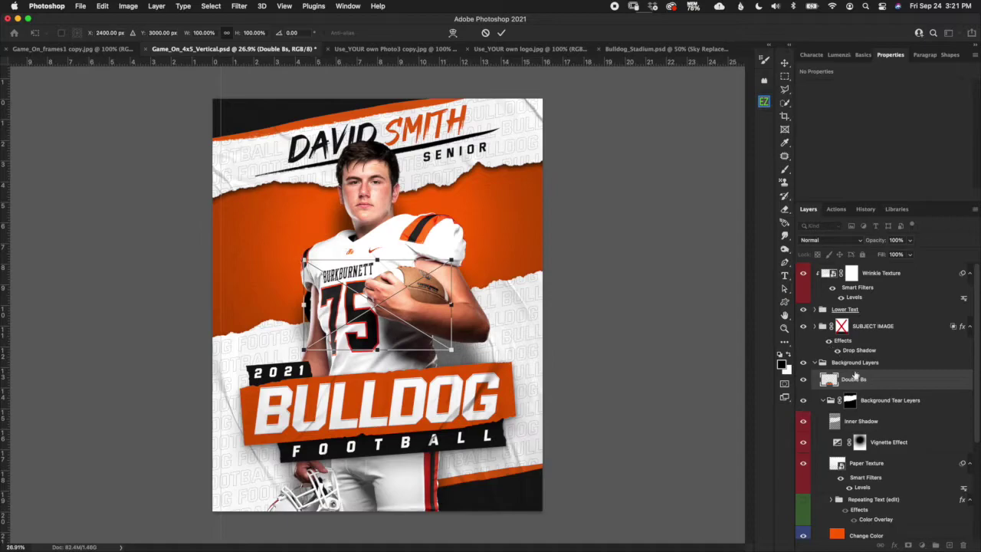
pyautogui.click(501, 33)
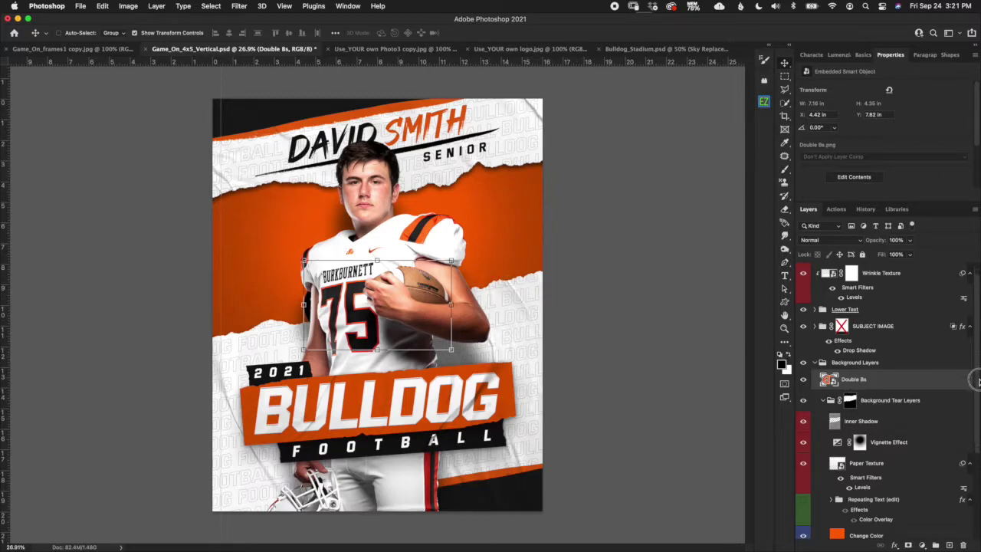
# Move the Double Bs layer down below Repeating Text, just above Change Color.
pyautogui.scroll(-2, 973, 387)
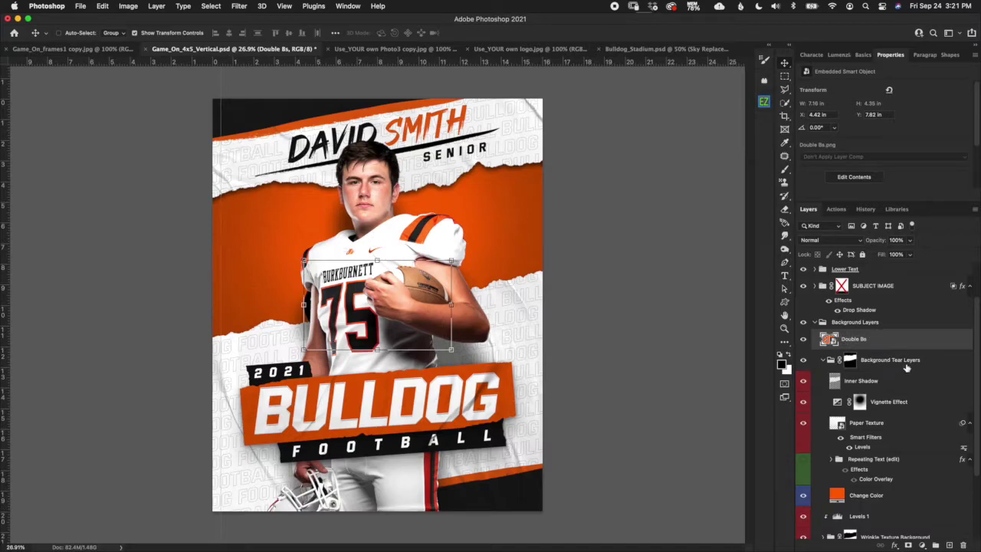
pyautogui.moveTo(905, 344); pyautogui.dragTo(907, 489)
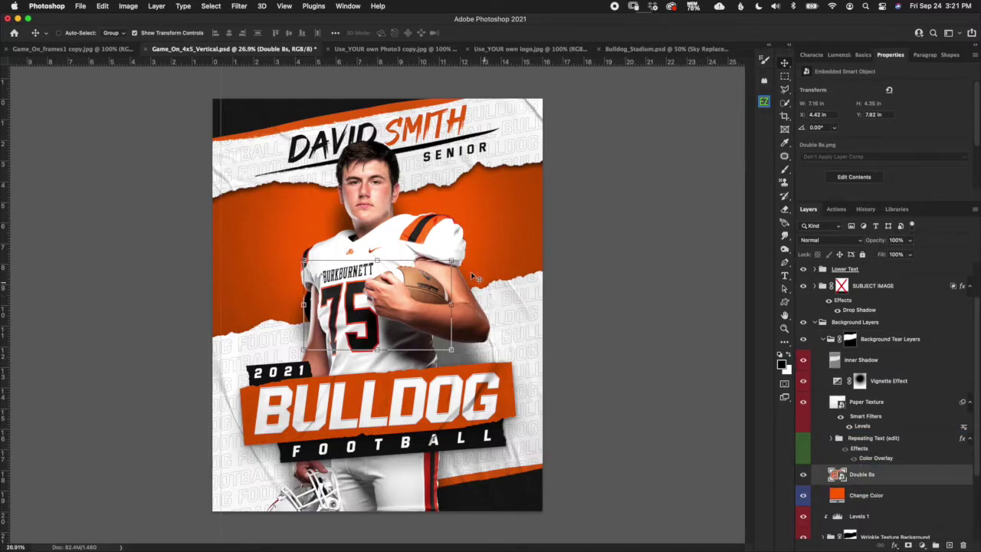
pyautogui.press('super+t')
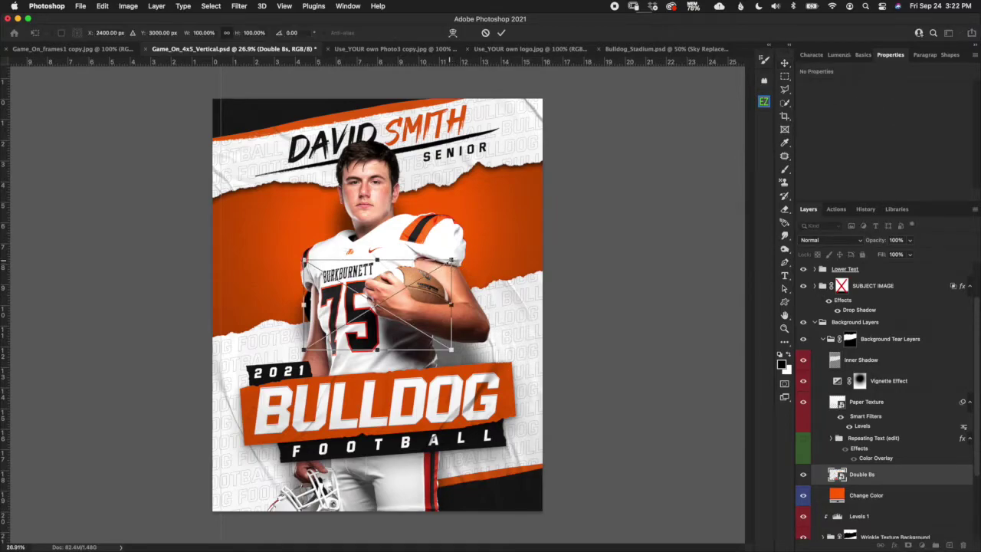
# Scale the Double Bs logo up to about 18.23 × 11.08 in and nudge it slightly down.
pyautogui.moveTo(451, 259); pyautogui.dragTo(565, 192)
pyautogui.moveTo(242, 158); pyautogui.dragTo(176, 115)
pyautogui.moveTo(456, 192); pyautogui.dragTo(459, 214)
pyautogui.click(501, 33)
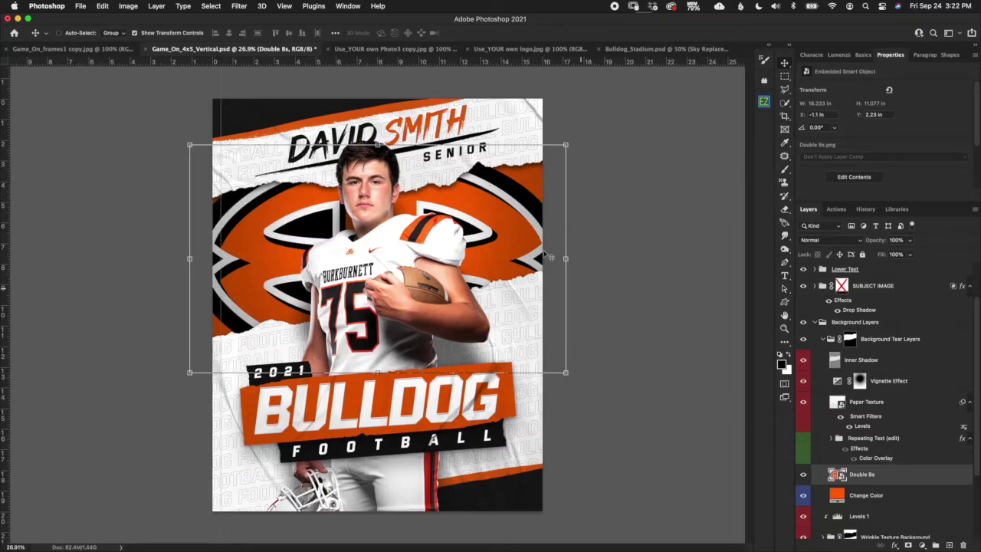
# Fit the whole poster on screen with View > Fit on Screen.
pyautogui.scroll(8, 511, 204)
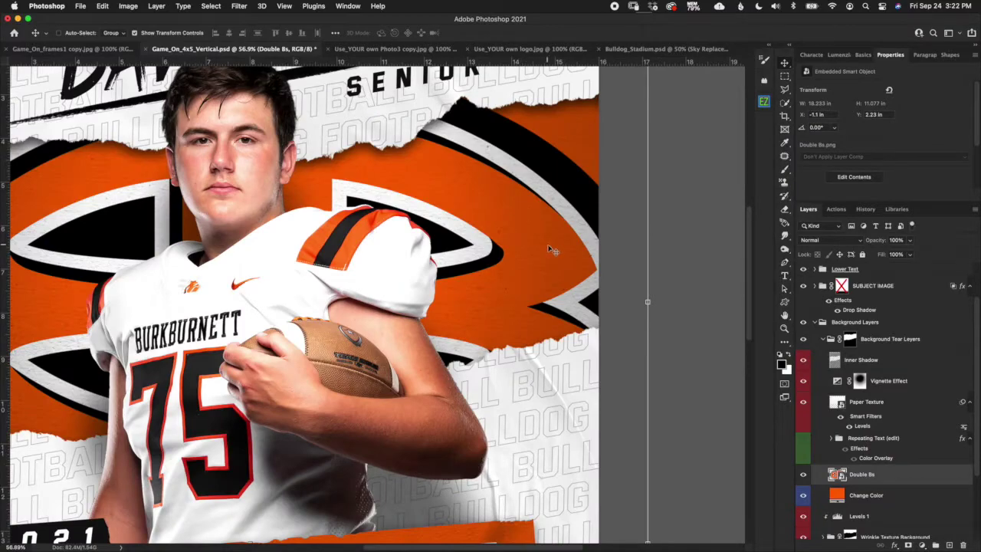
pyautogui.scroll(1, 521, 211)
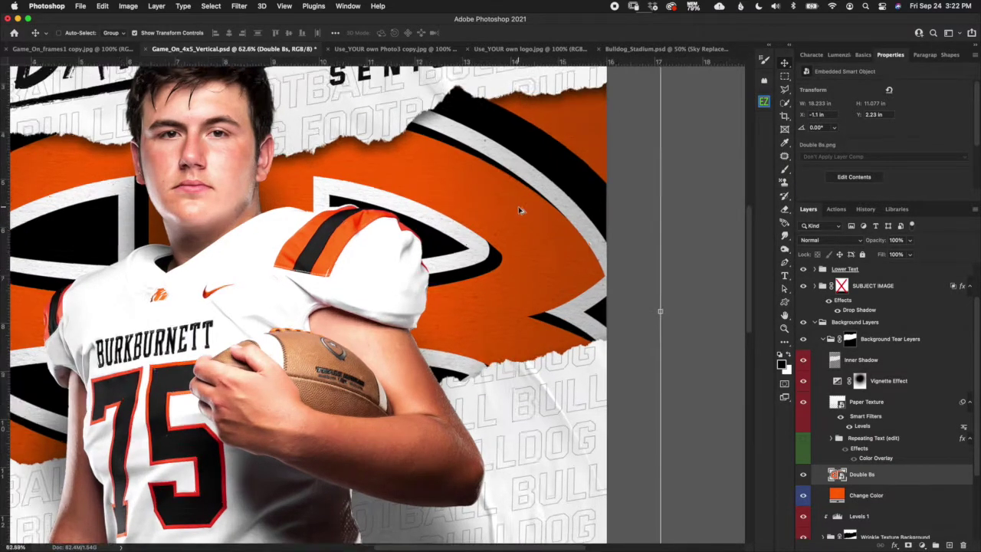
pyautogui.scroll(7, 519, 220)
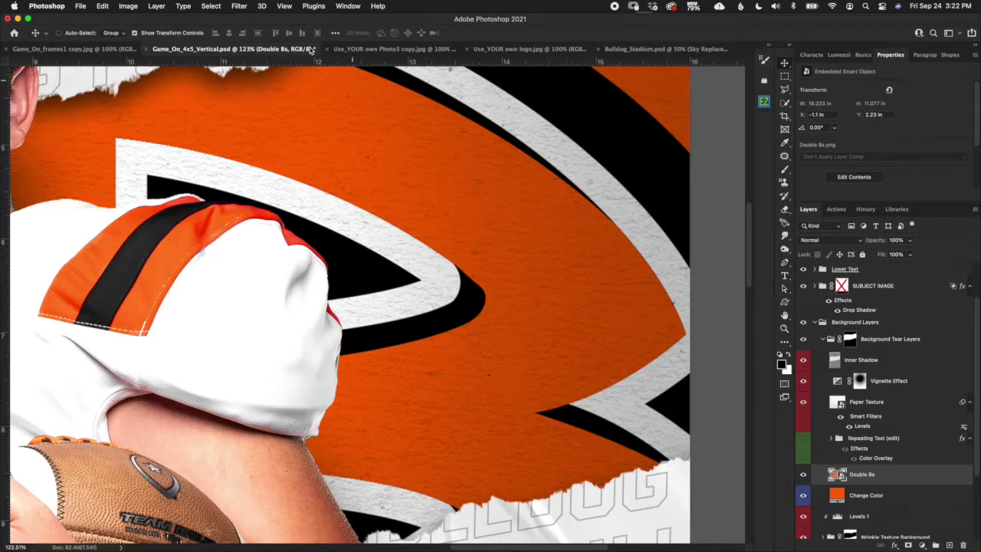
pyautogui.click(283, 6)
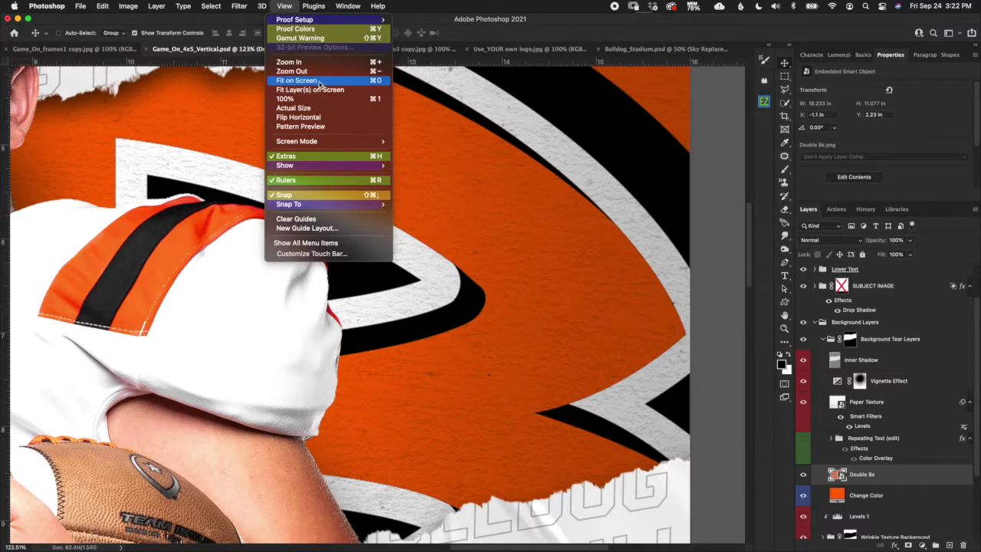
pyautogui.click(322, 81)
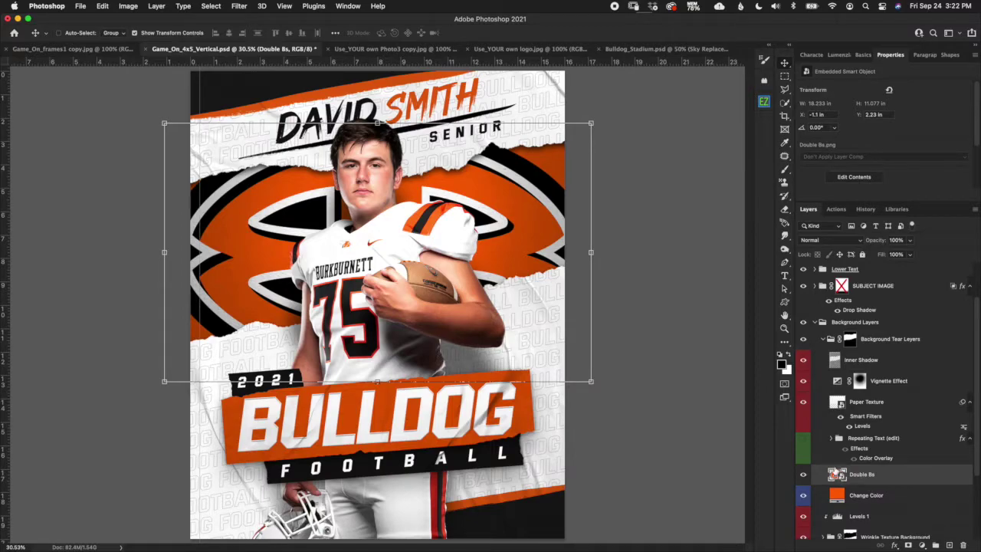
# Shrink the logo to a 1.64 × 0.993 in emblem at the left and put it in new Group 1.
pyautogui.press('super+t')
pyautogui.moveTo(590, 381); pyautogui.dragTo(239, 215)
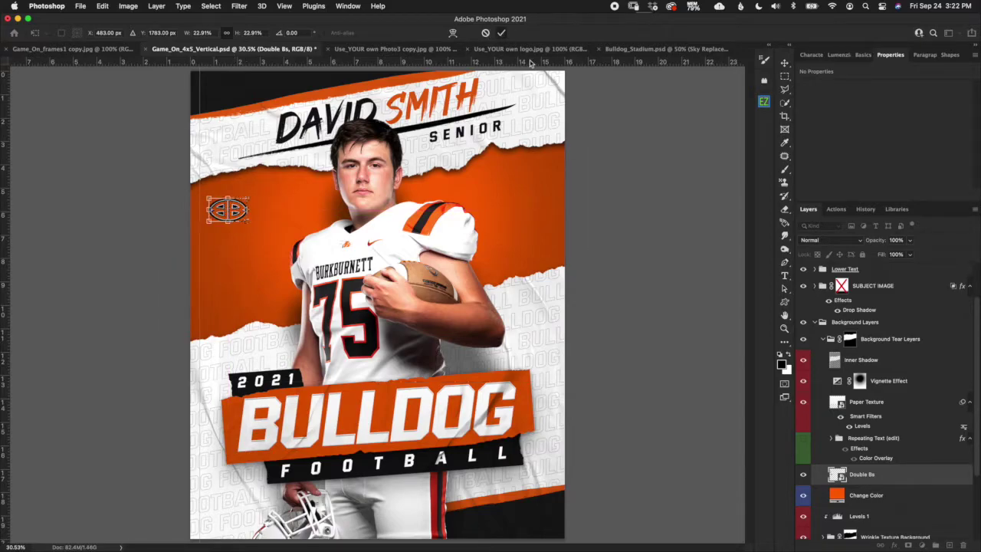
pyautogui.press('Return')
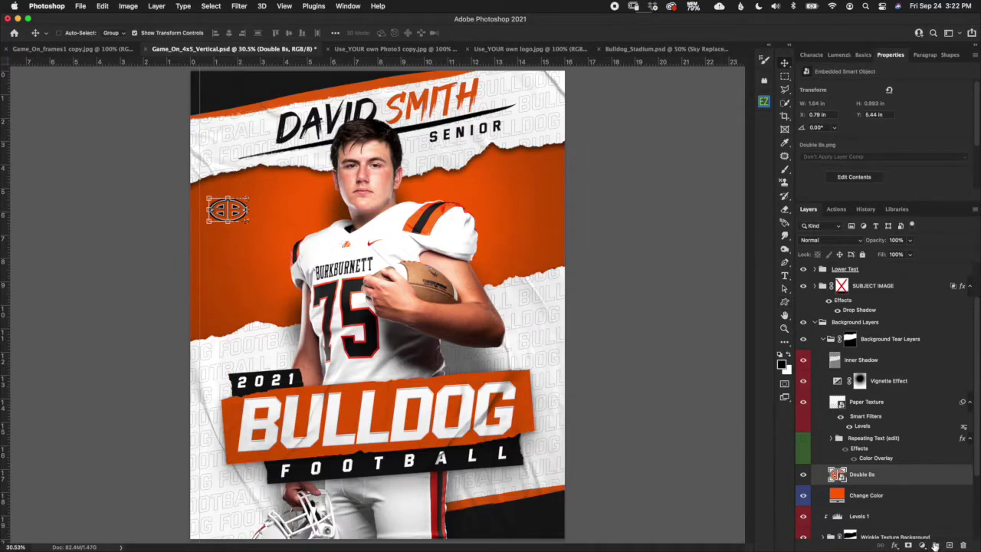
pyautogui.click(936, 546)
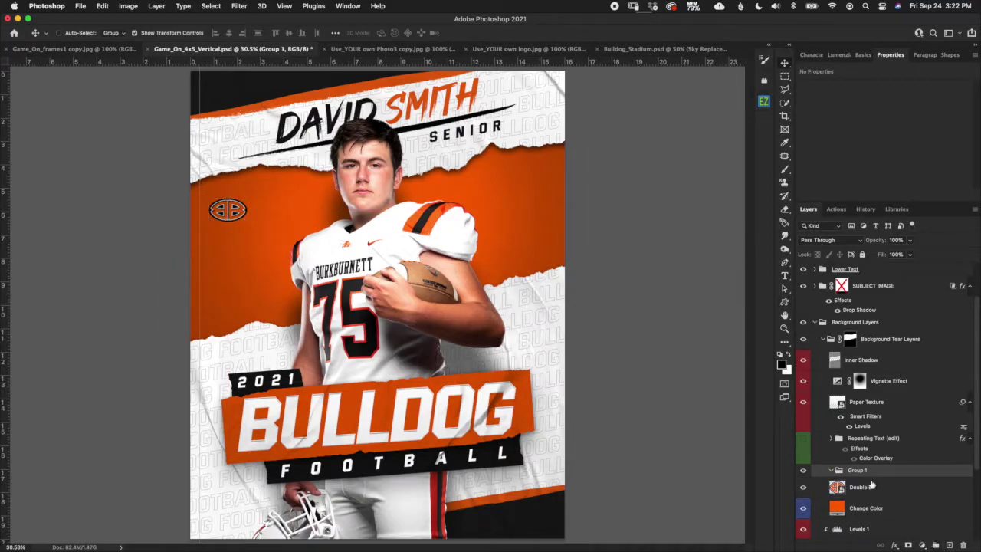
pyautogui.moveTo(861, 489); pyautogui.dragTo(867, 470)
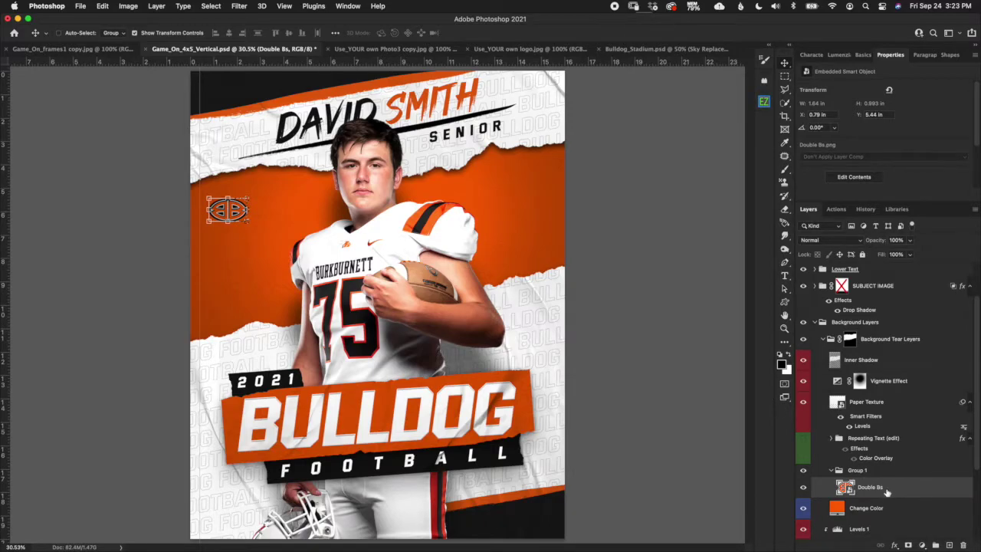
# Duplicate the Double Bs layer and slide the copy to the right of the first logo.
pyautogui.rightClick(891, 491)
pyautogui.press('Escape')
pyautogui.moveTo(901, 495); pyautogui.dragTo(903, 499)
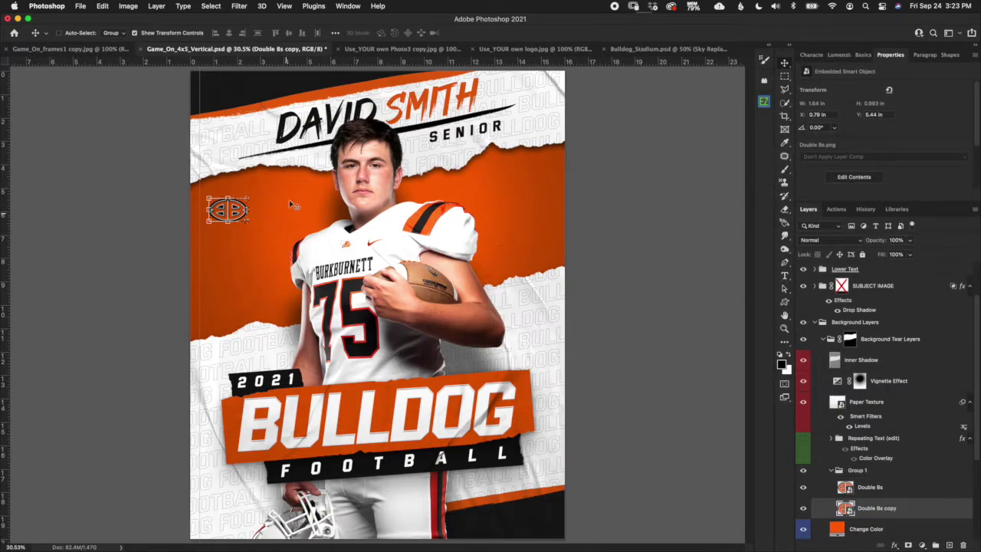
pyautogui.press('super+t')
pyautogui.moveTo(228, 208); pyautogui.dragTo(276, 205)
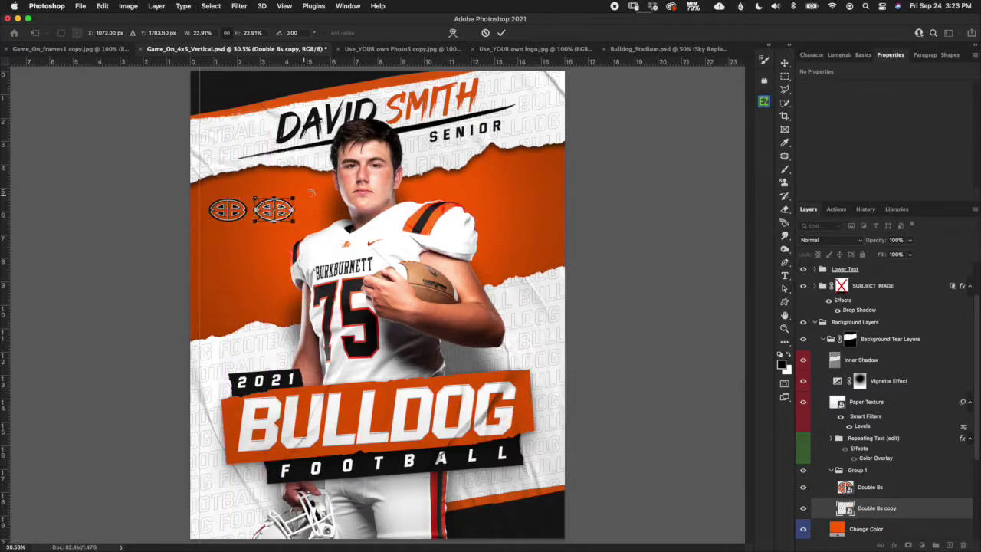
pyautogui.click(501, 33)
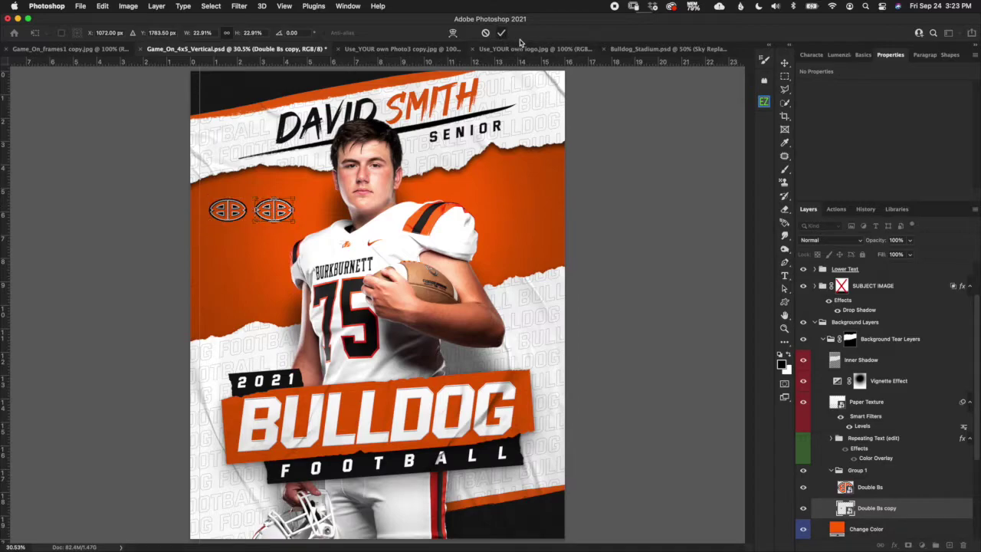
# Duplicate both logos and shift the new pair further right to extend the row.
pyautogui.keyDown('shift'); pyautogui.click(914, 491); pyautogui.keyUp('shift')
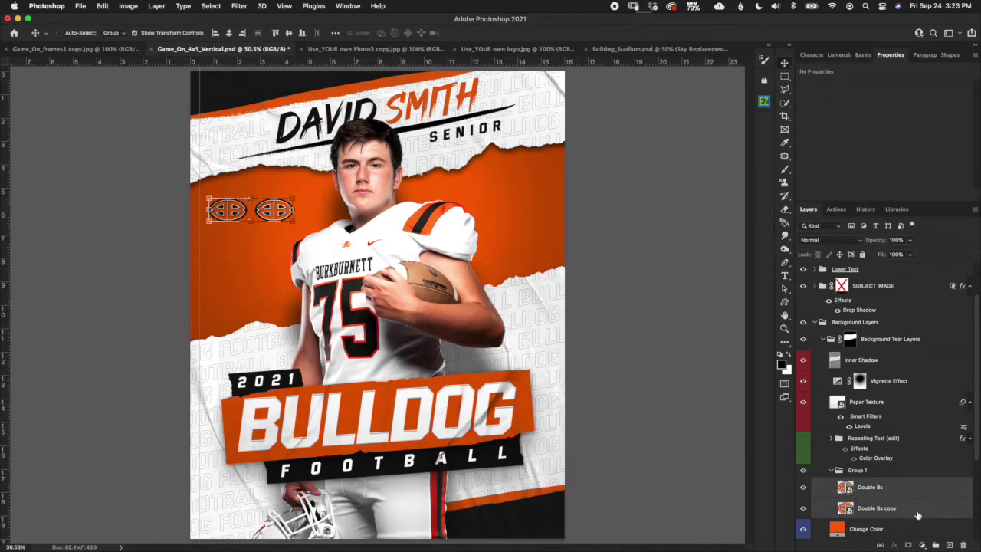
pyautogui.moveTo(917, 514); pyautogui.dragTo(917, 516)
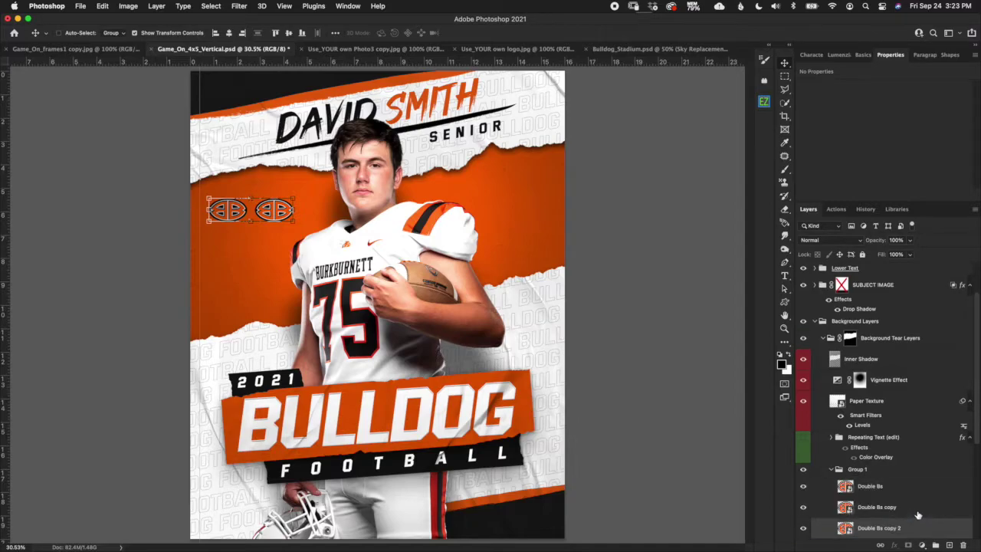
pyautogui.moveTo(975, 426); pyautogui.dragTo(976, 447)
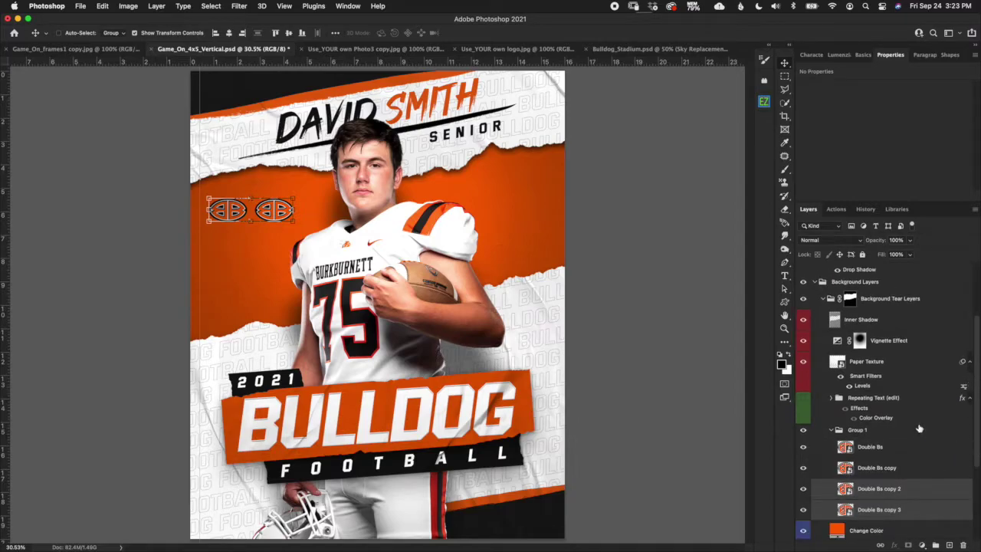
pyautogui.click(294, 199)
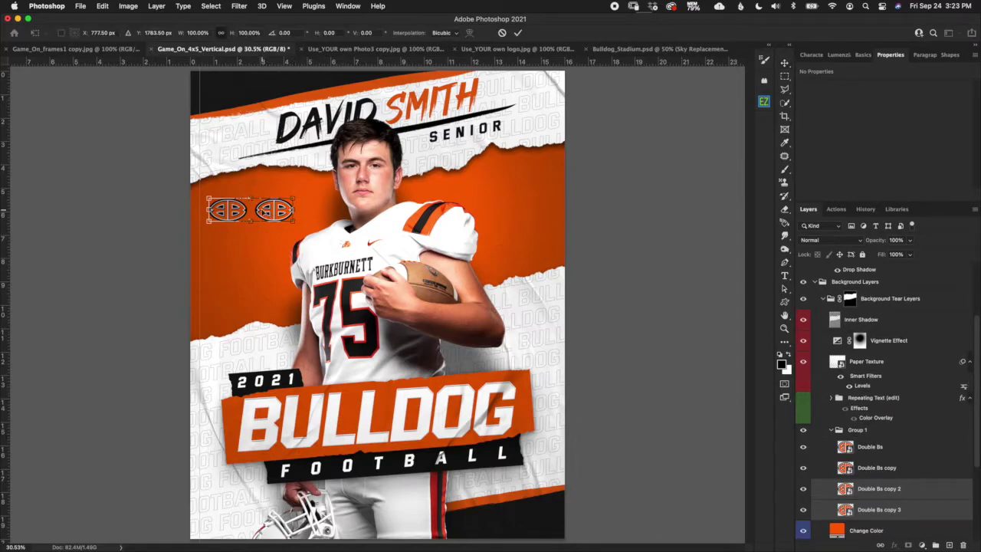
pyautogui.moveTo(276, 201); pyautogui.dragTo(353, 205)
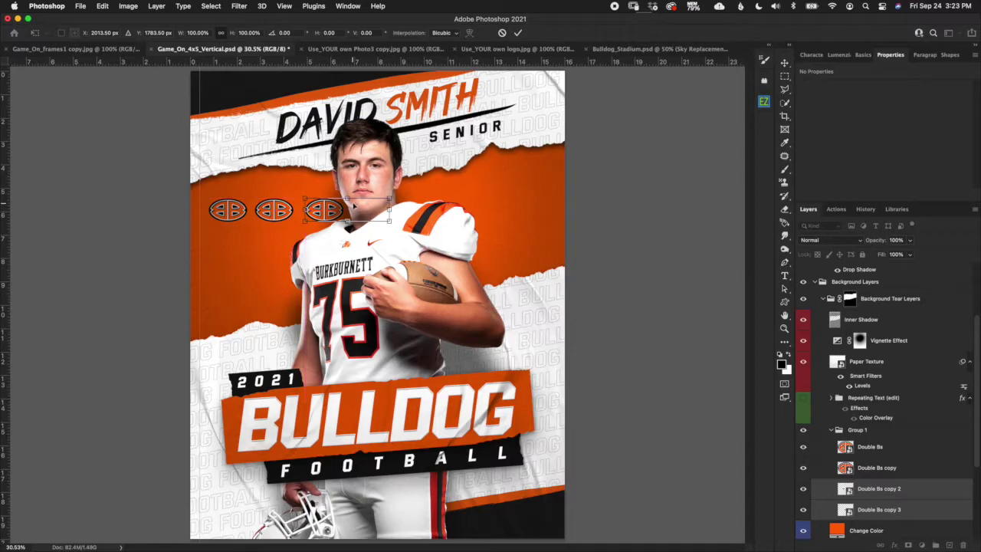
pyautogui.click(519, 33)
# Duplicate all the logo layers and move the copies down into a second row.
pyautogui.click(903, 452)
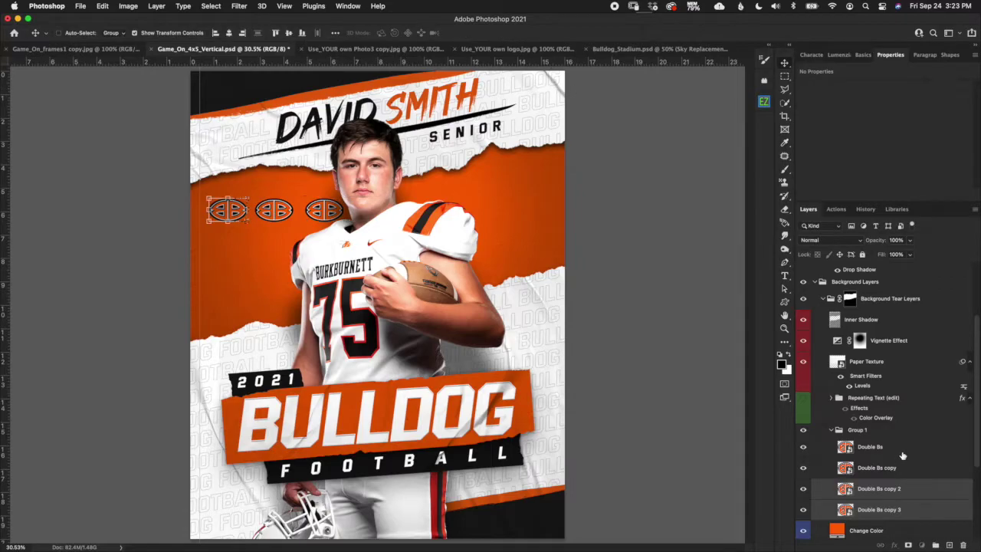
pyautogui.keyDown('shift'); pyautogui.click(906, 509); pyautogui.keyUp('shift')
pyautogui.moveTo(912, 518); pyautogui.dragTo(913, 519)
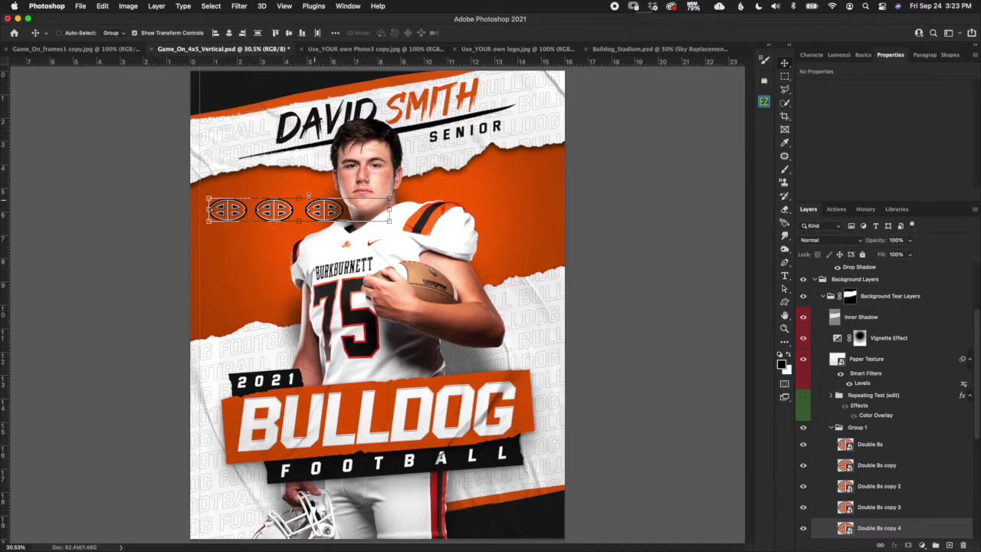
pyautogui.press('super+t')
pyautogui.moveTo(318, 213); pyautogui.dragTo(322, 254)
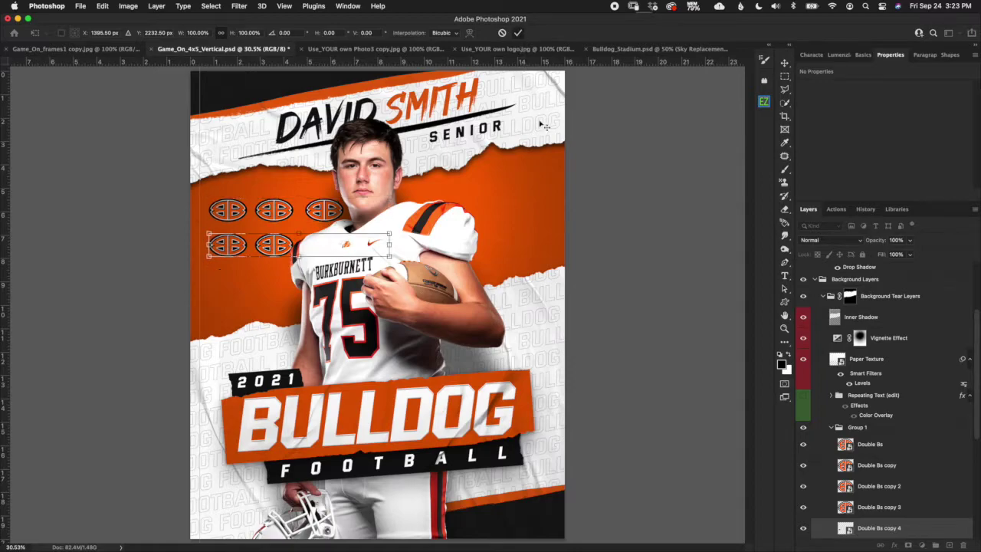
pyautogui.click(518, 33)
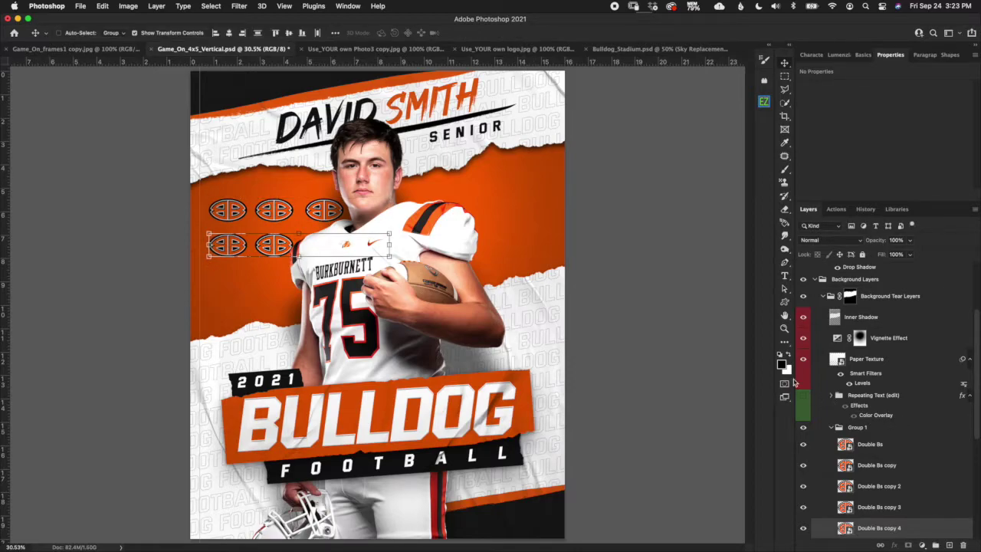
pyautogui.click(879, 431)
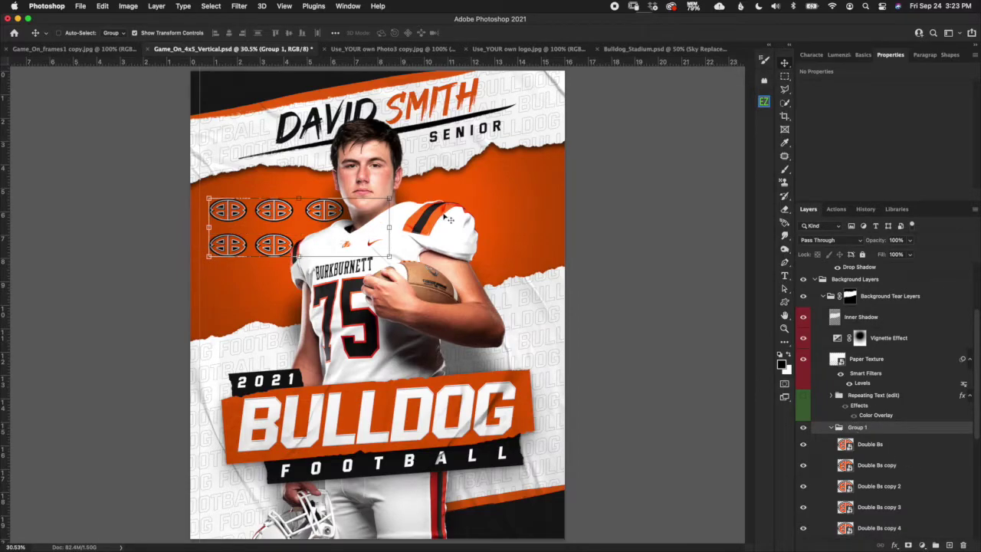
# Scale the Group 1 logo rows to 185% and rotate them roughly -7°.
pyautogui.press('super+t')
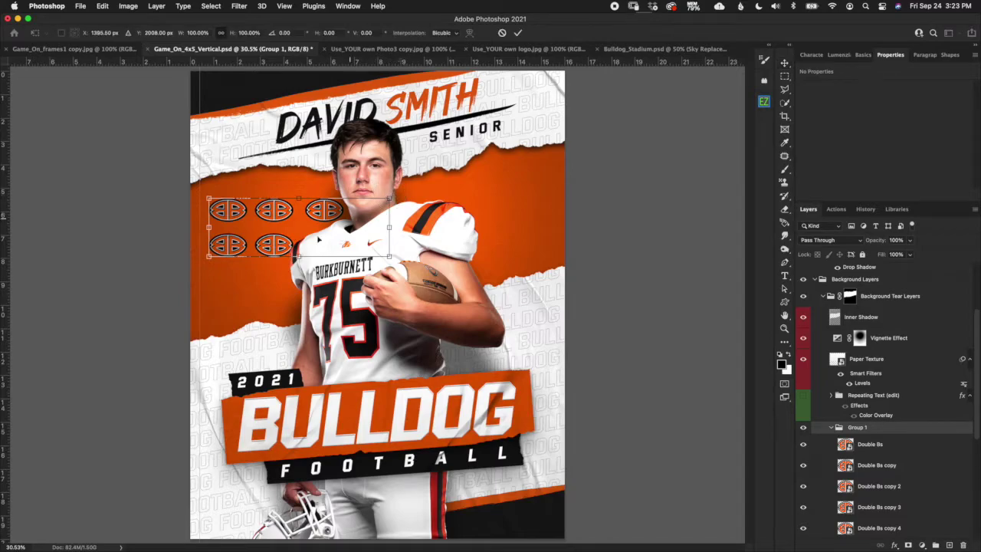
pyautogui.moveTo(389, 198); pyautogui.dragTo(590, 174)
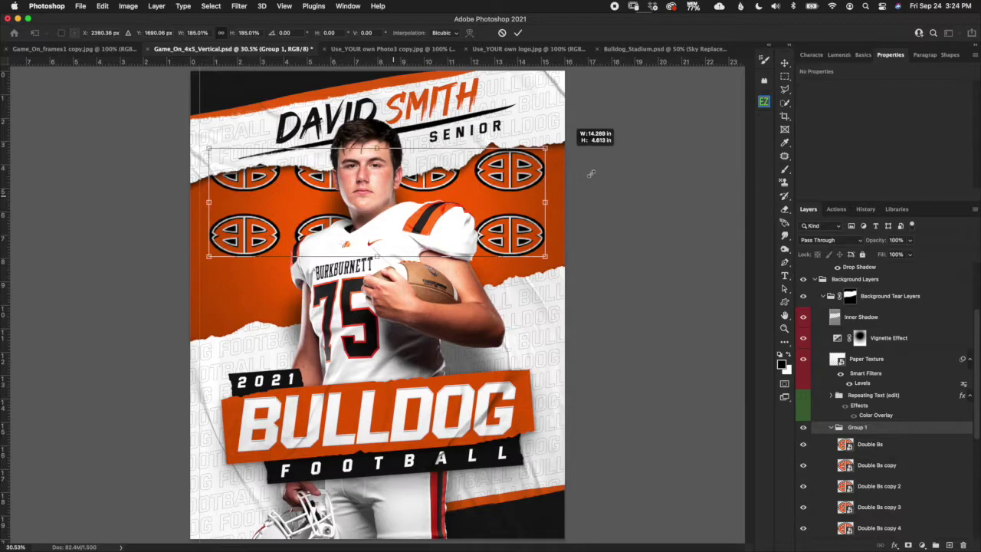
pyautogui.moveTo(567, 125); pyautogui.dragTo(576, 89)
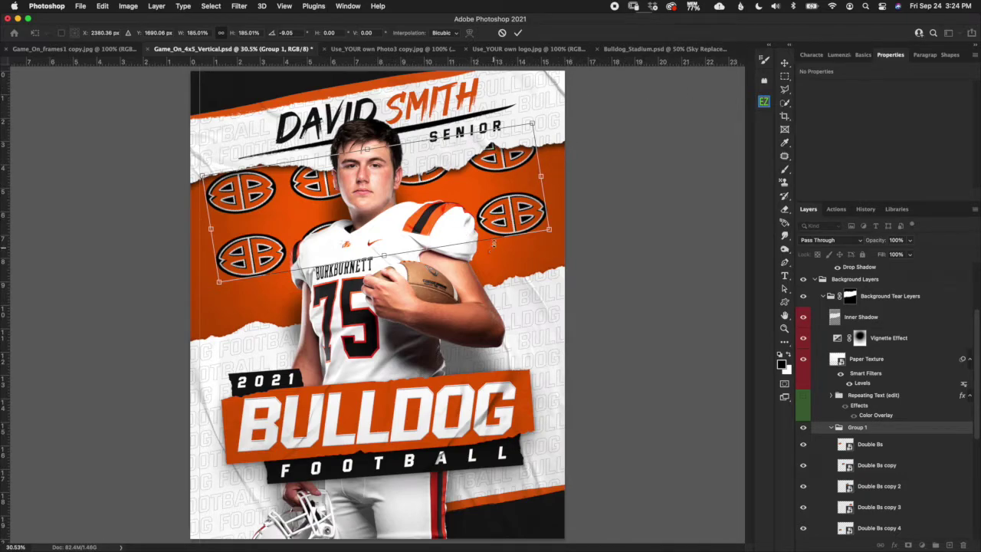
# Browse the Photo3, logo, Bulldog_Stadium and Game_On_frames1 documents, then return to Game_On_4x5_Vertical.psd.
pyautogui.click(404, 48)
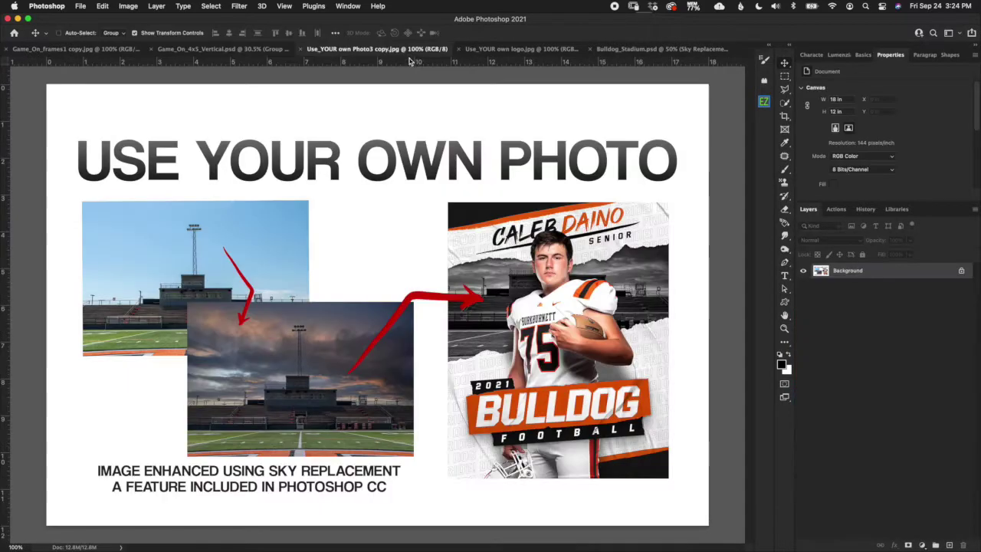
pyautogui.click(517, 49)
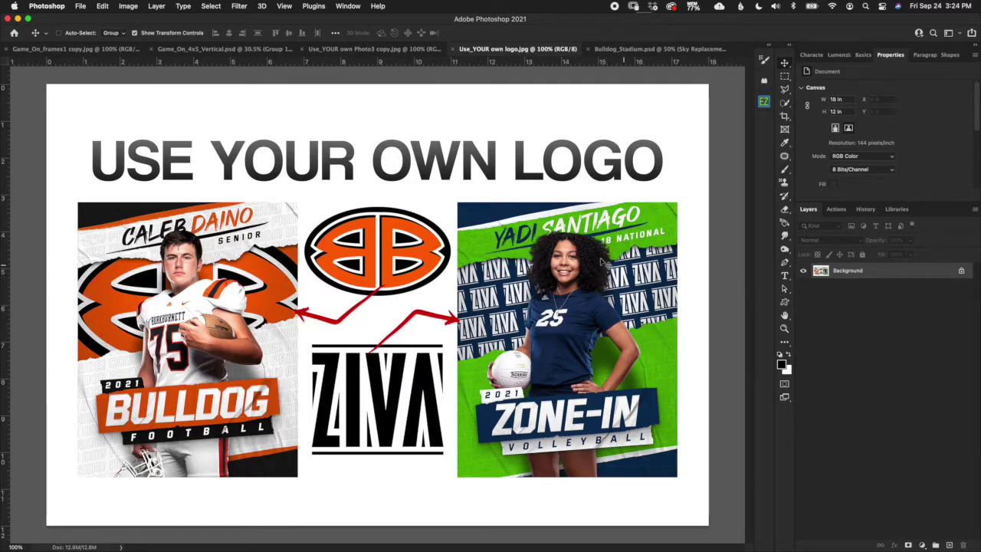
pyautogui.click(622, 50)
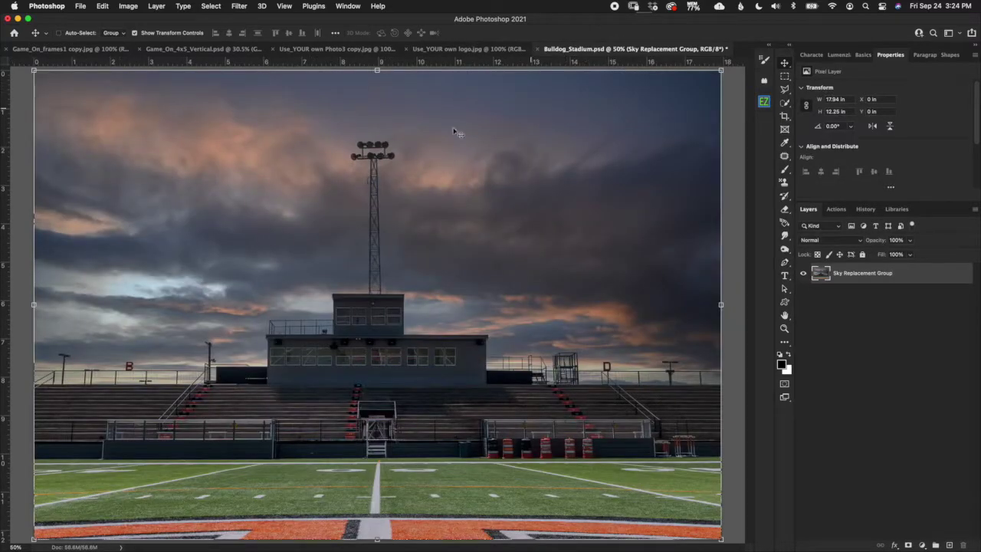
pyautogui.click(108, 50)
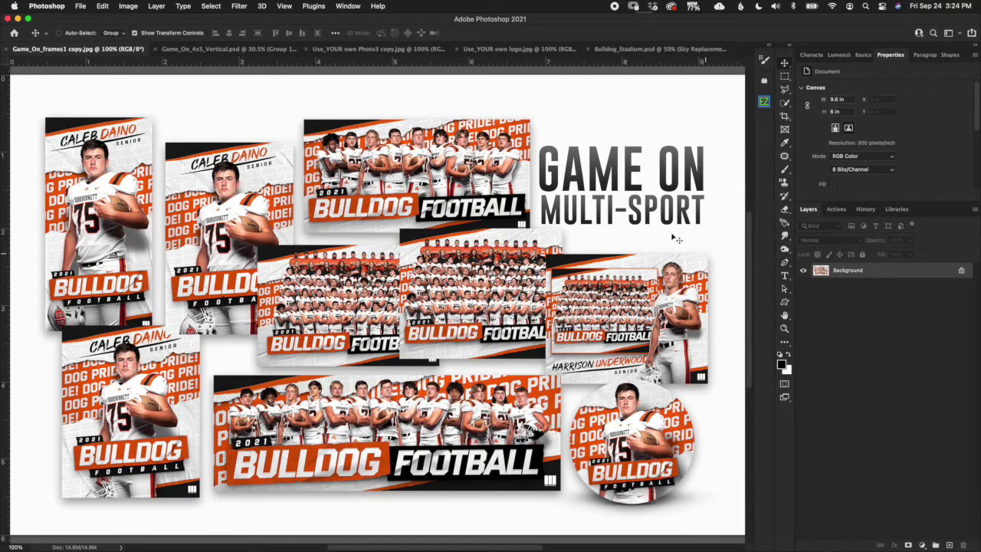
pyautogui.click(247, 50)
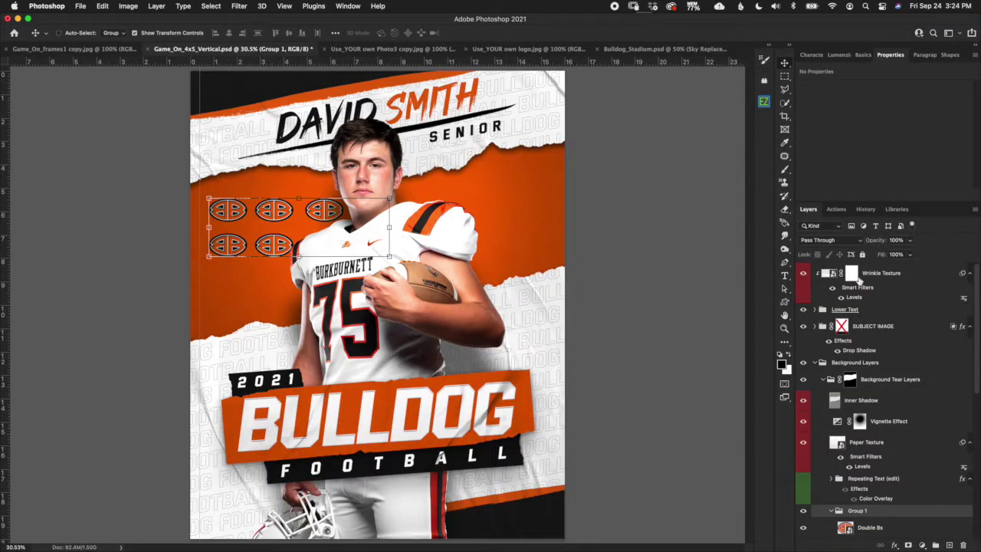
# Collapse the background groups and inspect SUBJECT IMAGE's drop shadow without changing it.
pyautogui.click(823, 379)
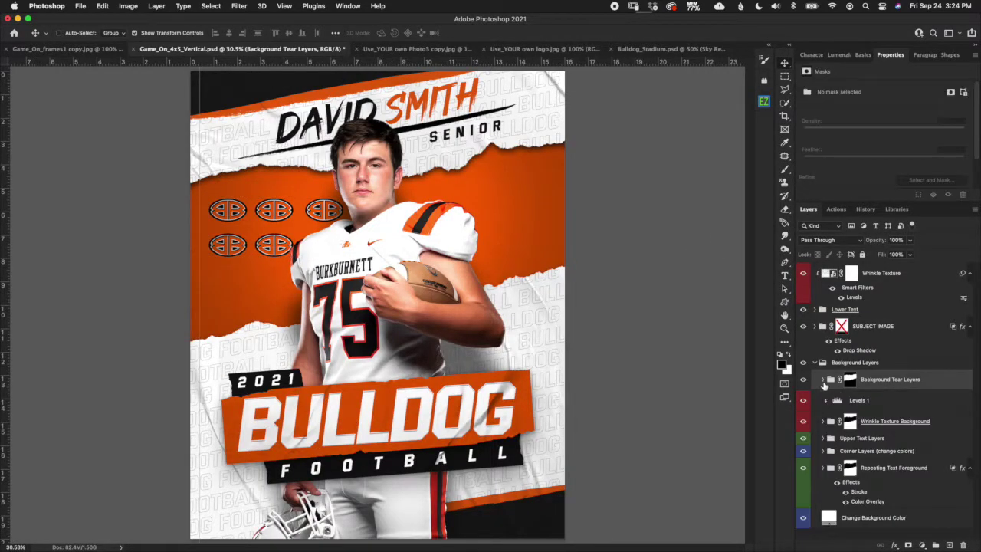
pyautogui.click(815, 363)
pyautogui.click(890, 326)
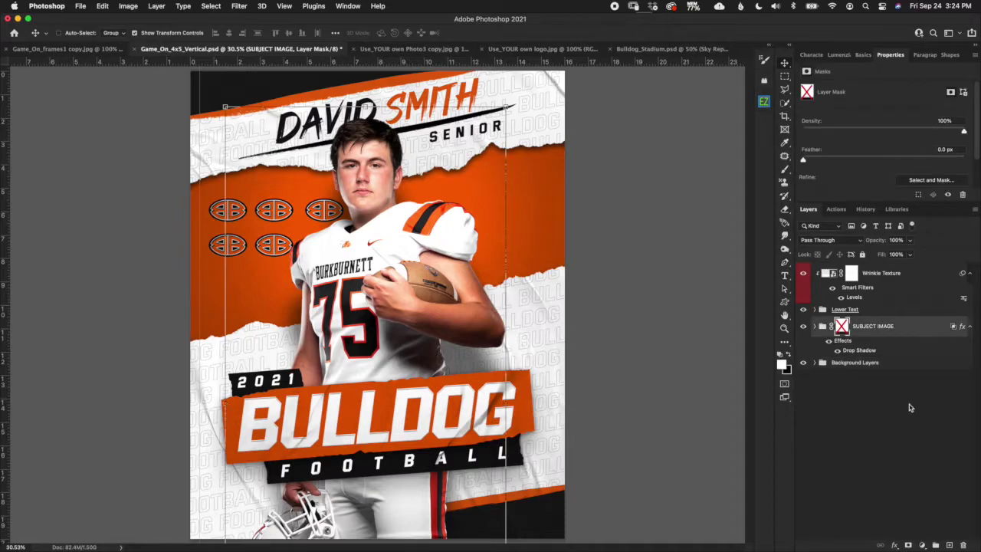
pyautogui.click(860, 364)
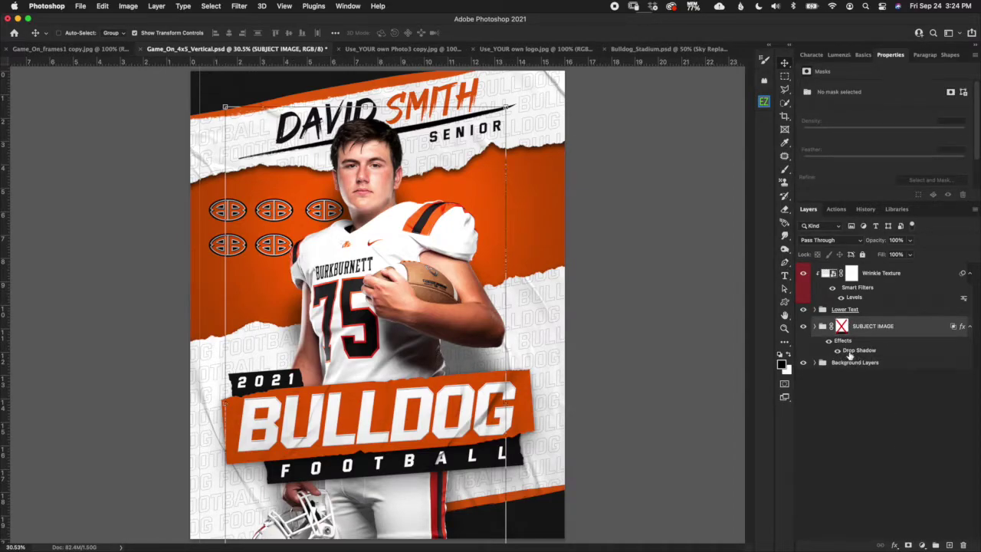
pyautogui.doubleClick(863, 353)
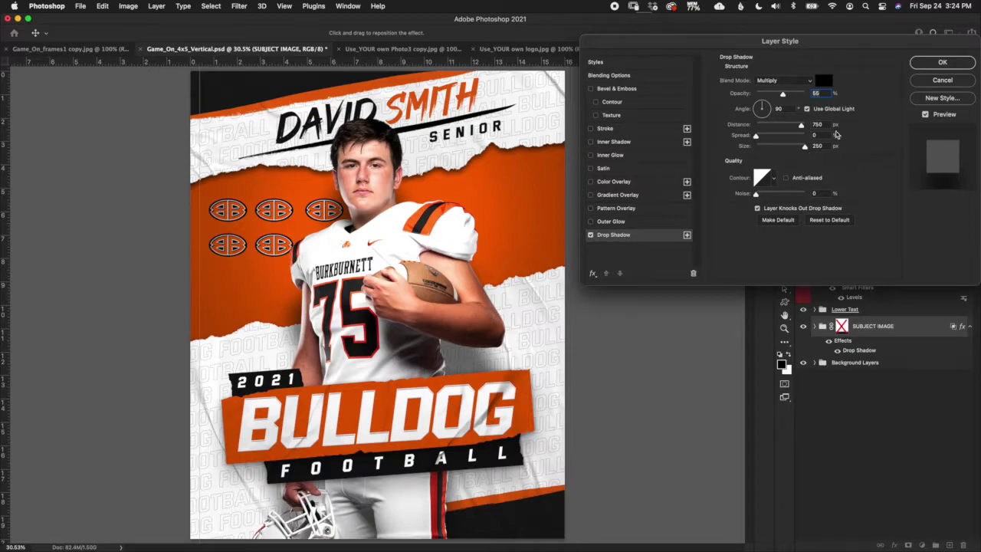
pyautogui.click(936, 80)
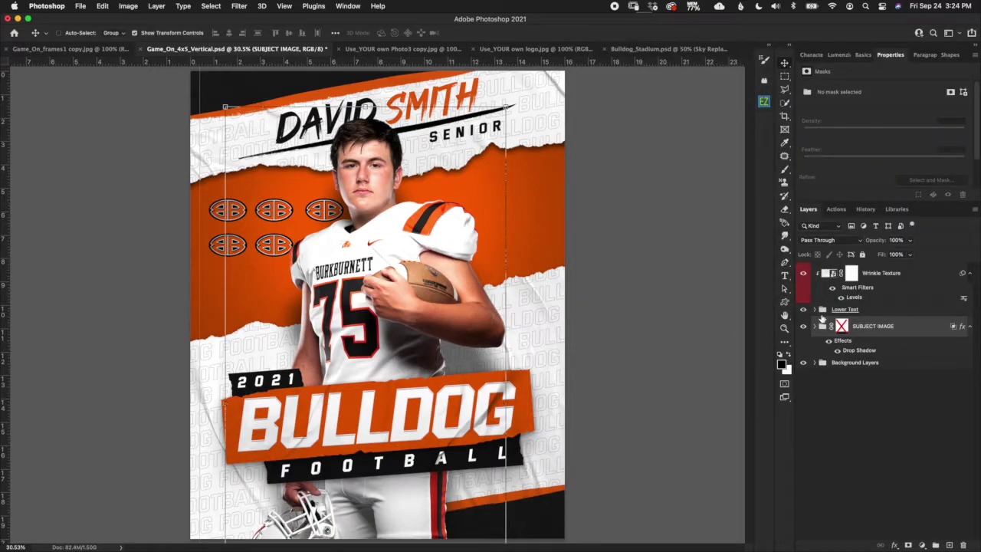
# Expand the SUBJECT IMAGE group and select the Sample Subject Image layer.
pyautogui.click(815, 326)
pyautogui.click(858, 370)
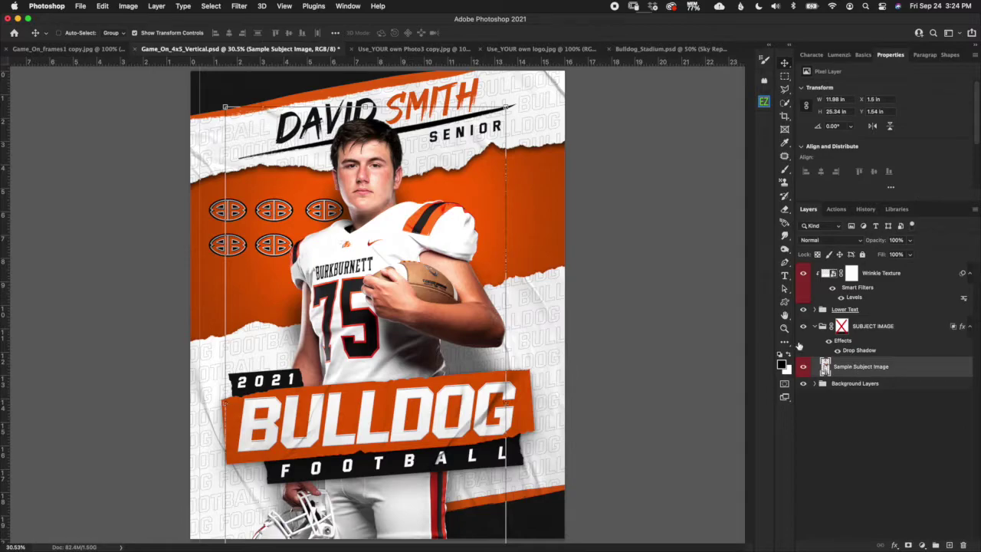
pyautogui.scroll(-3, 544, 363)
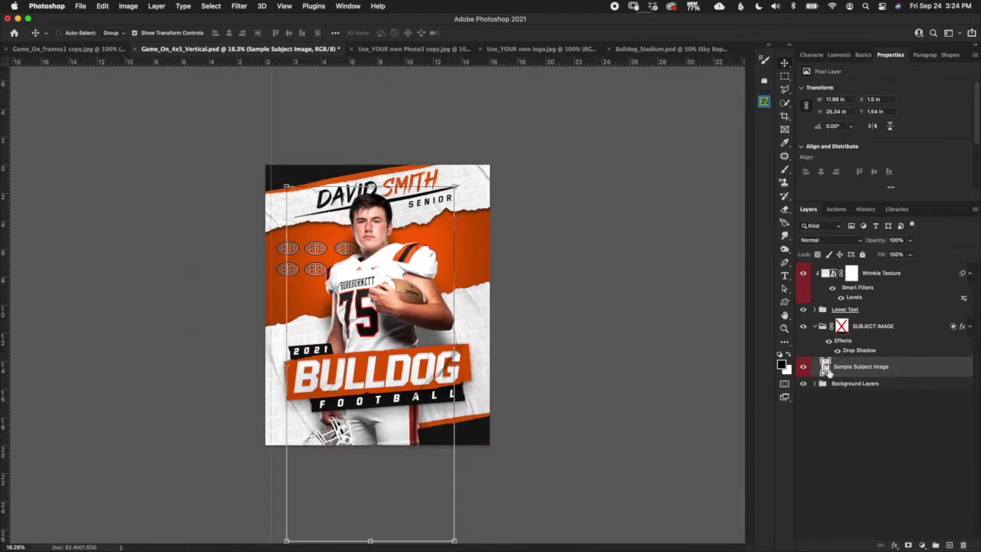
# Expand Background Layers and Background Tear Layers and turn on the GO DOGS! Repeating Text.
pyautogui.click(815, 383)
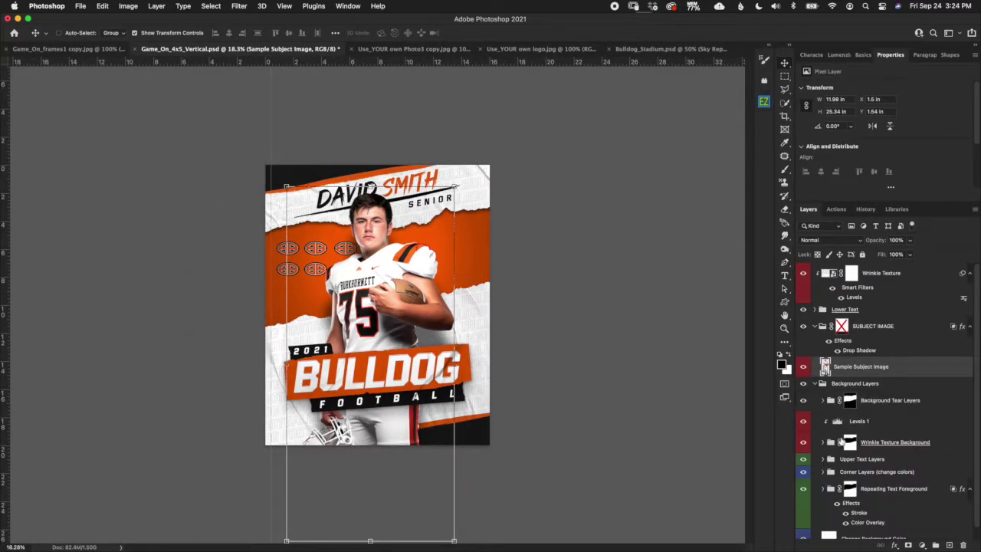
pyautogui.click(830, 442)
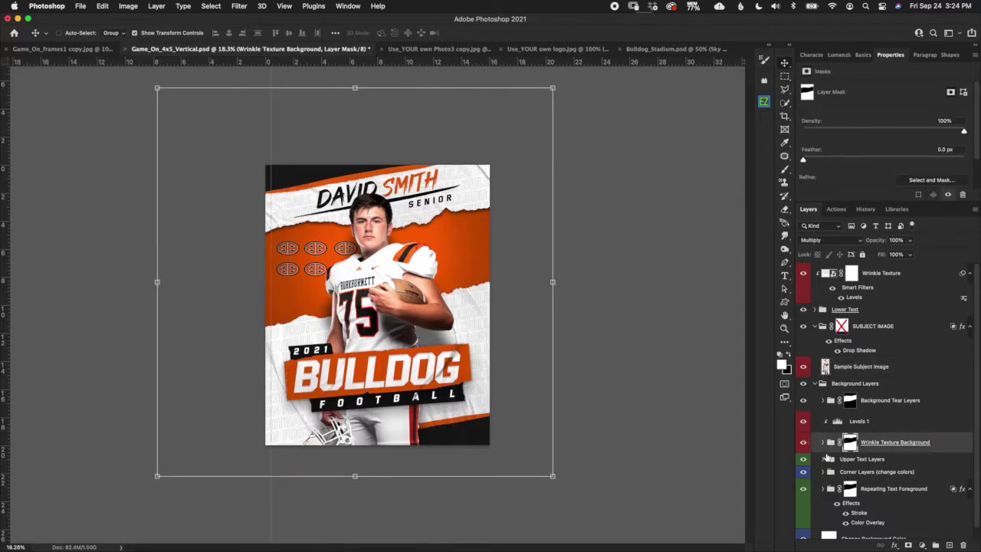
pyautogui.click(823, 444)
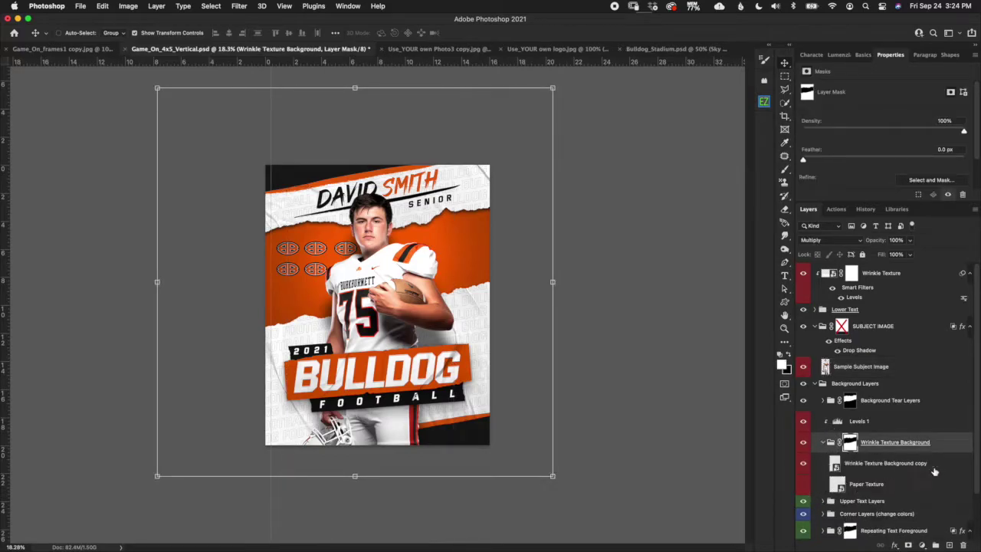
pyautogui.click(824, 443)
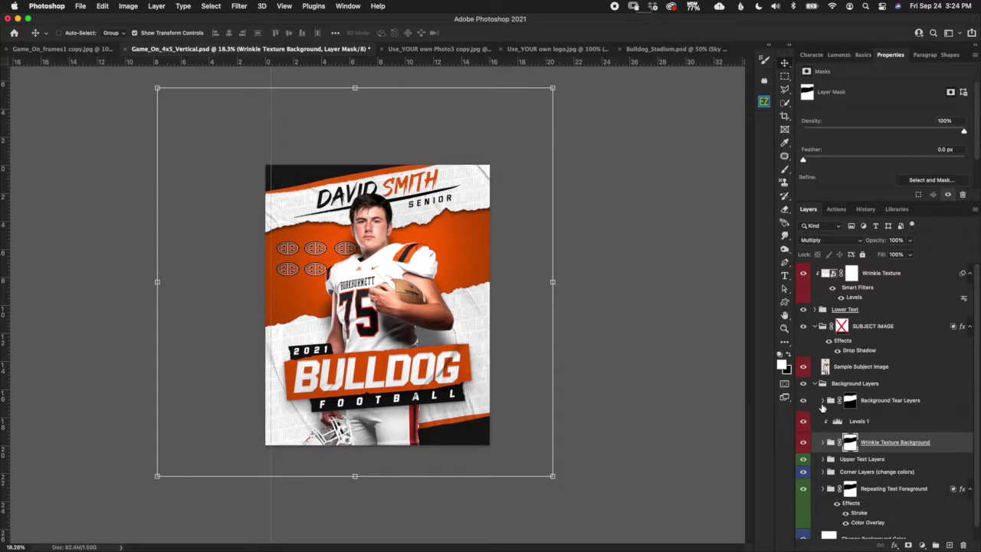
pyautogui.click(823, 403)
pyautogui.click(803, 498)
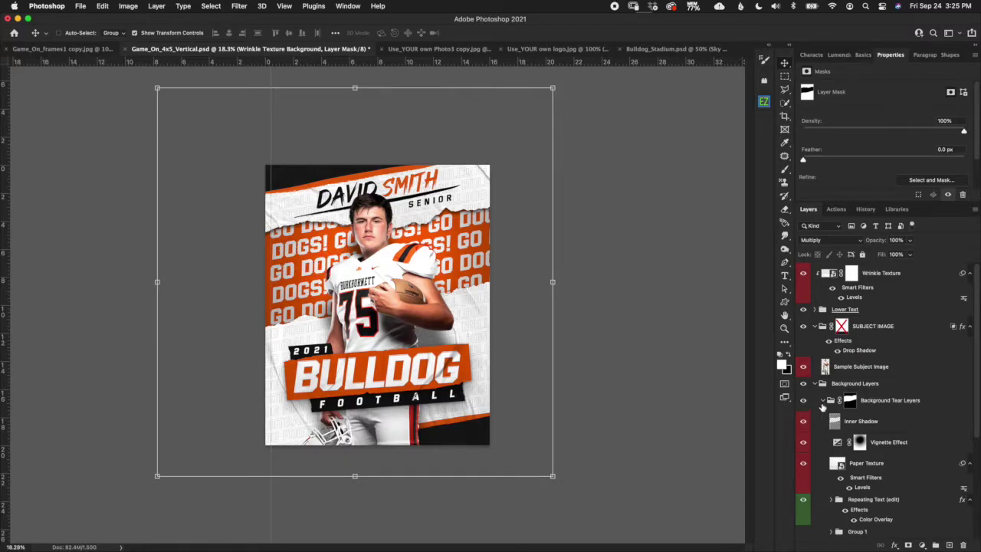
# Collapse the layer groups back up and select the Lower Text group.
pyautogui.click(823, 400)
pyautogui.click(815, 384)
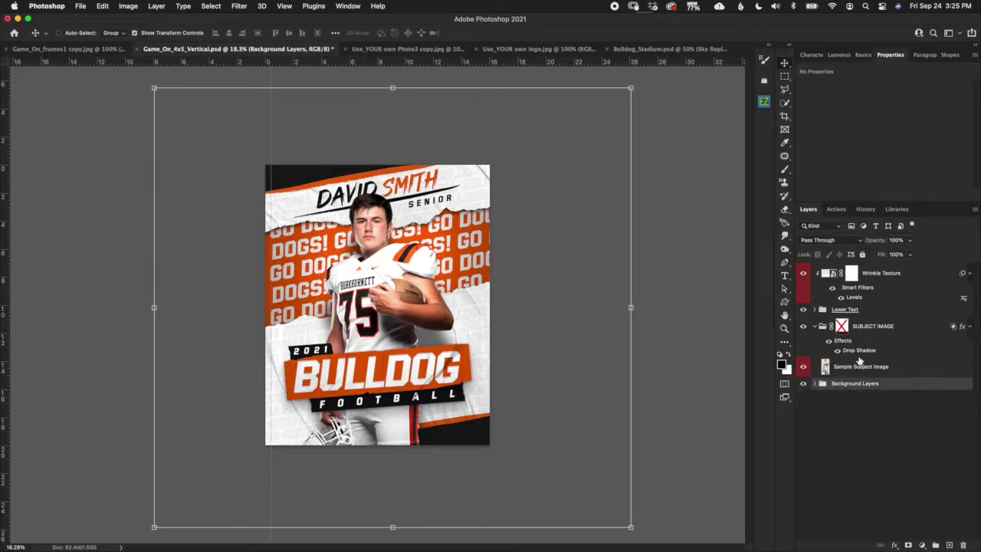
pyautogui.click(841, 325)
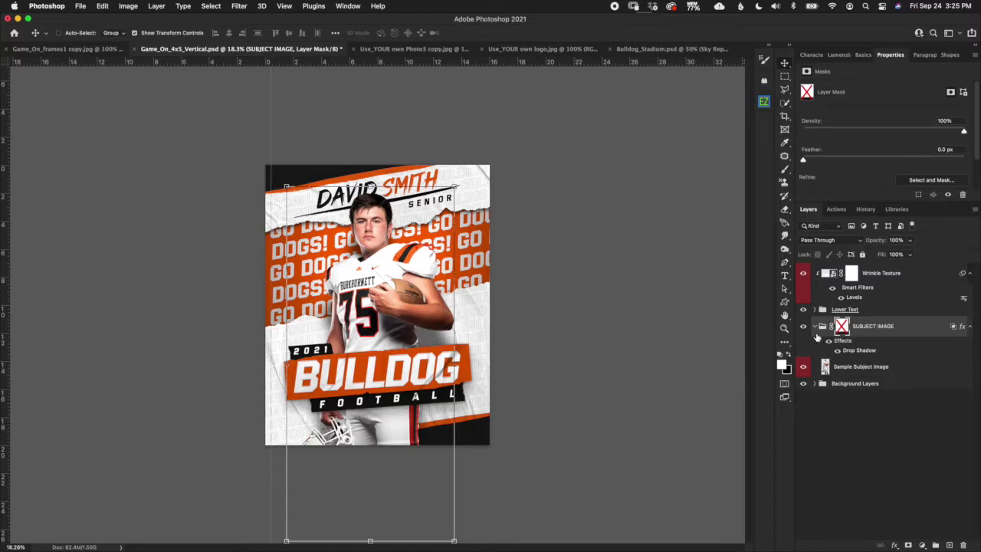
pyautogui.click(814, 327)
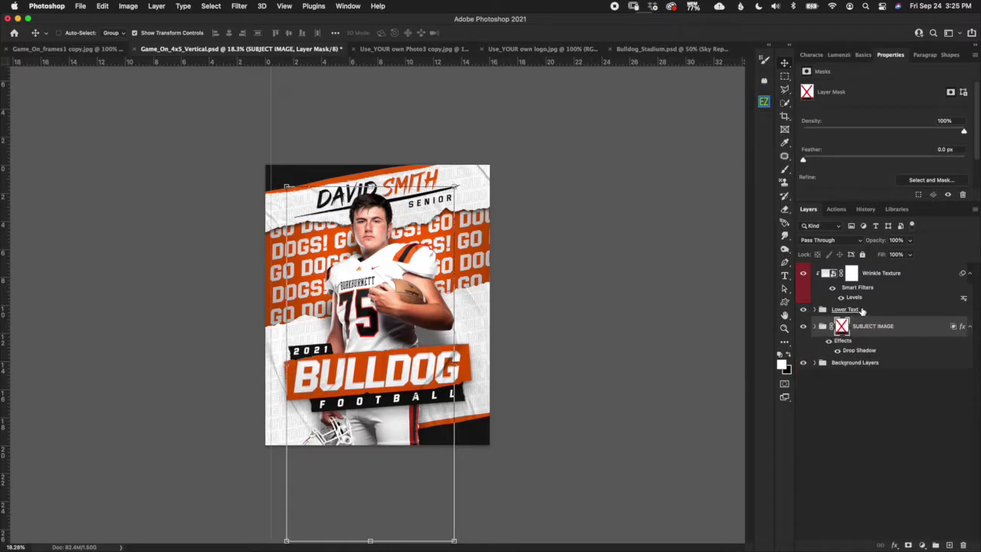
pyautogui.click(862, 311)
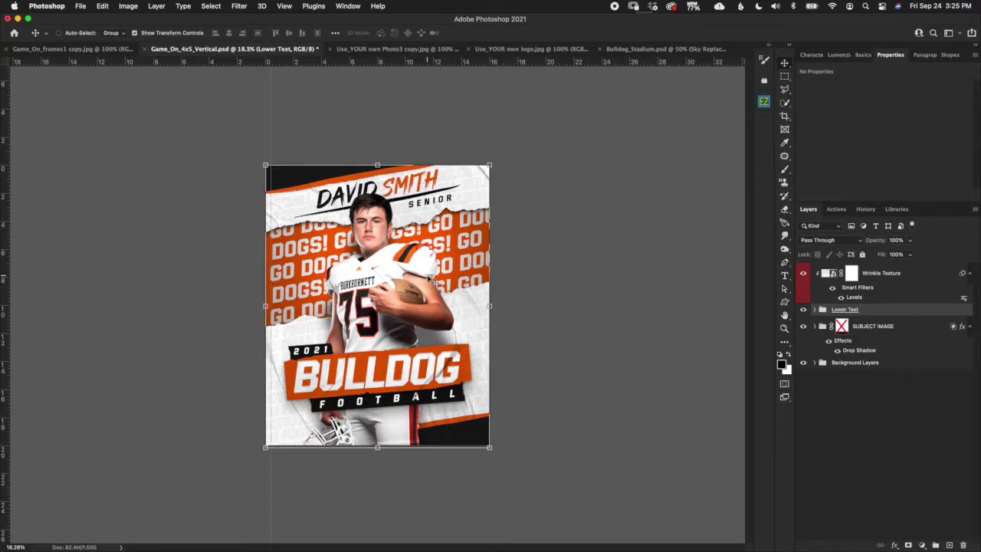
pyautogui.scroll(1, 432, 283)
pyautogui.scroll(2, 432, 283)
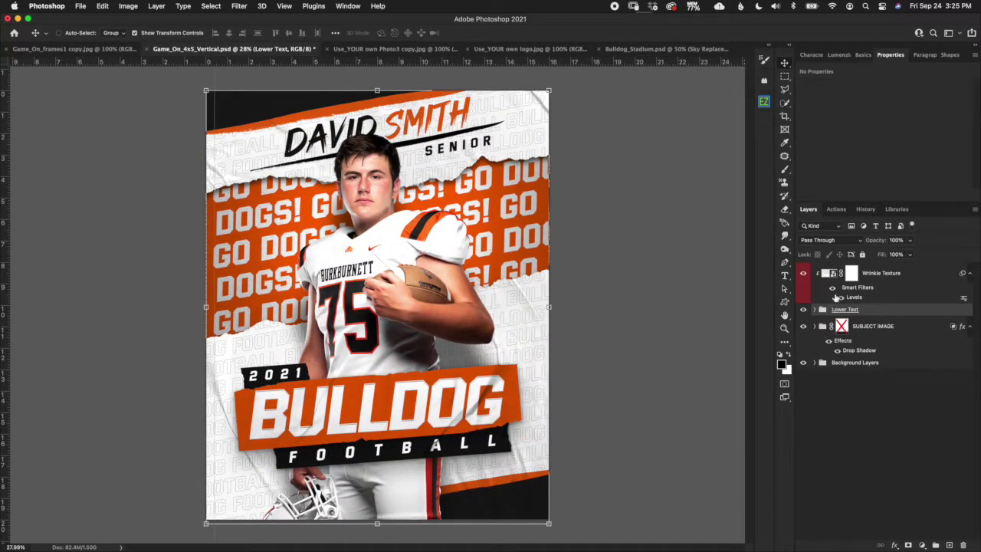
pyautogui.click(898, 278)
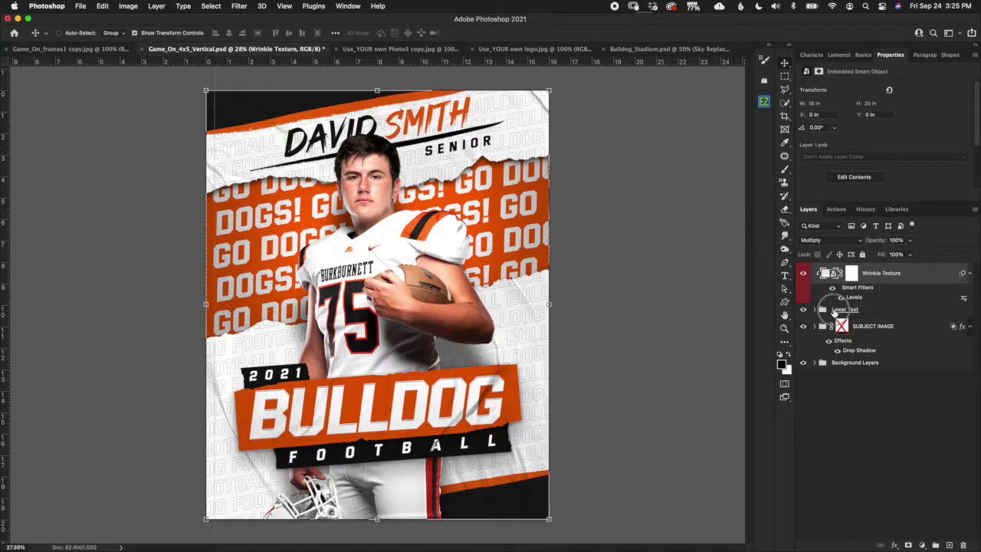
pyautogui.click(837, 310)
pyautogui.click(804, 274)
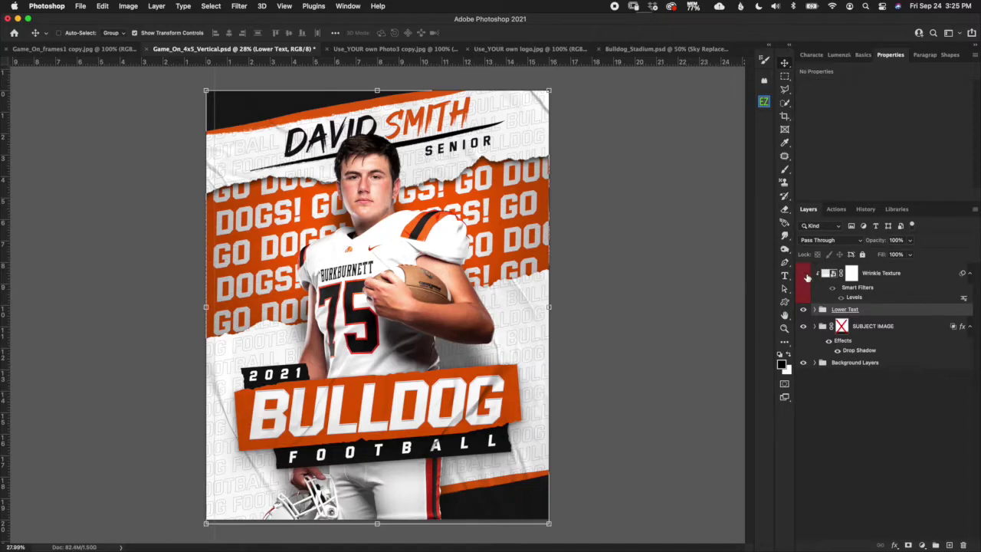
pyautogui.click(804, 274)
pyautogui.click(814, 309)
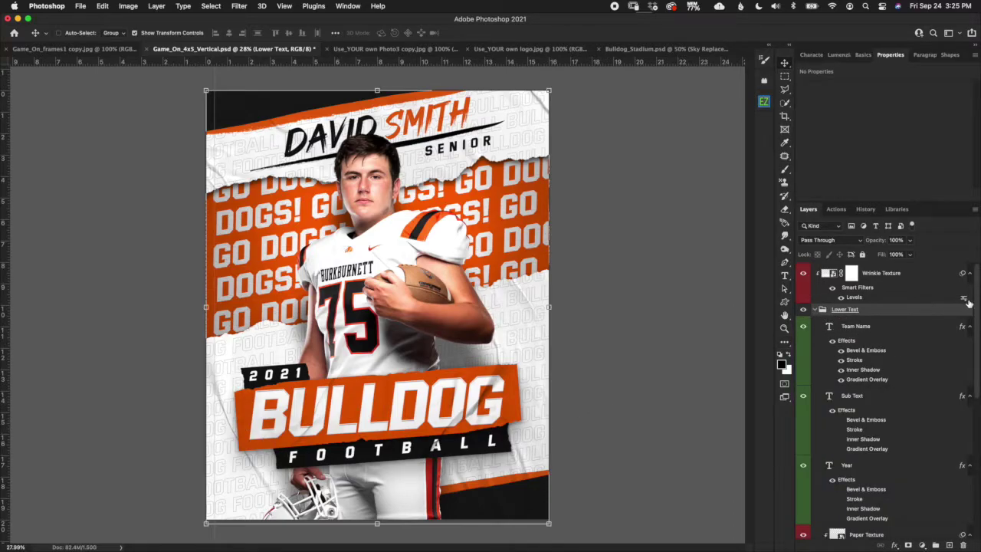
pyautogui.moveTo(975, 318); pyautogui.dragTo(977, 343)
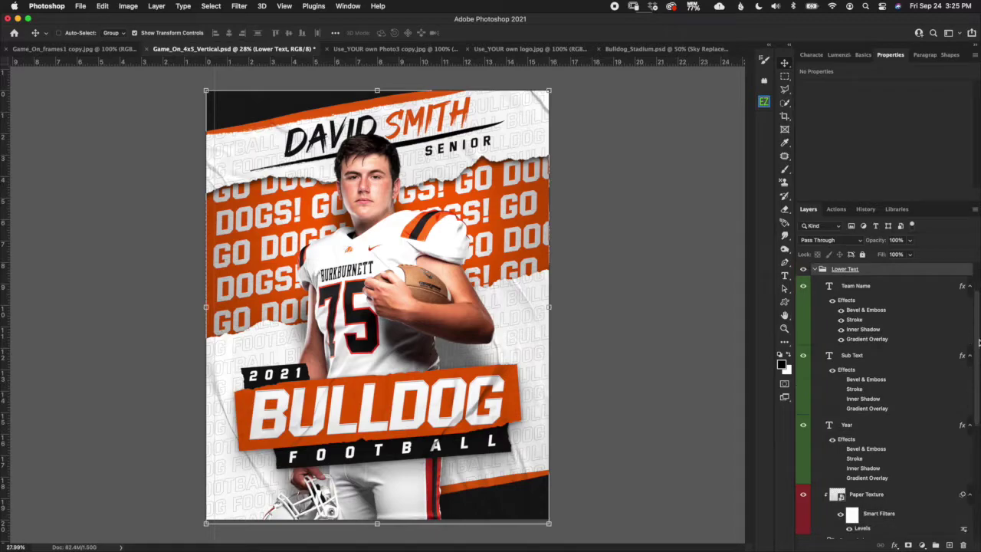
pyautogui.click(887, 288)
pyautogui.click(893, 354)
pyautogui.click(892, 427)
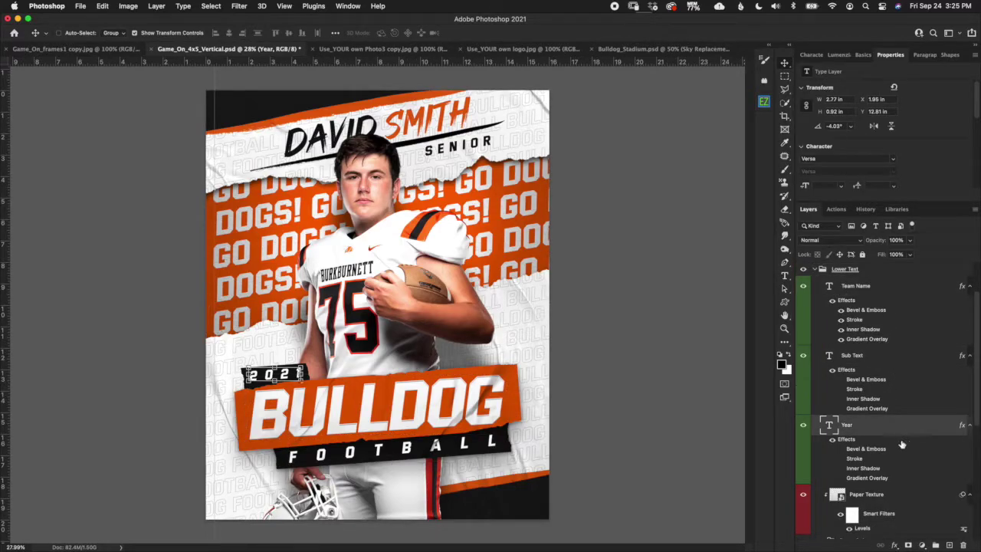
pyautogui.scroll(-3, 967, 408)
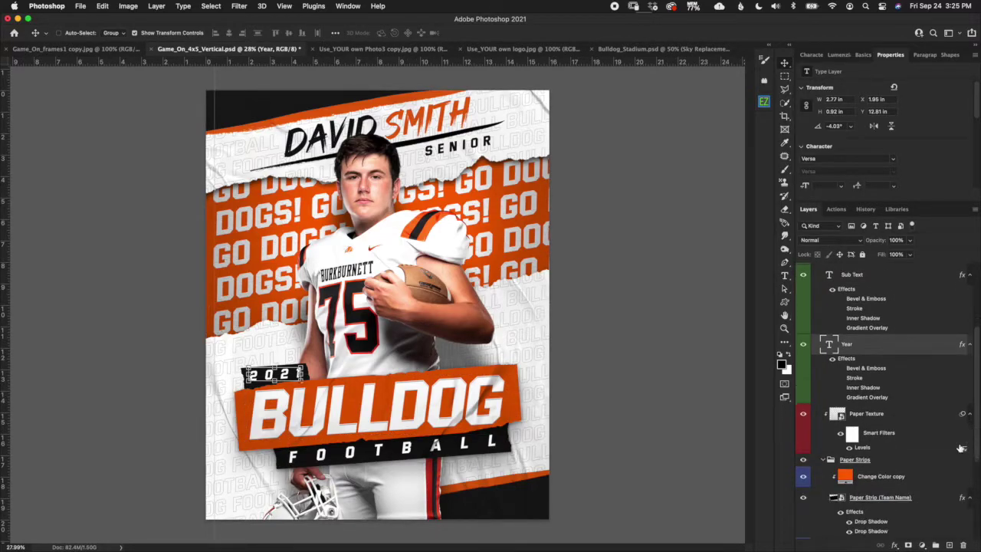
pyautogui.click(889, 415)
pyautogui.scroll(3, 414, 398)
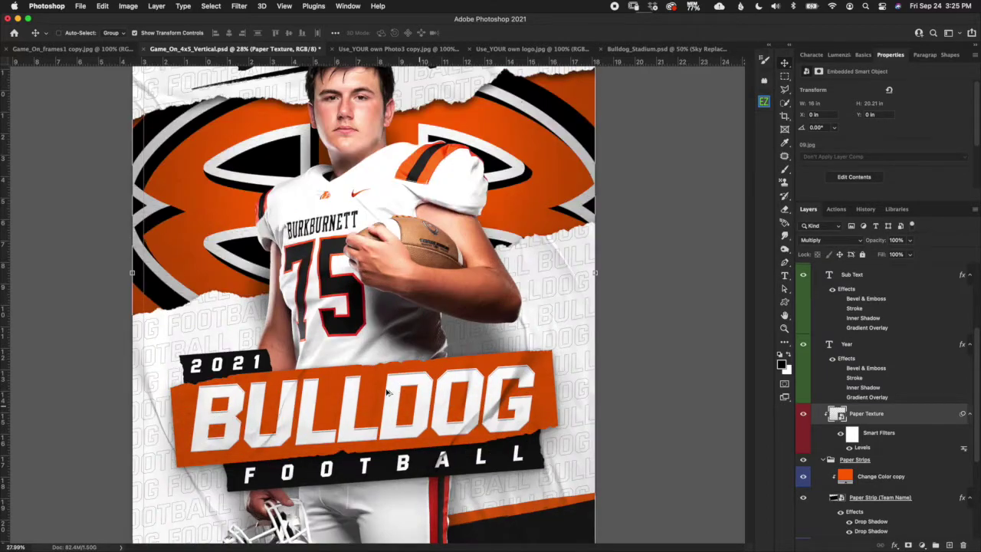
pyautogui.scroll(4, 383, 393)
pyautogui.scroll(5, 386, 395)
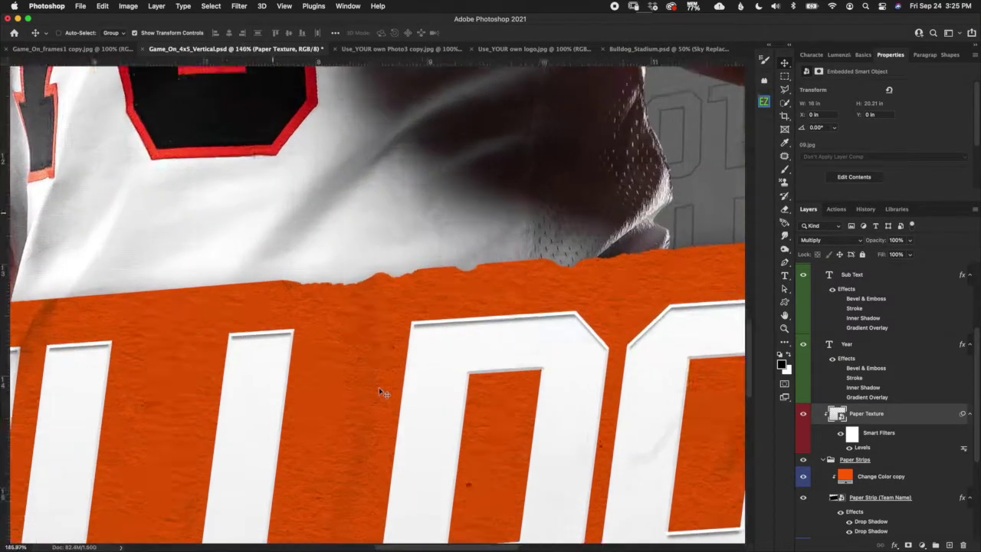
pyautogui.scroll(-5, 398, 259)
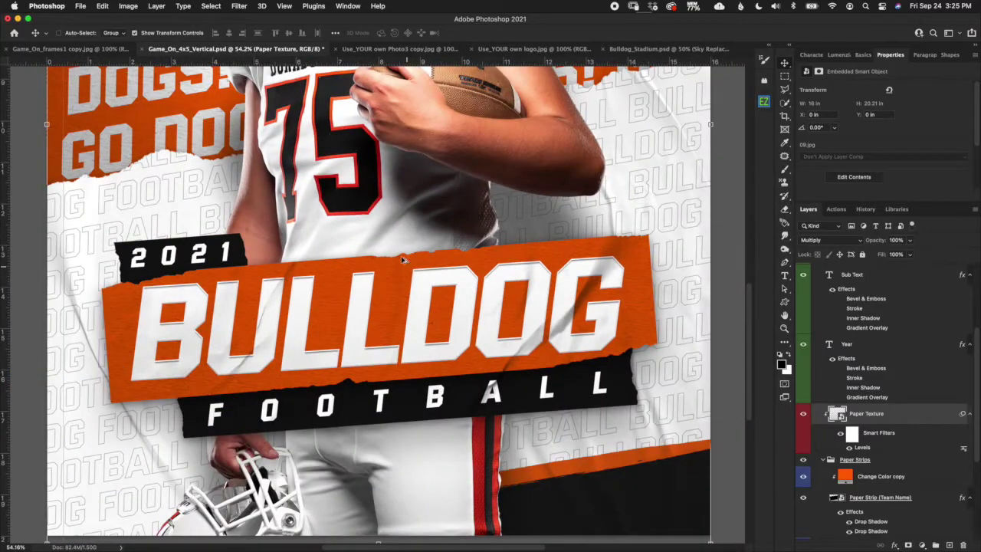
pyautogui.scroll(5, 464, 322)
pyautogui.scroll(-4, 473, 314)
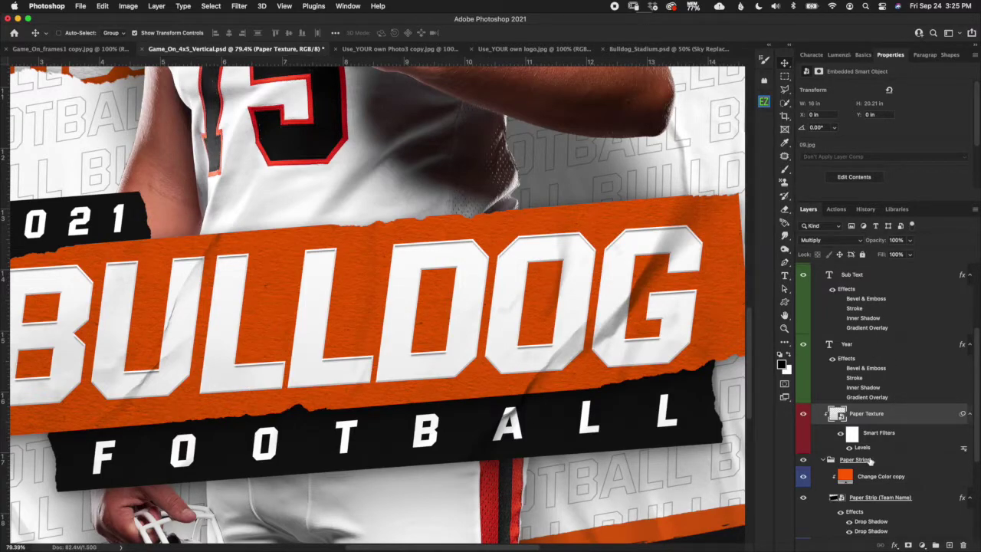
pyautogui.click(825, 459)
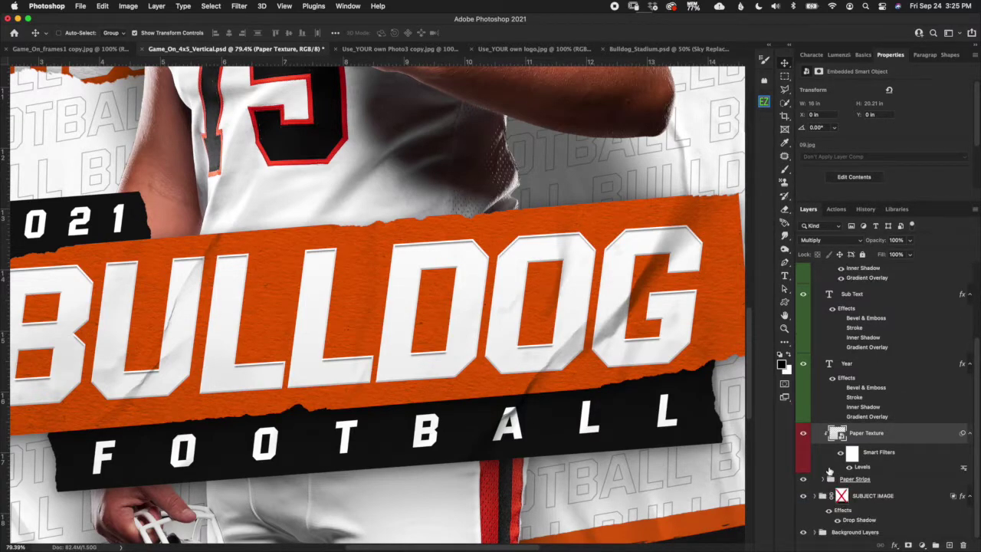
pyautogui.click(865, 479)
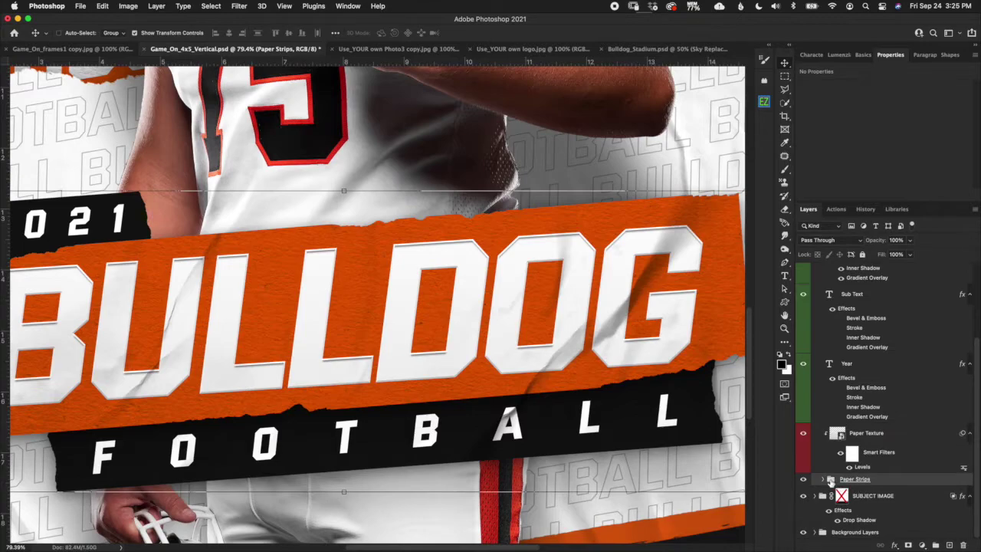
pyautogui.click(824, 479)
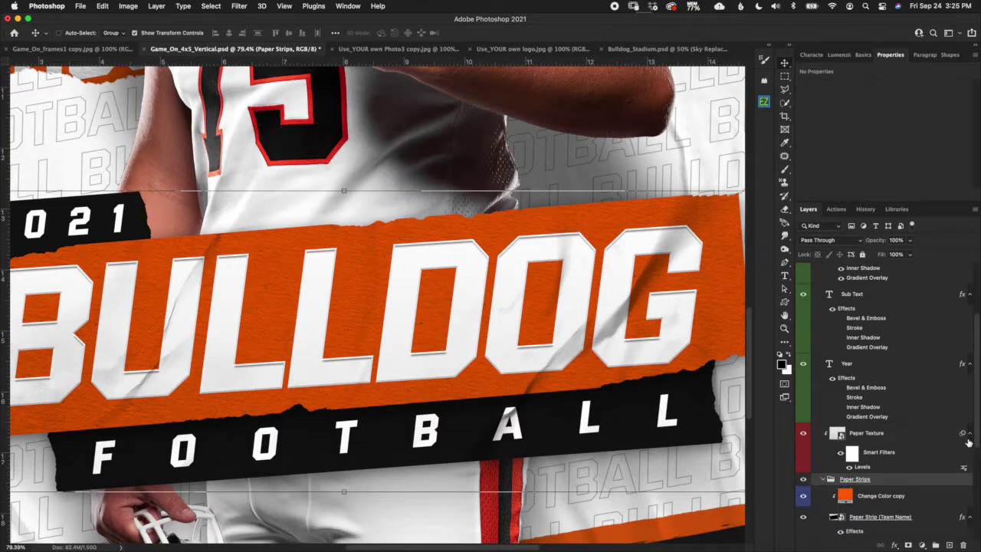
pyautogui.moveTo(975, 432)
pyautogui.mouseDown()
pyautogui.moveTo(975, 496)
pyautogui.moveTo(975, 419)
pyautogui.mouseUp()
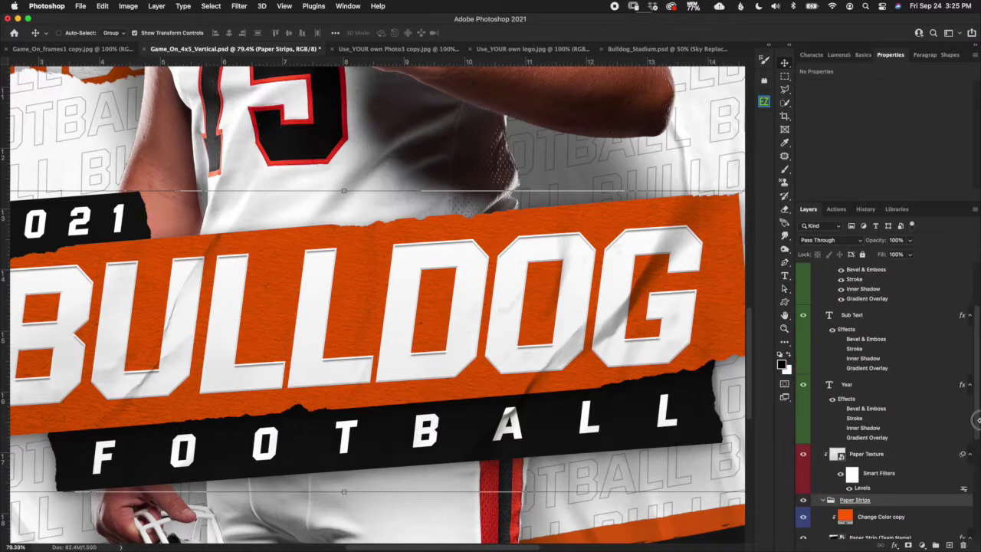
pyautogui.click(894, 294)
pyautogui.scroll(5, 950, 324)
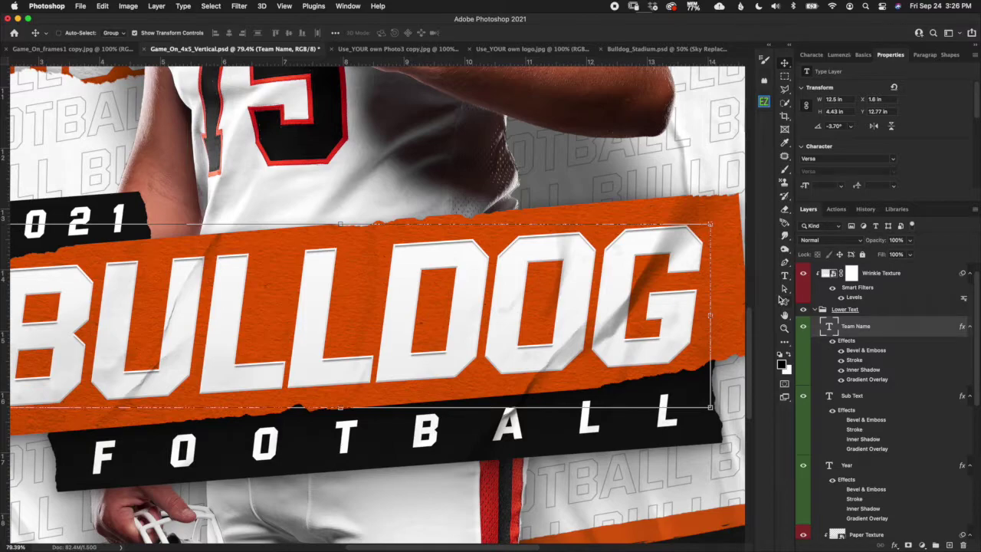
# Retype the team name BULLDOG as FALCONS and commit the text.
pyautogui.doubleClick(829, 327)
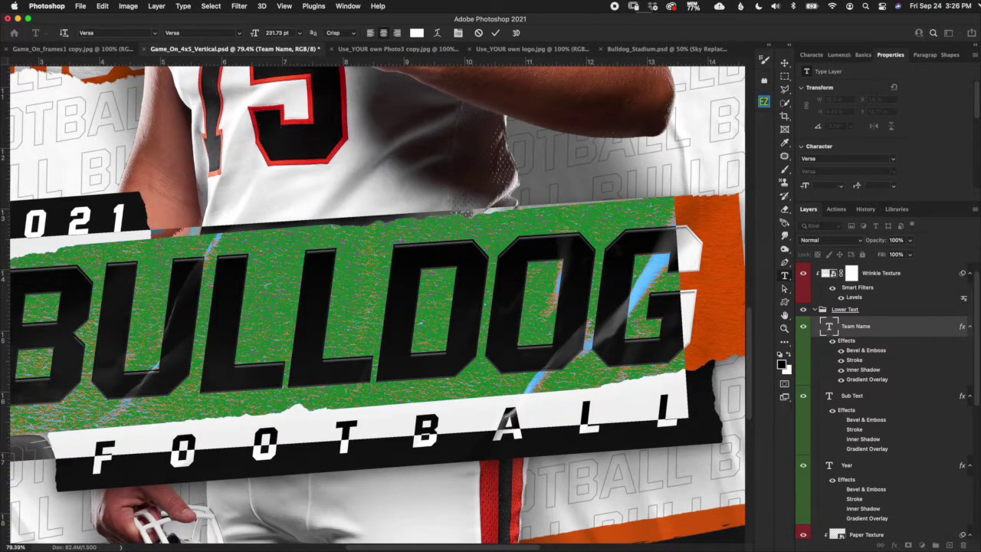
pyautogui.click(367, 329)
pyautogui.press('Right')
pyautogui.press('Right')
pyautogui.press('Right')
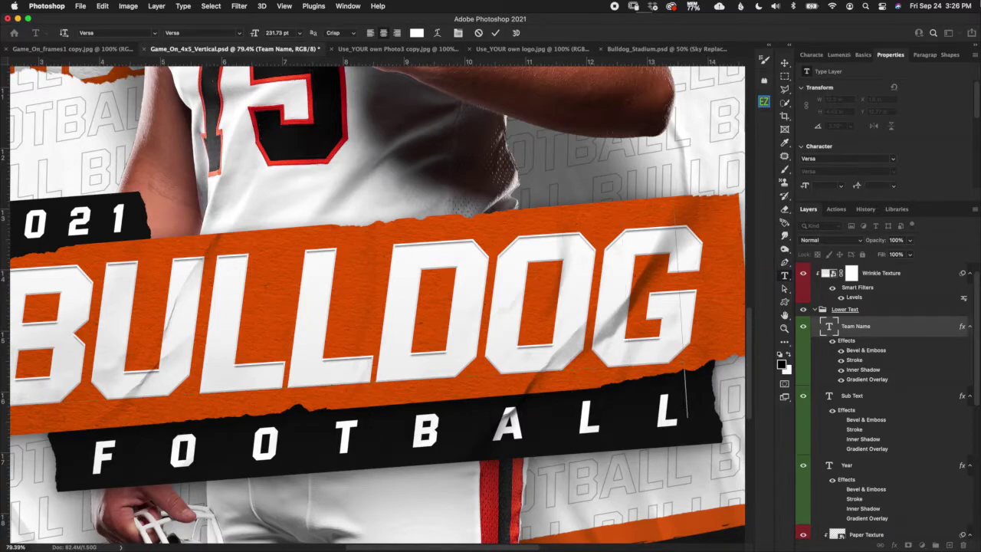
pyautogui.press('BackSpace')
pyautogui.press('BackSpace')
pyautogui.press('BackSpace')
pyautogui.press('BackSpace')
pyautogui.press('BackSpace')
pyautogui.press('BackSpace')
pyautogui.press('BackSpace')
pyautogui.write('FALCONS')
pyautogui.click(496, 34)
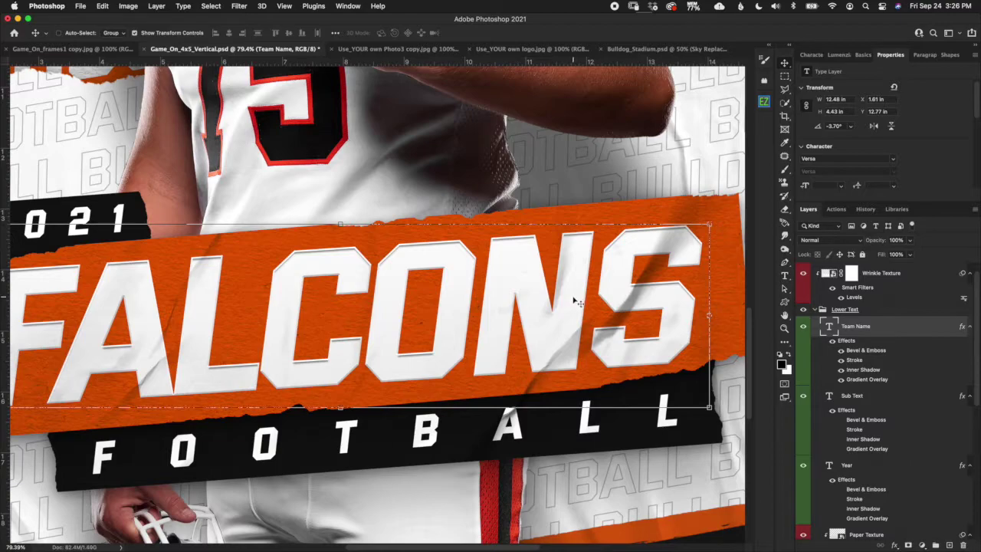
pyautogui.press('super+0')
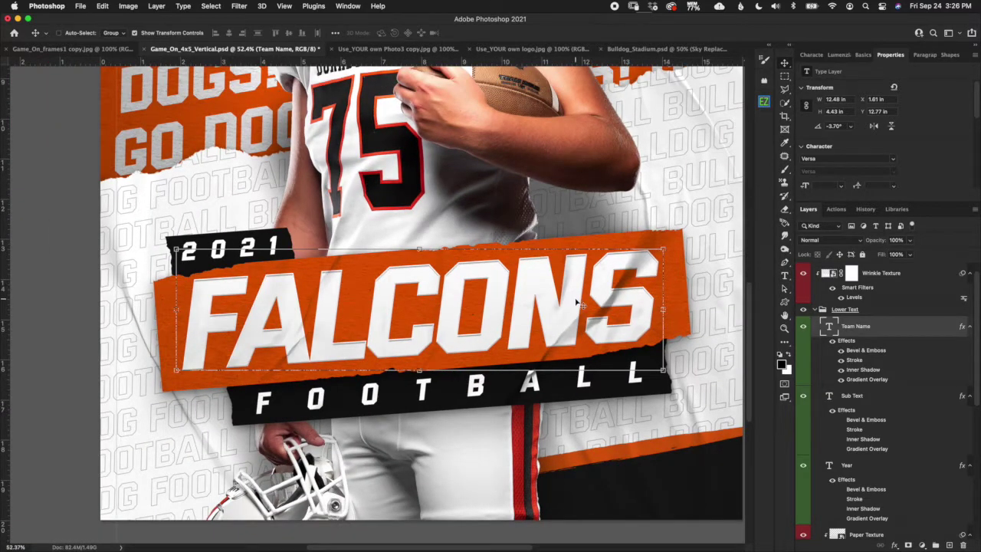
# Check the team name's -75 tracking in the Character panel, then select its Gradient Overlay effect.
pyautogui.click(812, 54)
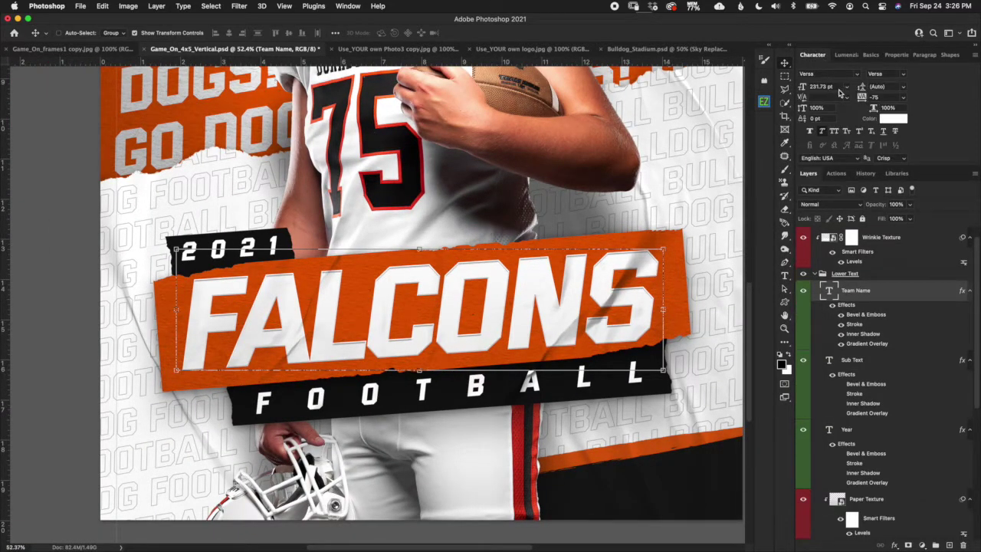
pyautogui.click(885, 98)
pyautogui.scroll(5, 586, 269)
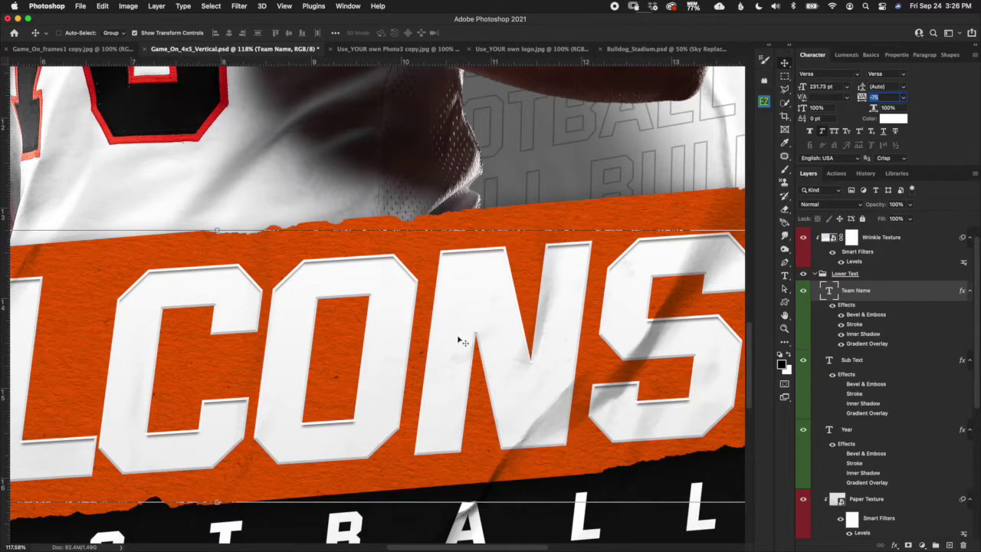
pyautogui.click(883, 345)
# In the Gradient Overlay editor, try the red-to-green preset and darken its red stop.
pyautogui.doubleClick(880, 349)
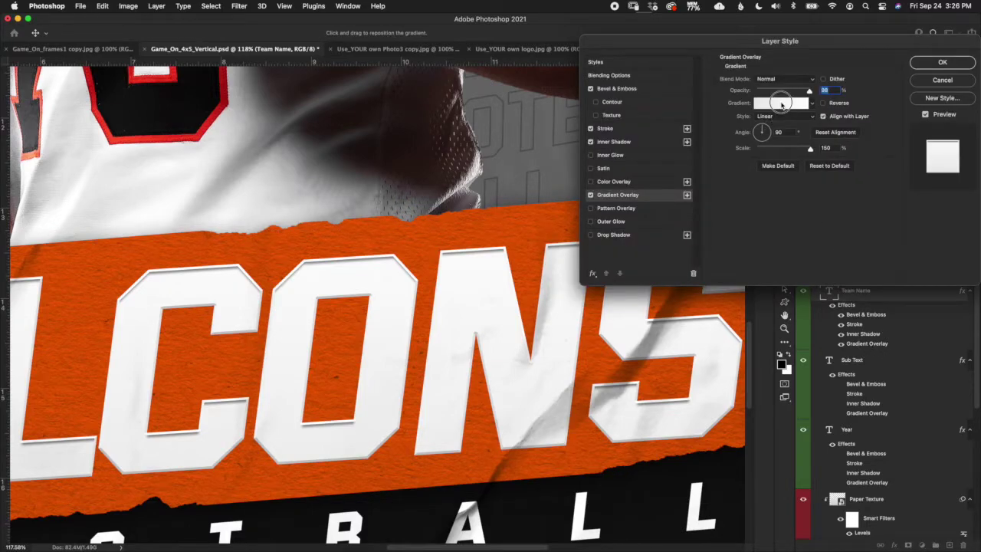
pyautogui.click(780, 103)
pyautogui.click(783, 259)
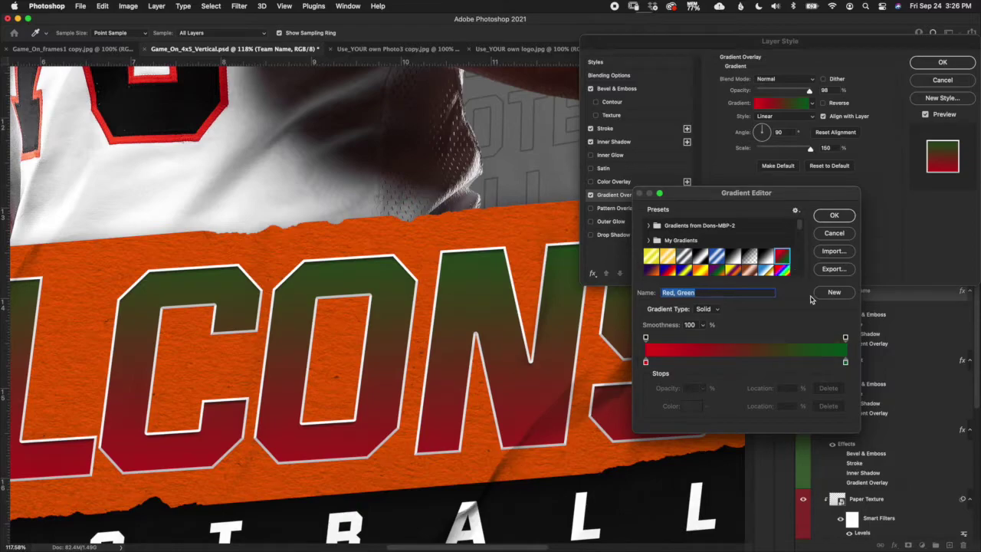
pyautogui.click(645, 365)
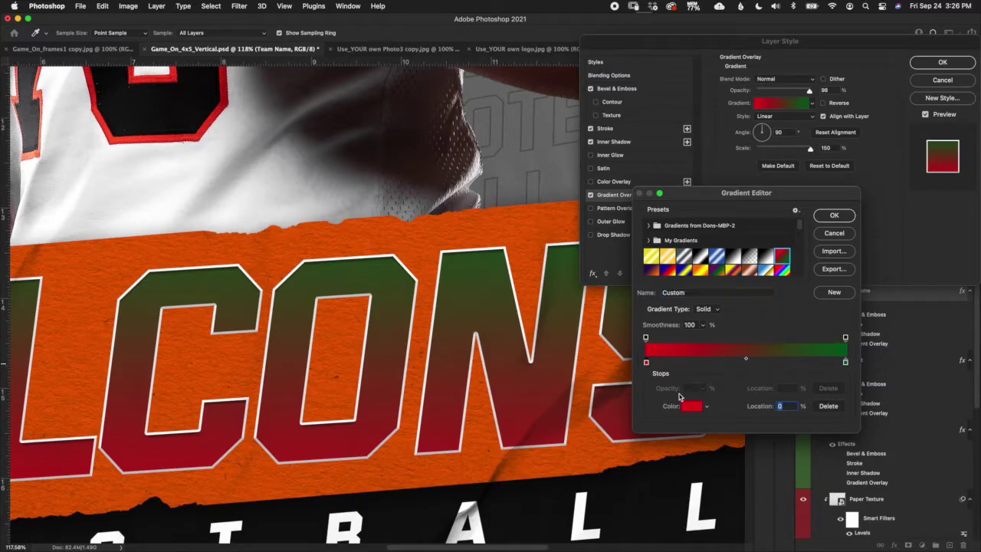
pyautogui.click(690, 406)
pyautogui.click(642, 425)
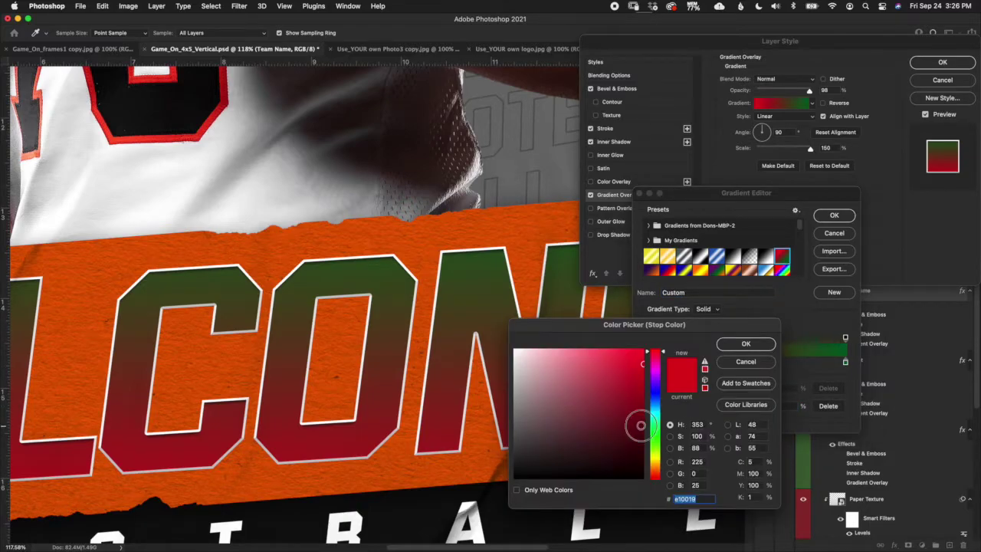
pyautogui.click(770, 344)
# Try orange, red and purple for the green stop, then cancel to keep green.
pyautogui.click(846, 362)
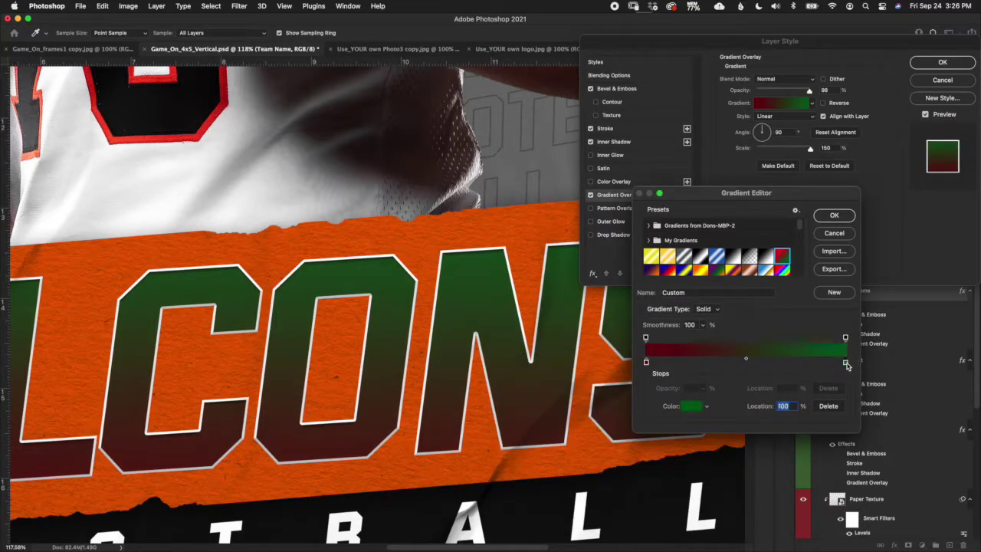
pyautogui.click(691, 407)
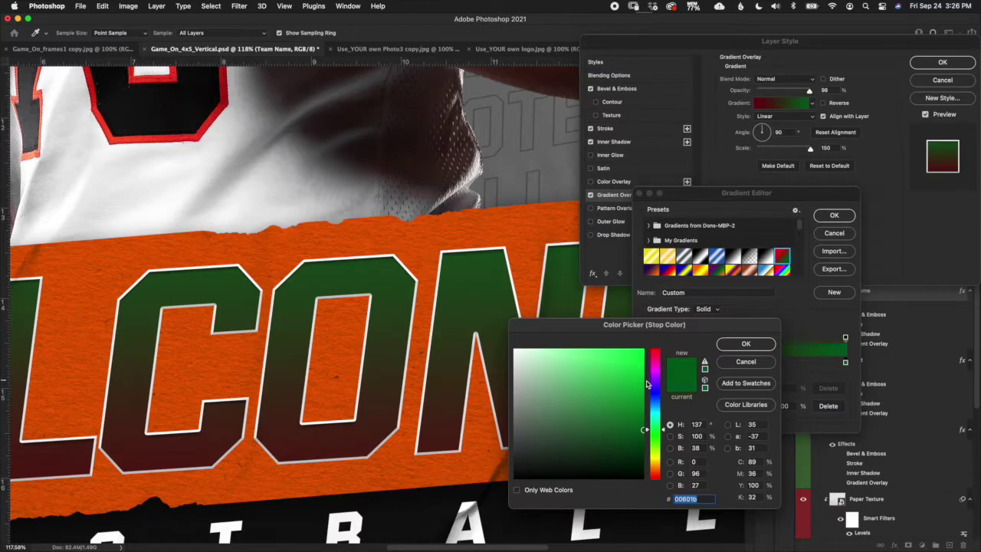
pyautogui.moveTo(643, 397); pyautogui.dragTo(644, 373)
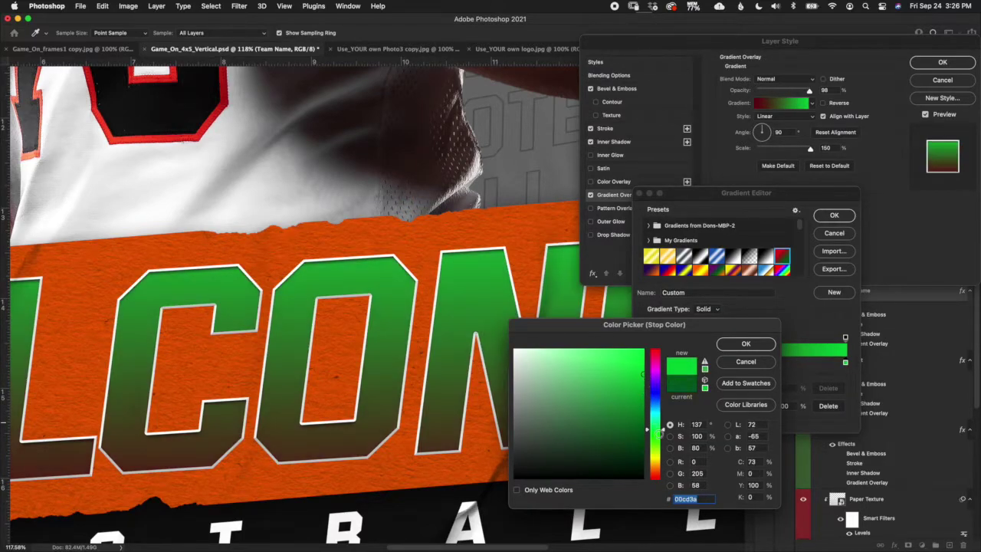
pyautogui.click(655, 470)
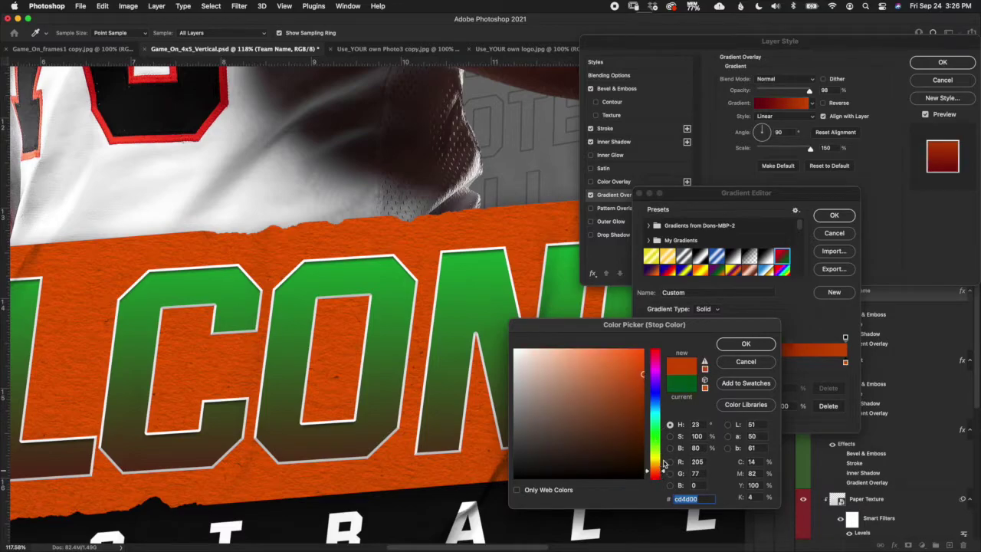
pyautogui.click(656, 476)
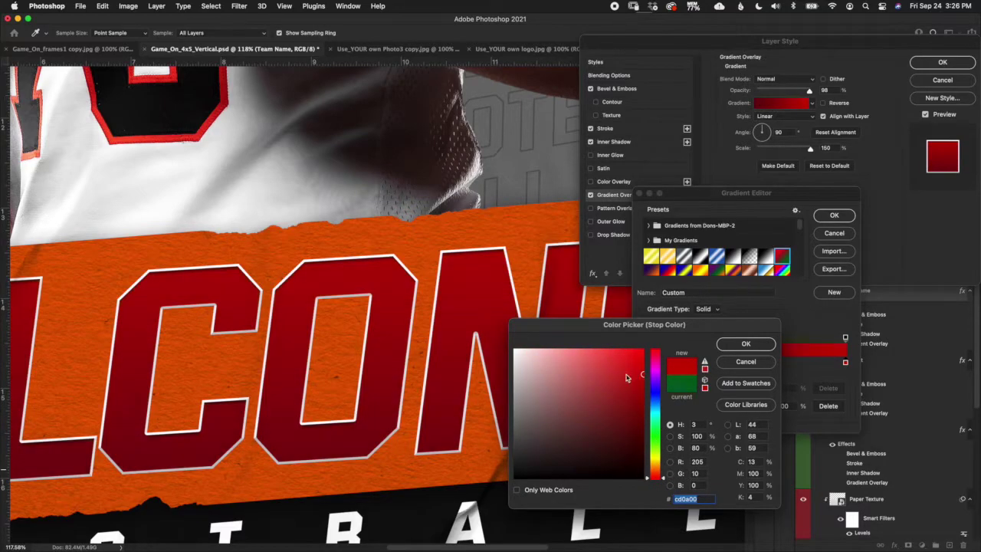
pyautogui.click(655, 377)
pyautogui.click(640, 392)
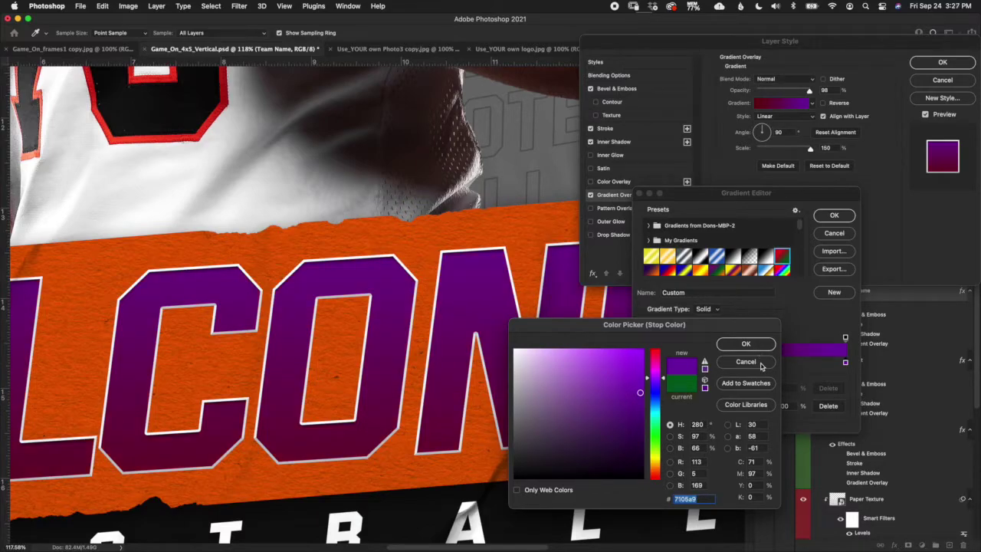
pyautogui.click(749, 361)
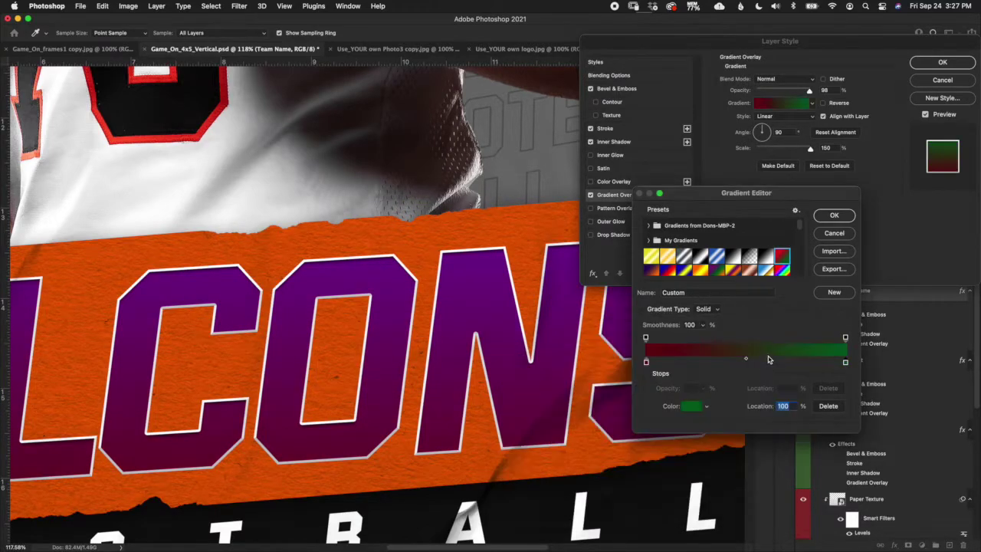
# Try dark gradient presets, then switch Gradient Overlay off and apply, leaving FALCONS white.
pyautogui.scroll(-5, 797, 249)
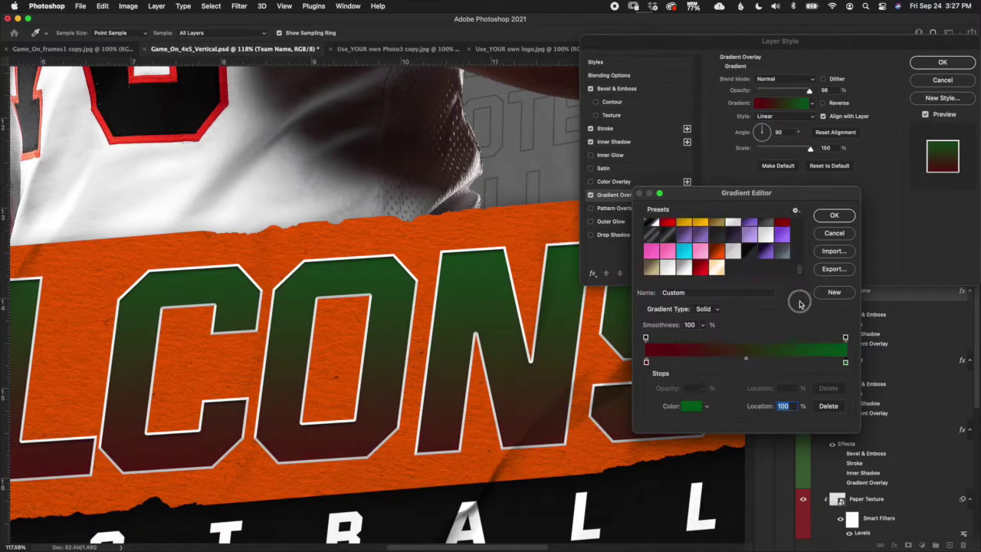
pyautogui.click(718, 234)
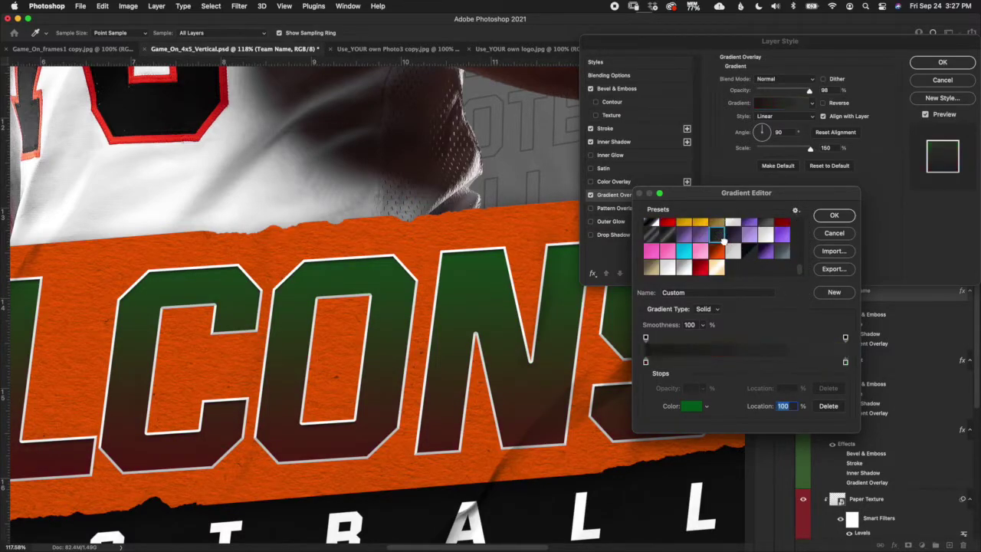
pyautogui.click(781, 227)
pyautogui.click(834, 216)
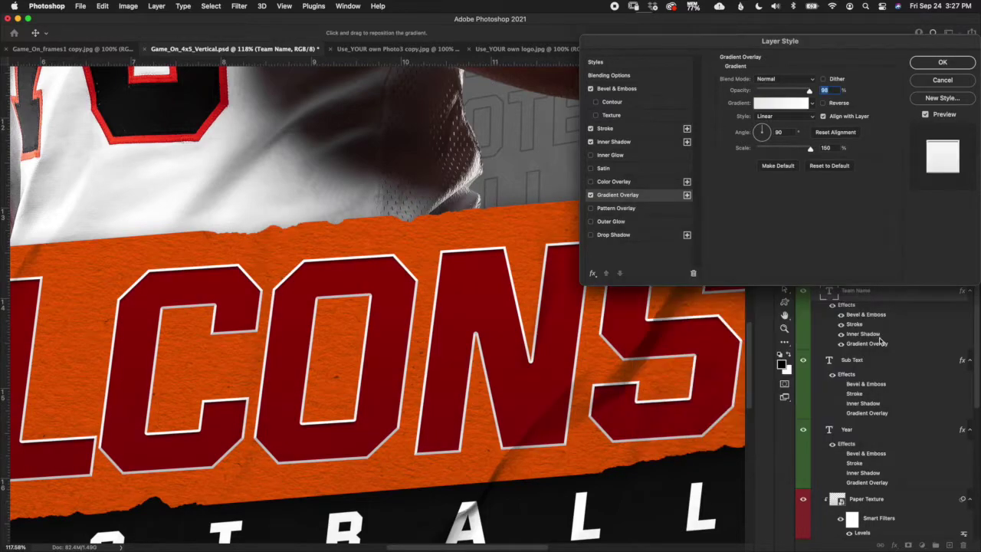
pyautogui.click(591, 195)
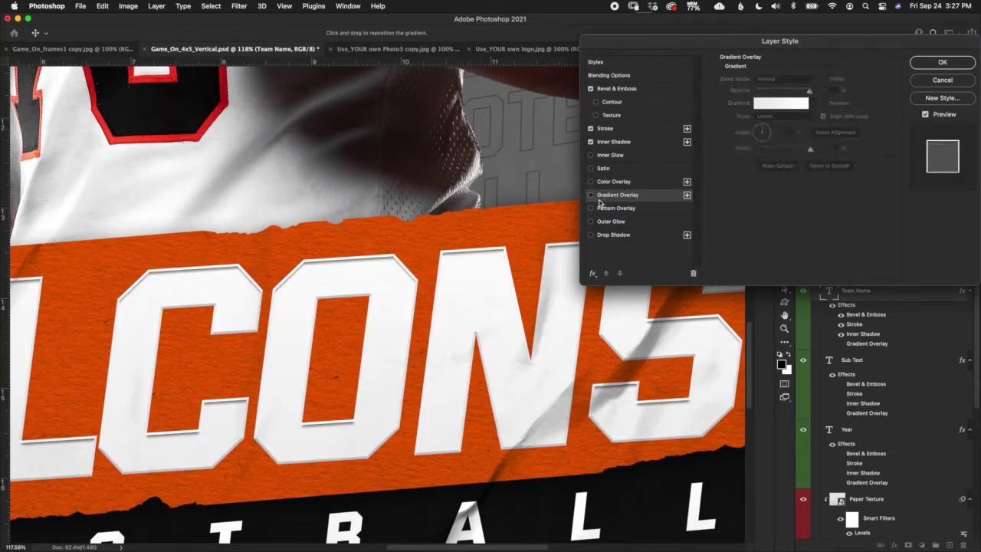
pyautogui.click(927, 63)
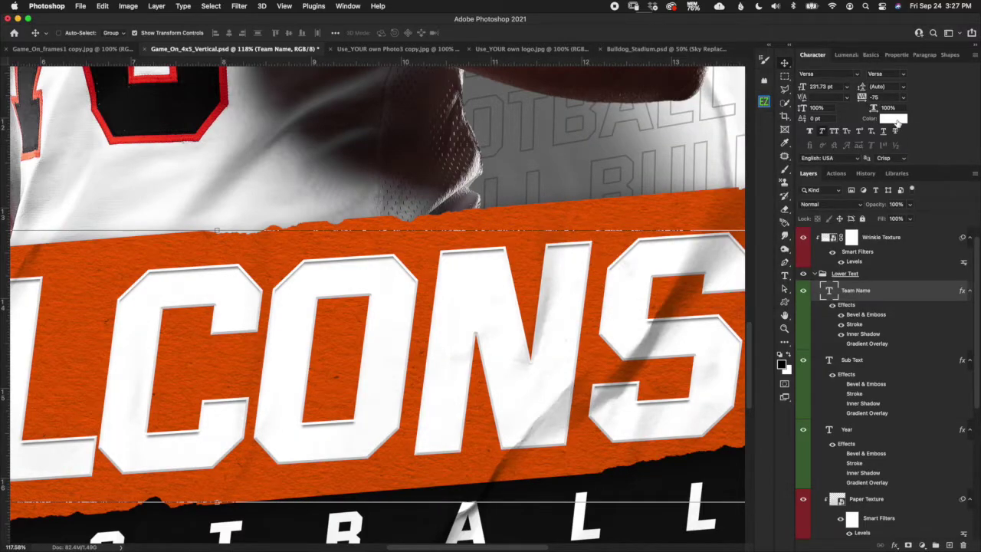
# Preview red shades on the FALCONS team name, keep it white, and enable its Gradient Overlay.
pyautogui.doubleClick(827, 292)
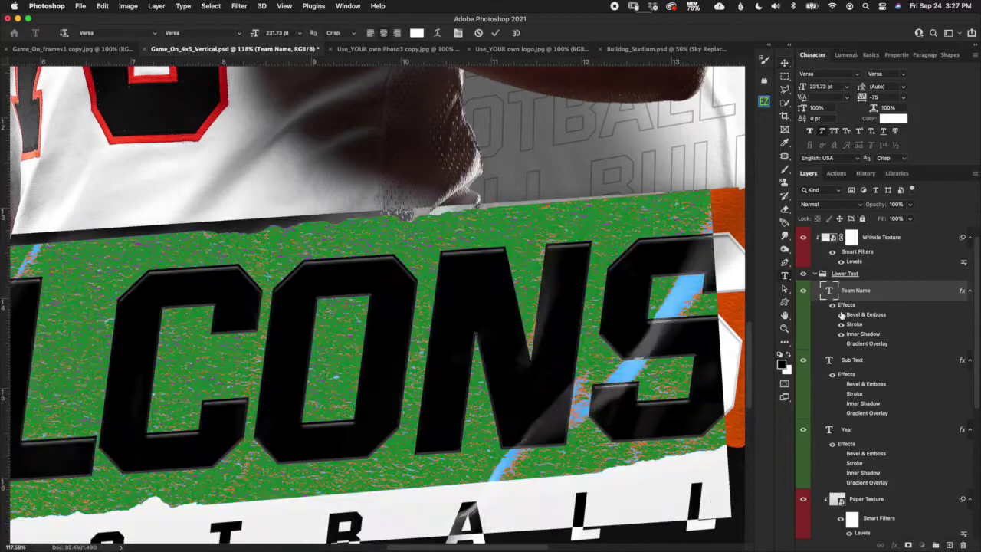
pyautogui.click(421, 36)
pyautogui.click(641, 362)
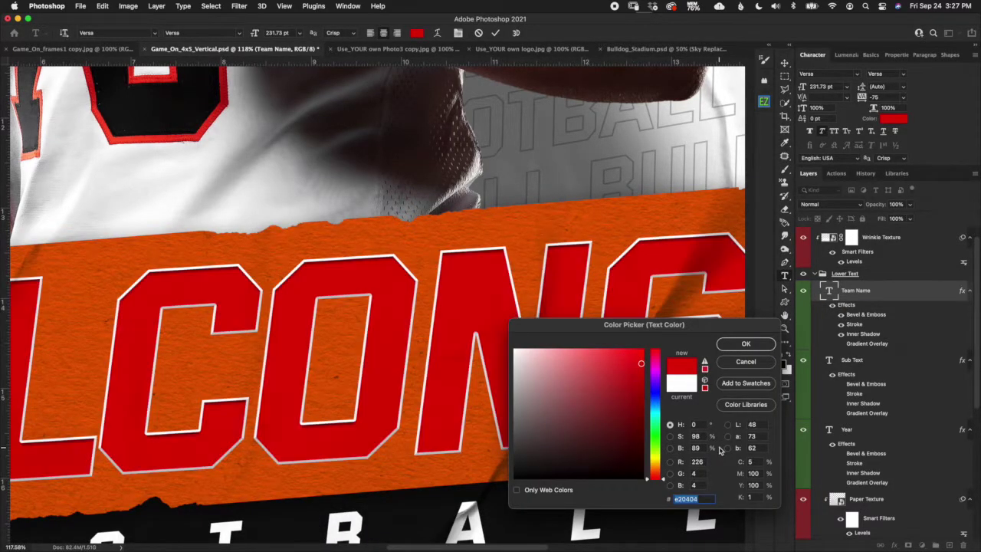
pyautogui.click(642, 400)
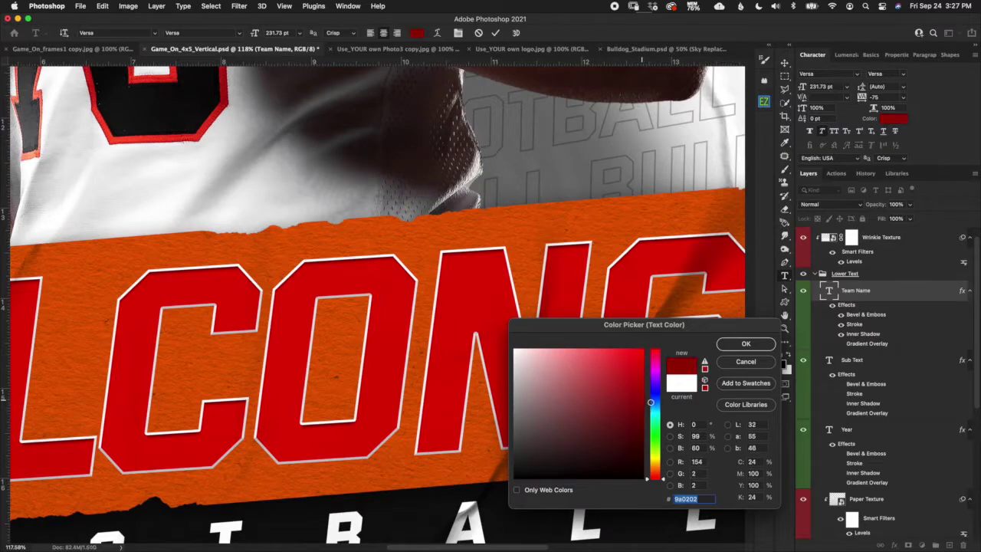
pyautogui.click(746, 361)
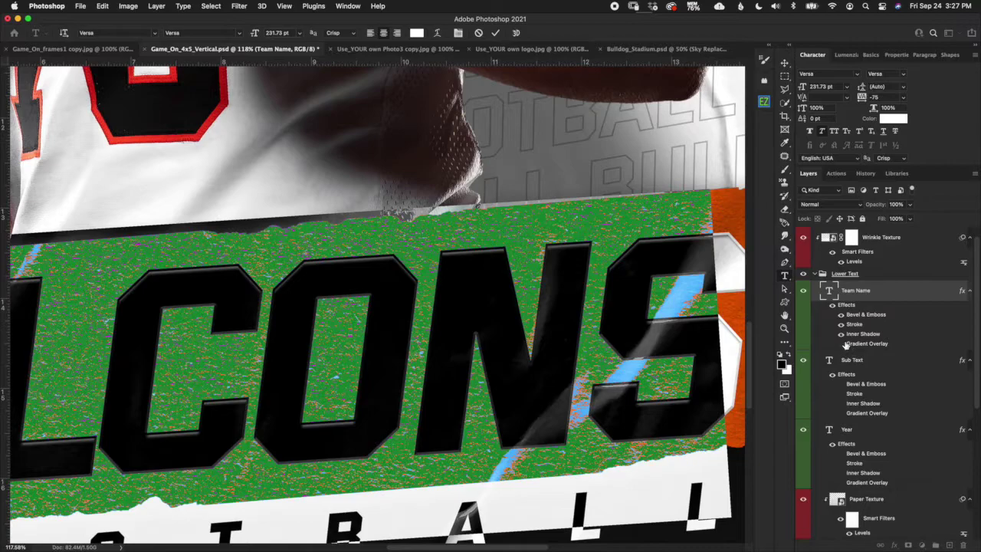
pyautogui.click(842, 343)
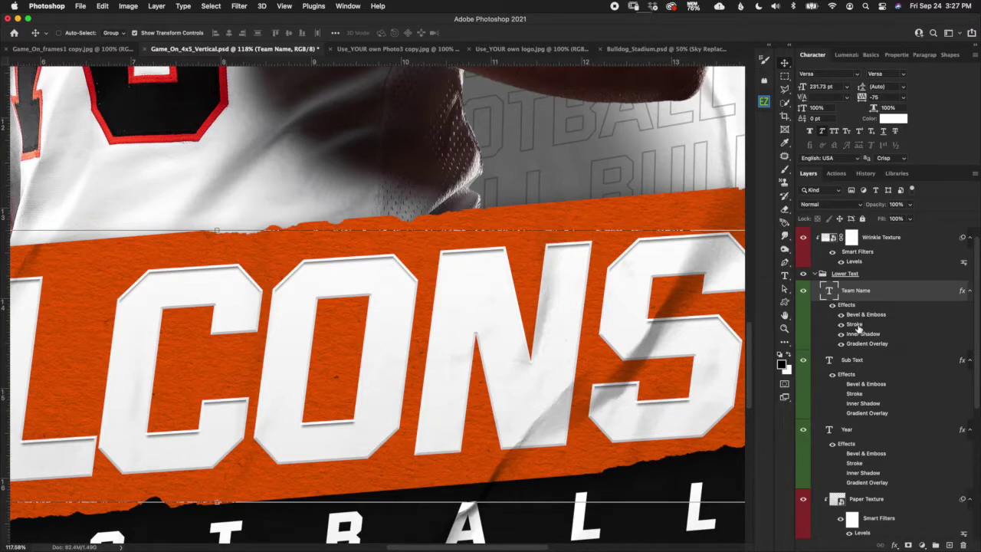
pyautogui.doubleClick(858, 325)
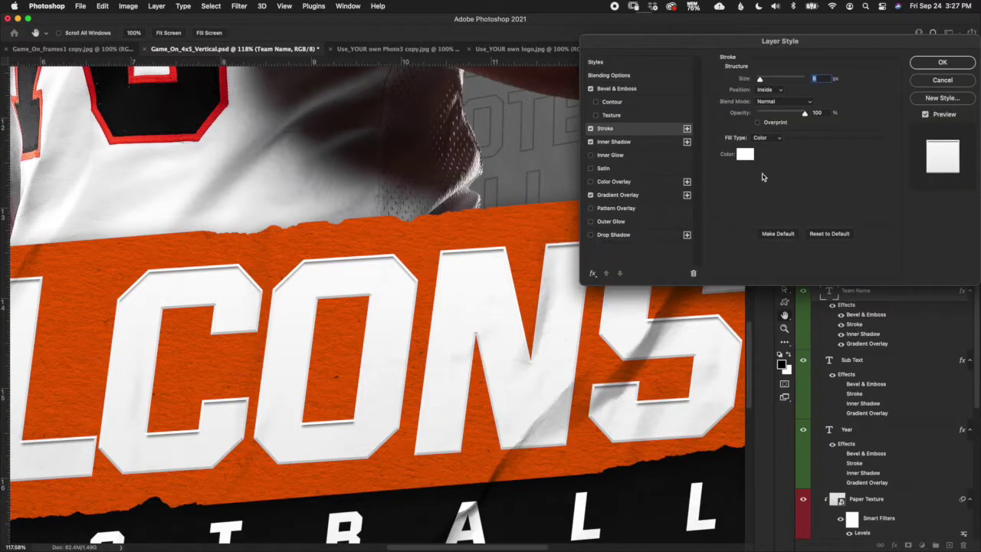
pyautogui.click(747, 156)
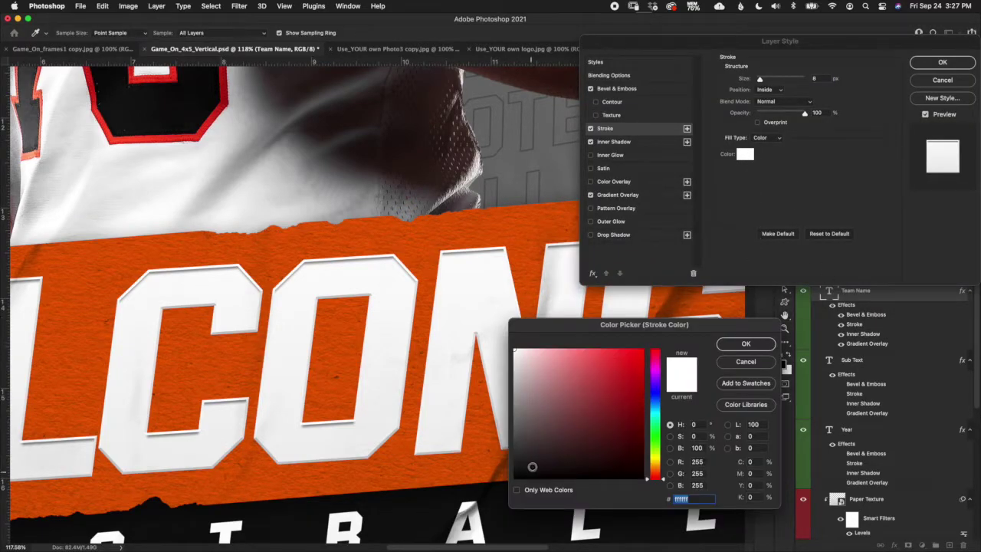
pyautogui.moveTo(531, 466); pyautogui.dragTo(514, 478)
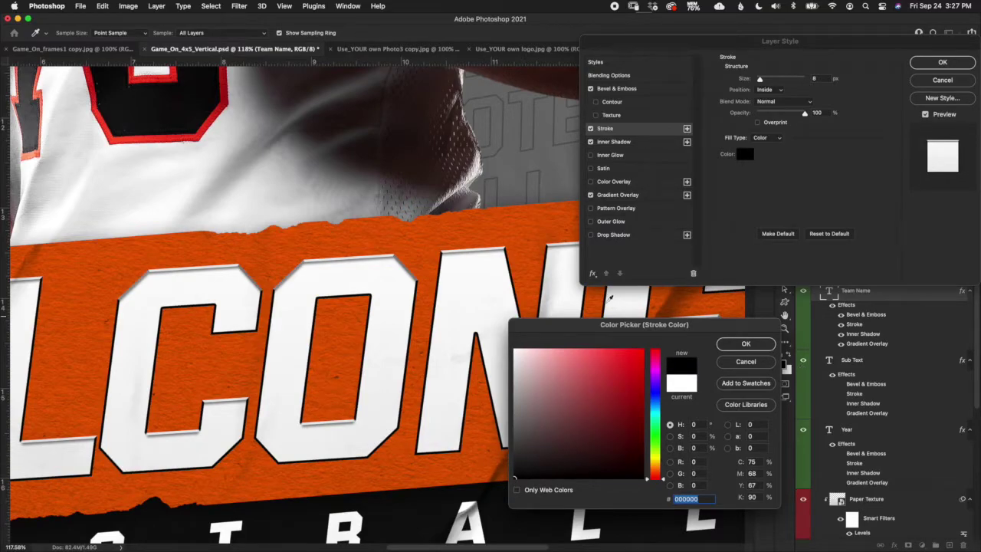
pyautogui.click(760, 361)
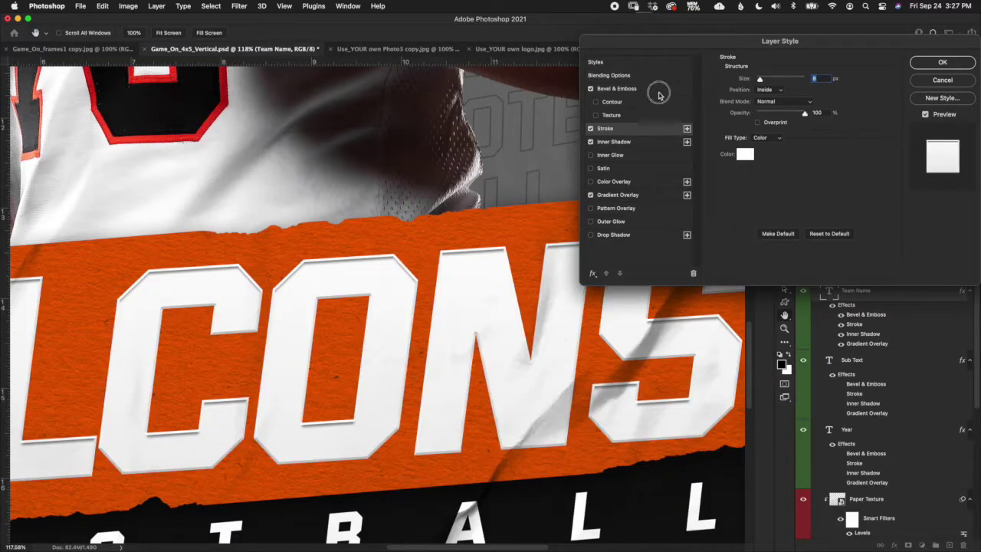
pyautogui.click(659, 90)
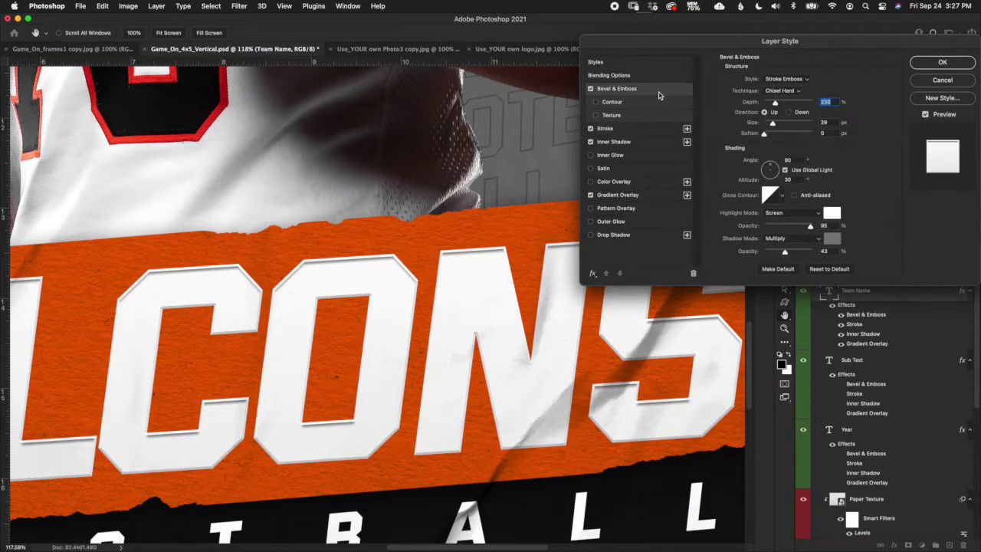
pyautogui.click(591, 89)
pyautogui.click(590, 89)
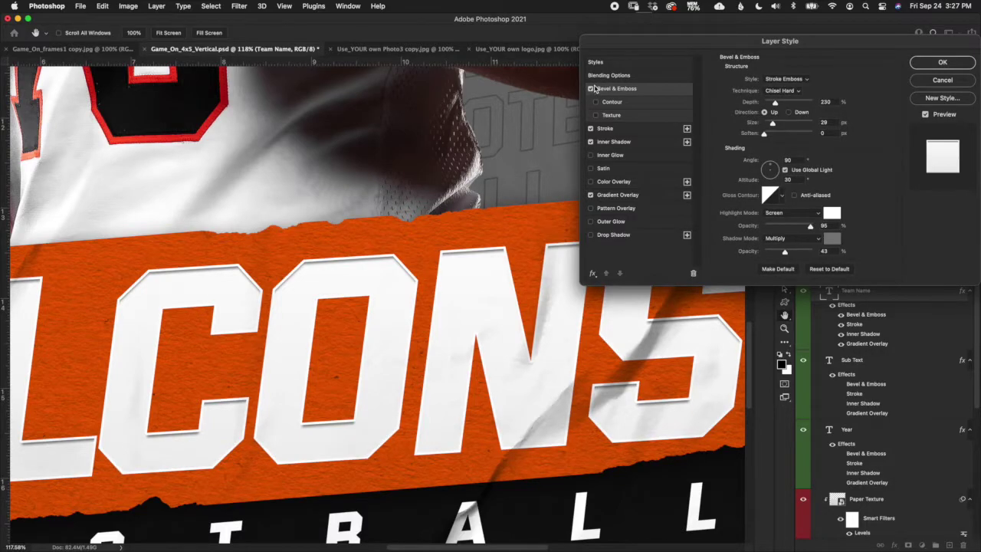
pyautogui.click(934, 83)
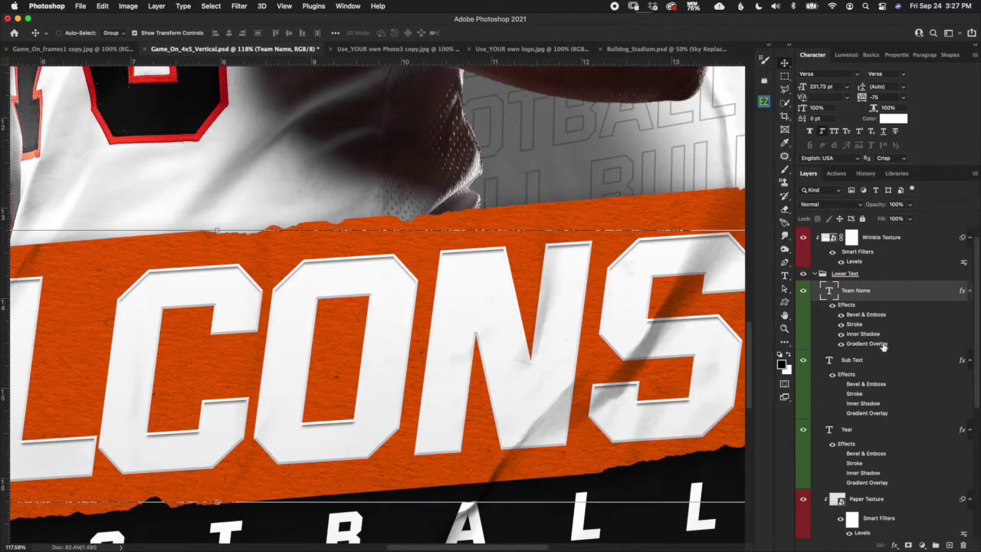
# Hide the team name's Gradient Overlay effect, leaving its white text colour unchanged.
pyautogui.click(840, 343)
pyautogui.doubleClick(828, 292)
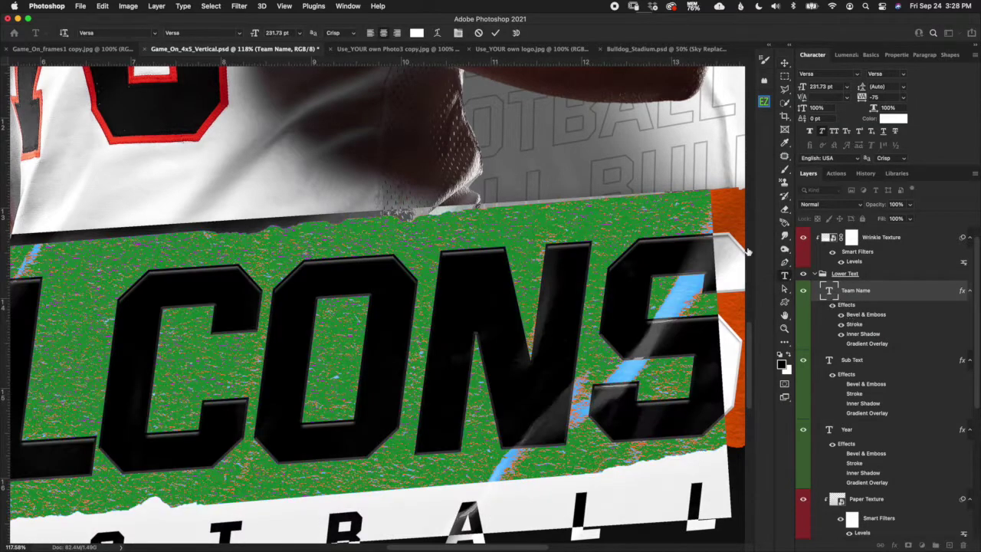
pyautogui.click(416, 33)
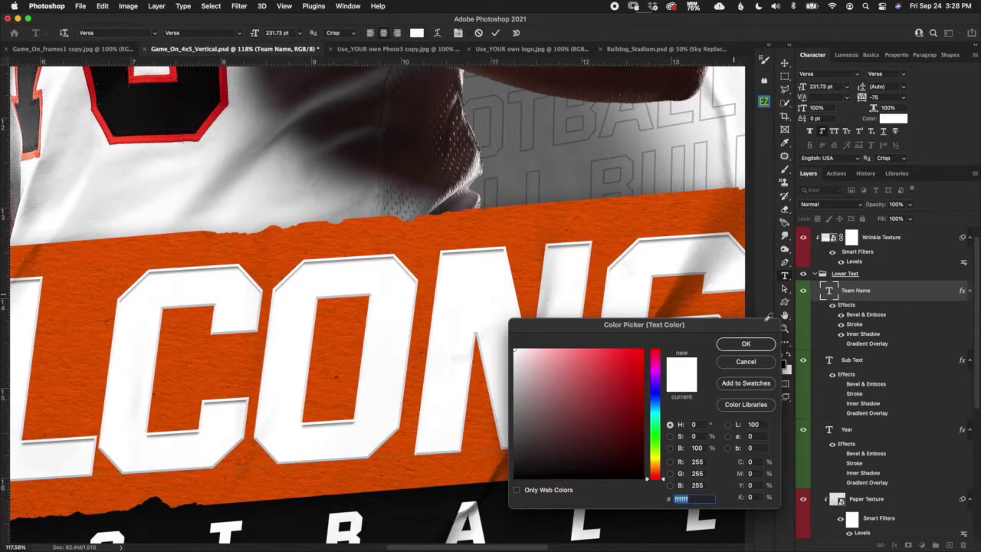
pyautogui.click(759, 363)
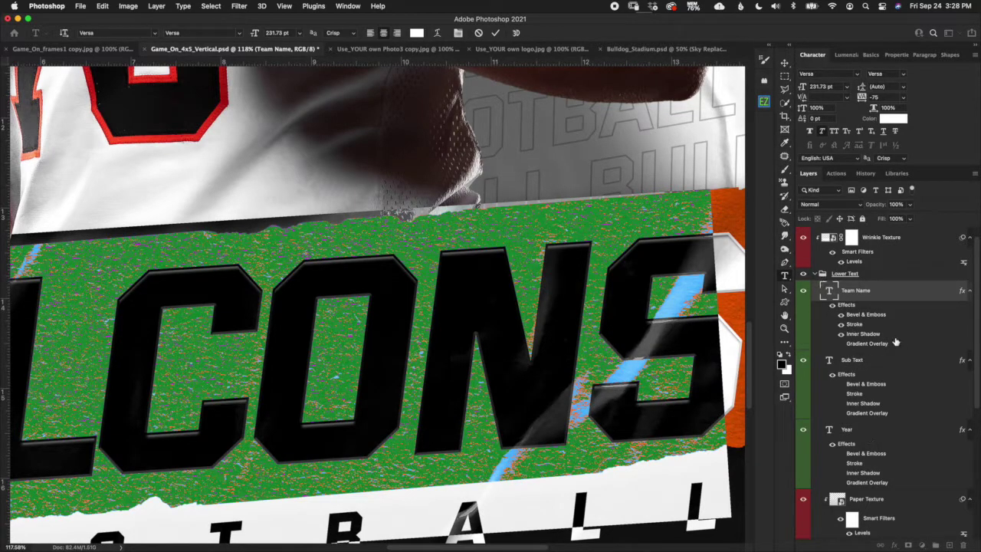
pyautogui.press('super+Return')
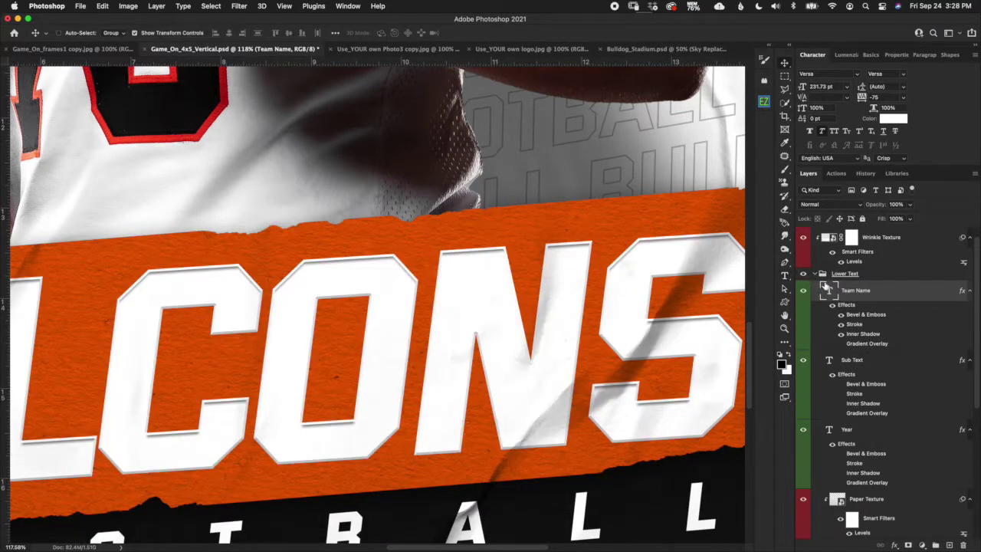
pyautogui.click(816, 274)
pyautogui.click(817, 275)
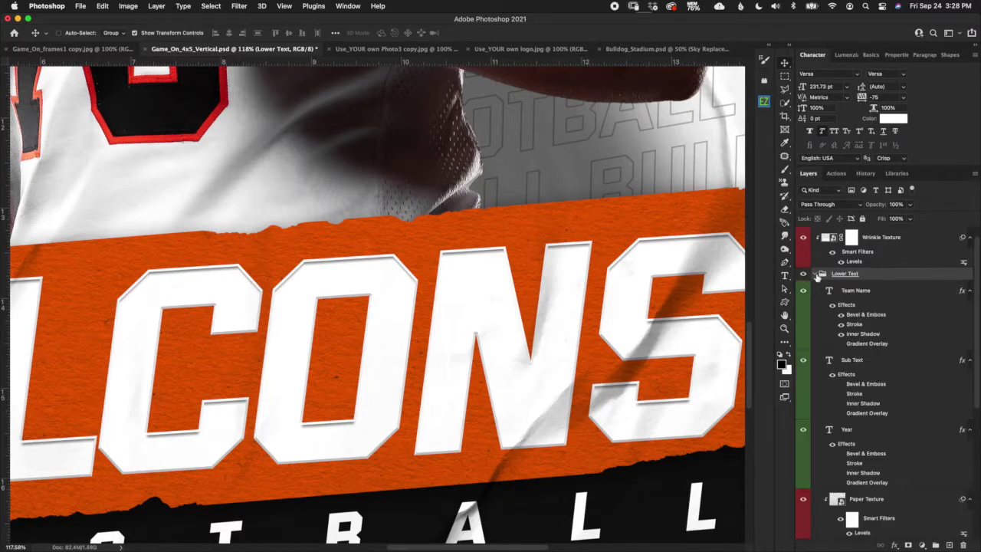
pyautogui.scroll(-5, 592, 383)
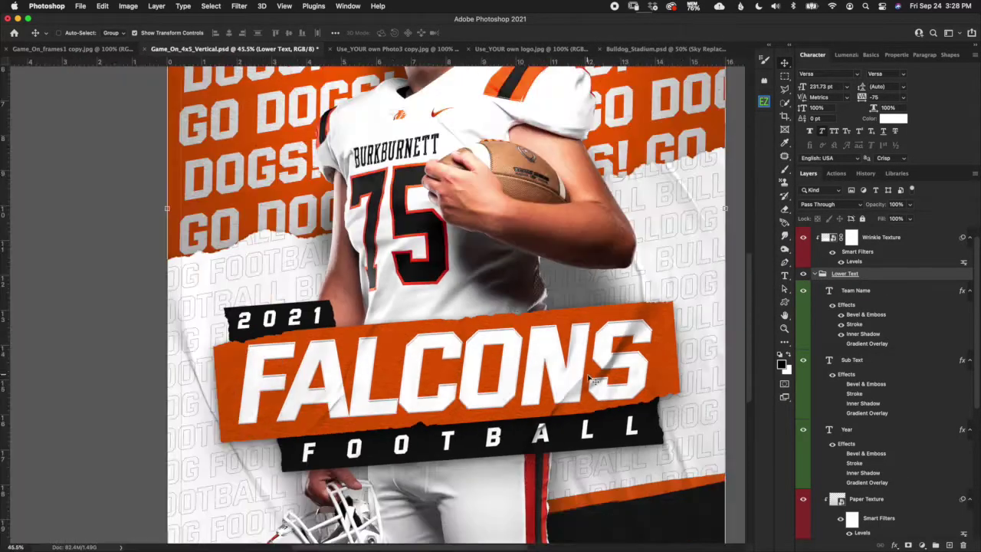
# Replace the FALCONS team name text with 'MOUNTAINEER'.
pyautogui.doubleClick(828, 291)
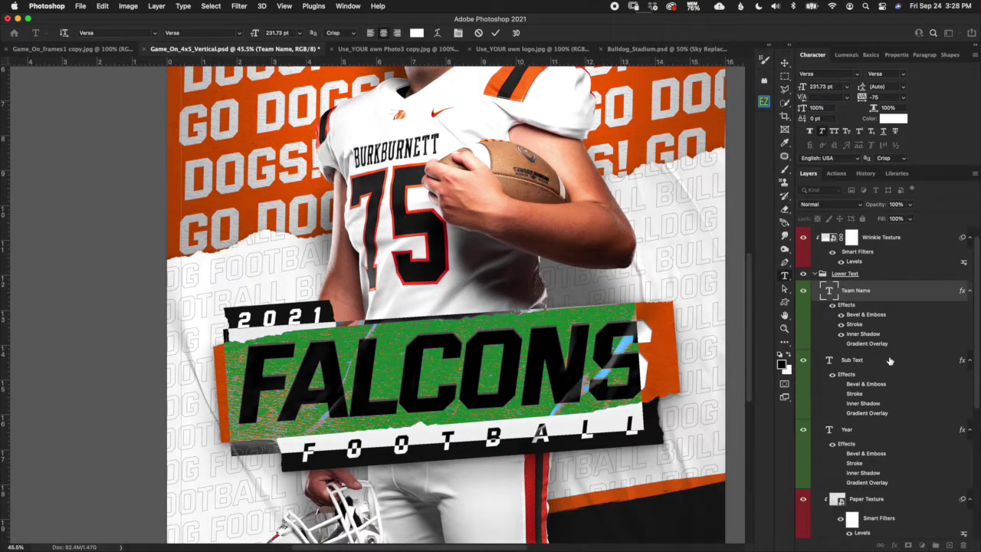
pyautogui.write('MO')
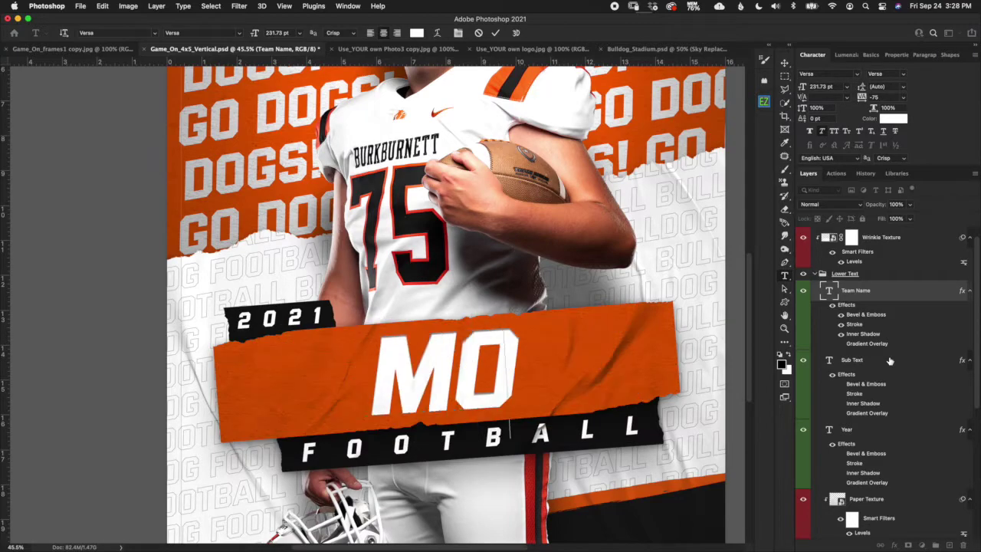
pyautogui.write('UN')
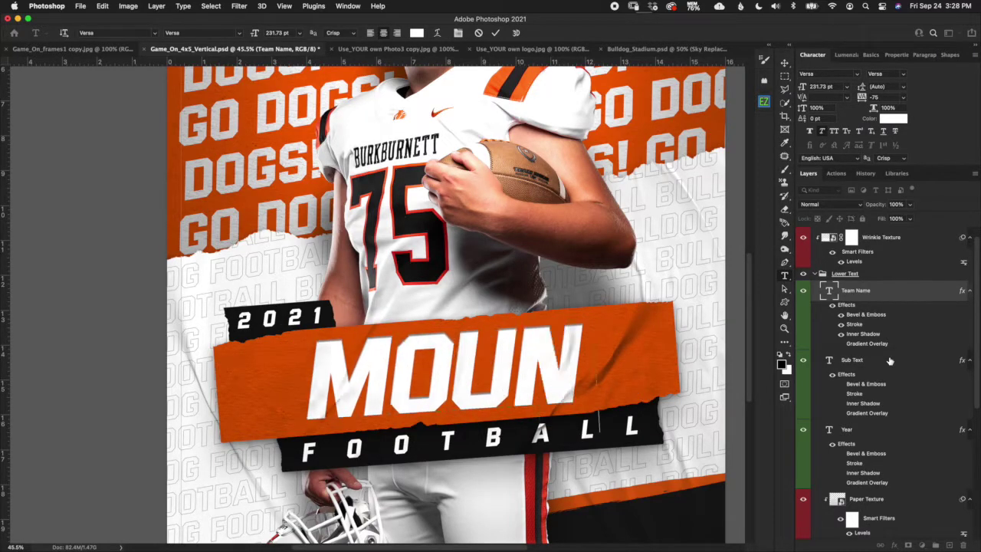
pyautogui.write('TAINEER')
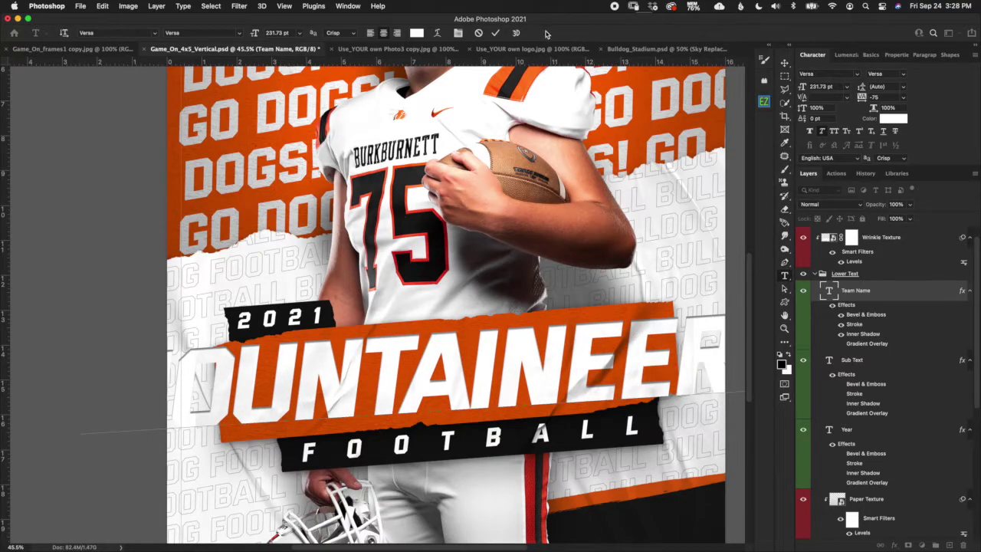
pyautogui.click(502, 35)
pyautogui.press('v')
pyautogui.hotkey('ctrl', '0')
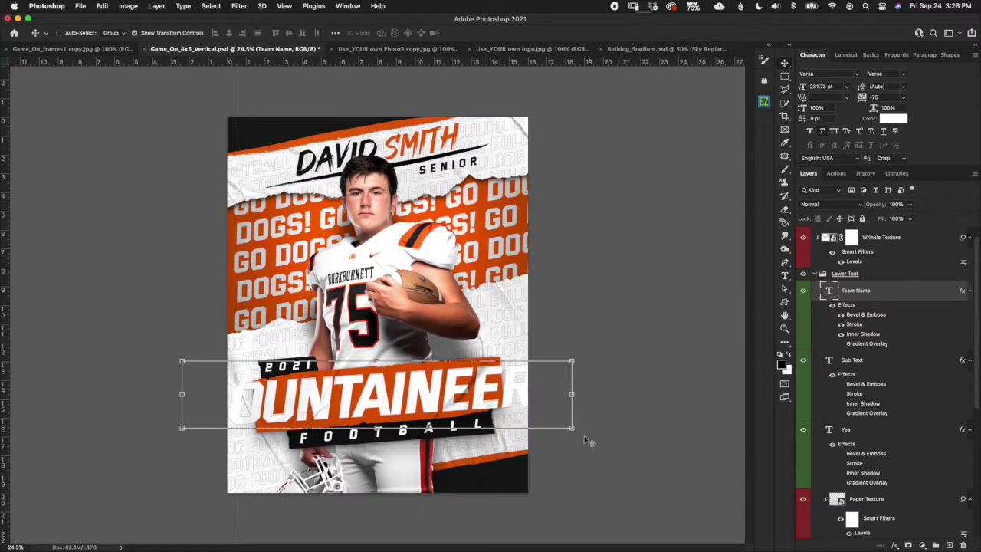
# Scale the MOUNTAINEERS text down to about 62% (143.58 pt) to fit the orange strip.
pyautogui.moveTo(572, 426); pyautogui.dragTo(491, 374)
pyautogui.moveTo(178, 351); pyautogui.dragTo(254, 370)
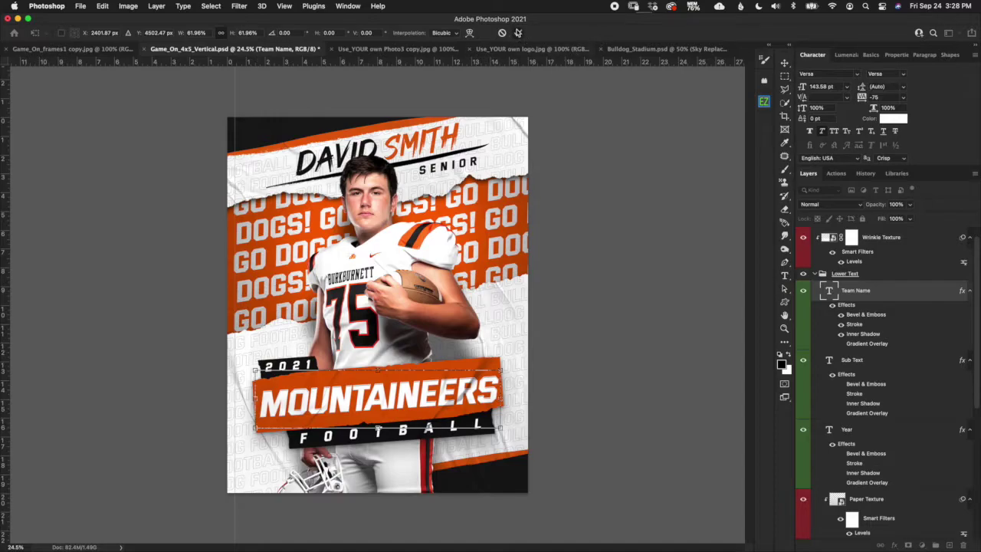
pyautogui.click(518, 32)
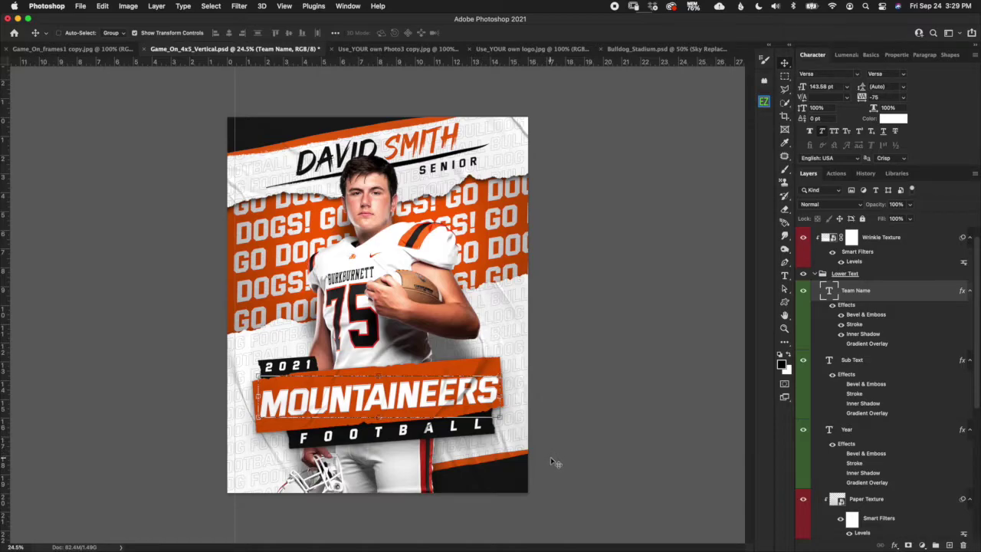
pyautogui.press('super+equal')
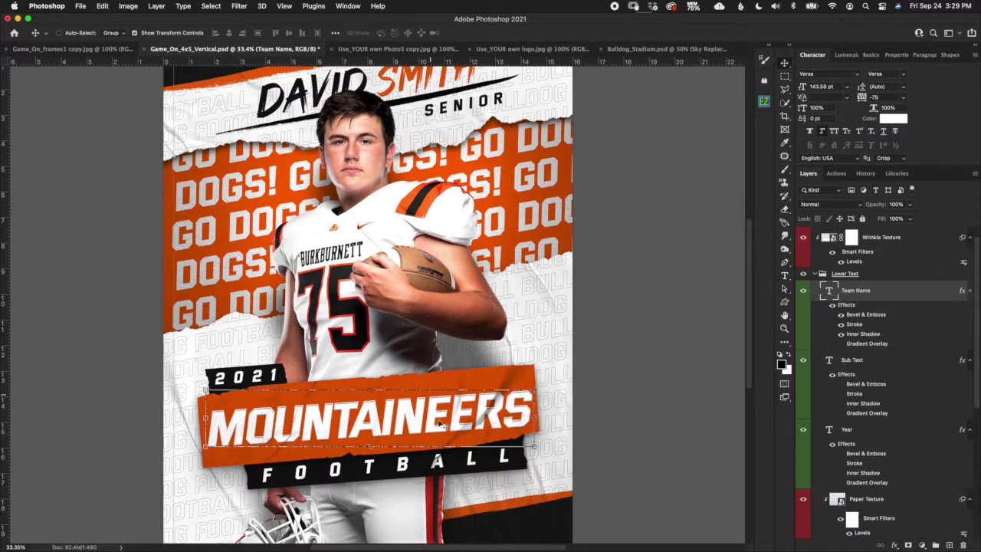
# Pick out the MOUNTAINEERS paper strip layer from among the FOOTBALL and 2021 strips.
pyautogui.moveTo(975, 337); pyautogui.dragTo(975, 438)
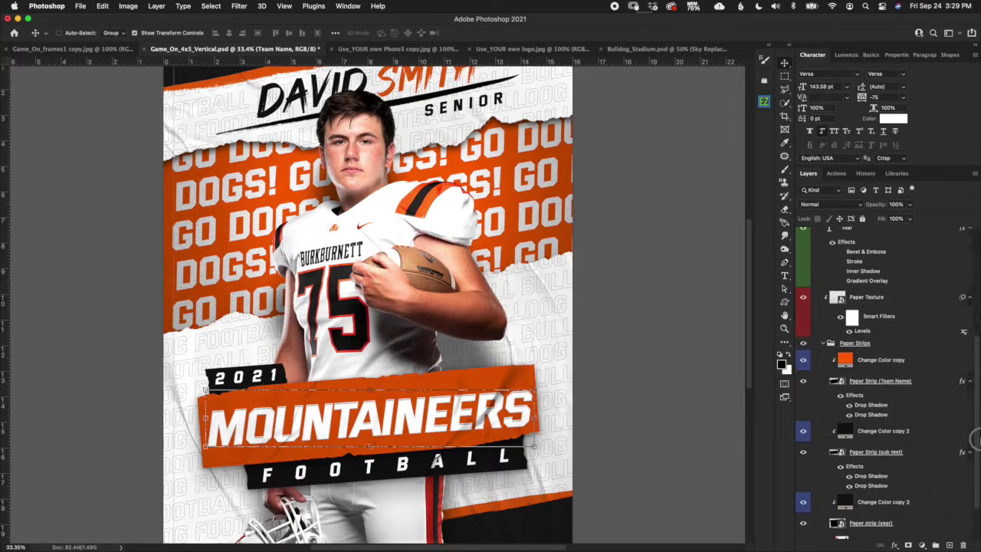
pyautogui.click(929, 383)
pyautogui.click(891, 462)
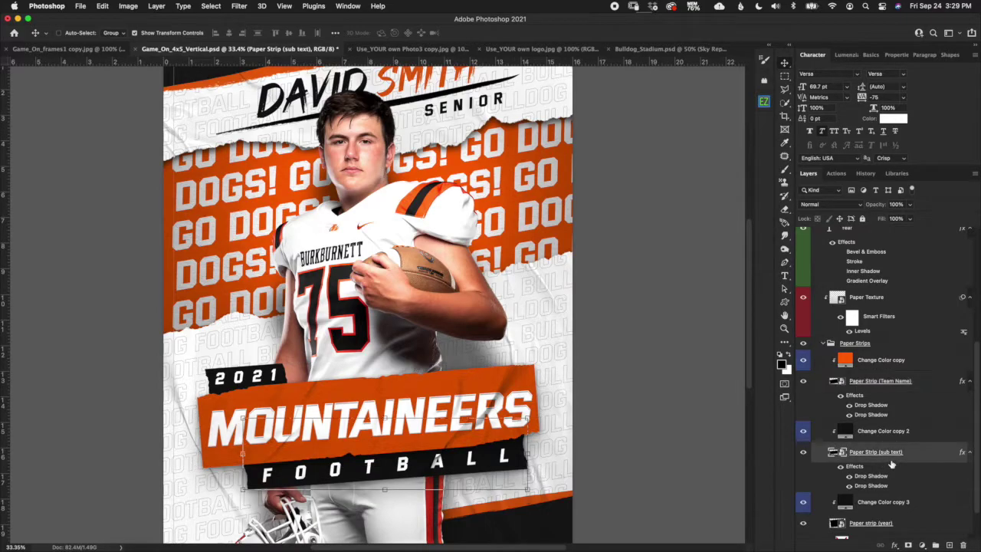
pyautogui.click(895, 524)
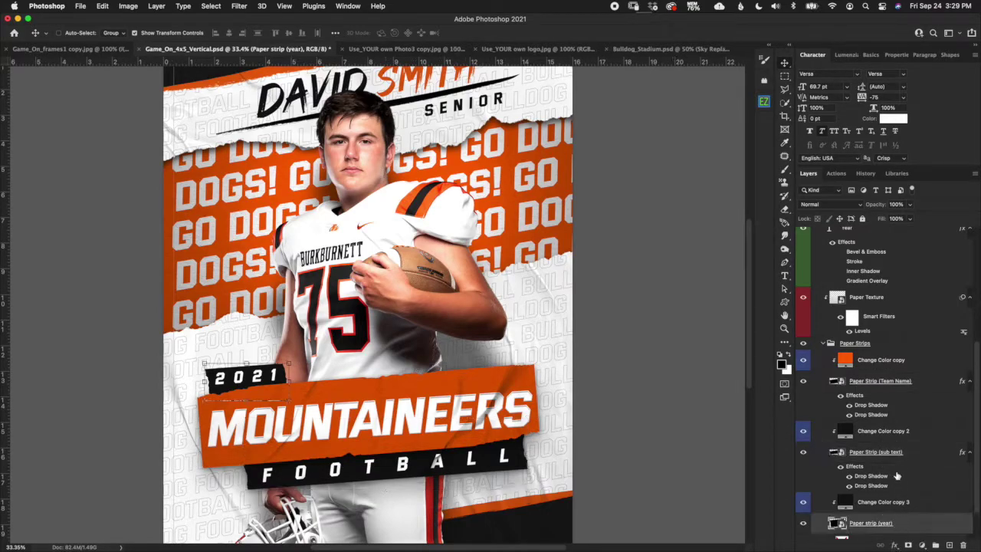
pyautogui.click(894, 387)
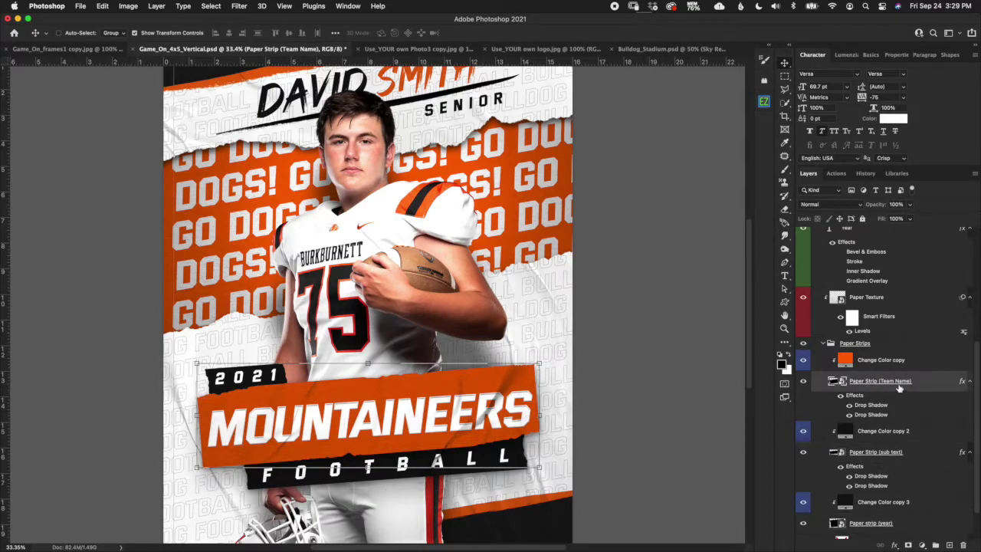
pyautogui.click(906, 461)
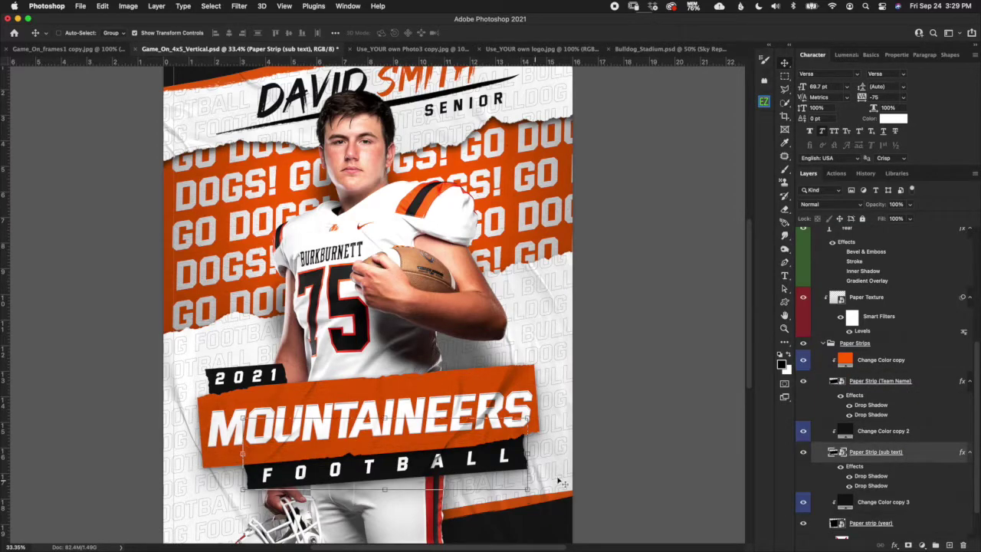
pyautogui.click(911, 530)
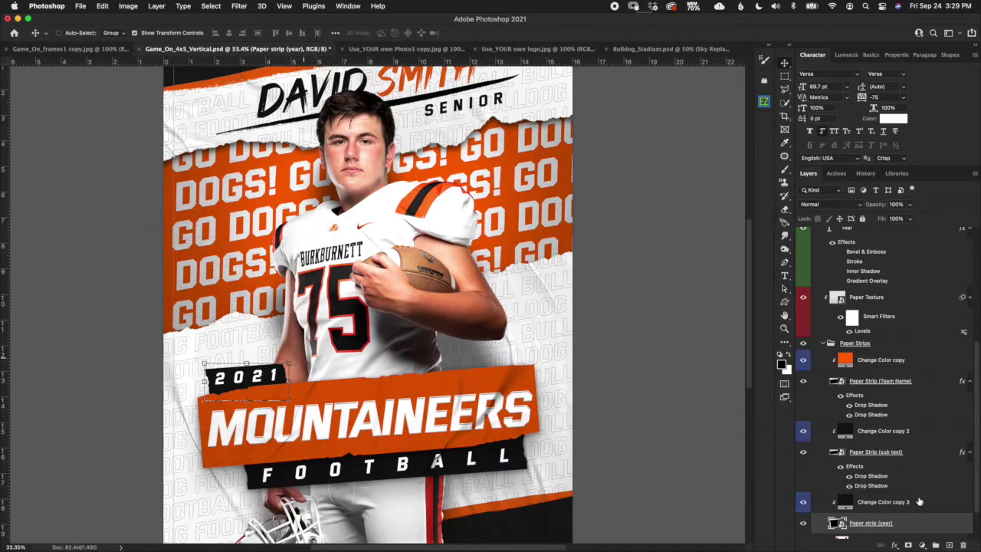
pyautogui.click(910, 468)
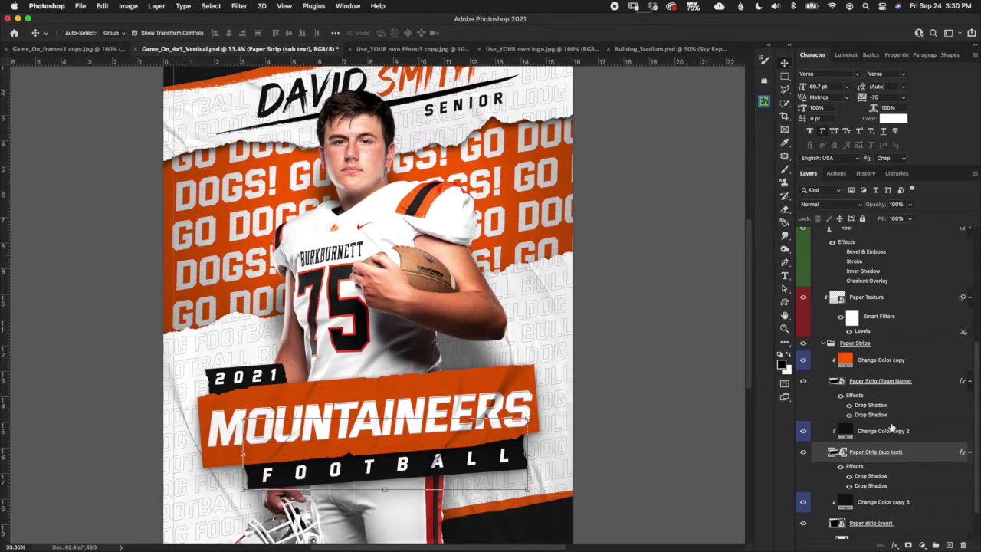
pyautogui.click(891, 395)
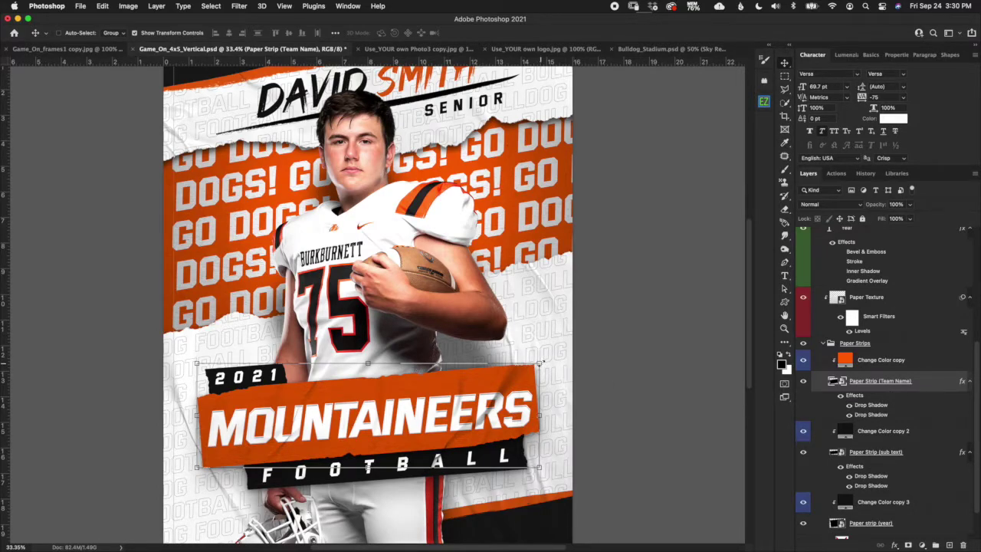
# Tilt the strip −4.55° and squash it to about 91% × 71% around the name.
pyautogui.moveTo(543, 359); pyautogui.dragTo(554, 371)
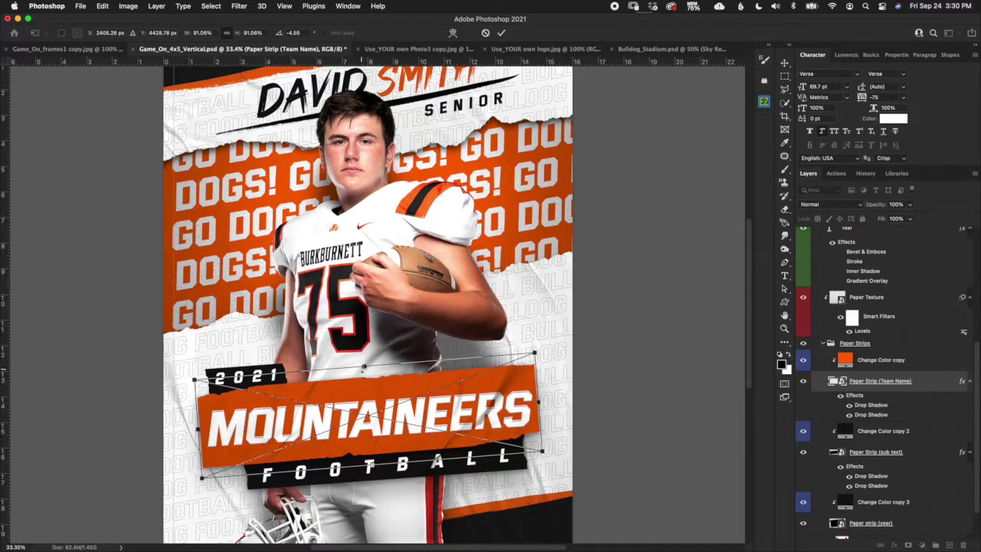
pyautogui.moveTo(364, 368); pyautogui.dragTo(365, 375)
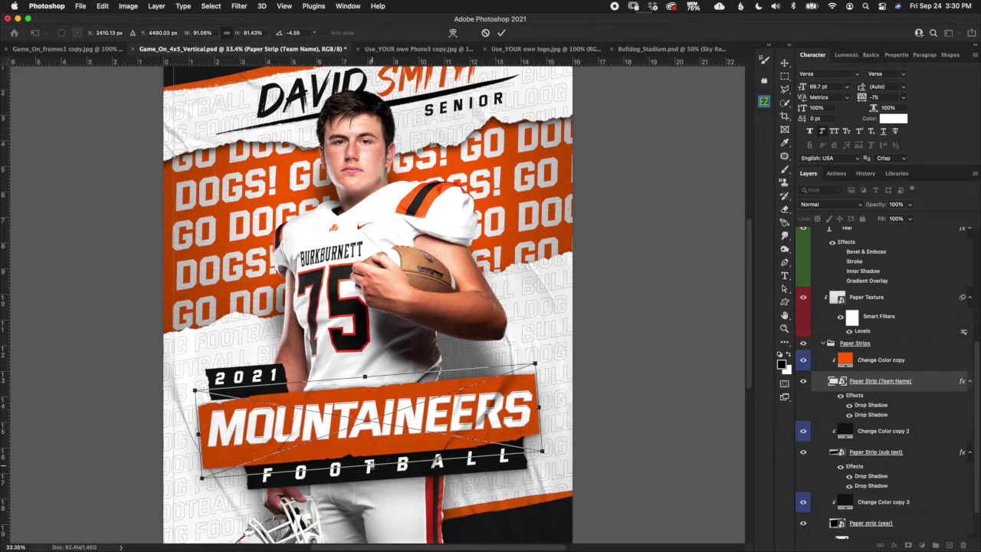
pyautogui.moveTo(371, 467); pyautogui.dragTo(370, 451)
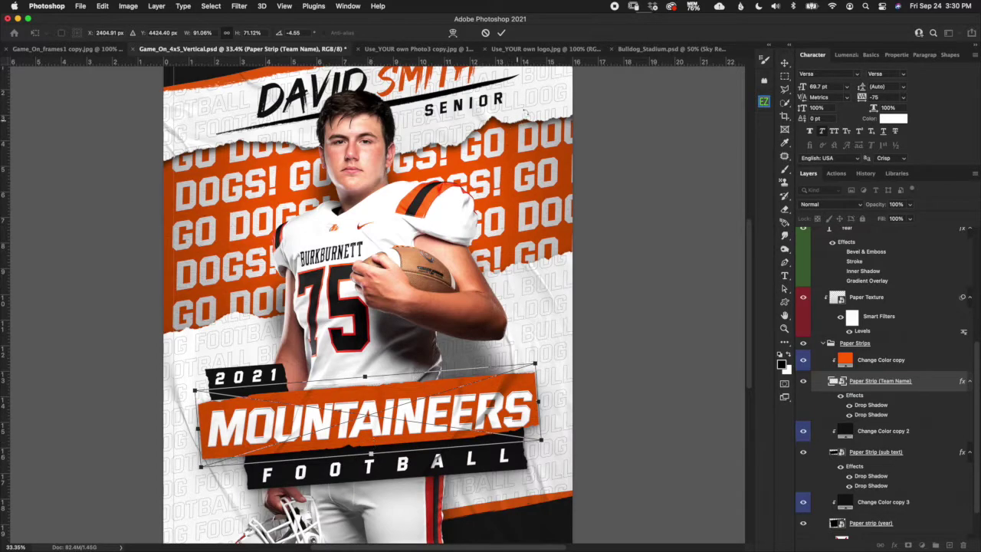
pyautogui.click(501, 33)
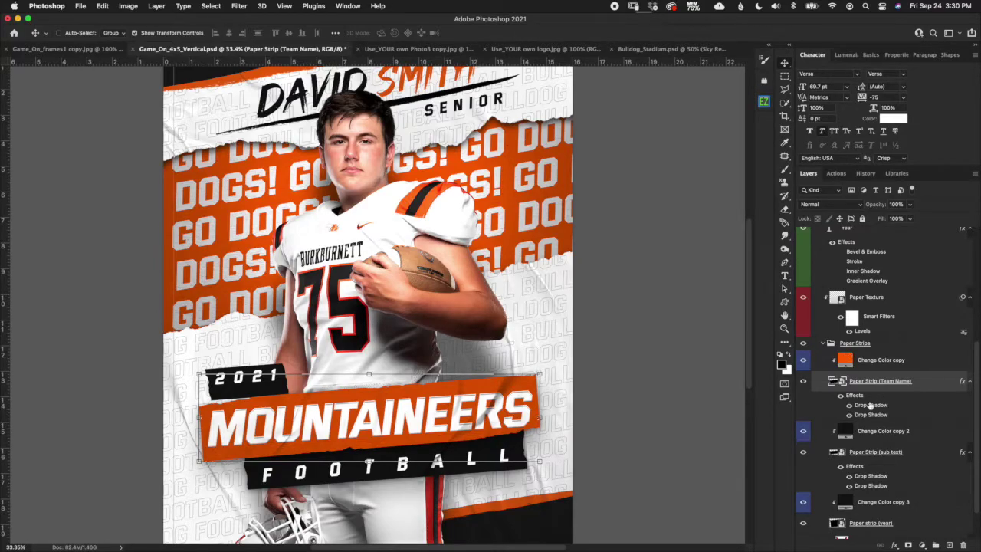
# Move the MOUNTAINEERS banner higher and scale it up to 102.74% (text 147.51 pt).
pyautogui.click(977, 401)
pyautogui.moveTo(977, 400); pyautogui.dragTo(978, 359)
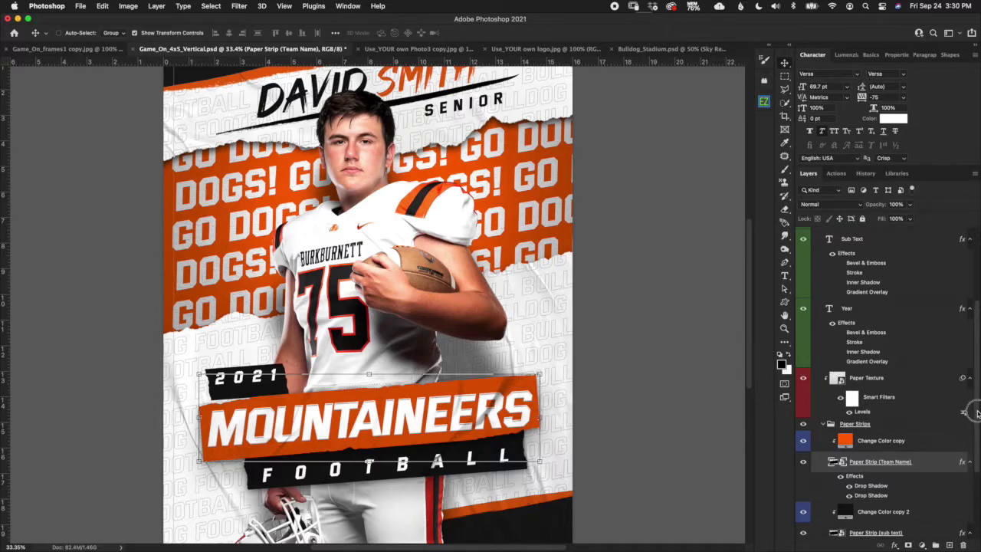
pyautogui.moveTo(976, 409); pyautogui.dragTo(977, 365)
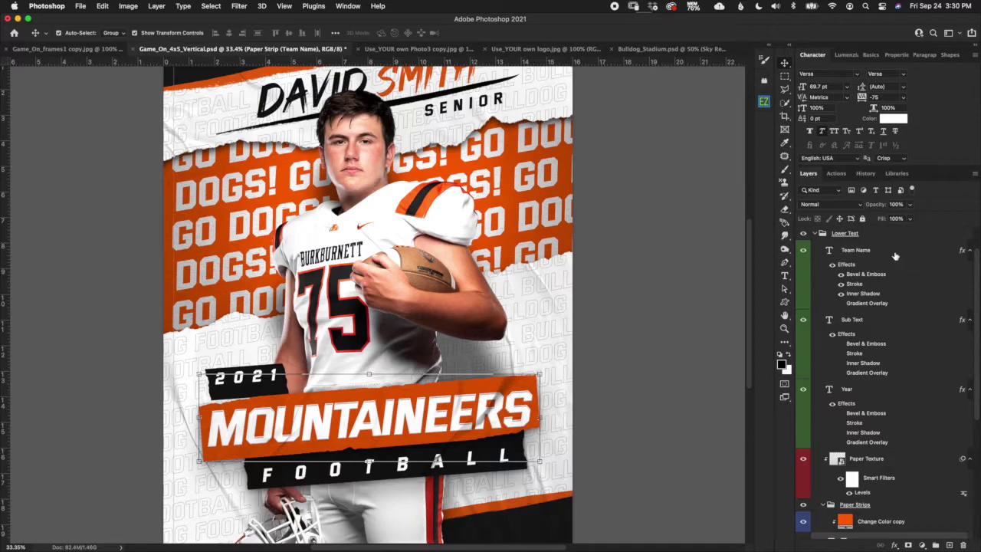
pyautogui.click(896, 255)
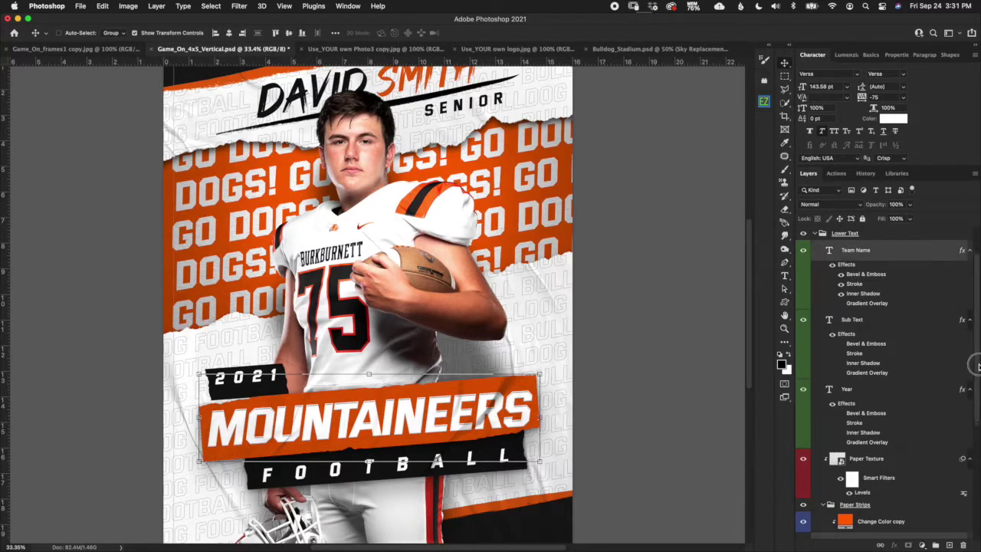
pyautogui.scroll(-1, 978, 368)
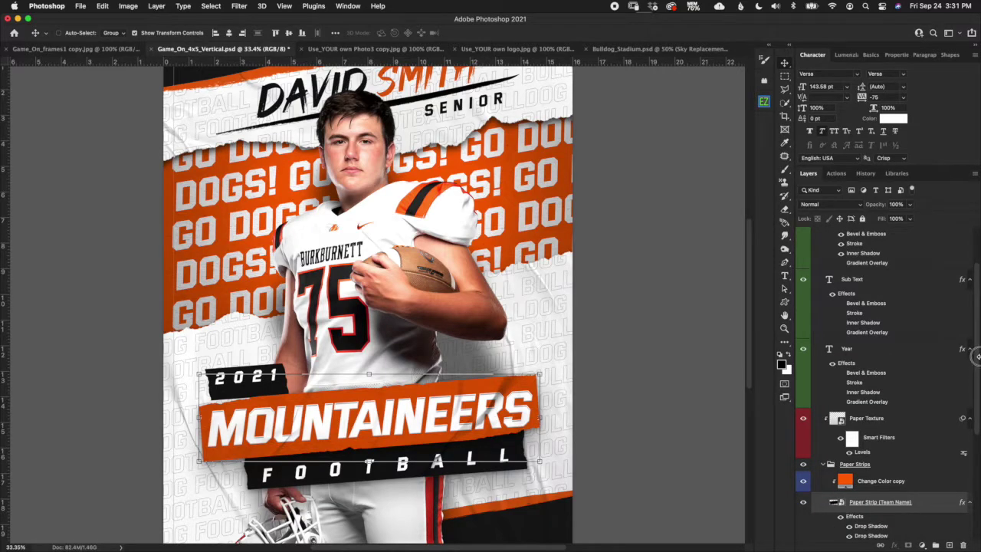
pyautogui.click(540, 374)
pyautogui.moveTo(498, 412); pyautogui.dragTo(499, 392)
pyautogui.moveTo(541, 351); pyautogui.dragTo(560, 344)
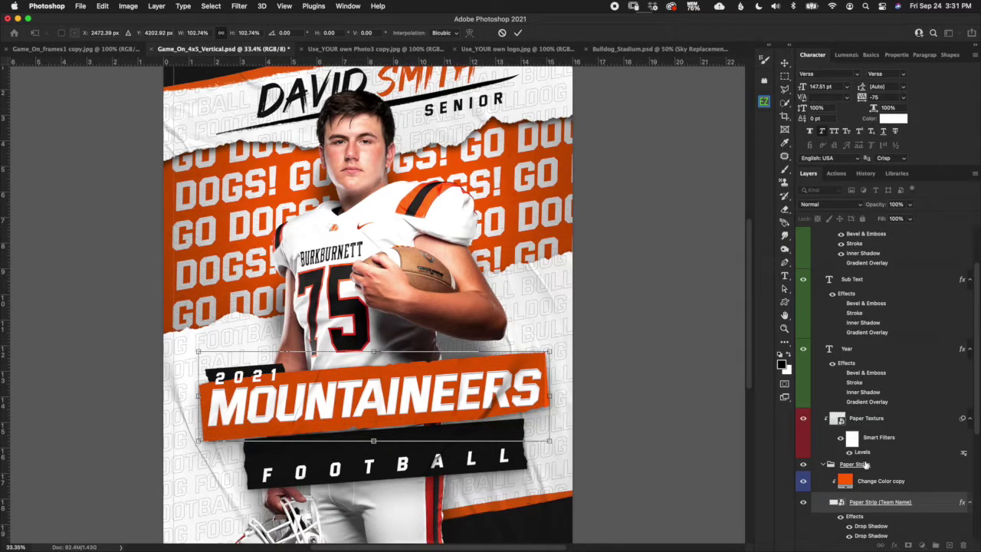
pyautogui.press('Return')
pyautogui.click(868, 418)
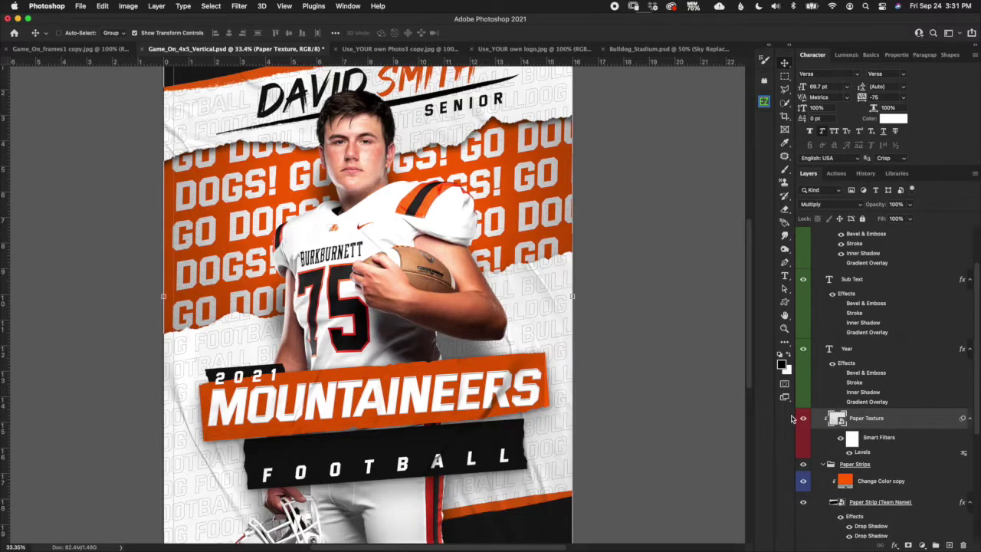
# Undo the banner transform and select the strip's Change Color copy fill layer.
pyautogui.press('super+z')
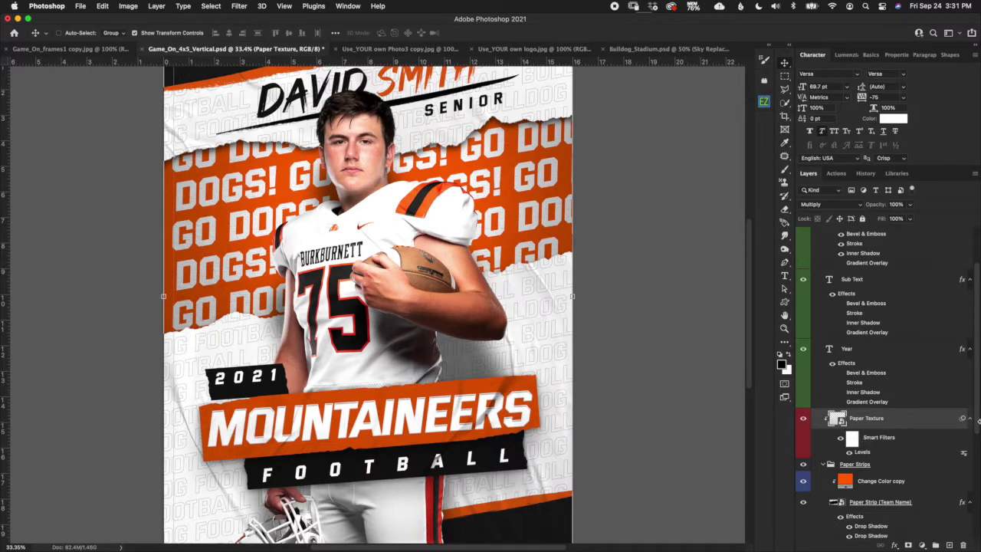
pyautogui.scroll(-1, 978, 437)
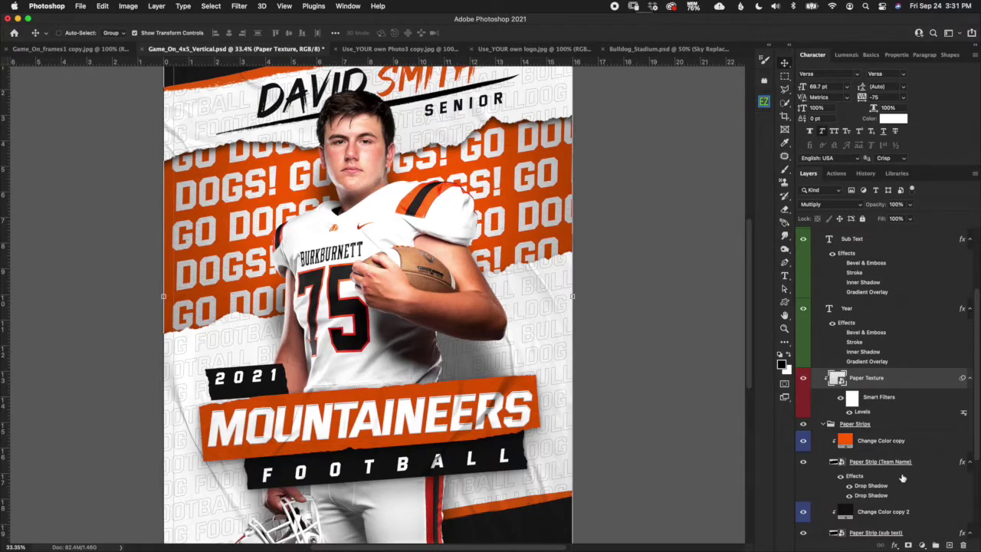
pyautogui.click(900, 448)
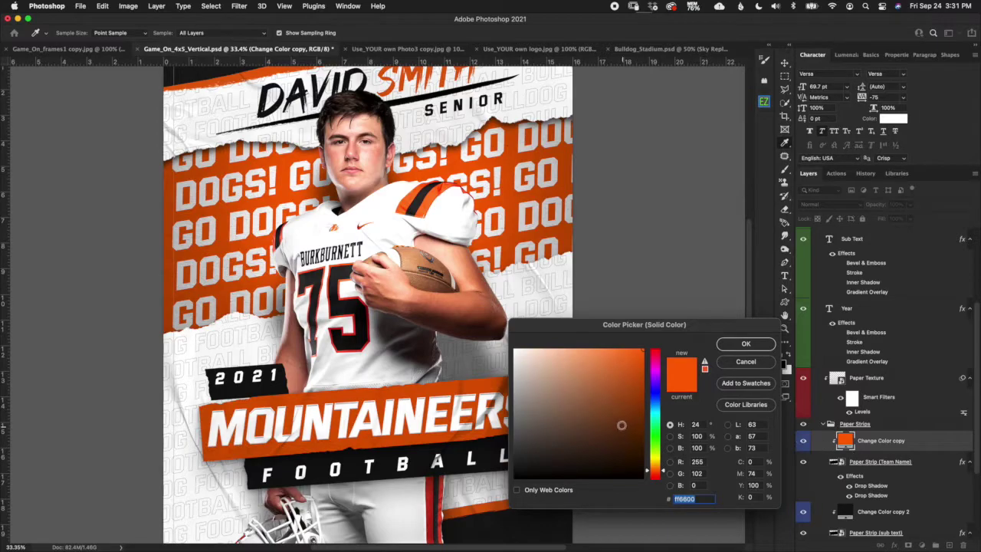
# Change the Change Color copy fill from orange to off-white f8f6f4, after rejecting a yellow preview.
pyautogui.moveTo(664, 473); pyautogui.dragTo(664, 460)
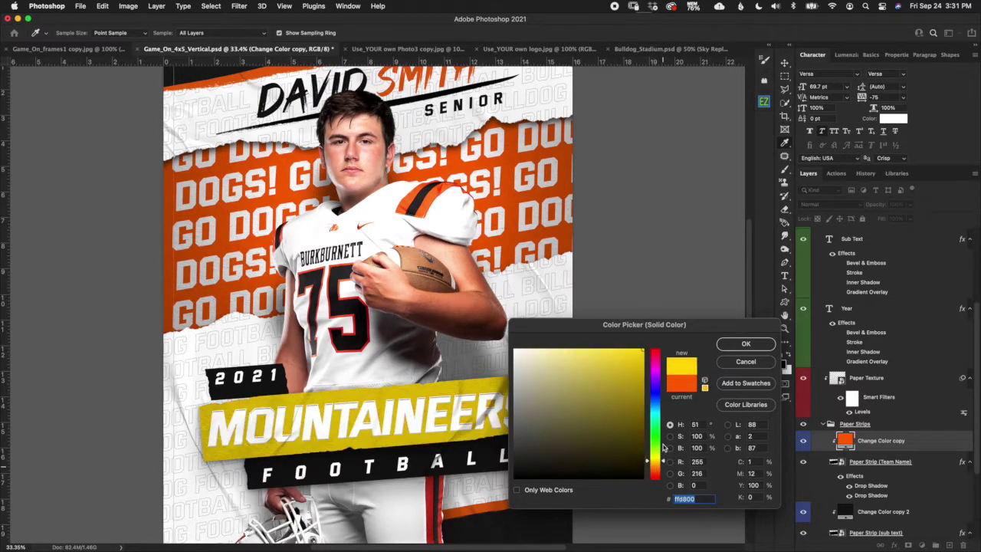
pyautogui.click(758, 362)
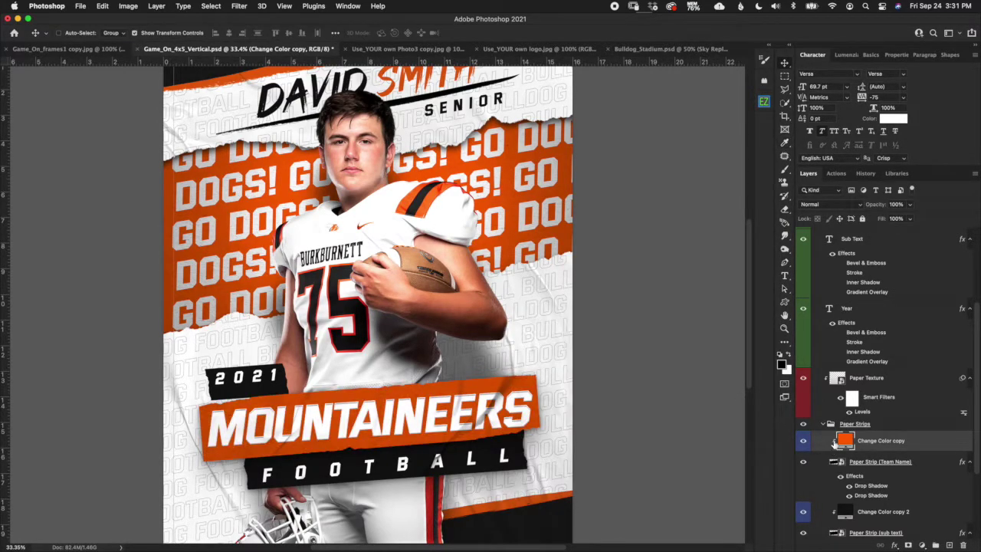
pyautogui.doubleClick(844, 441)
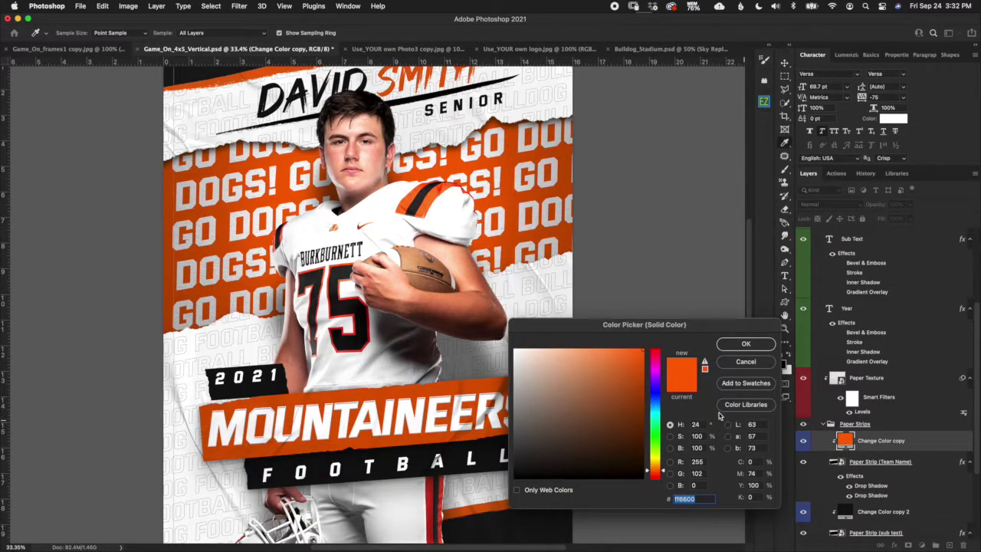
pyautogui.moveTo(527, 350)
pyautogui.mouseDown()
pyautogui.moveTo(519, 344)
pyautogui.moveTo(514, 357)
pyautogui.mouseUp()
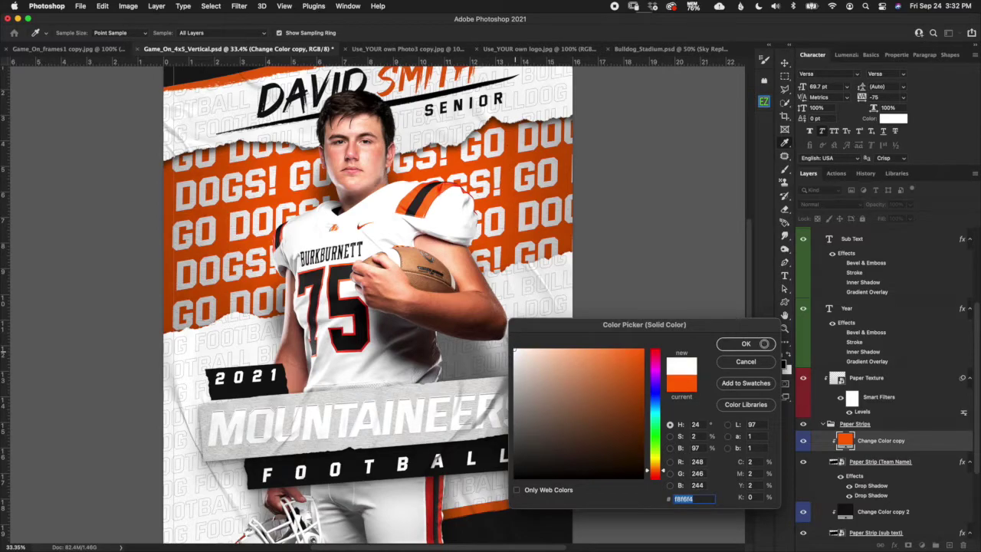
pyautogui.click(767, 345)
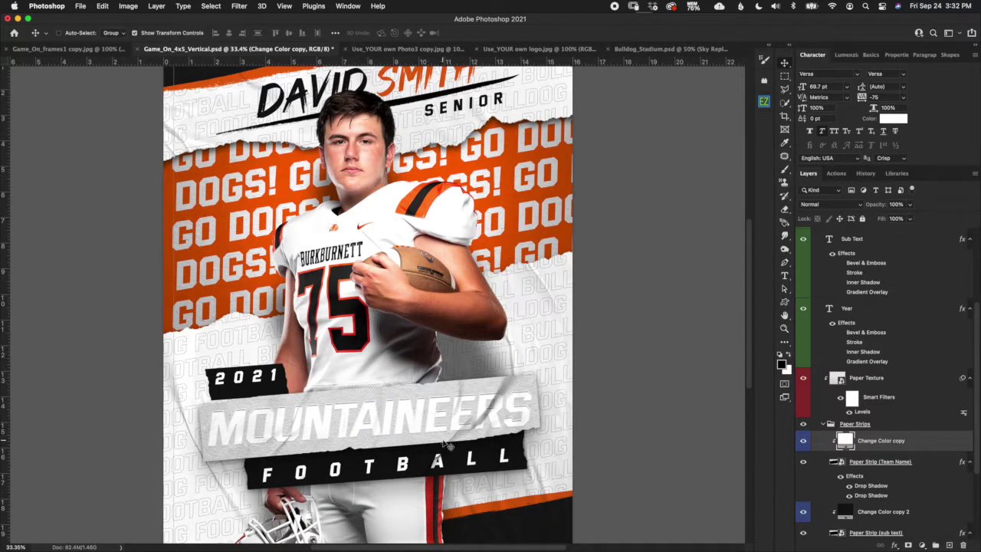
pyautogui.click(872, 385)
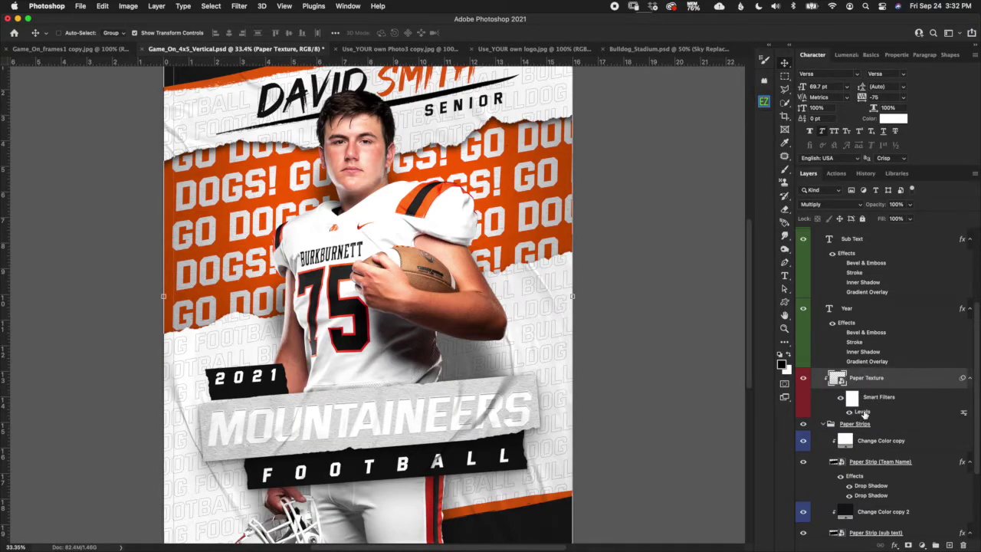
pyautogui.doubleClick(864, 412)
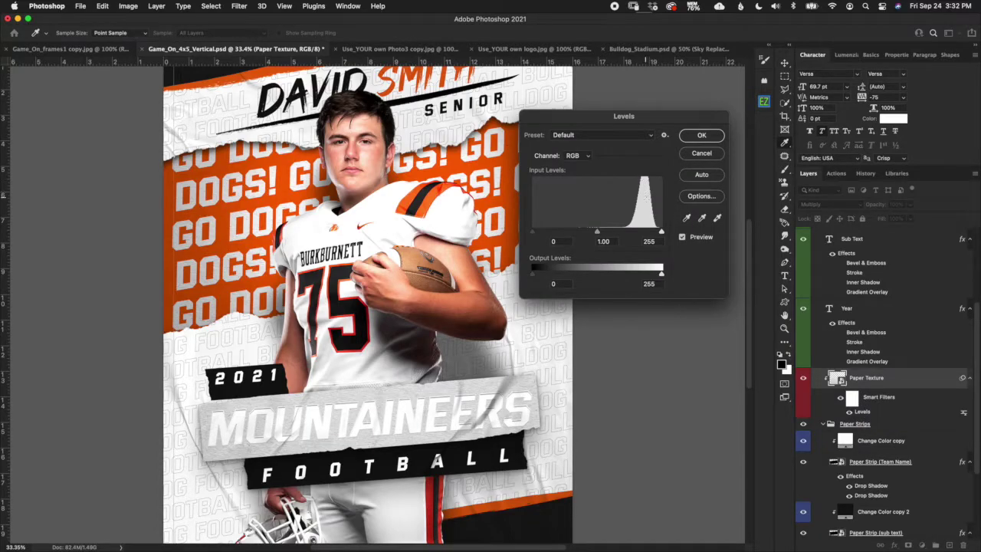
pyautogui.moveTo(661, 233); pyautogui.dragTo(638, 231)
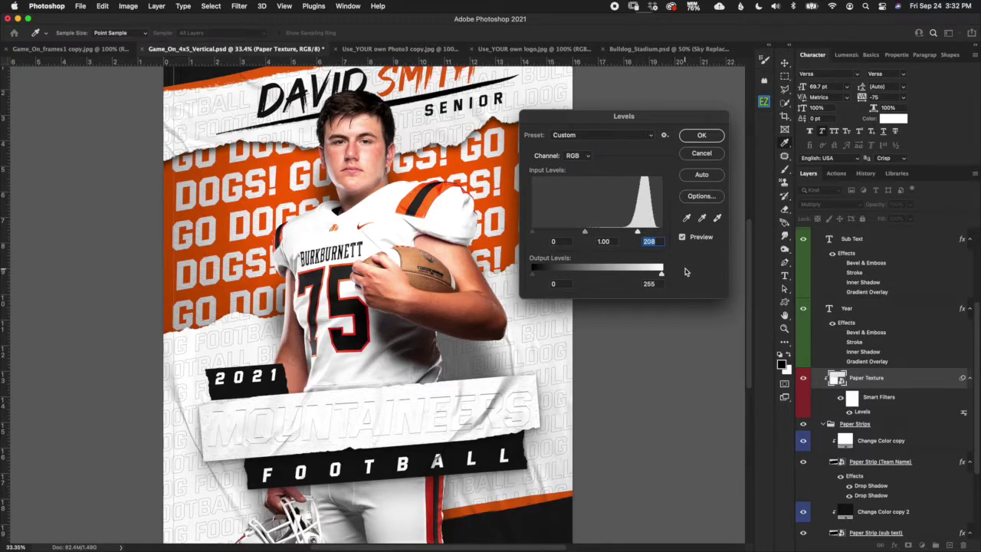
pyautogui.moveTo(639, 232); pyautogui.dragTo(698, 232)
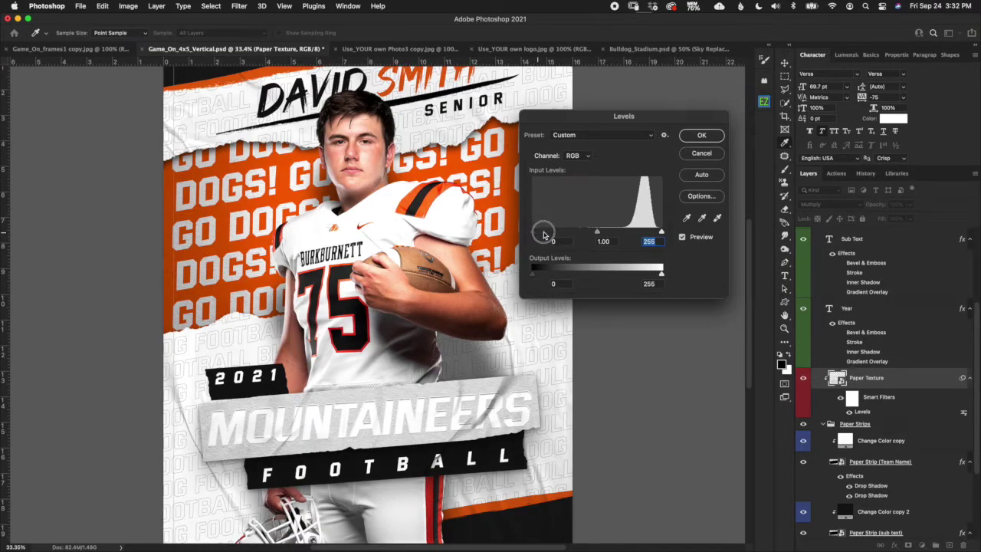
pyautogui.moveTo(534, 231); pyautogui.dragTo(573, 234)
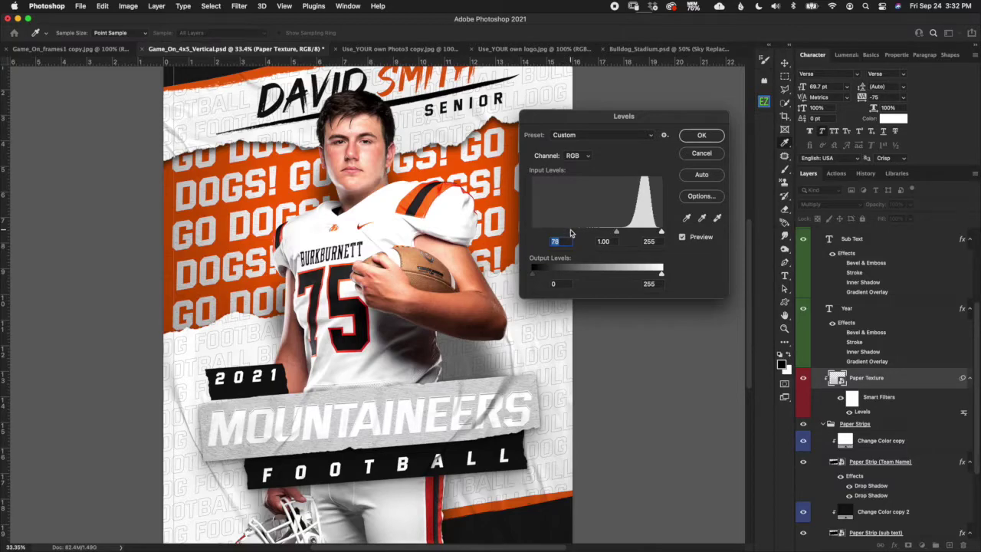
pyautogui.click(720, 160)
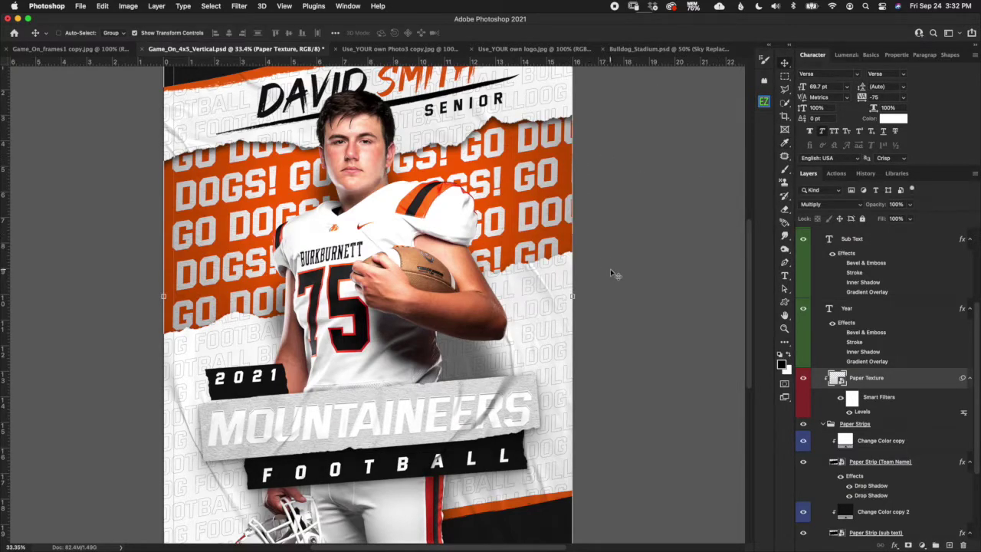
# Set the strip's Change Color copy fill back to orange ff6600.
pyautogui.click(844, 448)
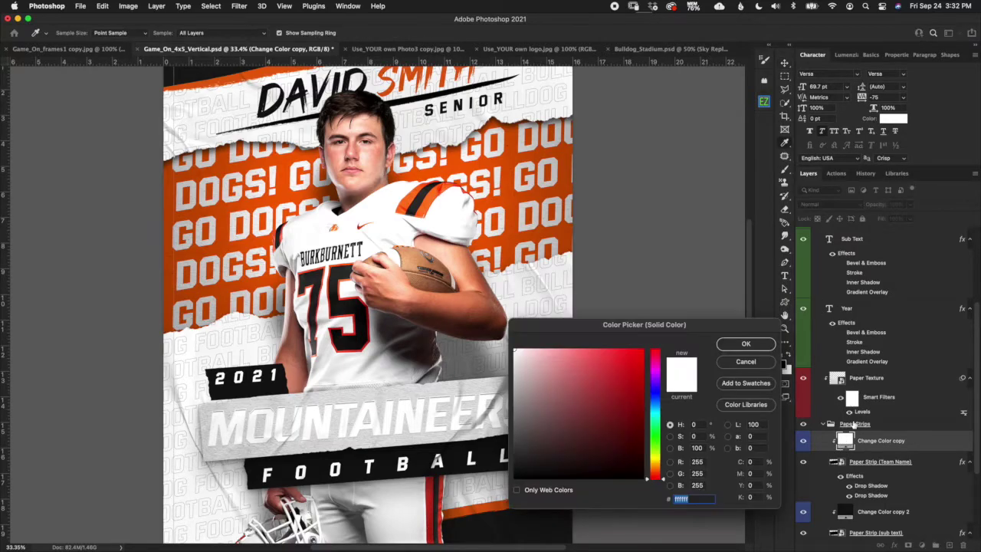
pyautogui.click(527, 215)
pyautogui.click(643, 352)
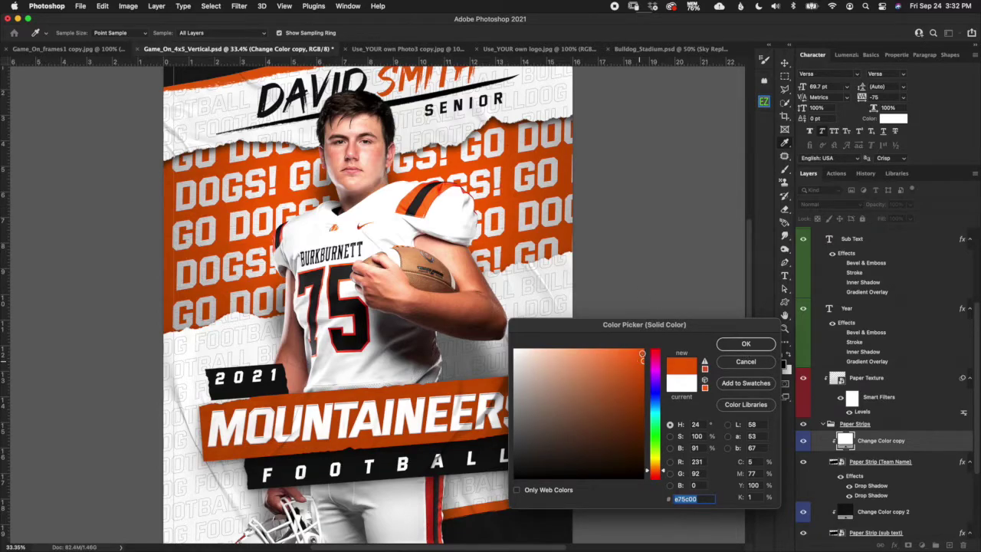
pyautogui.click(757, 344)
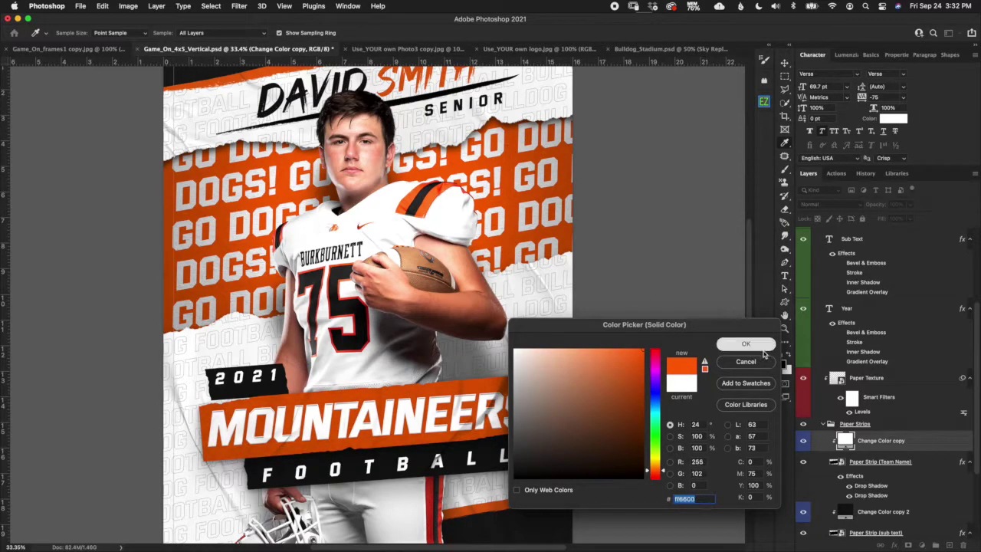
# Collapse the Lower Text group so its layers and effects are hidden.
pyautogui.click(819, 426)
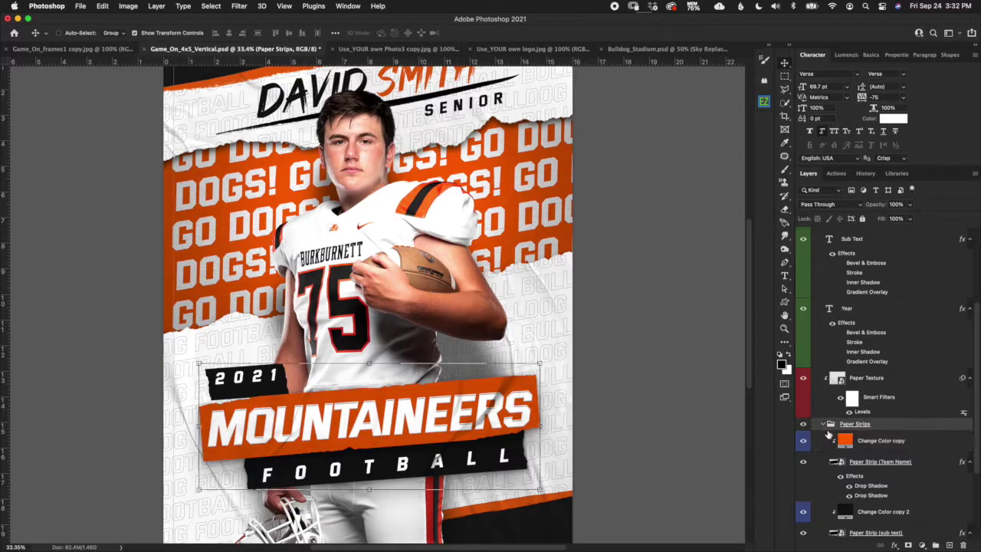
pyautogui.scroll(-2, 975, 422)
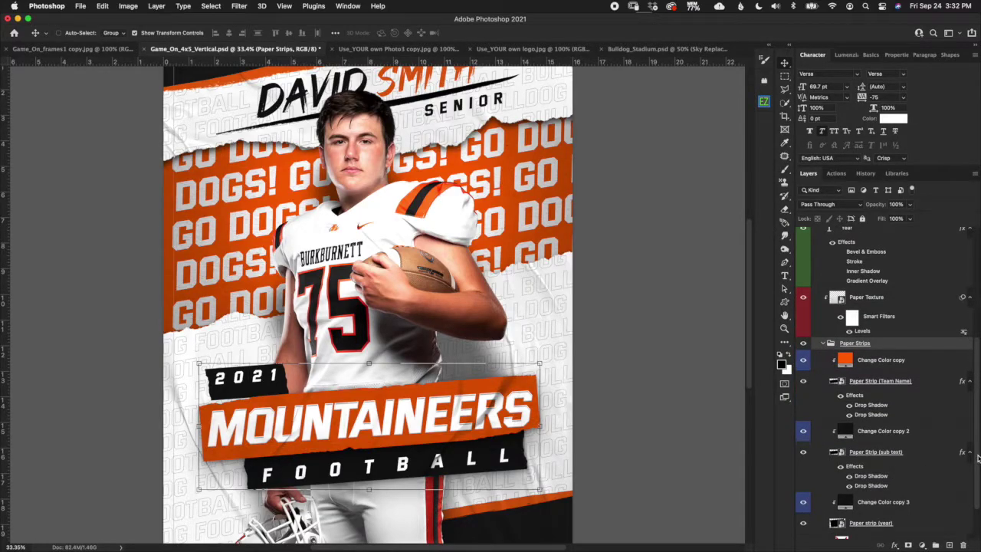
pyautogui.scroll(5, 965, 429)
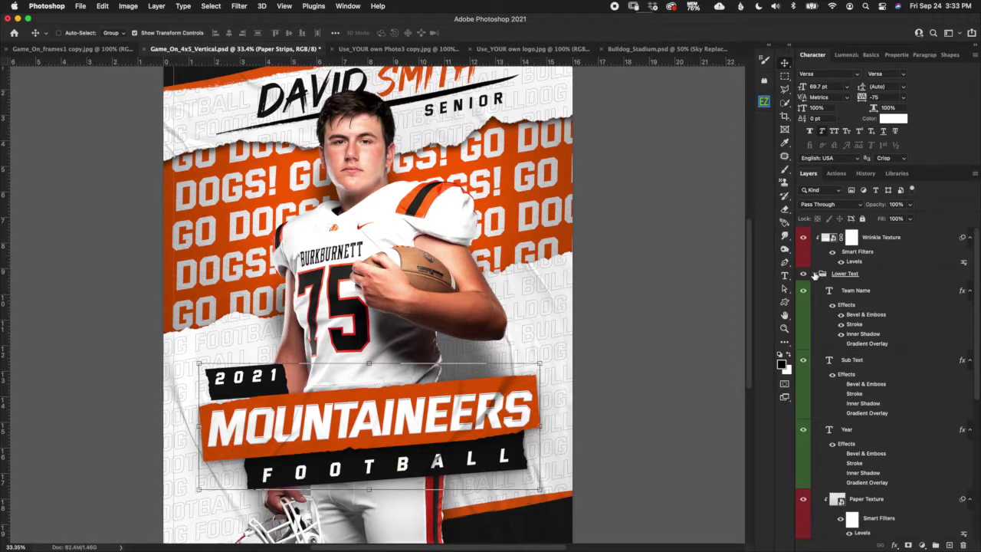
pyautogui.click(814, 274)
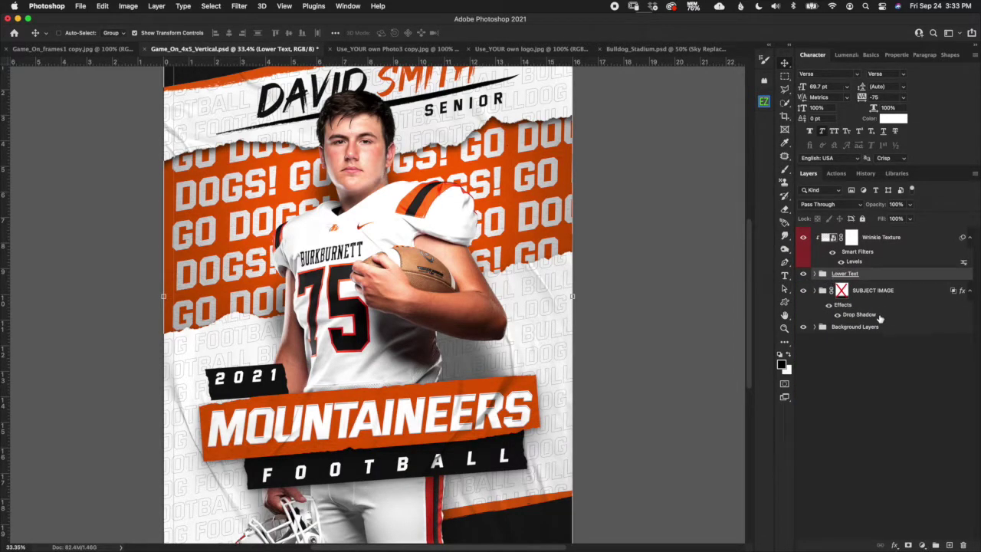
# Fit the whole MOUNTAINEERS poster in the window with Cmd+0.
pyautogui.press('super+0')
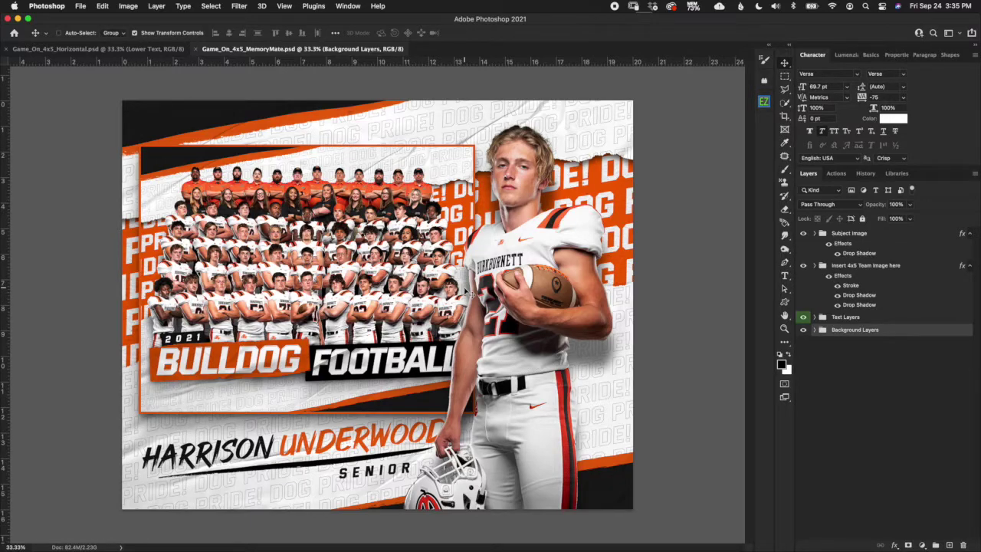
# In the MemoryMate template, expand Insert 4x5 Team Image here and delete the Sample Team Image layer.
pyautogui.click(158, 49)
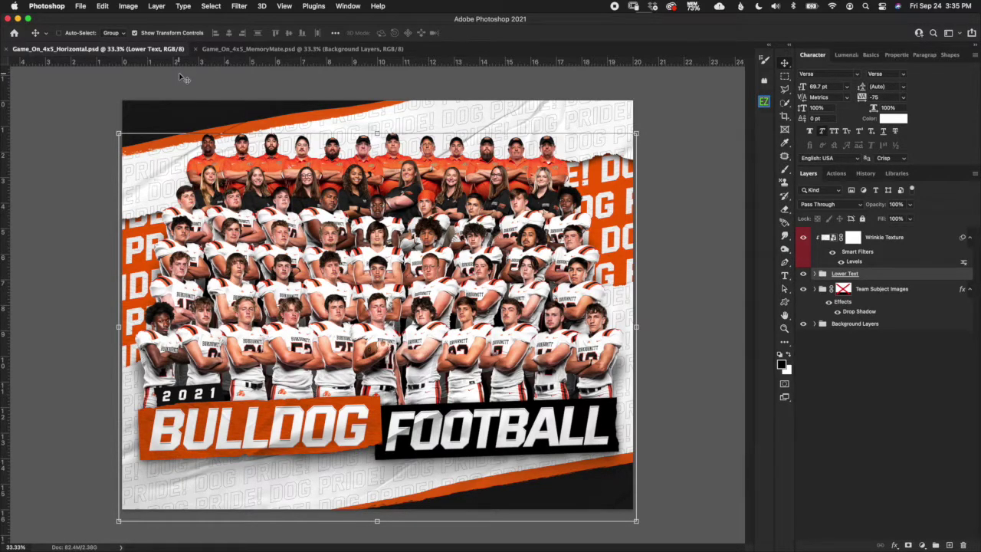
pyautogui.click(251, 49)
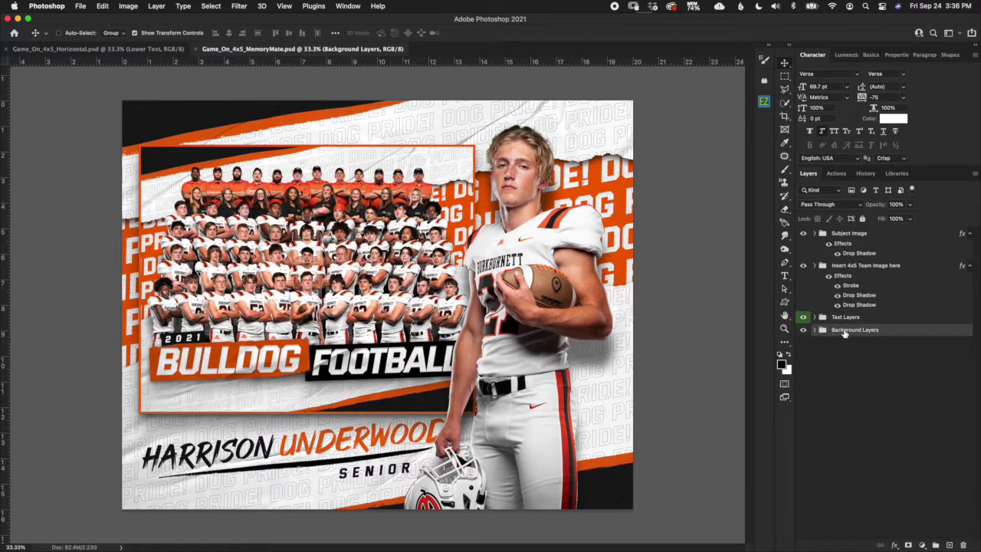
pyautogui.click(851, 321)
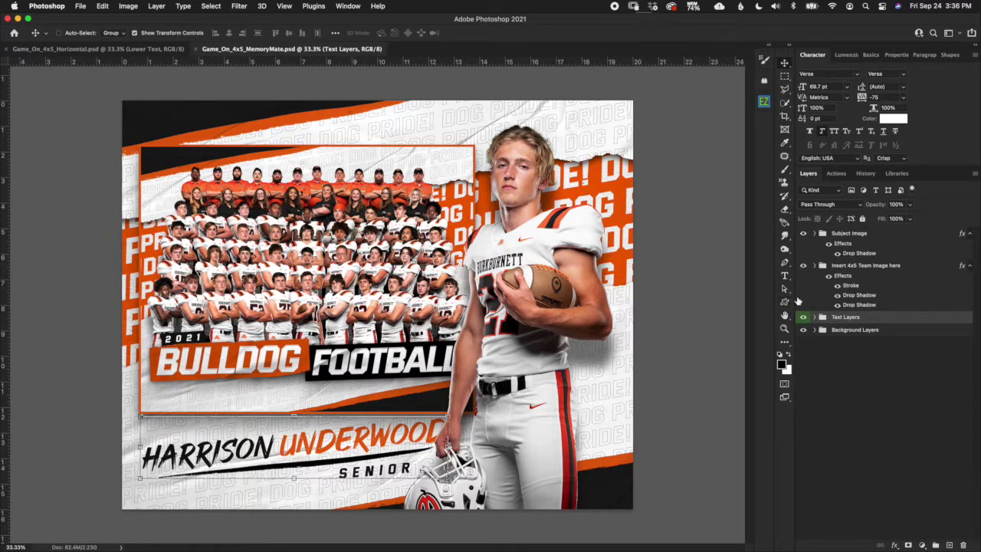
pyautogui.click(849, 271)
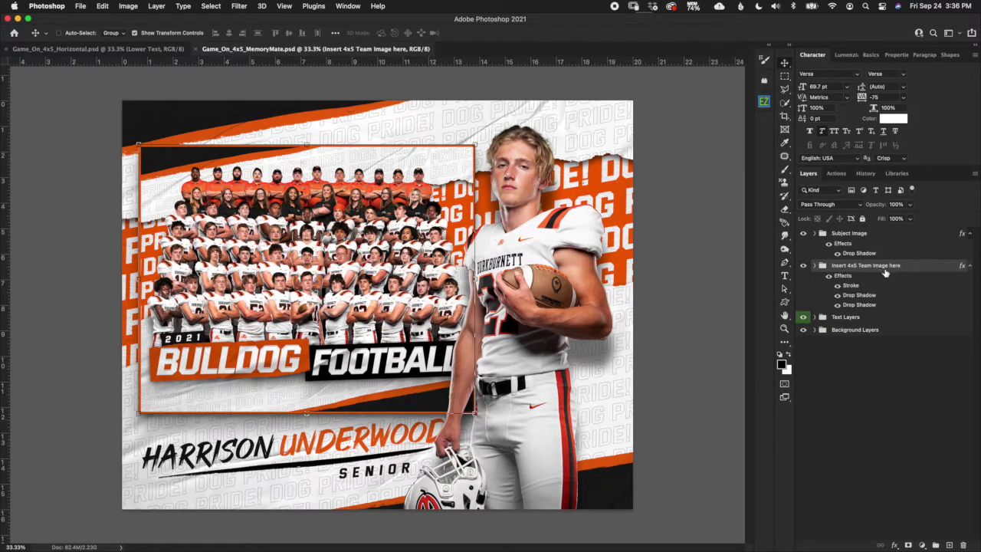
pyautogui.click(814, 266)
pyautogui.click(852, 323)
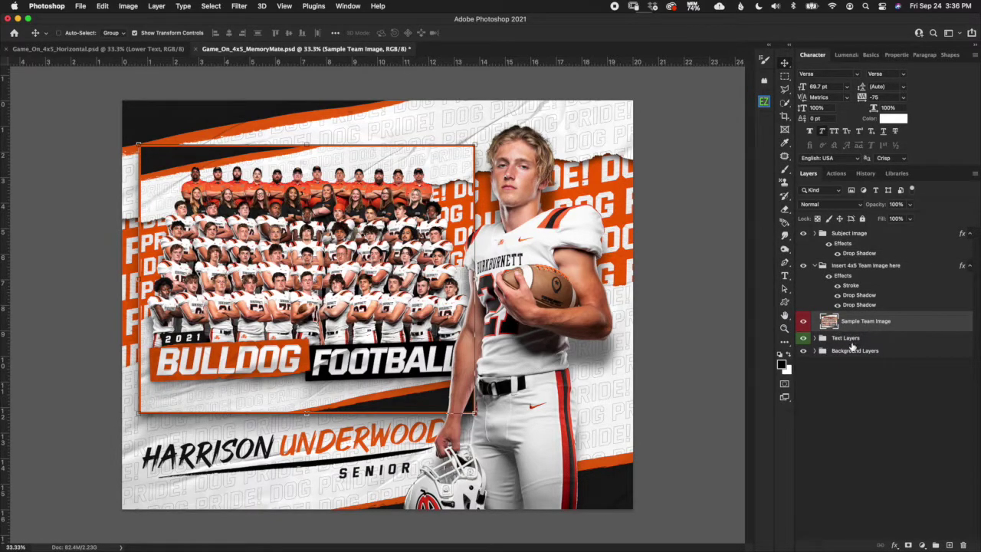
pyautogui.press('Delete')
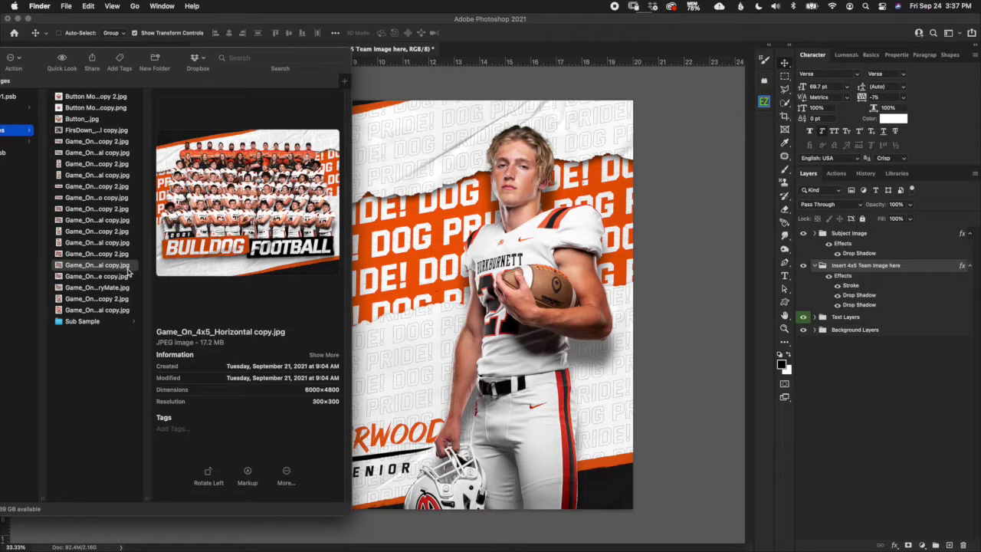
# Place Game_On_4x5_Horizontal copy.jpg from the Finder folder onto the MemoryMate poster as a new layer.
pyautogui.click(292, 62)
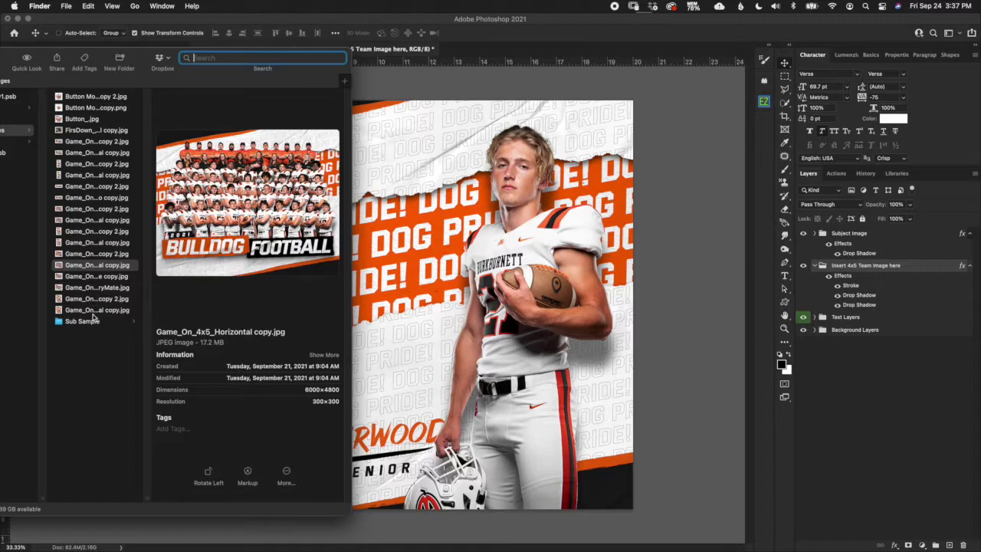
pyautogui.moveTo(108, 265); pyautogui.dragTo(428, 247)
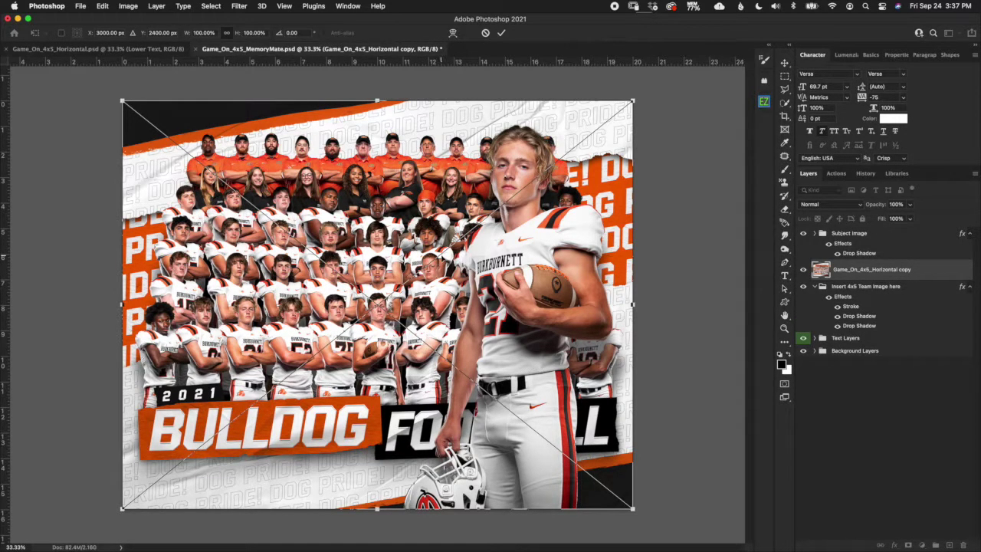
# Commit the placed team photo and move its layer into the Insert 4x5 Team Image here group.
pyautogui.click(501, 33)
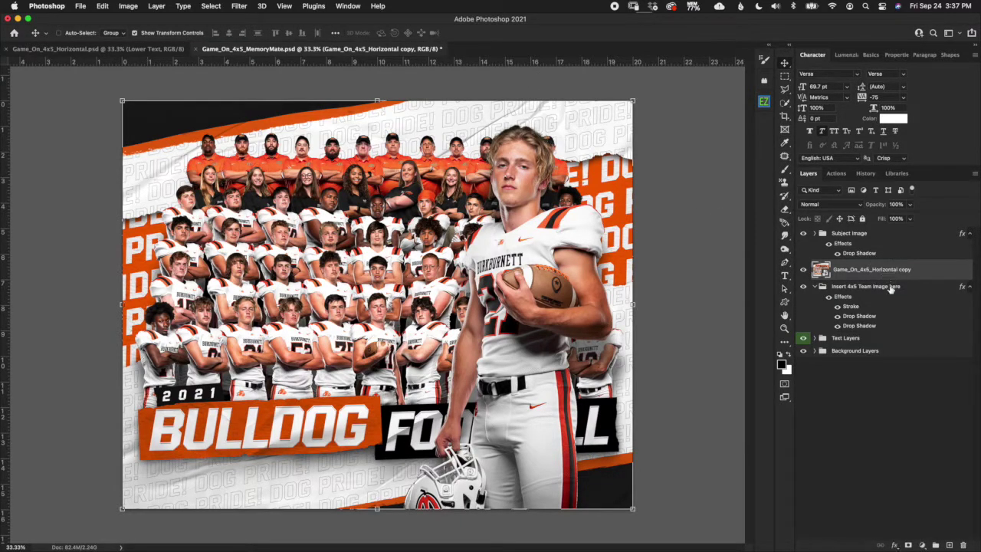
pyautogui.click(892, 288)
pyautogui.click(889, 269)
pyautogui.moveTo(879, 273); pyautogui.dragTo(874, 313)
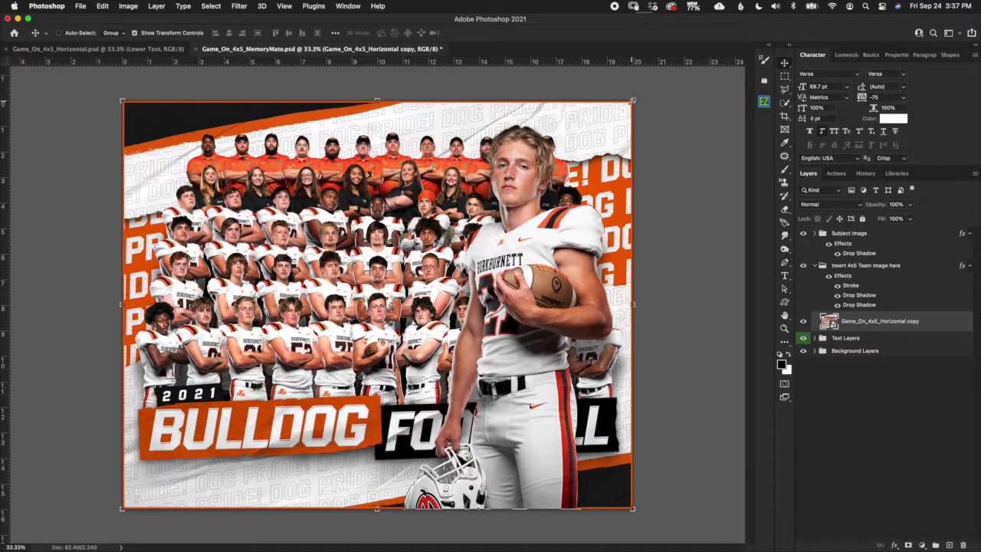
# Scale the team photo to about 65% and position it to fill the upper-left frame.
pyautogui.press('super+t')
pyautogui.moveTo(632, 100); pyautogui.dragTo(497, 229)
pyautogui.moveTo(125, 508); pyautogui.dragTo(148, 459)
pyautogui.moveTo(328, 293); pyautogui.dragTo(322, 206)
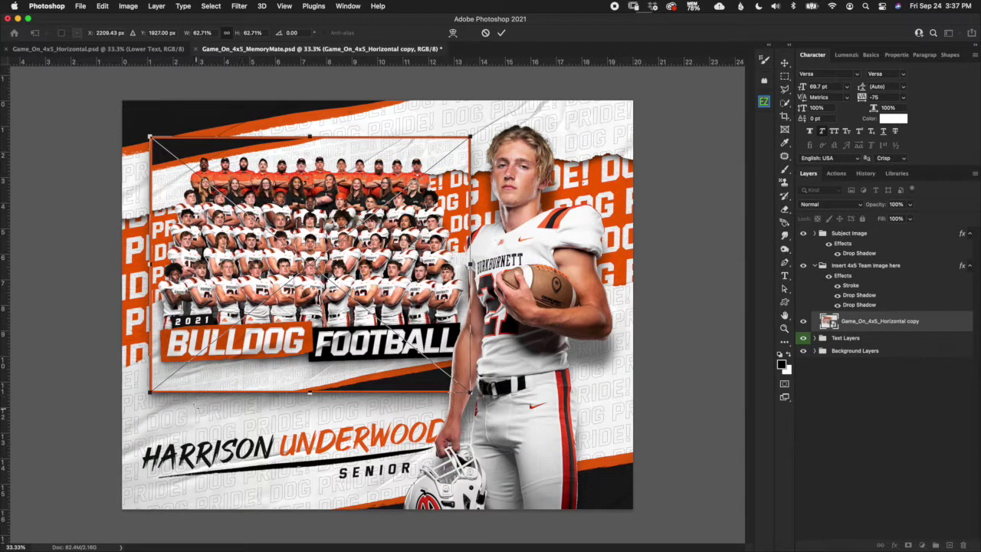
pyautogui.moveTo(150, 392); pyautogui.dragTo(141, 400)
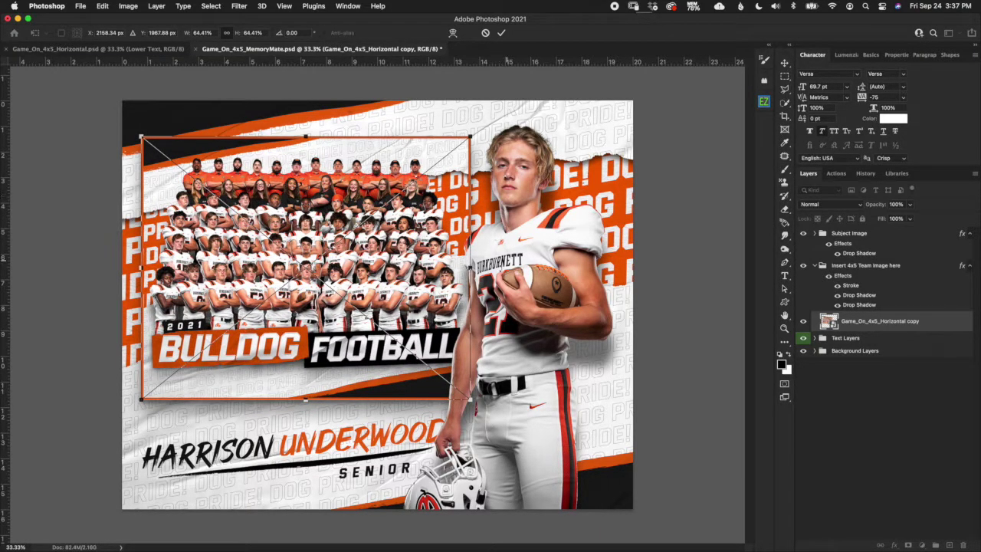
pyautogui.moveTo(469, 399); pyautogui.dragTo(473, 400)
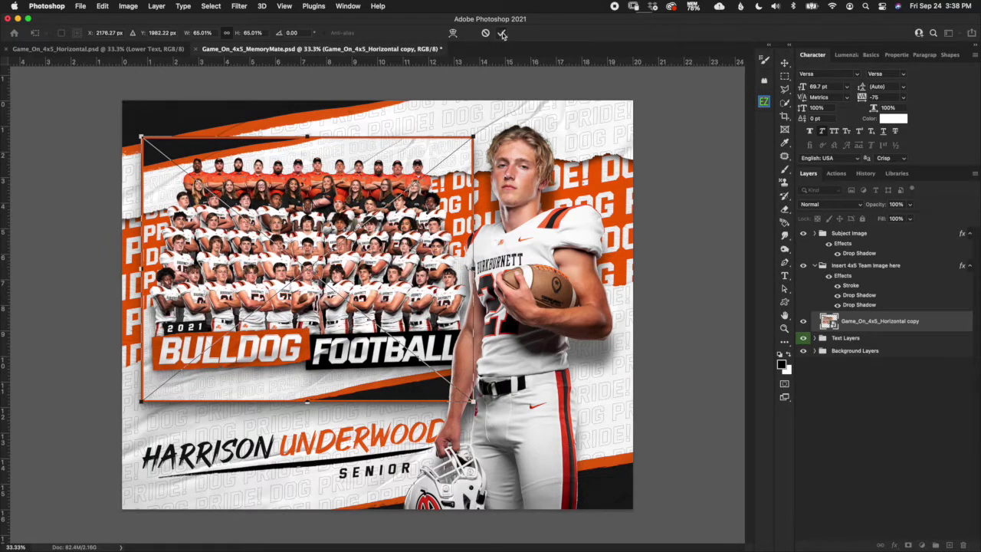
pyautogui.click(502, 34)
pyautogui.click(501, 36)
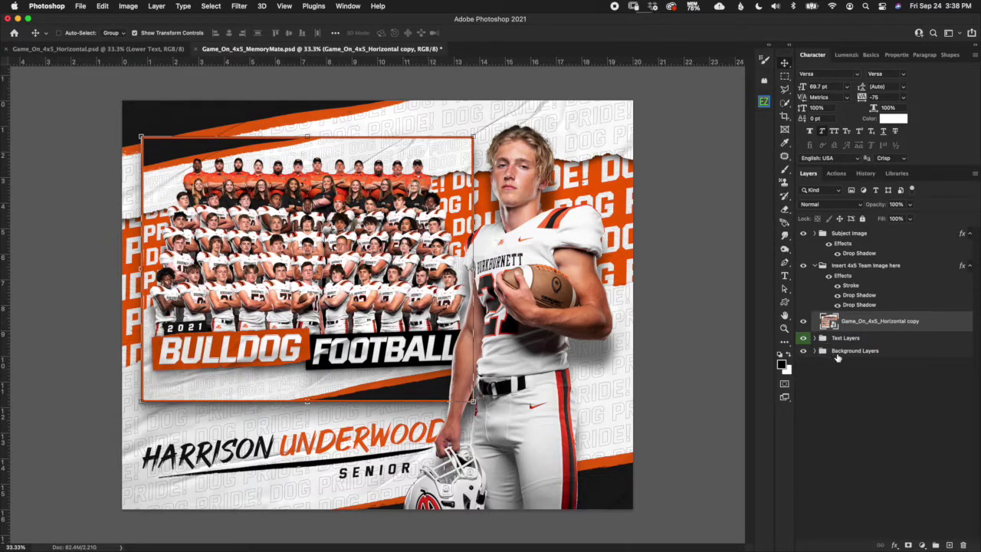
pyautogui.click(868, 268)
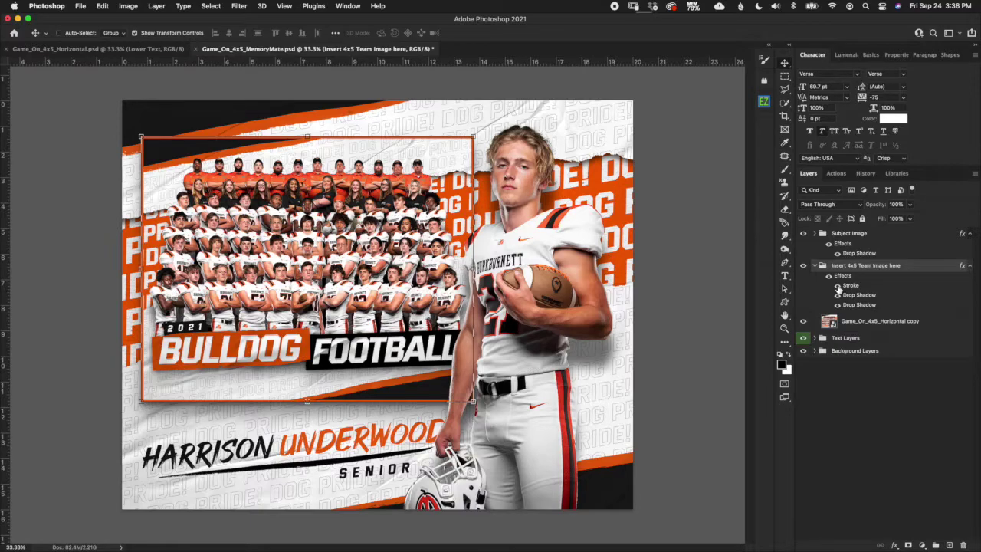
pyautogui.click(837, 285)
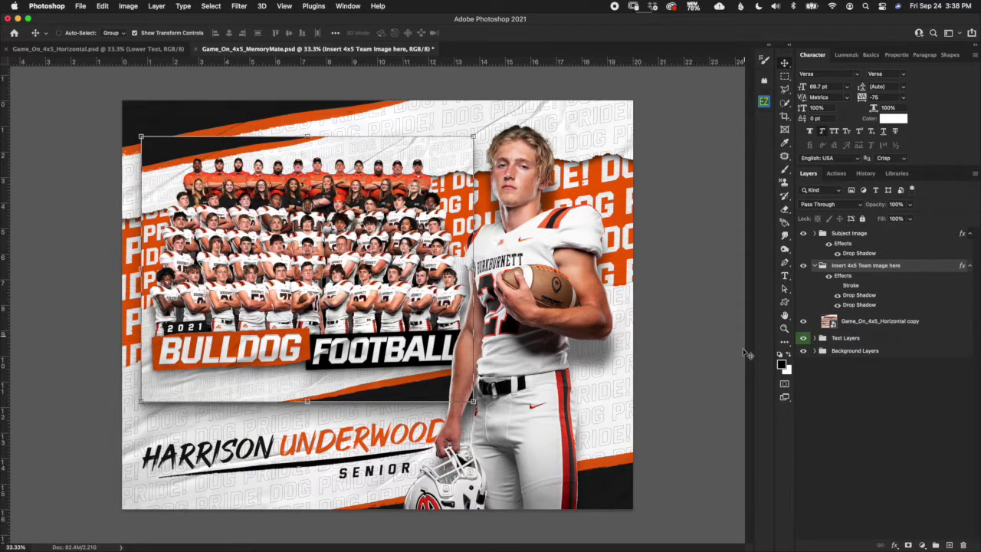
pyautogui.click(842, 352)
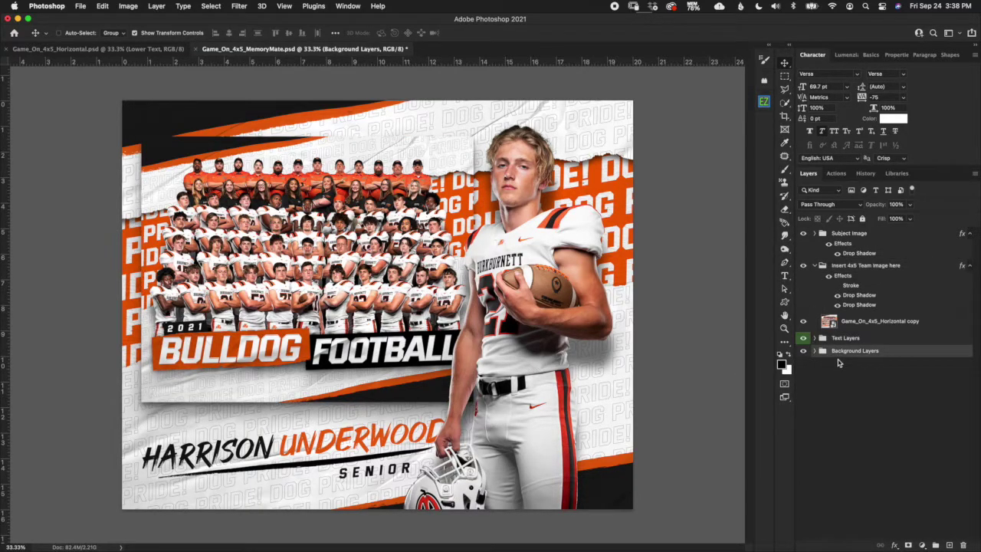
pyautogui.click(838, 285)
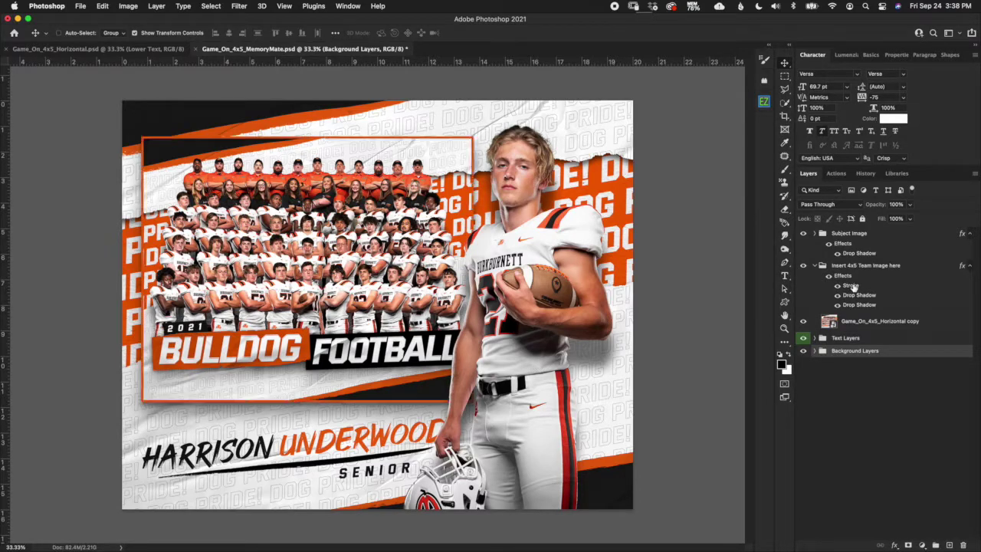
pyautogui.doubleClick(850, 285)
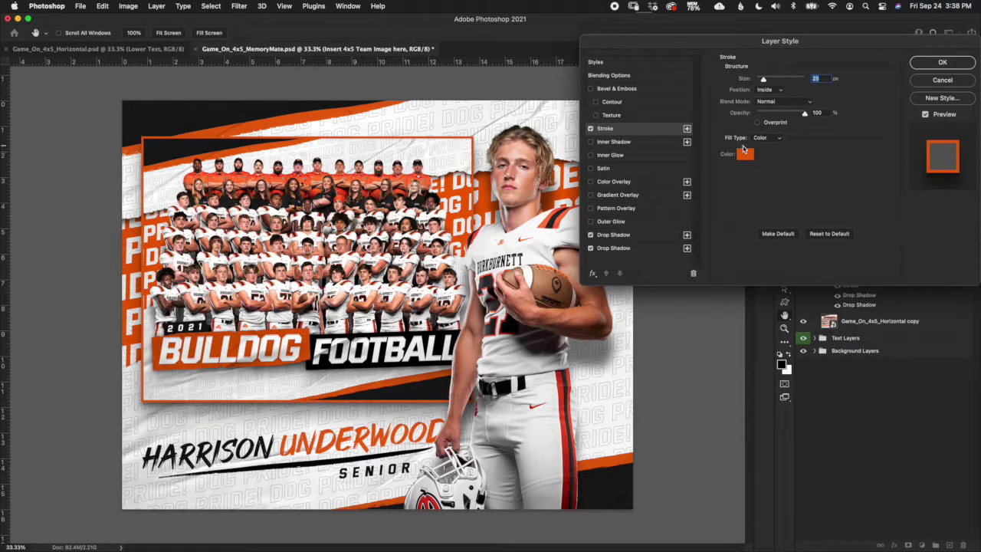
pyautogui.click(747, 156)
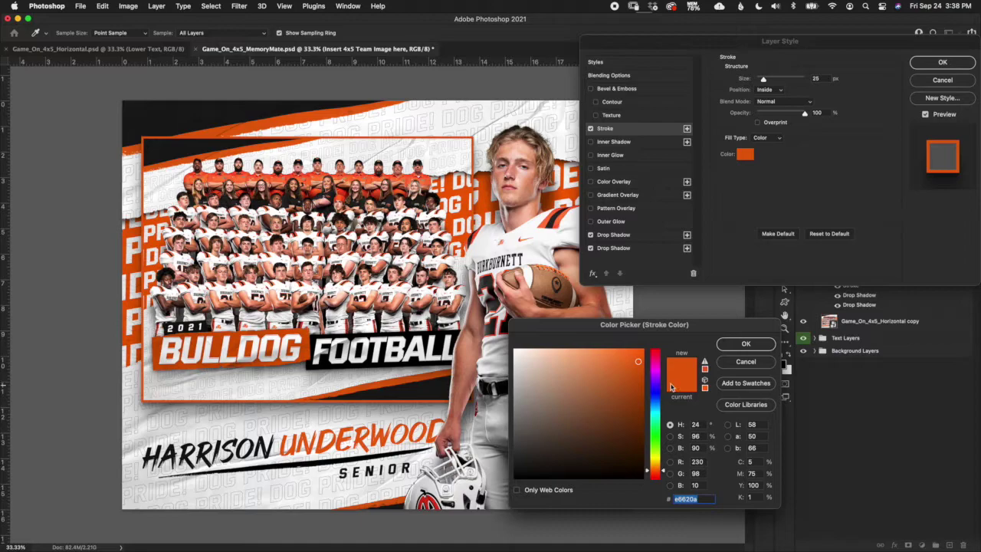
pyautogui.moveTo(543, 465); pyautogui.dragTo(462, 507)
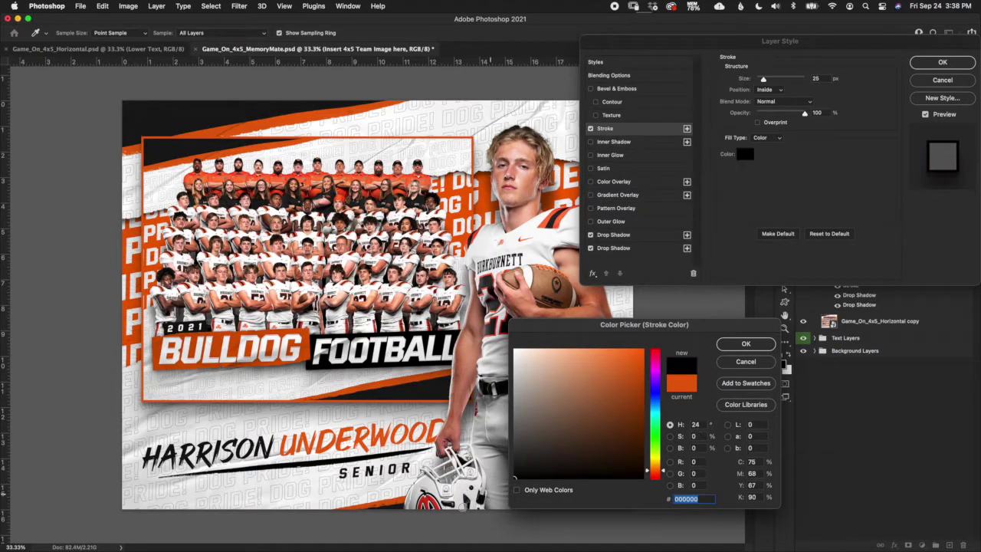
pyautogui.click(746, 362)
pyautogui.click(942, 81)
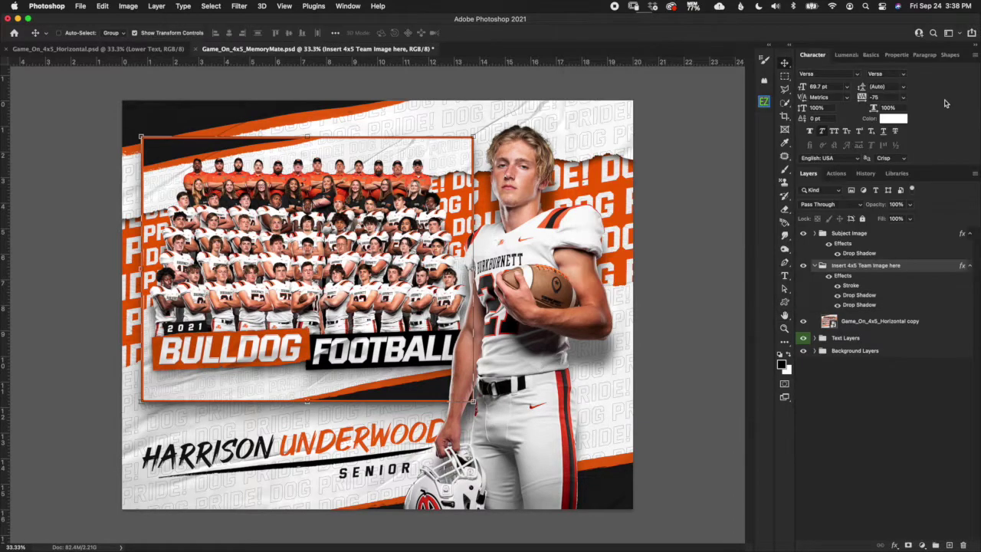
pyautogui.click(895, 234)
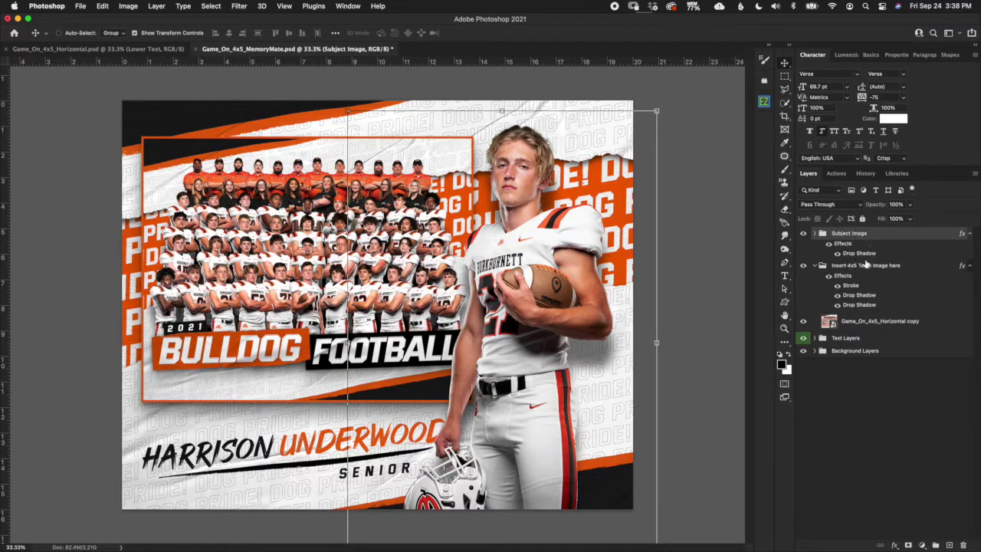
# Expand the Subject Image group to show the Sample Subject Image layer, briefly checking the Horizontal document.
pyautogui.click(815, 234)
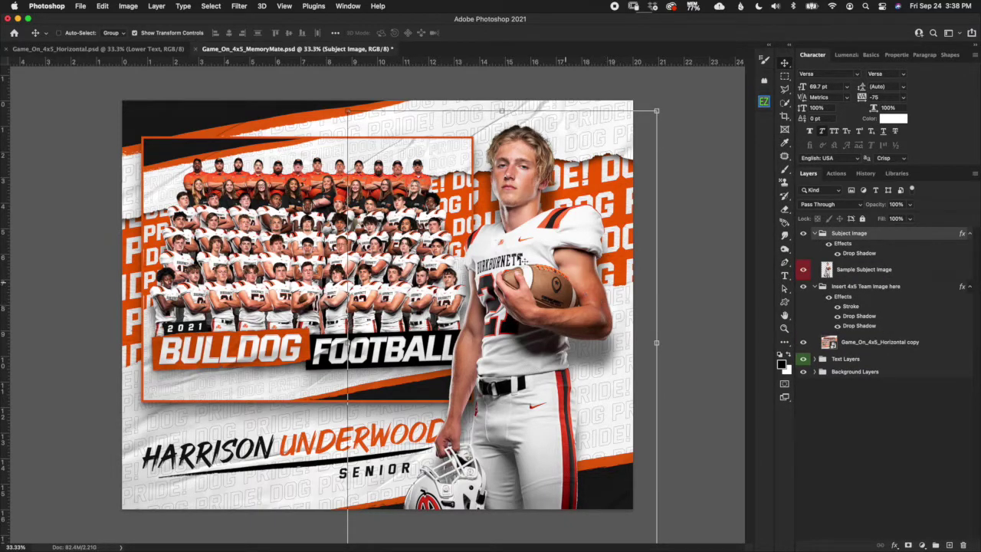
pyautogui.click(171, 50)
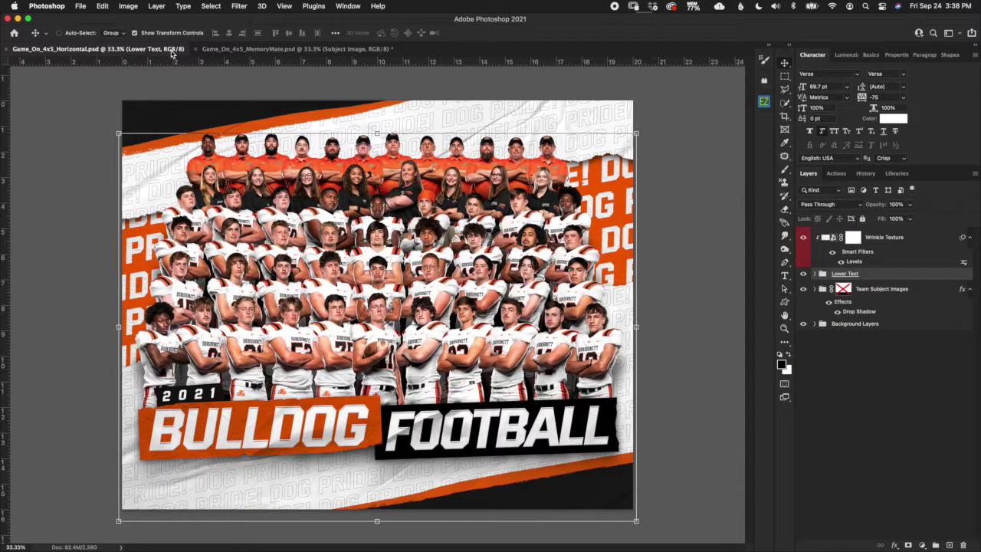
pyautogui.click(230, 51)
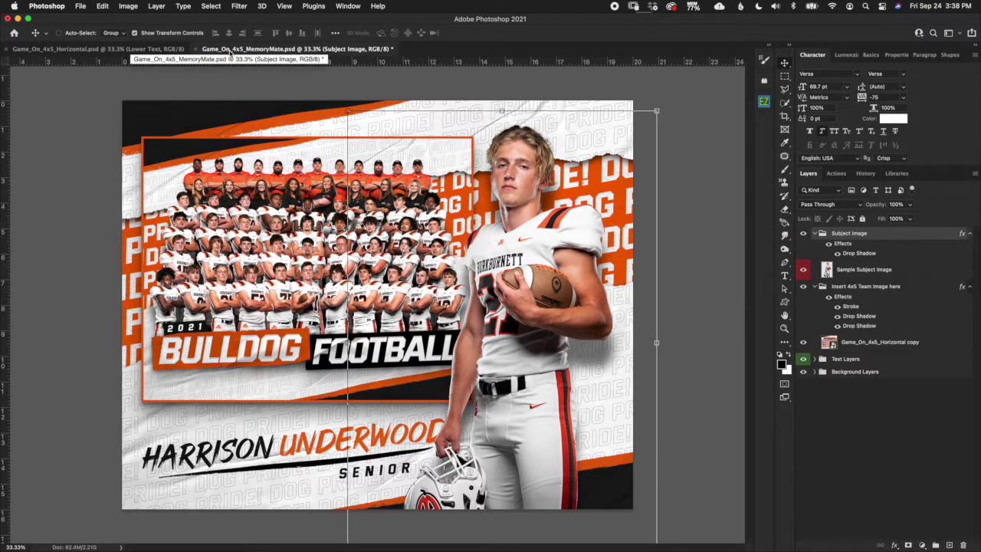